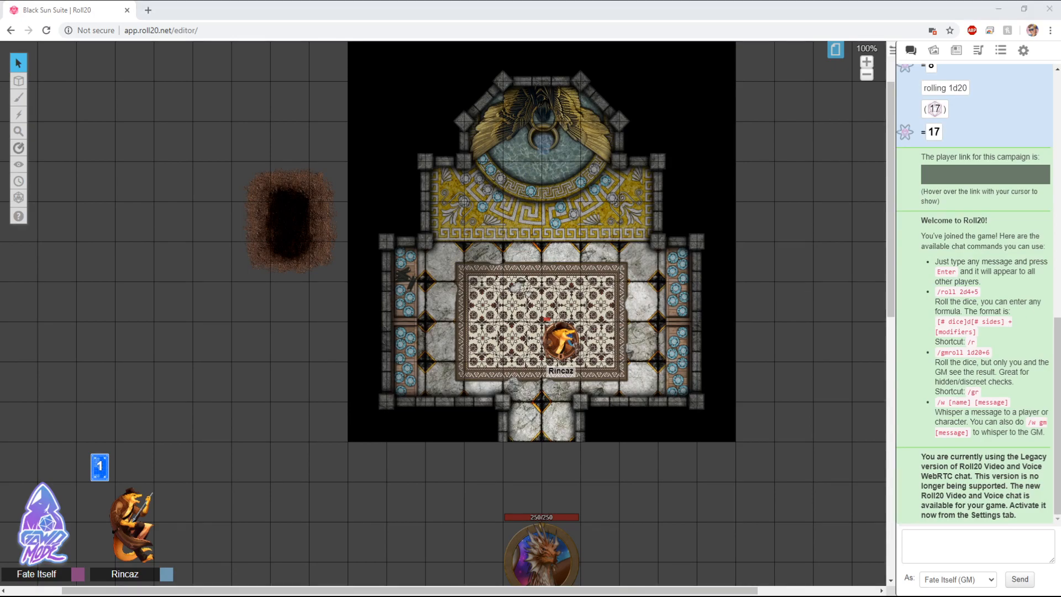
Step: Activate the special effects tool and open its effect list
{"action": "mouse_move", "coordinate": [18, 62]}
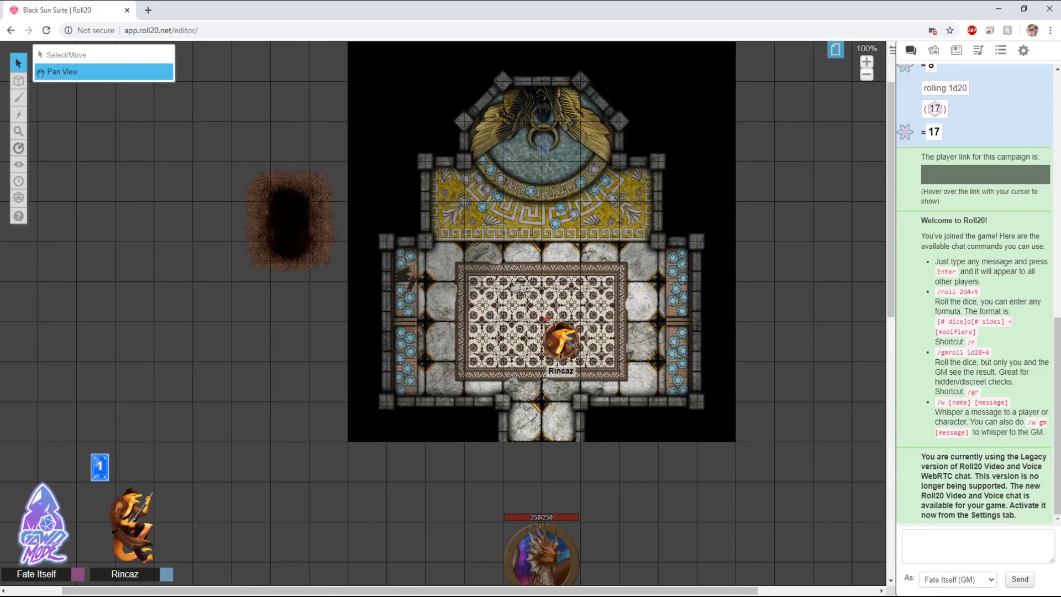
{"action": "mouse_move", "coordinate": [18, 81]}
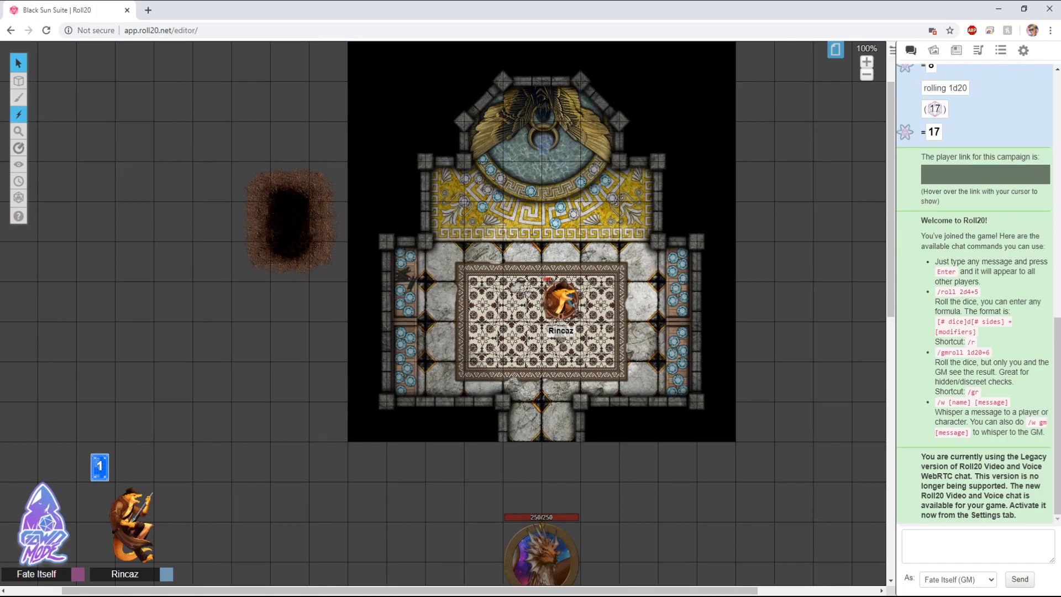
{"action": "left_click", "coordinate": [18, 115]}
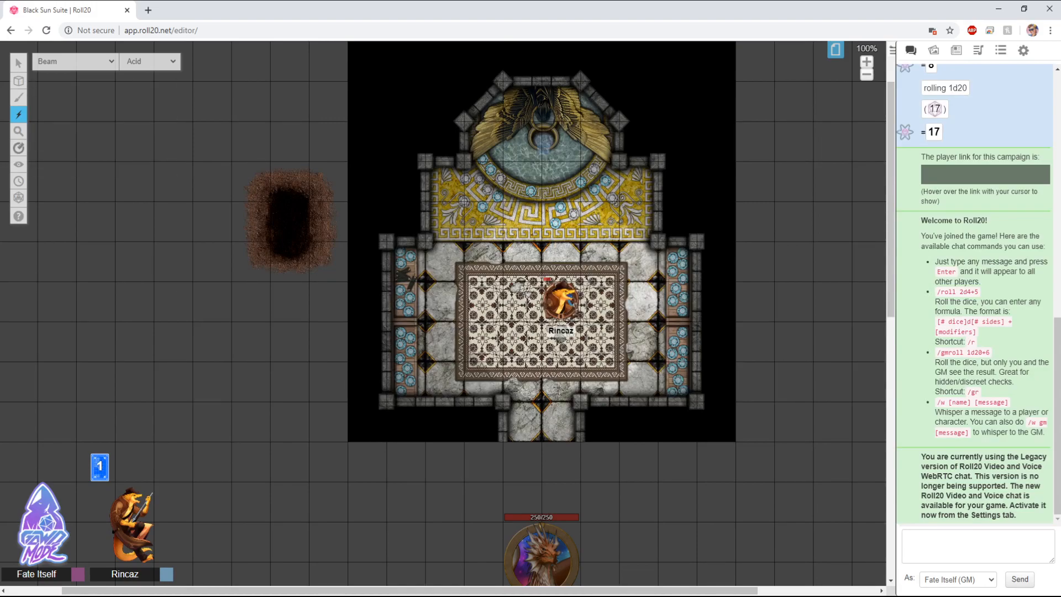
{"action": "left_click", "coordinate": [76, 61]}
Step: Open the art library and expand the Marketplace Purchases folder
{"action": "left_click", "coordinate": [934, 50]}
{"action": "left_click", "coordinate": [943, 125]}
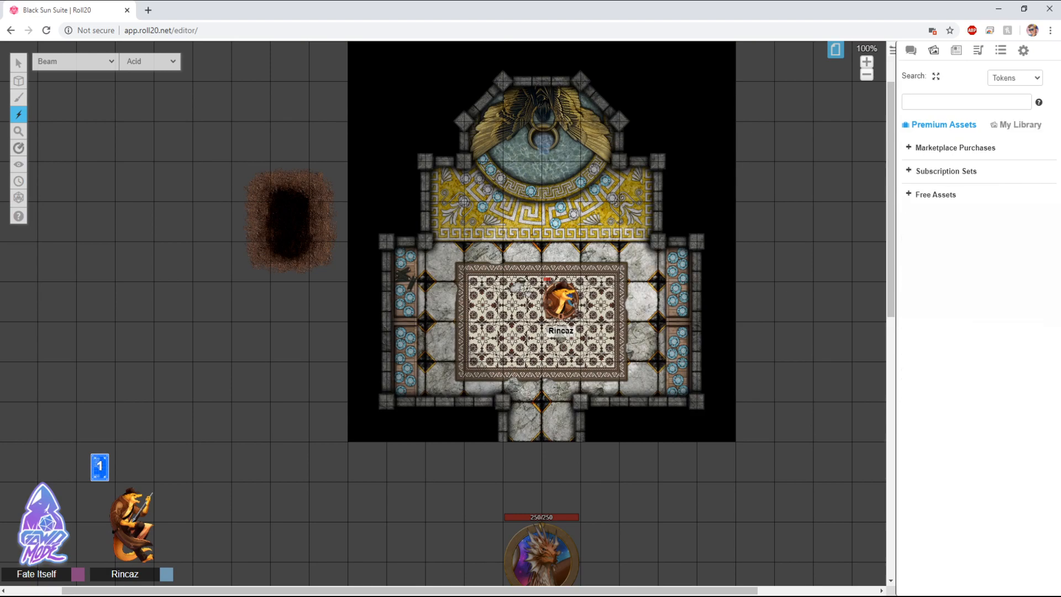
{"action": "left_click", "coordinate": [908, 148]}
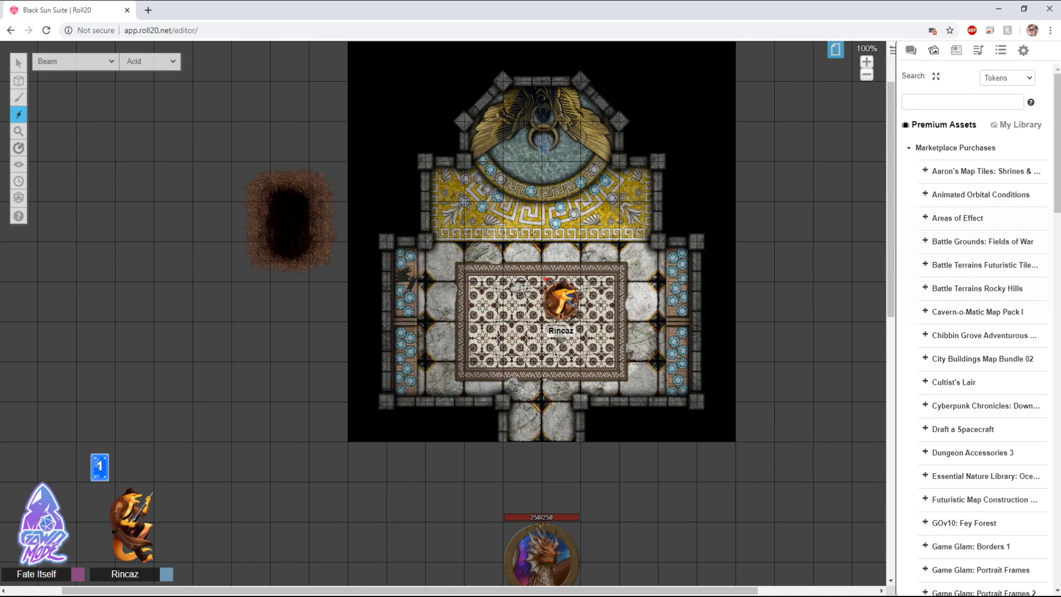
Step: Choose the Bomb effect with Acid and trigger it at a few spots in the room's upper area
{"action": "mouse_move", "coordinate": [19, 98]}
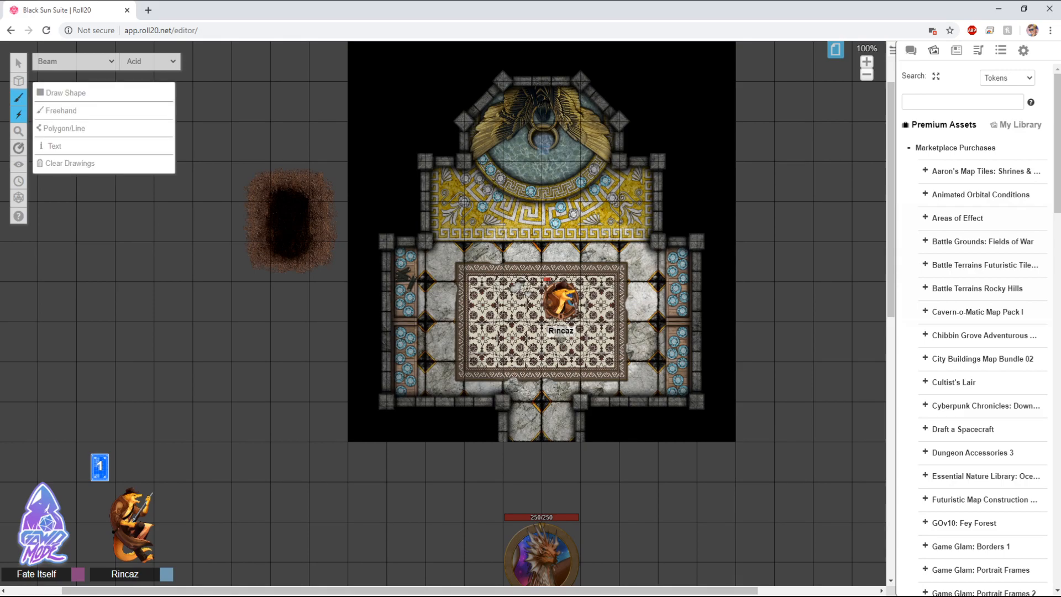
{"action": "left_click", "coordinate": [76, 61]}
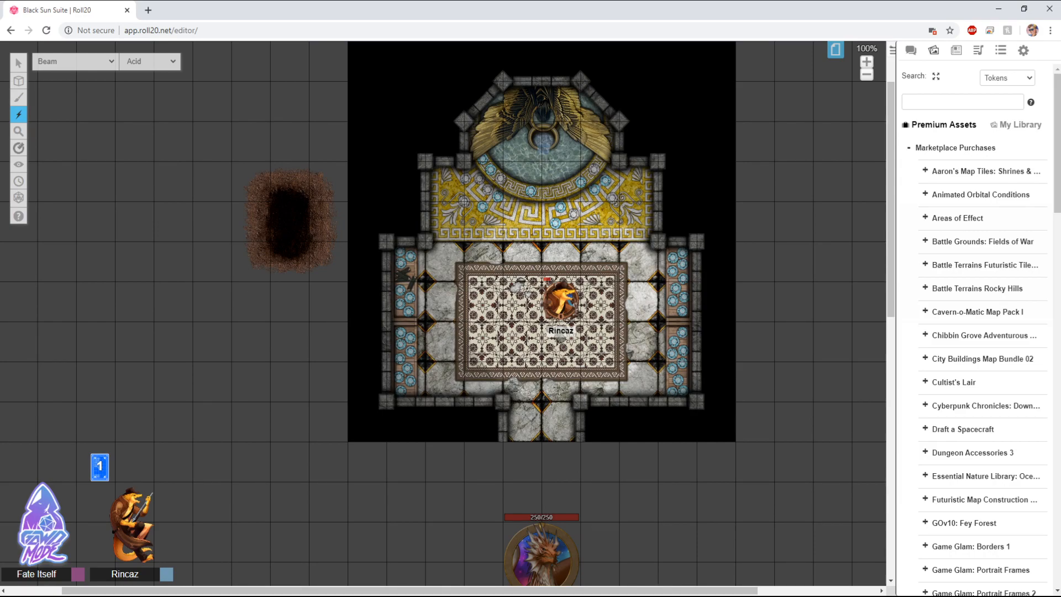
{"action": "left_click", "coordinate": [76, 62]}
{"action": "left_click", "coordinate": [55, 85]}
{"action": "left_click", "coordinate": [150, 61]}
{"action": "left_click", "coordinate": [469, 262]}
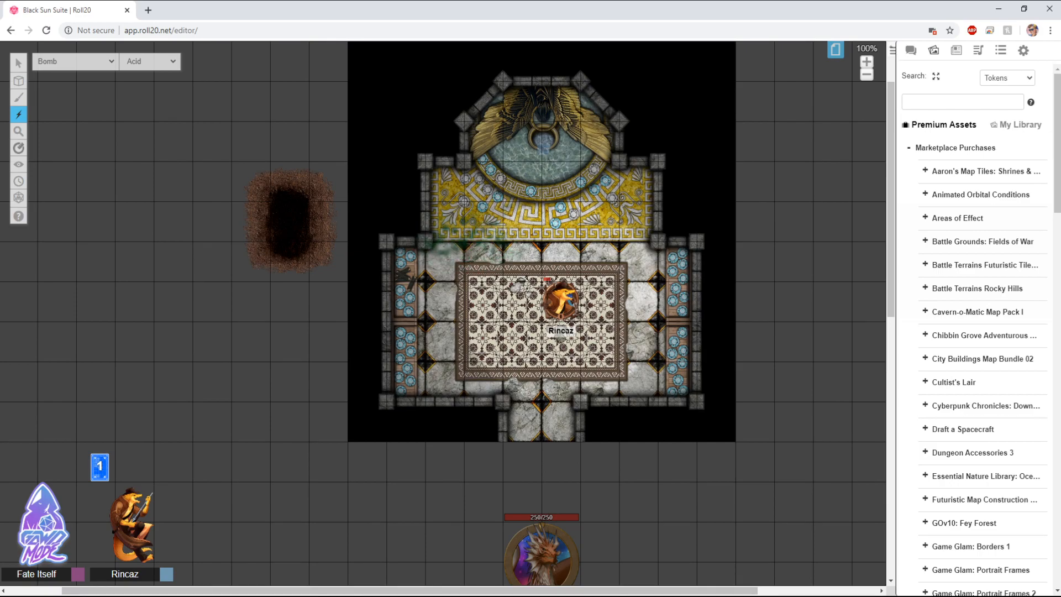
{"action": "left_click", "coordinate": [558, 264]}
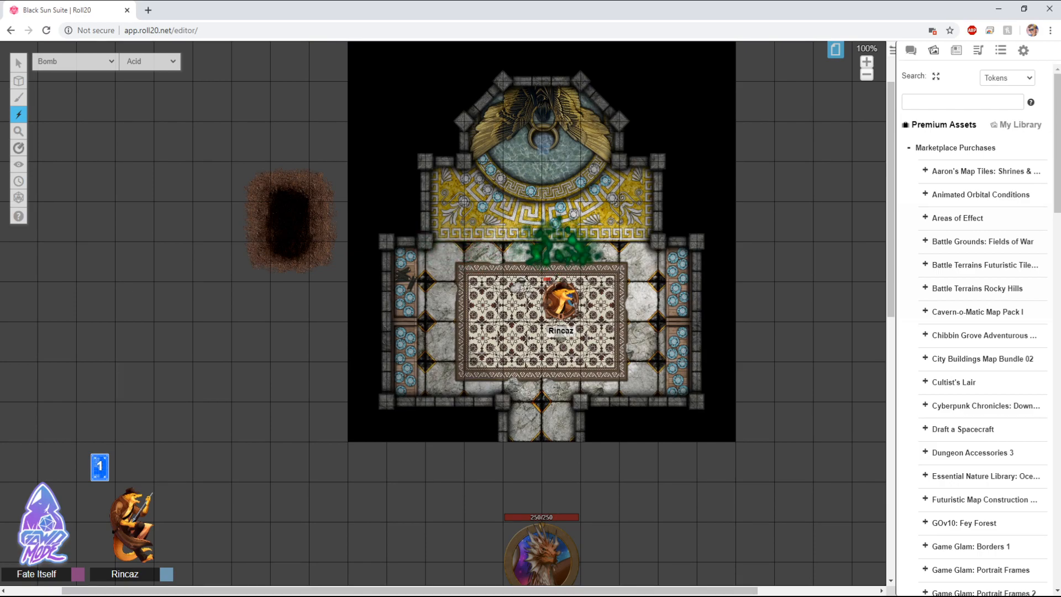
{"action": "left_click", "coordinate": [598, 256]}
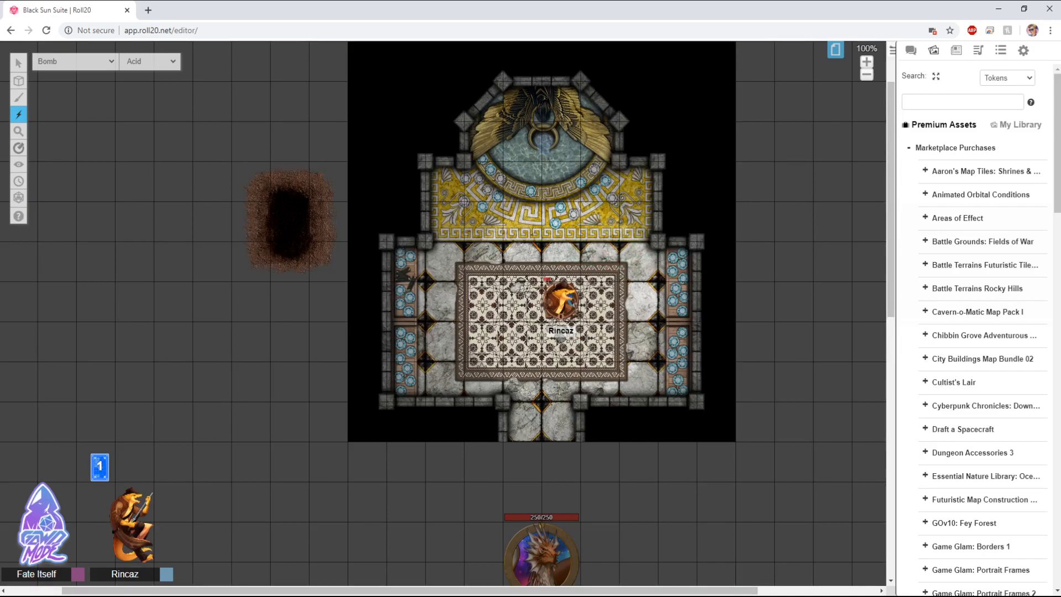
Step: Switch the effect type to Fire and trigger a fire bomb on the map
{"action": "left_click", "coordinate": [150, 61]}
{"action": "left_click", "coordinate": [519, 257]}
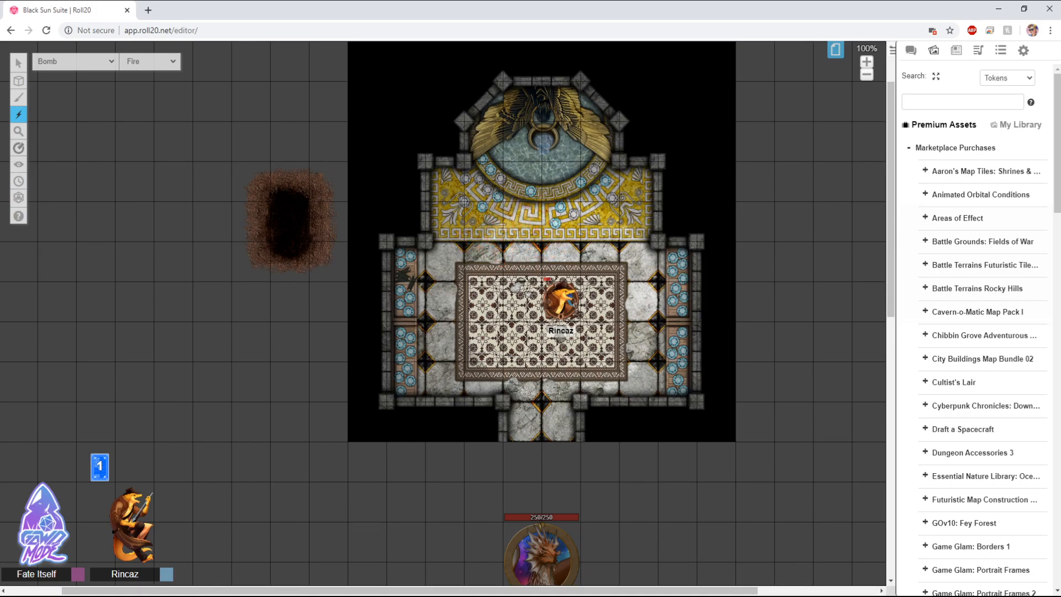
{"action": "left_click", "coordinate": [150, 61]}
{"action": "left_click", "coordinate": [614, 298]}
Step: Switch the effect type to Magic and trigger magic bombs near the top of the rug
{"action": "left_click", "coordinate": [150, 62]}
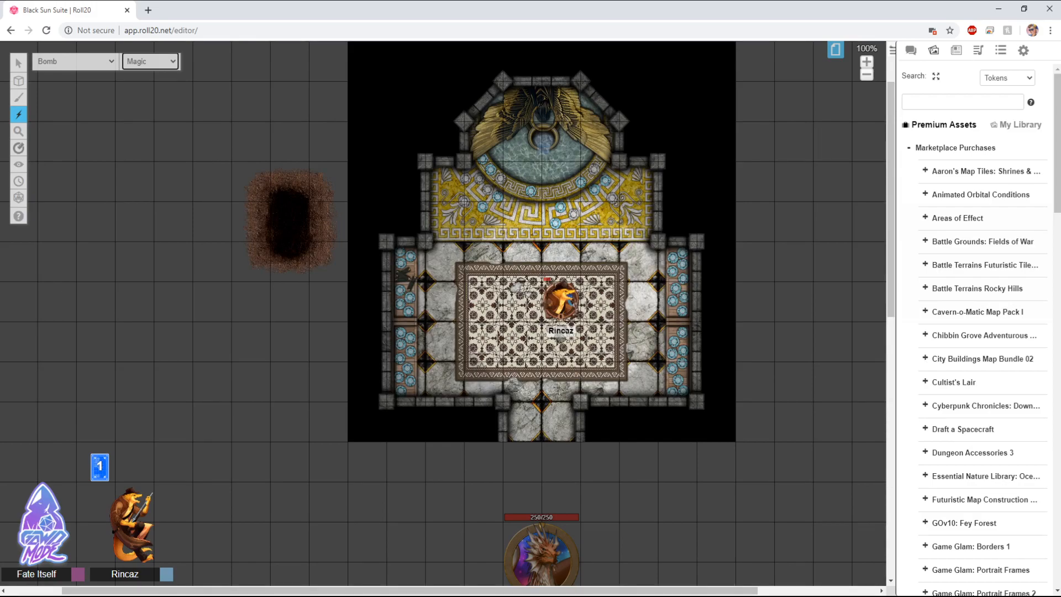
{"action": "left_click", "coordinate": [478, 292]}
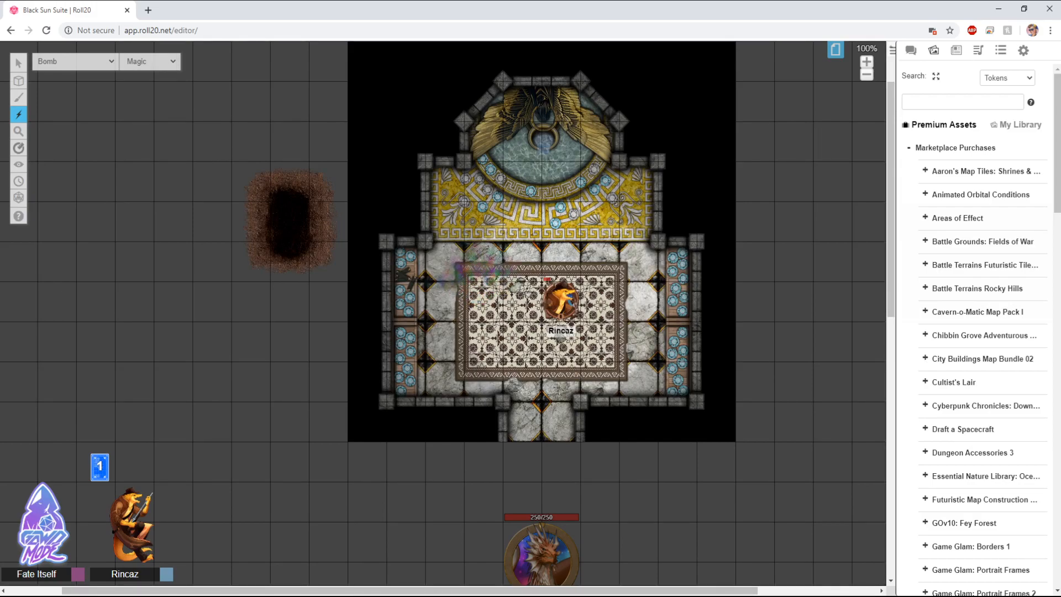
{"action": "left_click", "coordinate": [573, 267]}
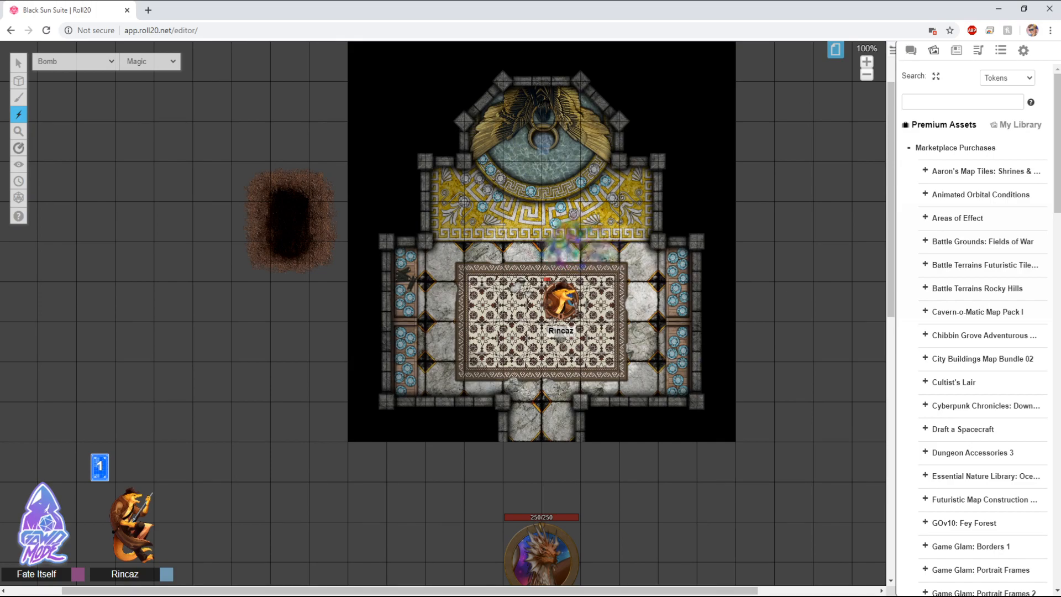
Step: Choose the Explosion effect and trigger magic explosions around the Rincaz token
{"action": "left_click", "coordinate": [74, 61]}
{"action": "left_click", "coordinate": [508, 277]}
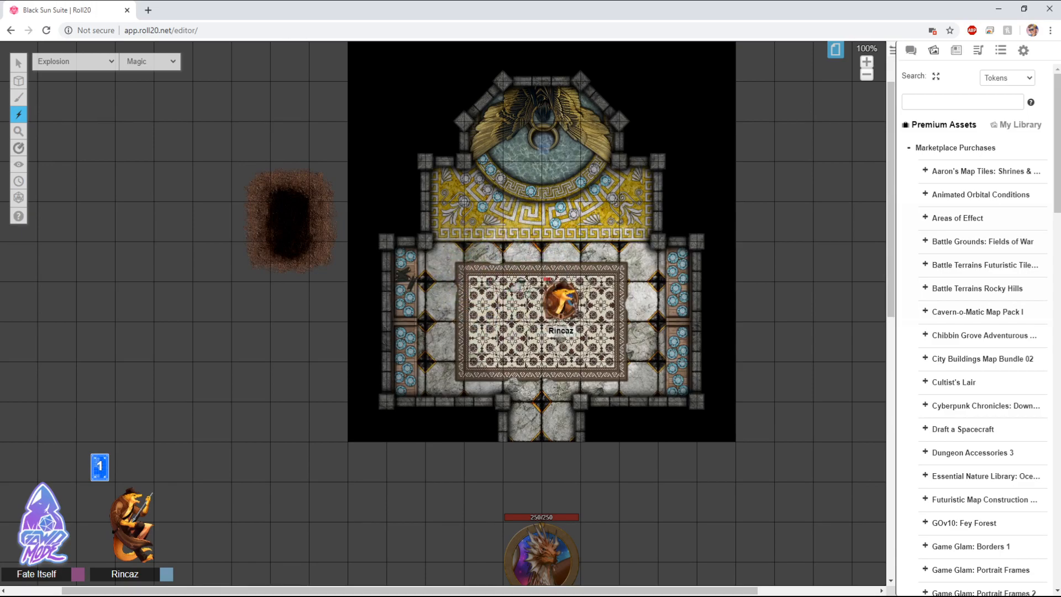
{"action": "left_click", "coordinate": [557, 302]}
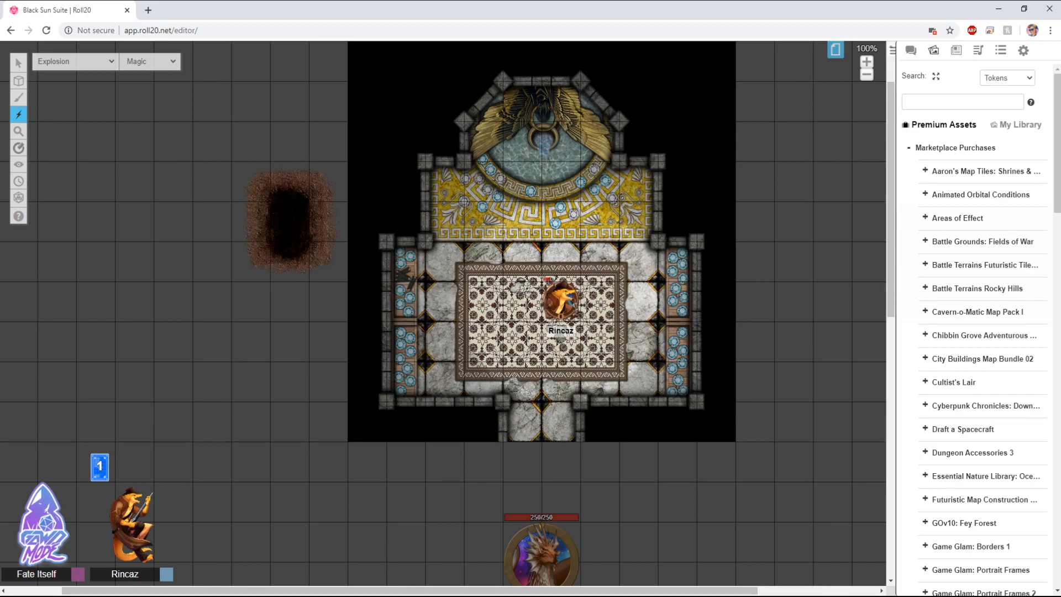
Step: Choose the Beam effect and fire magic beams across the room, then toward the upper left
{"action": "left_click", "coordinate": [75, 61]}
{"action": "left_click_drag", "start_coordinate": [490, 299], "coordinate": [657, 293]}
{"action": "left_click", "coordinate": [75, 61]}
{"action": "left_click_drag", "start_coordinate": [559, 295], "coordinate": [485, 157]}
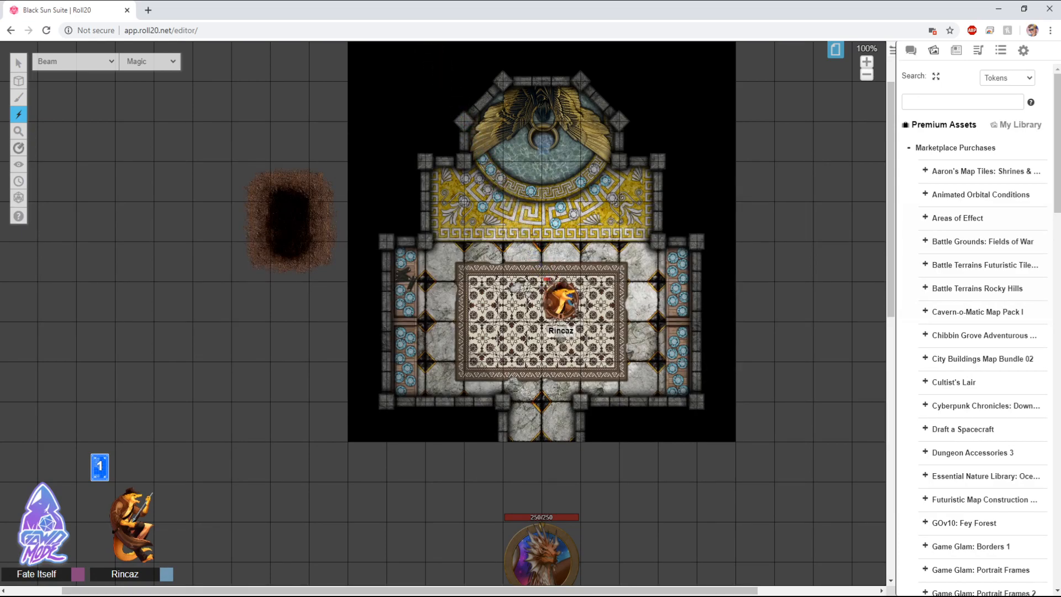
Step: Open the current page's settings and turn off Dynamic Lighting
{"action": "mouse_move", "coordinate": [18, 81]}
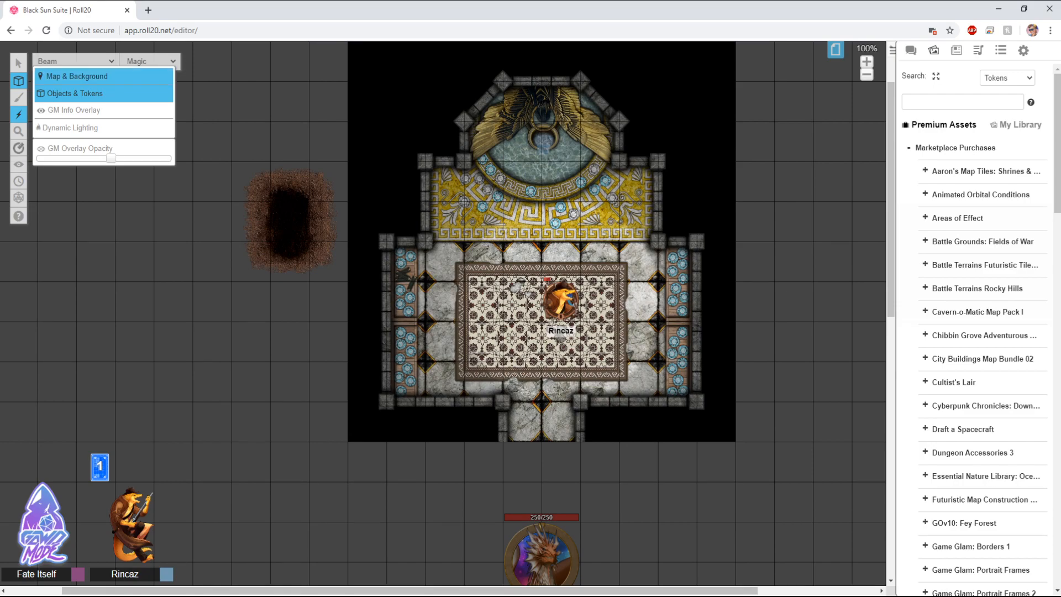
{"action": "left_click", "coordinate": [66, 54]}
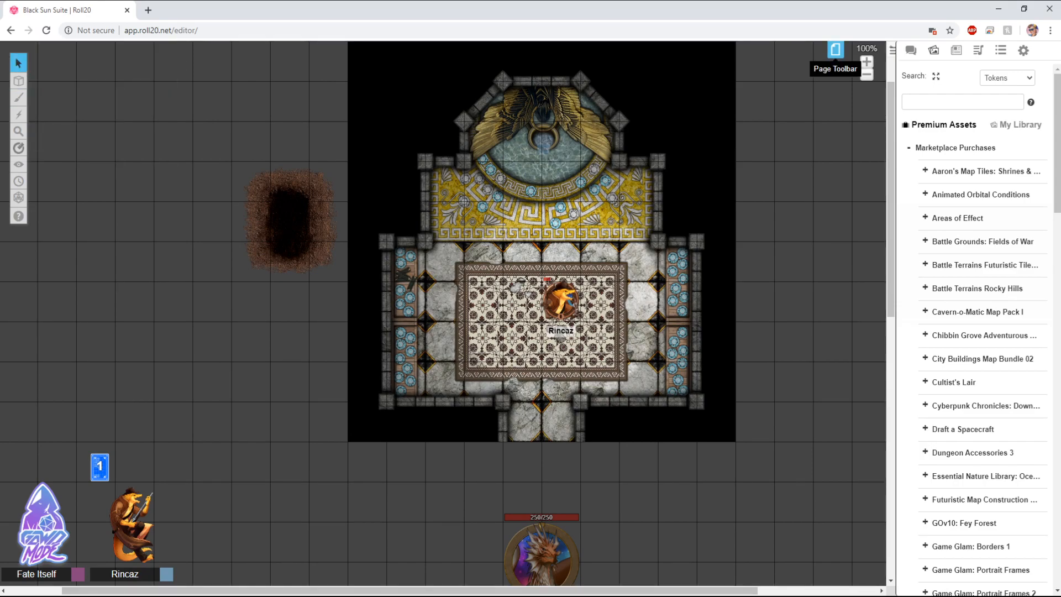
{"action": "left_click", "coordinate": [836, 49]}
{"action": "left_click", "coordinate": [202, 54]}
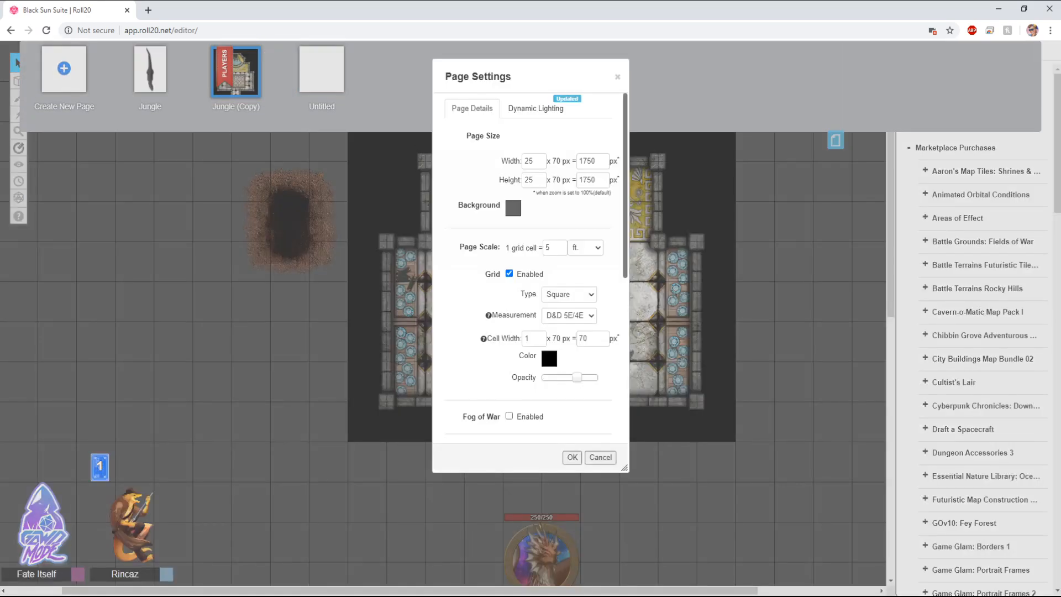
{"action": "scroll", "coordinate": [530, 265], "scroll_direction": "down", "scroll_amount": 4}
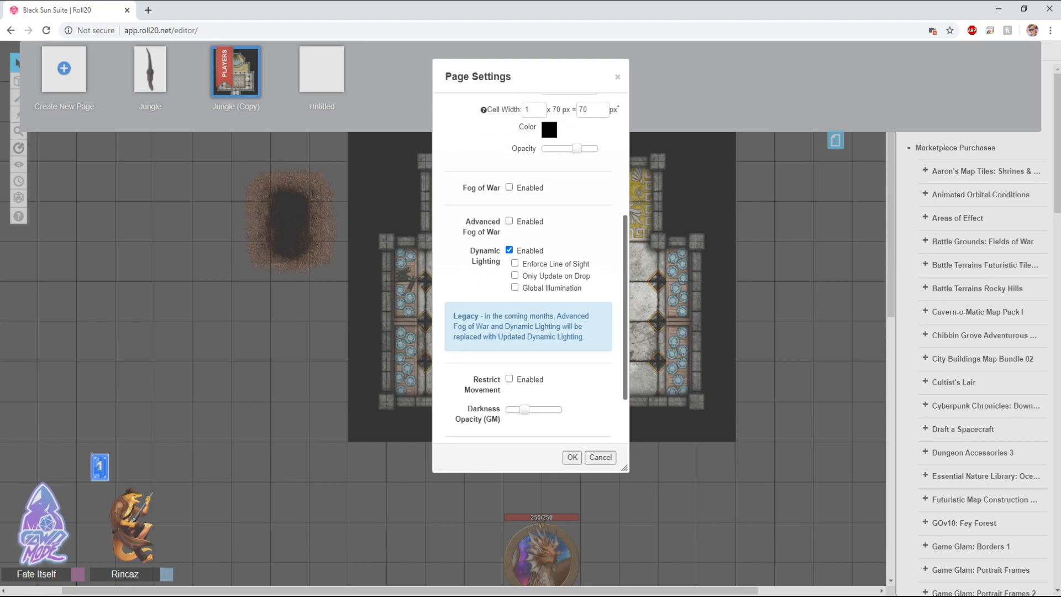
{"action": "left_click", "coordinate": [509, 250]}
{"action": "left_click", "coordinate": [571, 457]}
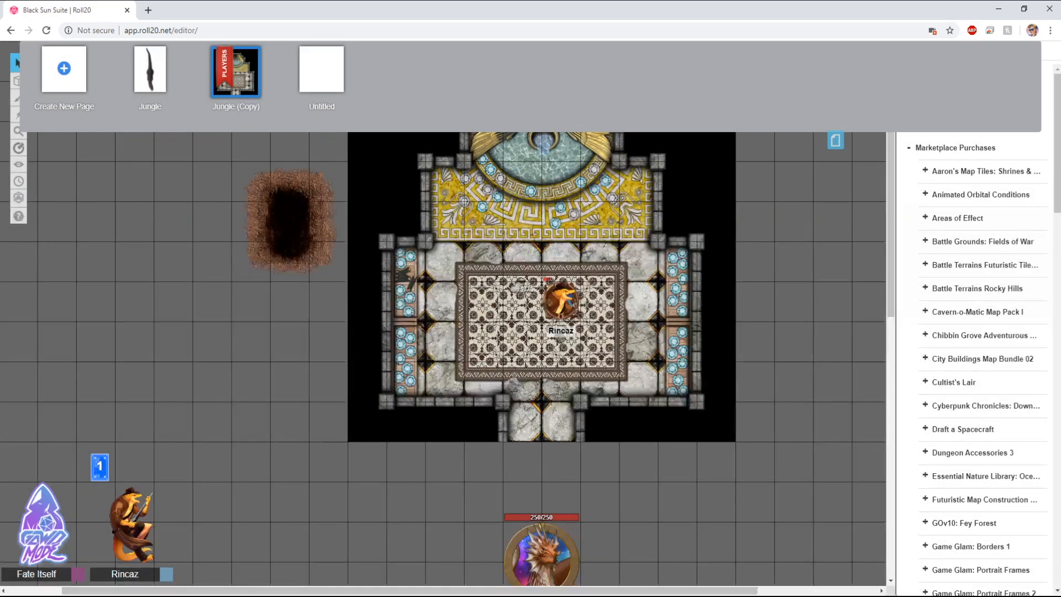
{"action": "left_click", "coordinate": [836, 140]}
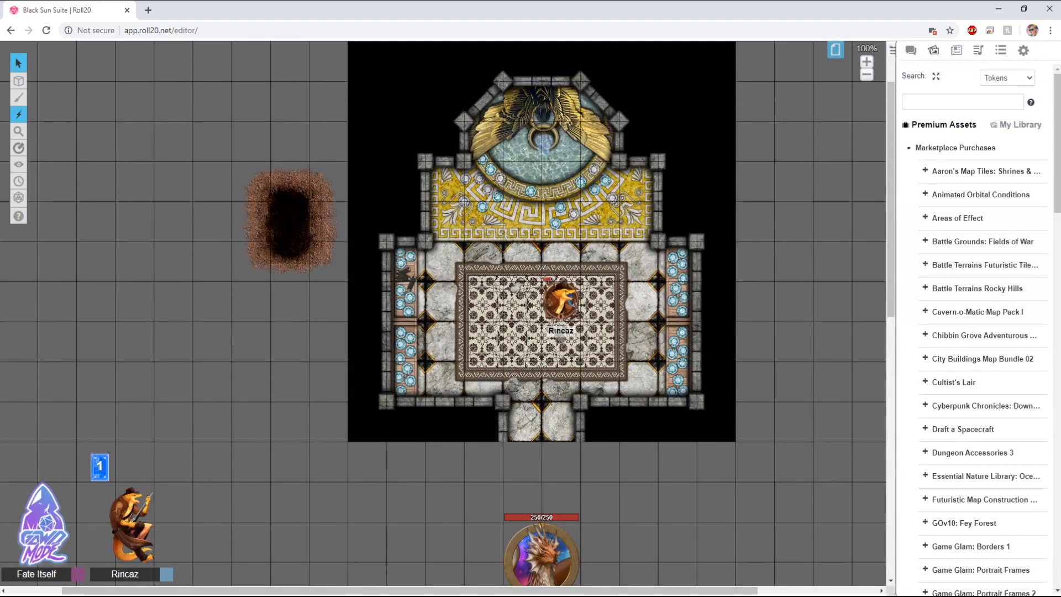
Step: Choose the Nova effect with Smoke and trigger it at several points on the map
{"action": "left_click", "coordinate": [18, 114]}
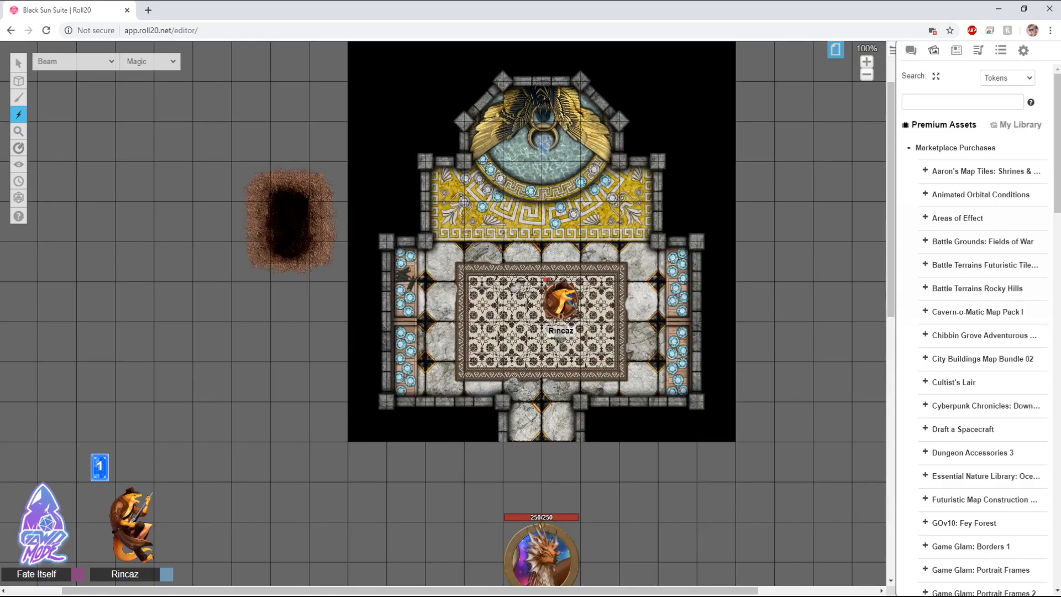
{"action": "left_click", "coordinate": [75, 61]}
{"action": "left_click", "coordinate": [55, 159]}
{"action": "left_click", "coordinate": [76, 61]}
{"action": "left_click", "coordinate": [56, 169]}
{"action": "left_click", "coordinate": [150, 61]}
{"action": "left_click", "coordinate": [138, 169]}
{"action": "left_click", "coordinate": [476, 285]}
{"action": "left_click", "coordinate": [561, 298]}
{"action": "left_click", "coordinate": [402, 511]}
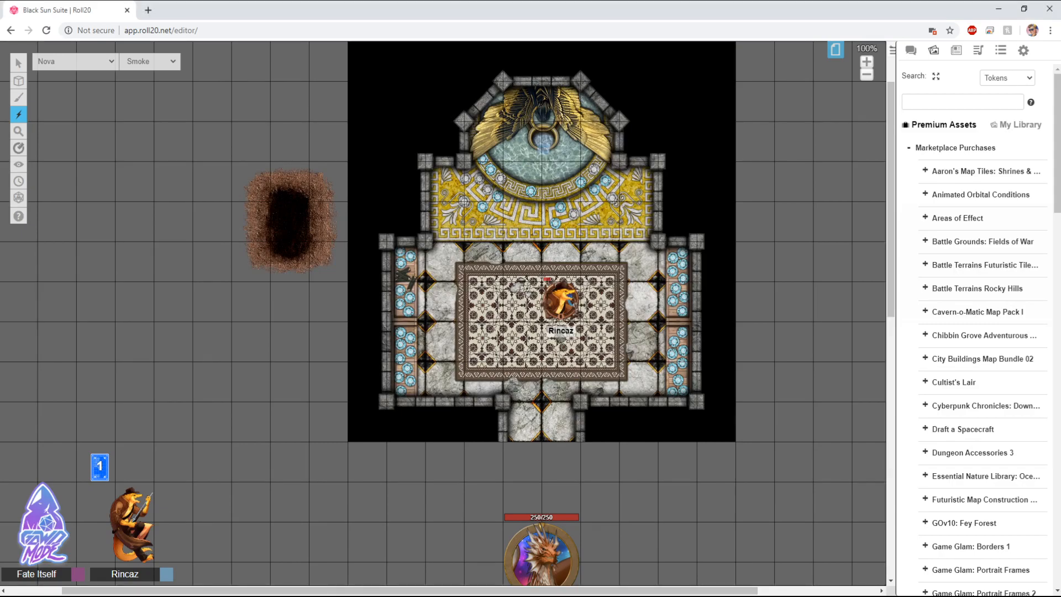
Step: Choose the Explosion effect and trigger a smoke explosion on the lower part of the rug
{"action": "left_click", "coordinate": [75, 62]}
{"action": "left_click", "coordinate": [44, 56]}
{"action": "left_click", "coordinate": [527, 347]}
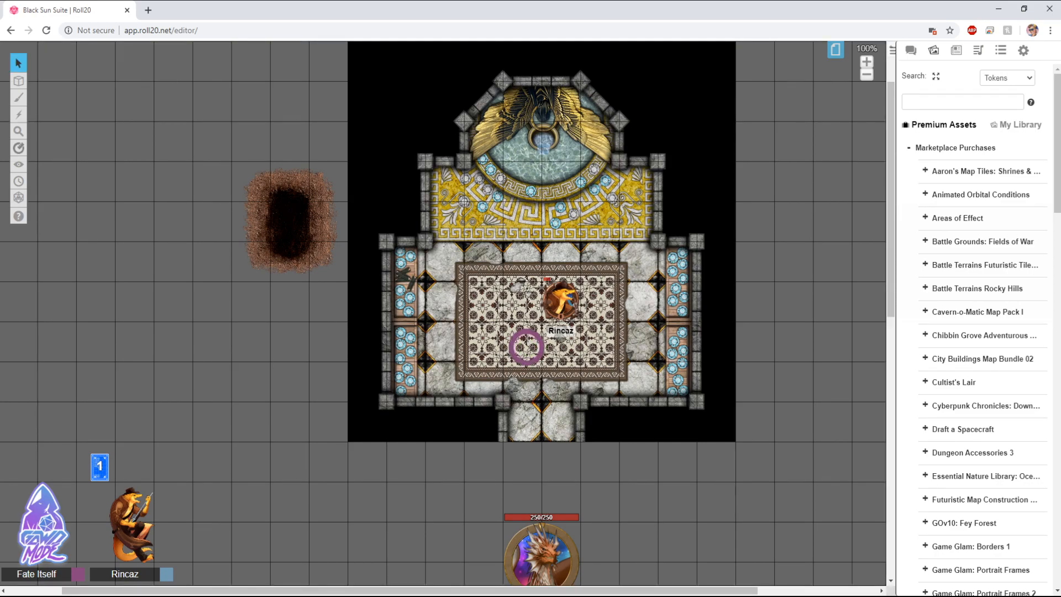
Step: Choose the Splatter effect and drag a smoke splatter across the rug toward the right
{"action": "left_click", "coordinate": [19, 115]}
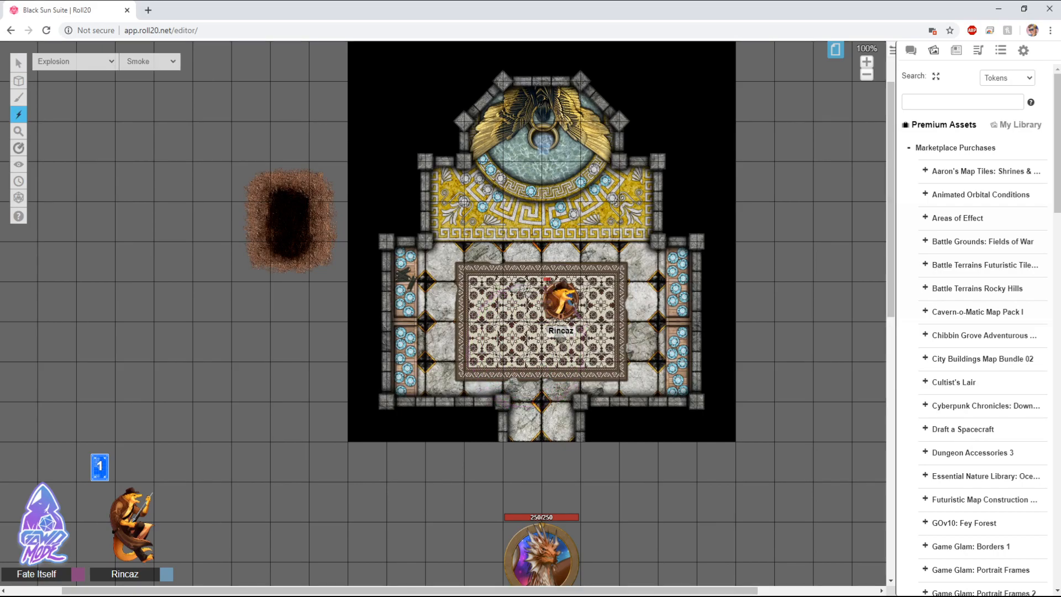
{"action": "left_click", "coordinate": [76, 62]}
{"action": "left_click_drag", "start_coordinate": [529, 347], "coordinate": [666, 323]}
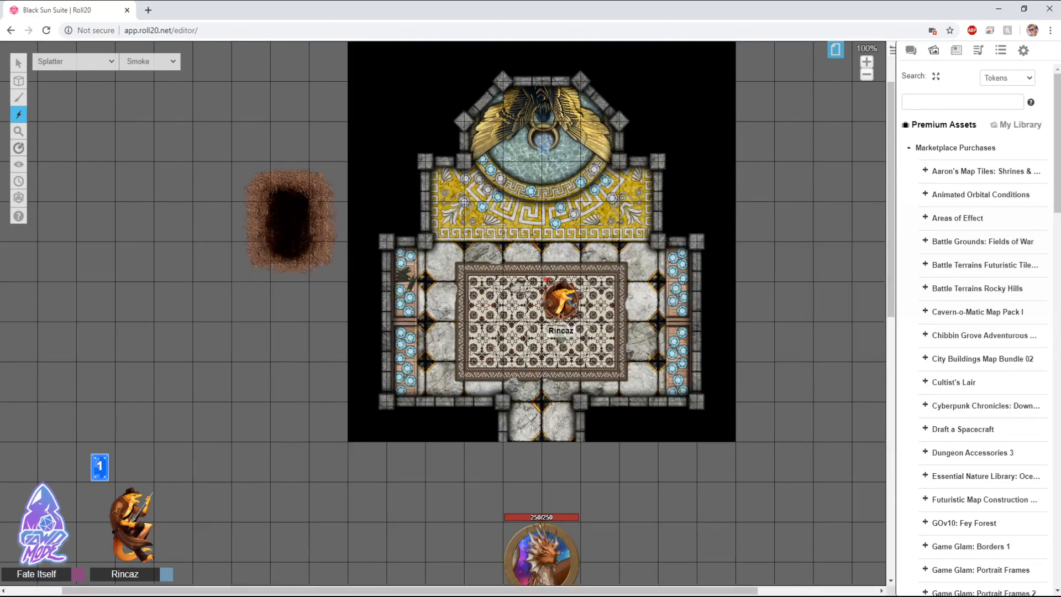
Step: Switch the splatter type to Water and drag water splatters across the room several times
{"action": "left_click", "coordinate": [138, 177]}
{"action": "left_click_drag", "start_coordinate": [531, 266], "coordinate": [633, 339]}
{"action": "left_click_drag", "start_coordinate": [422, 230], "coordinate": [568, 236]}
{"action": "left_click_drag", "start_coordinate": [423, 231], "coordinate": [566, 235]}
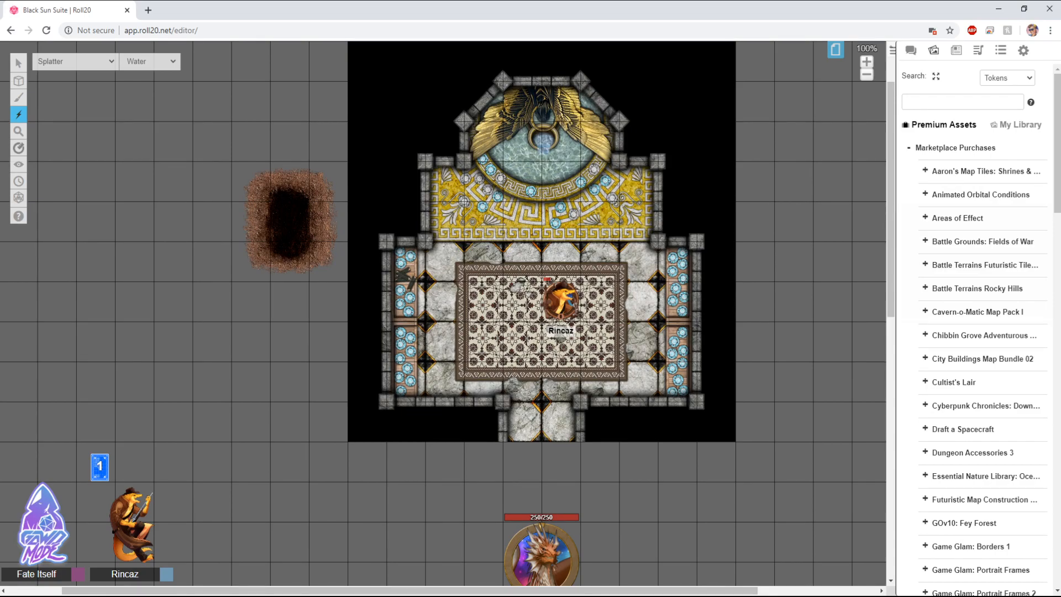
Step: Create a new custom effect and review its default definition, then switch back to the Explosion effect
{"action": "left_click", "coordinate": [62, 188]}
{"action": "scroll", "coordinate": [530, 196], "scroll_direction": "down", "scroll_amount": 5}
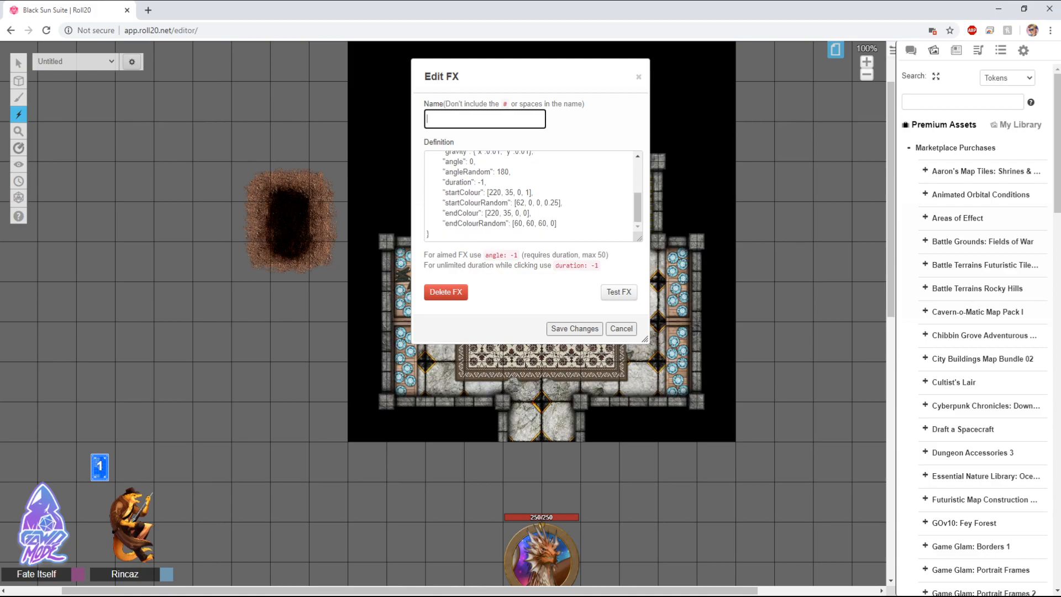
{"action": "scroll", "coordinate": [531, 196], "scroll_direction": "up", "scroll_amount": 5}
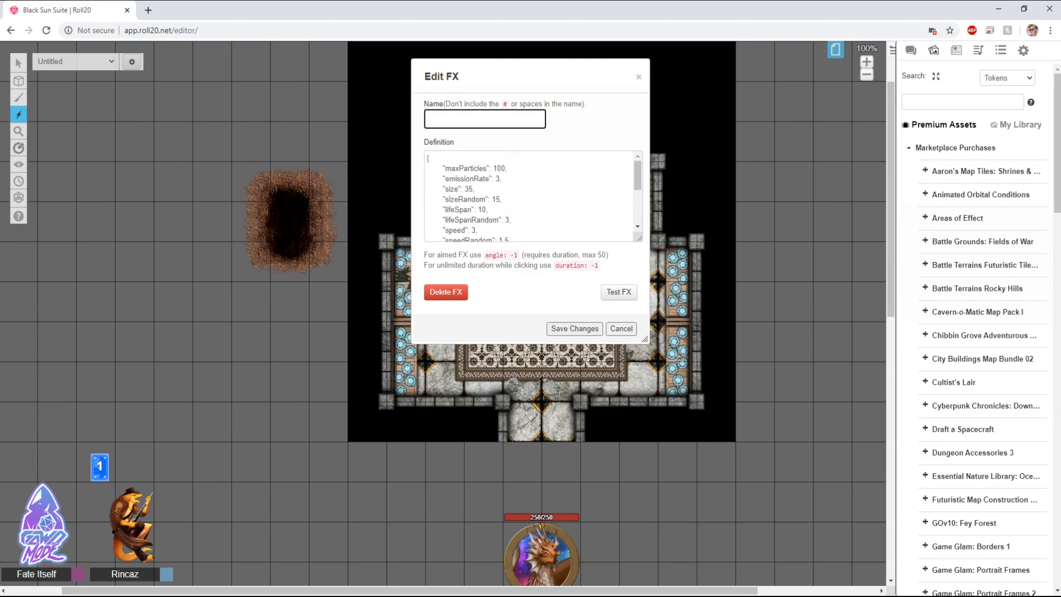
{"action": "left_click_drag", "start_coordinate": [638, 175], "coordinate": [638, 181]}
{"action": "scroll", "coordinate": [531, 196], "scroll_direction": "up", "scroll_amount": 2}
{"action": "left_click", "coordinate": [531, 196]}
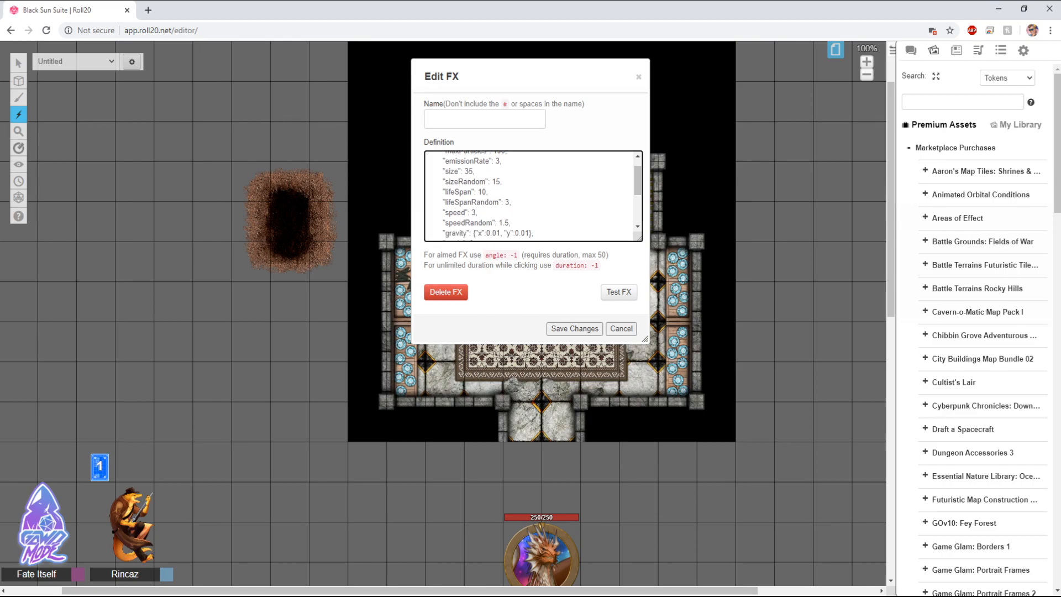
{"action": "left_click", "coordinate": [484, 118]}
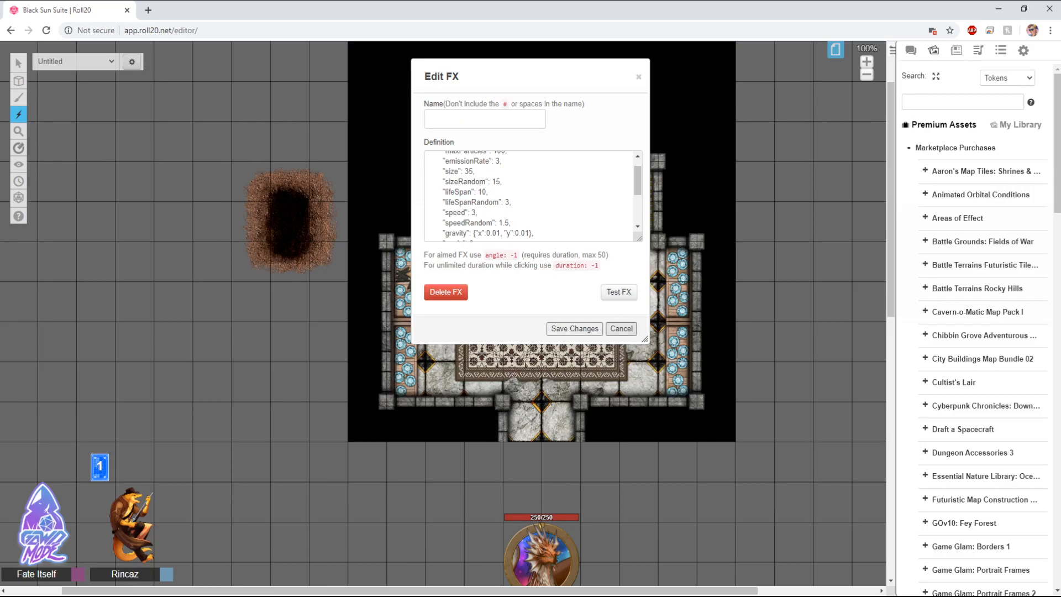
{"action": "left_click", "coordinate": [621, 328]}
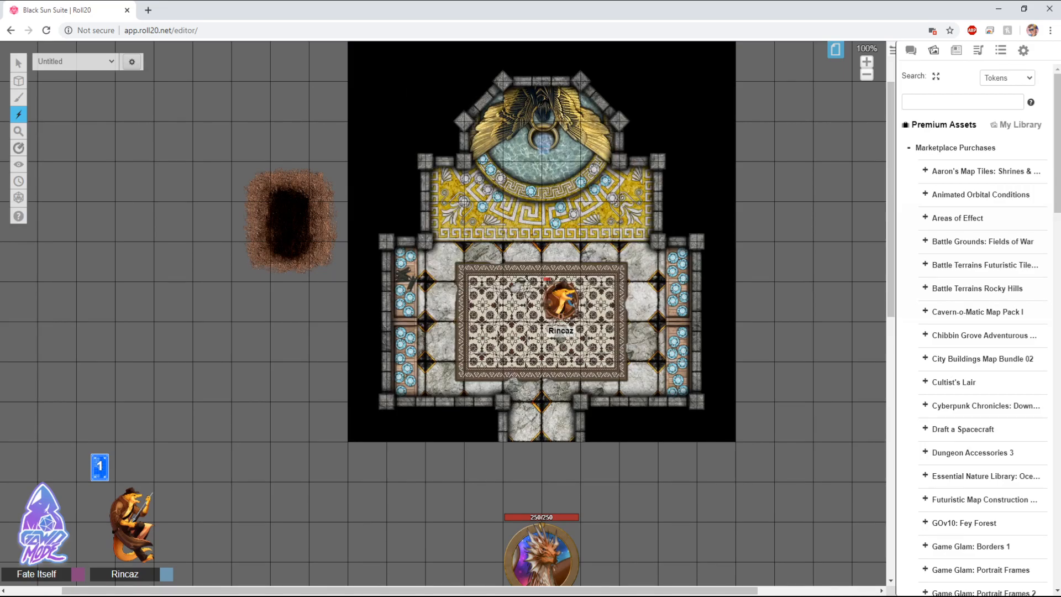
{"action": "left_click", "coordinate": [62, 138]}
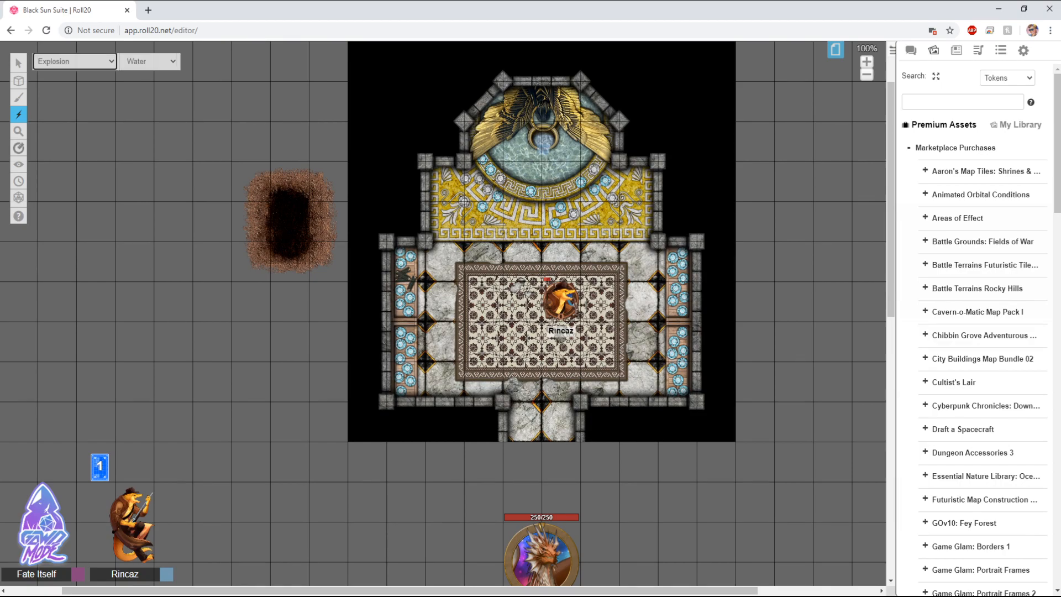
Step: Switch the explosion type to Charm and trigger charm explosions at two spots on the map
{"action": "left_click", "coordinate": [139, 97]}
{"action": "left_click", "coordinate": [458, 232]}
{"action": "left_click", "coordinate": [561, 297]}
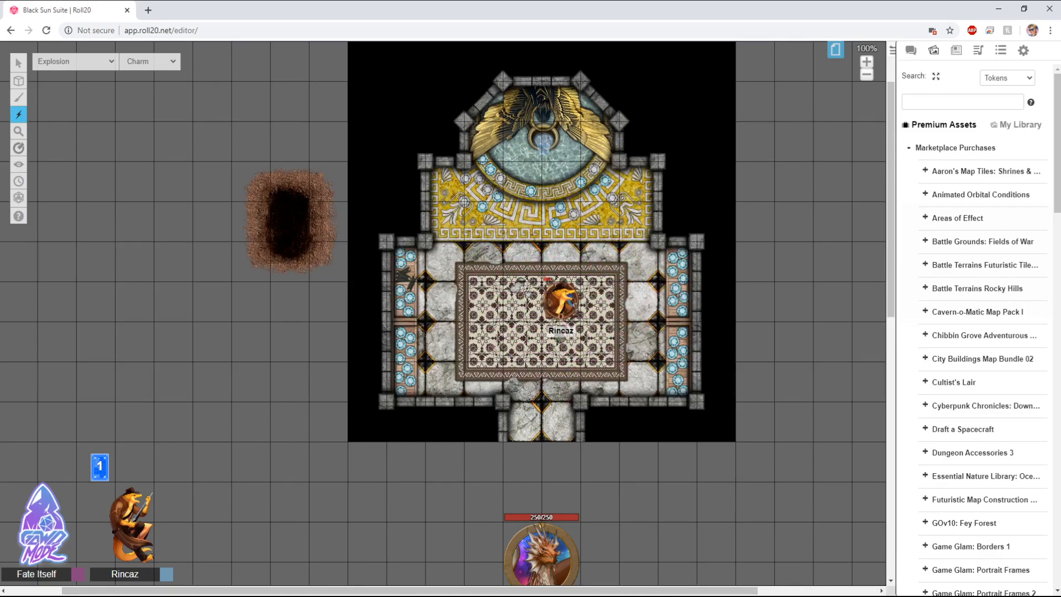
Step: Try the zoom tool at several zoom levels, back to 100%, and zoom in on the room
{"action": "mouse_move", "coordinate": [19, 132]}
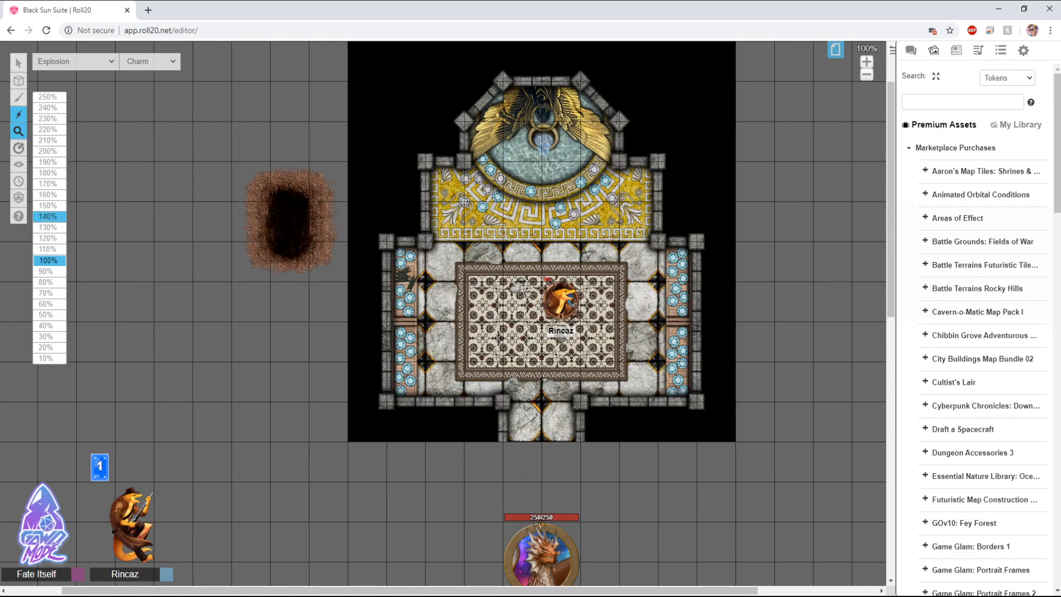
{"action": "left_click", "coordinate": [48, 195]}
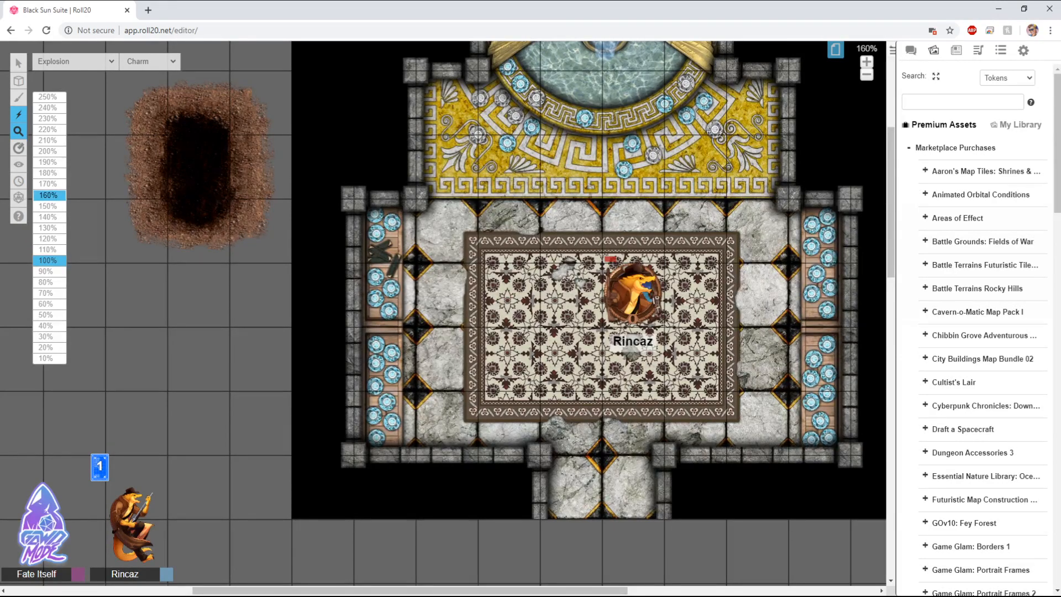
{"action": "left_click", "coordinate": [48, 260]}
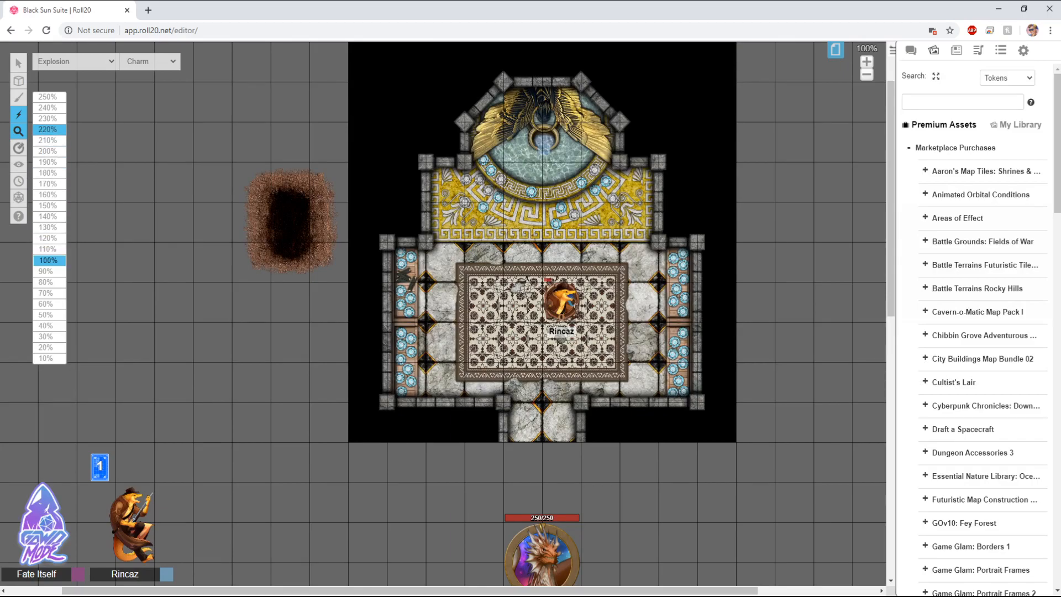
{"action": "left_click", "coordinate": [48, 130]}
{"action": "left_click", "coordinate": [48, 97]}
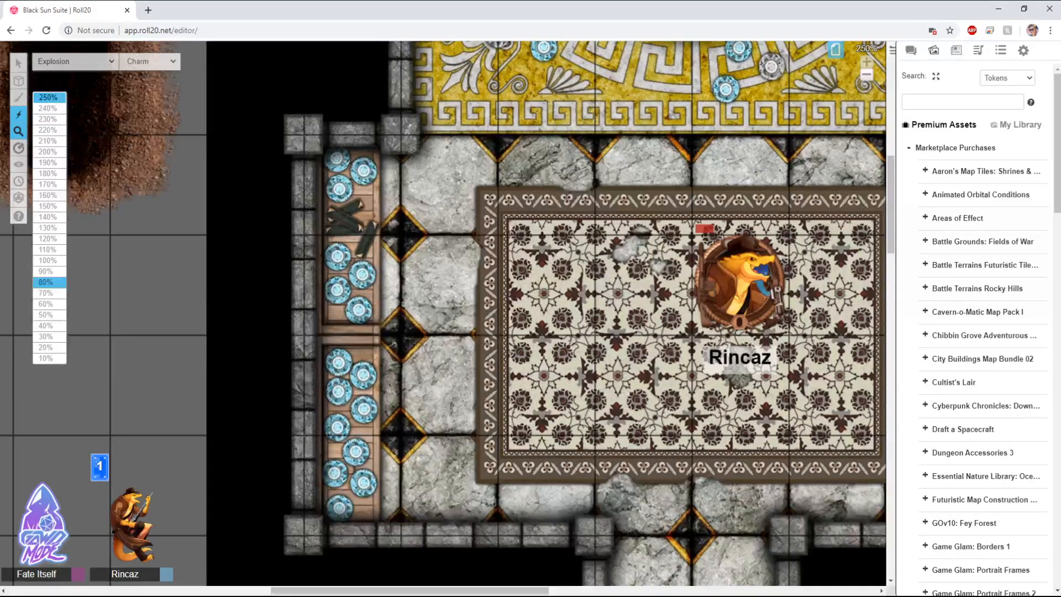
{"action": "left_click", "coordinate": [48, 261]}
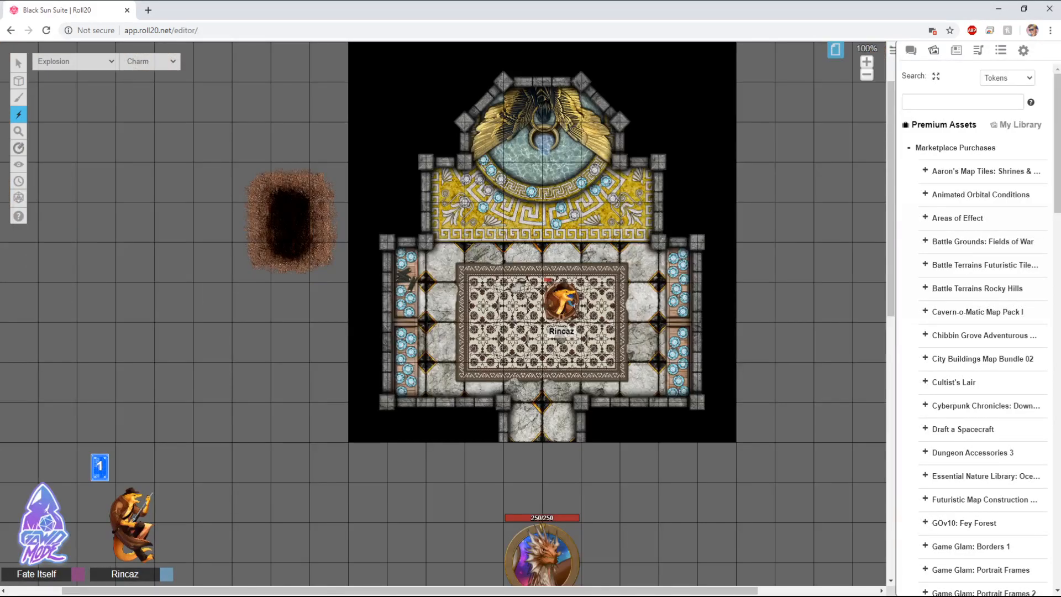
{"action": "scroll", "coordinate": [435, 295], "scroll_direction": "up", "scroll_amount": 5}
{"action": "scroll", "coordinate": [435, 295], "scroll_direction": "down", "scroll_amount": 5}
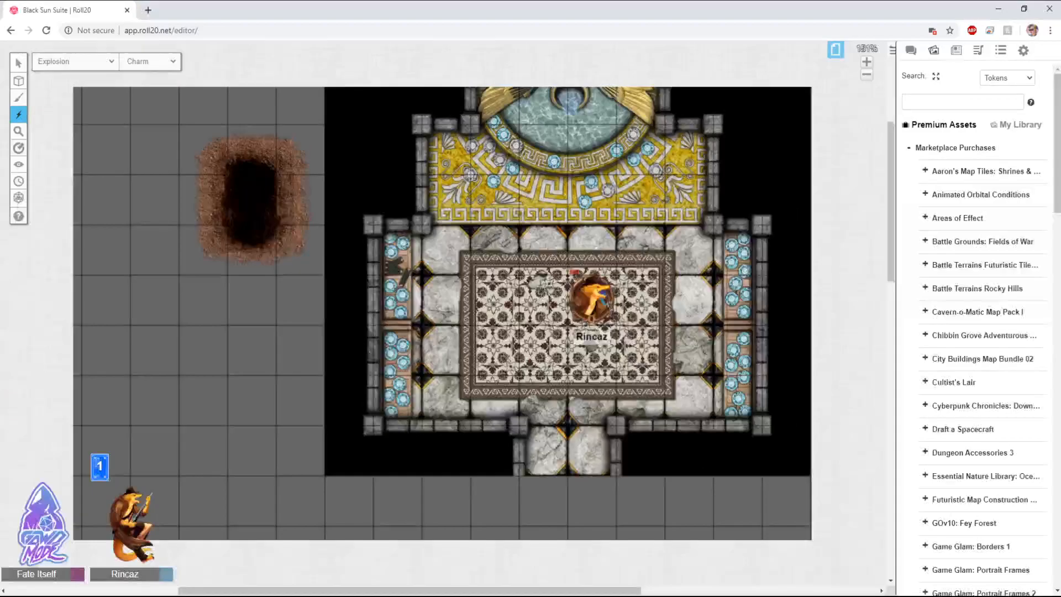
{"action": "scroll", "coordinate": [735, 289], "scroll_direction": "up", "scroll_amount": 5}
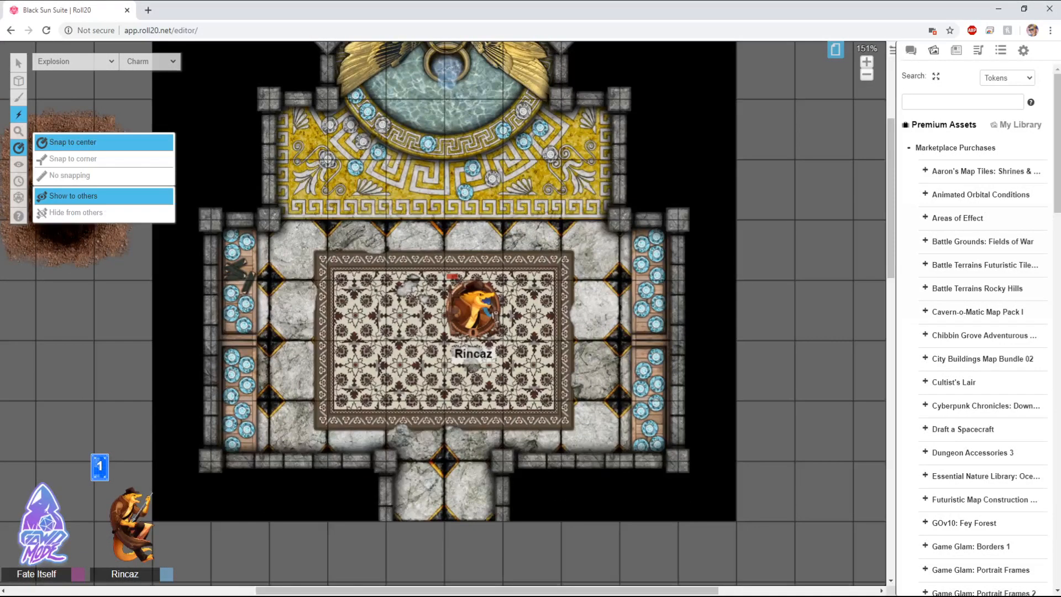
Step: Open the current page's settings to review its size, scale and grid options, then cancel
{"action": "mouse_move", "coordinate": [18, 148]}
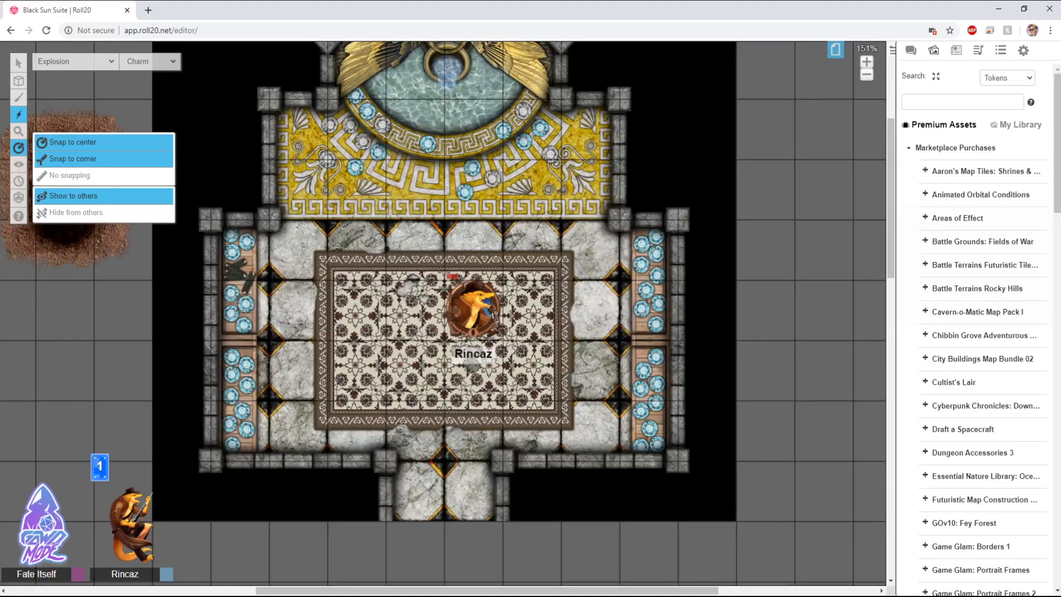
{"action": "left_click", "coordinate": [836, 50]}
{"action": "mouse_move", "coordinate": [236, 72]}
{"action": "left_click", "coordinate": [202, 54]}
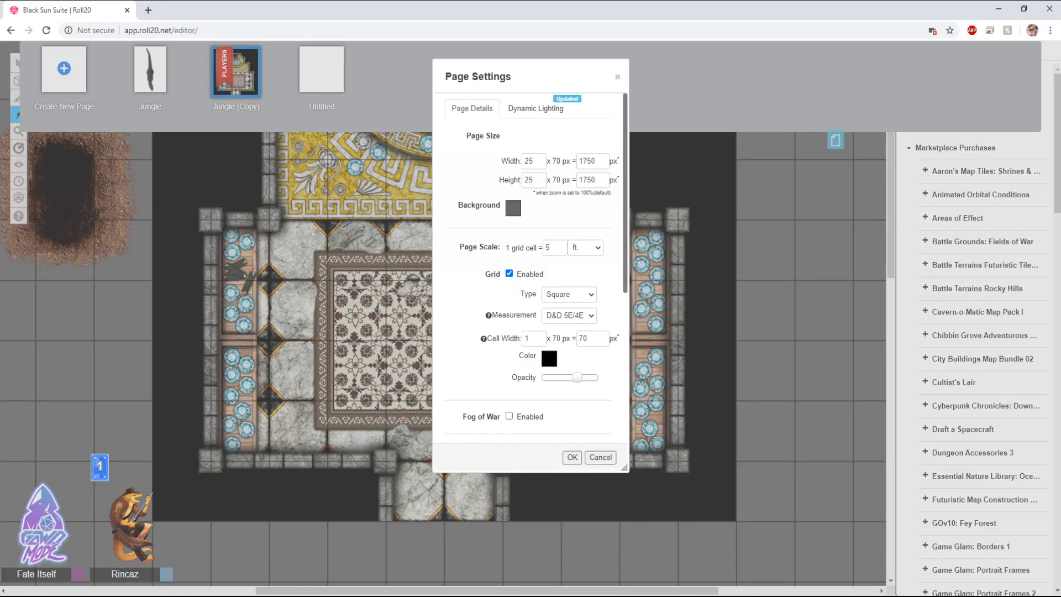
{"action": "scroll", "coordinate": [528, 265], "scroll_direction": "down", "scroll_amount": 2}
{"action": "scroll", "coordinate": [528, 265], "scroll_direction": "up", "scroll_amount": 1}
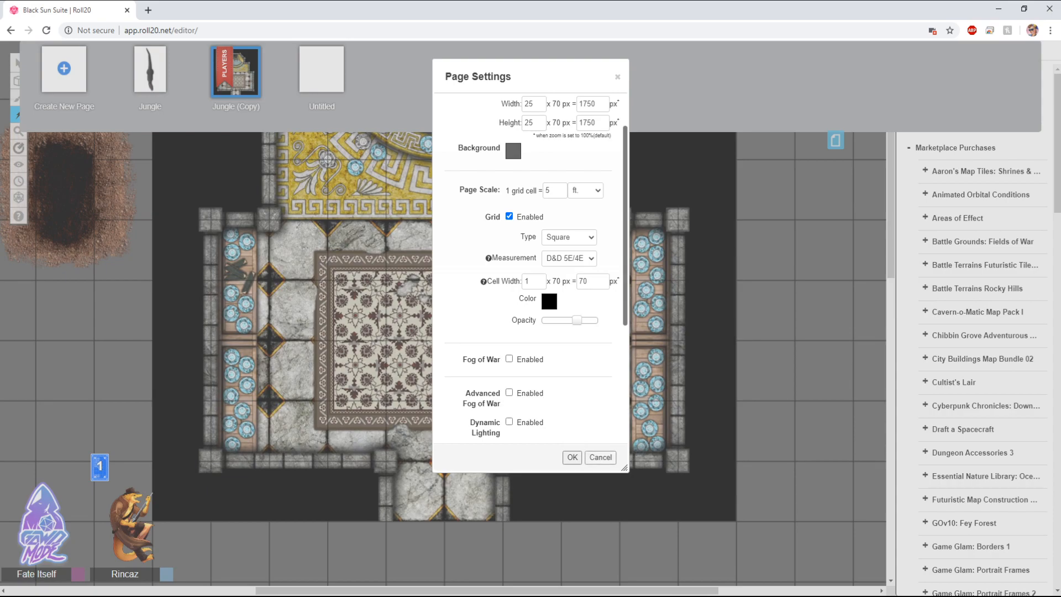
{"action": "left_click", "coordinate": [600, 458]}
{"action": "left_click", "coordinate": [835, 141]}
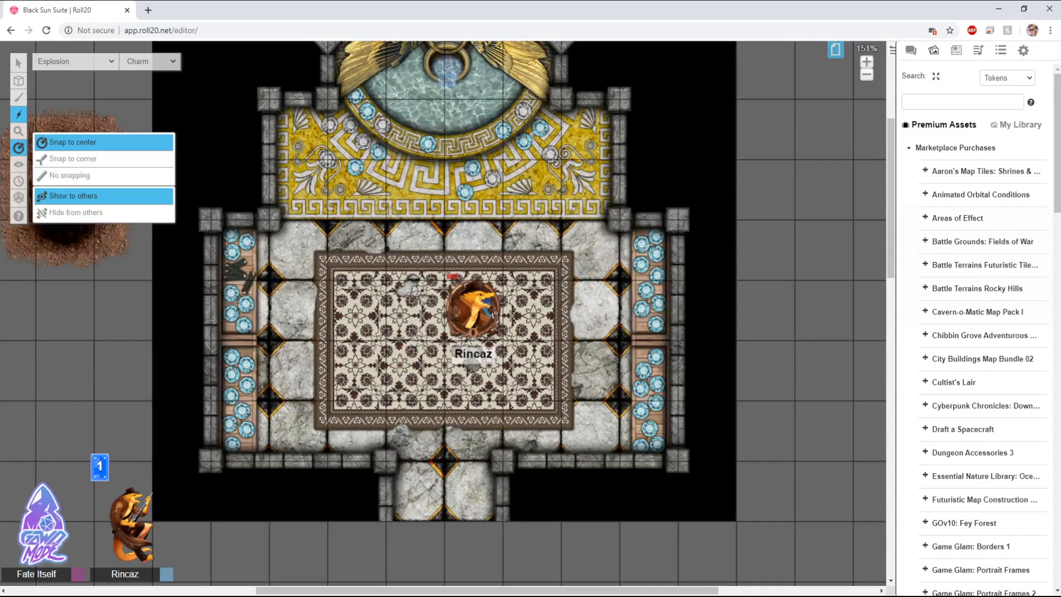
Step: Measure several distances from Rincaz across the room with the ruler tool
{"action": "left_click", "coordinate": [355, 309]}
{"action": "left_click", "coordinate": [19, 147]}
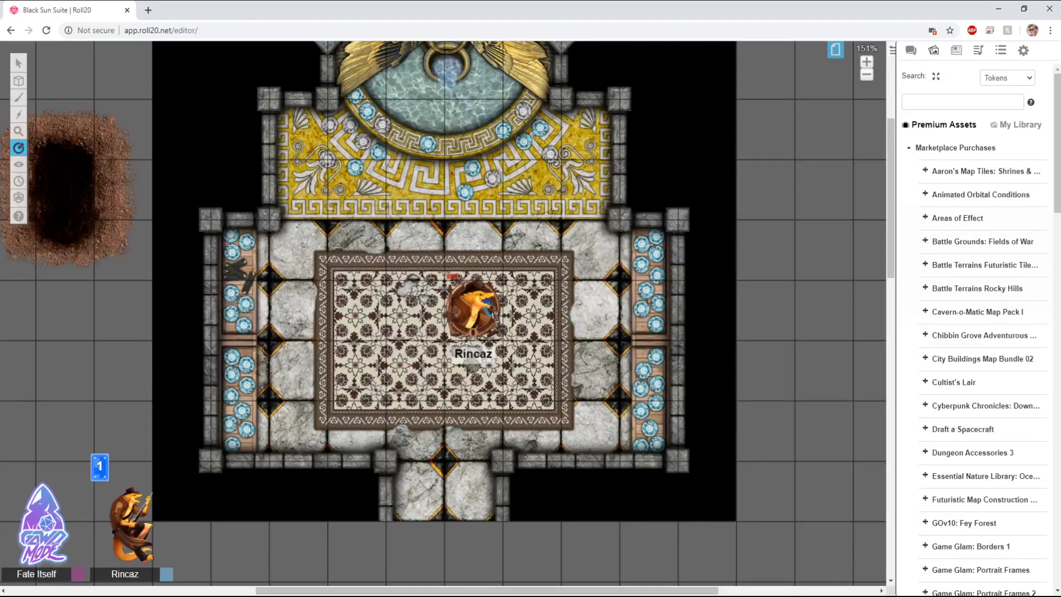
{"action": "left_click_drag", "start_coordinate": [356, 310], "coordinate": [579, 312]}
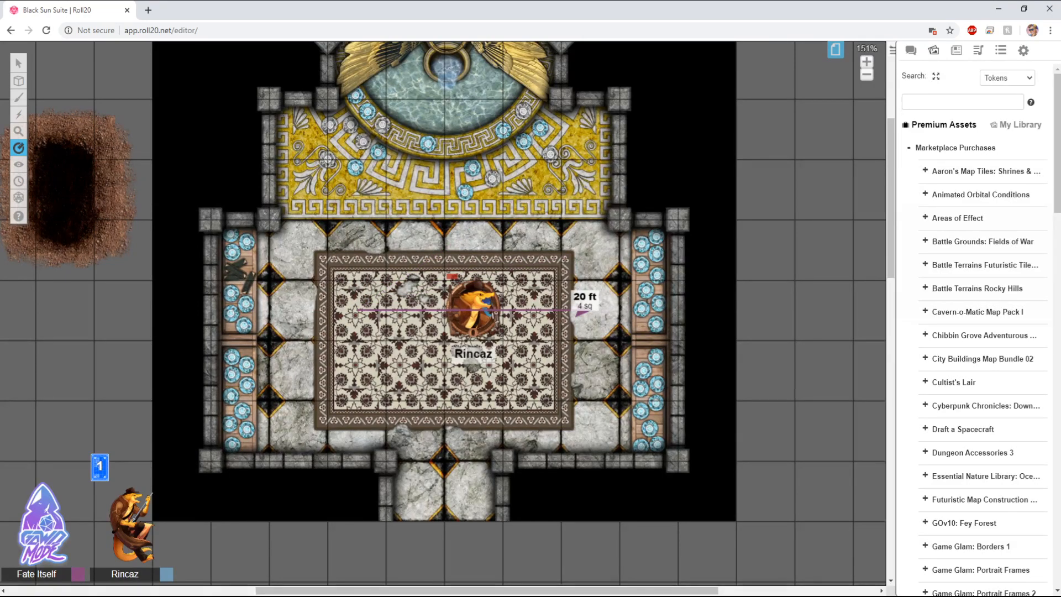
{"action": "left_click_drag", "start_coordinate": [581, 313], "coordinate": [591, 383]}
{"action": "left_click_drag", "start_coordinate": [484, 381], "coordinate": [483, 145]}
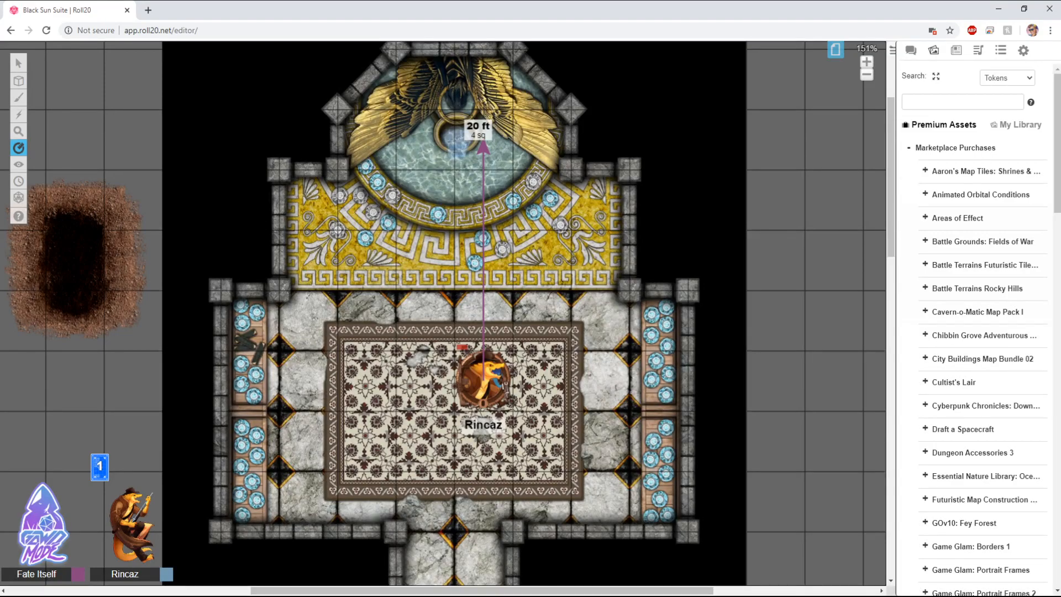
{"action": "left_click_drag", "start_coordinate": [483, 145], "coordinate": [484, 145]}
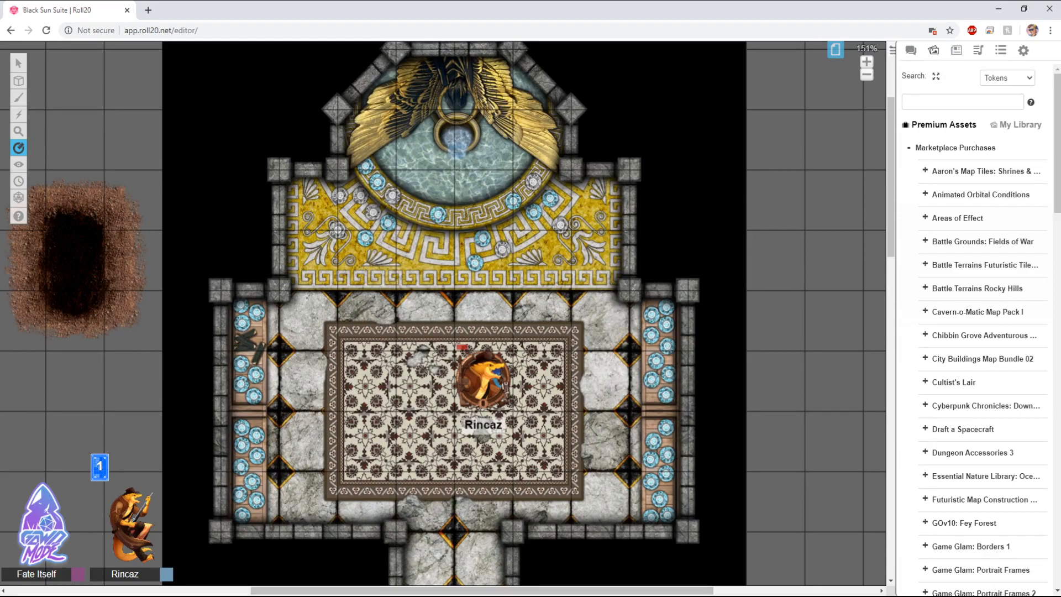
{"action": "left_click_drag", "start_coordinate": [484, 381], "coordinate": [369, 264]}
{"action": "left_click_drag", "start_coordinate": [482, 376], "coordinate": [369, 202]}
Step: Set the ruler to hide from others and measure from Rincaz toward the upper-left of the room
{"action": "mouse_move", "coordinate": [18, 148]}
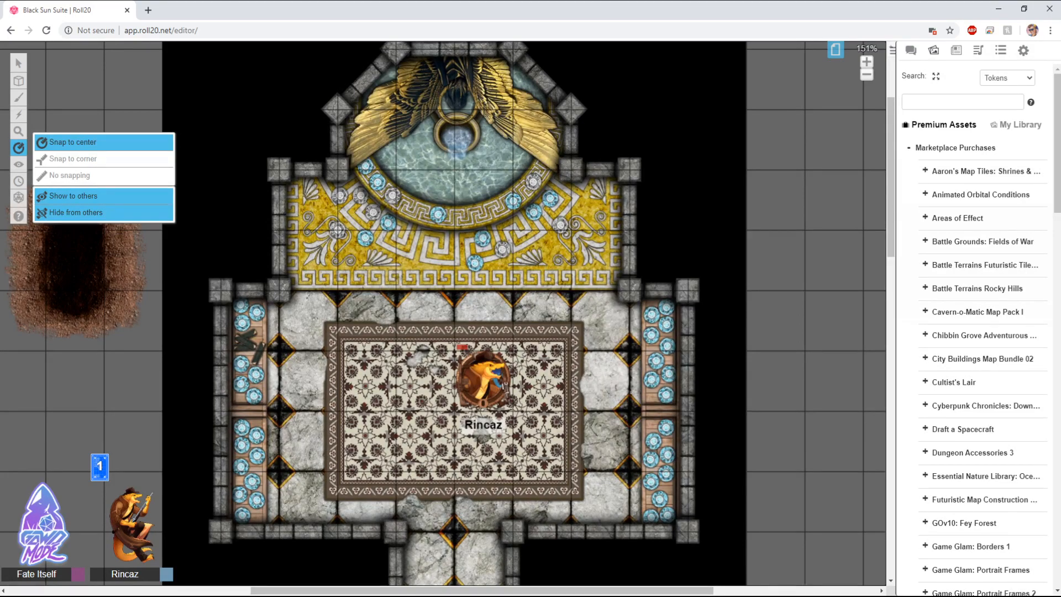
{"action": "left_click", "coordinate": [75, 213]}
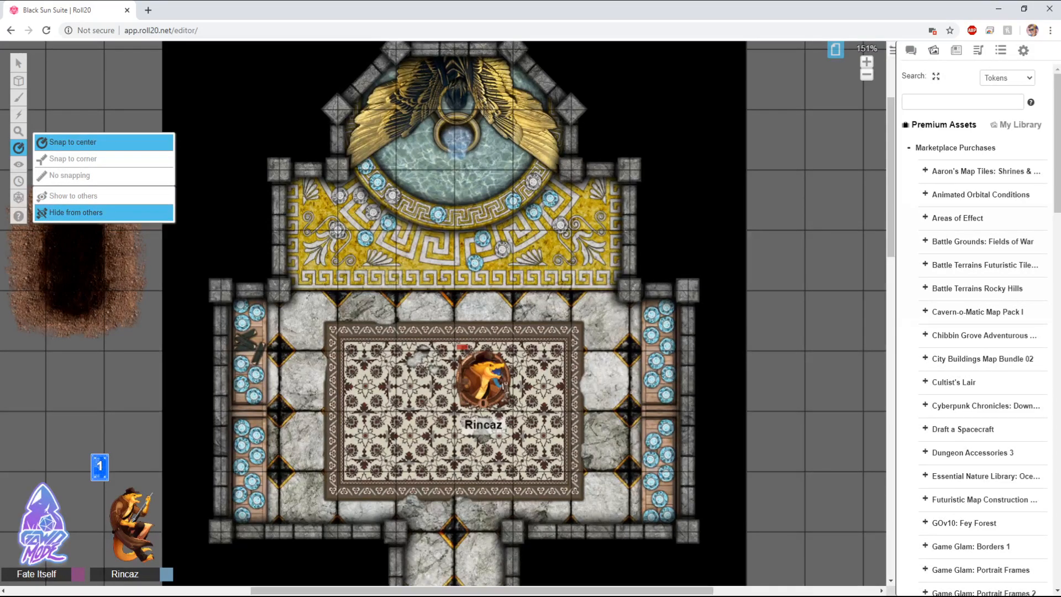
{"action": "left_click_drag", "start_coordinate": [481, 376], "coordinate": [370, 206]}
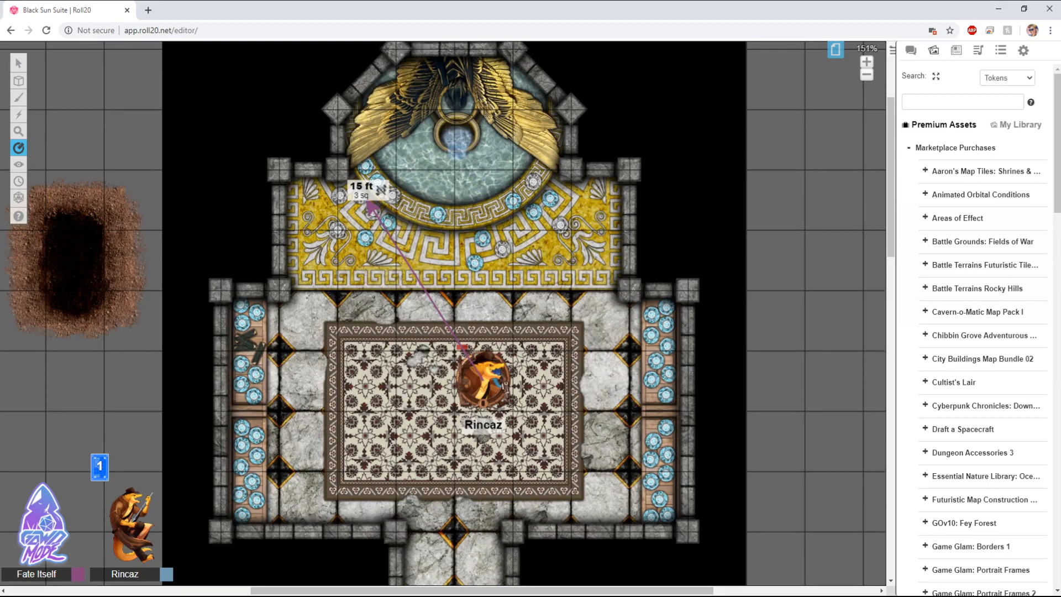
{"action": "left_click_drag", "start_coordinate": [370, 206], "coordinate": [308, 320]}
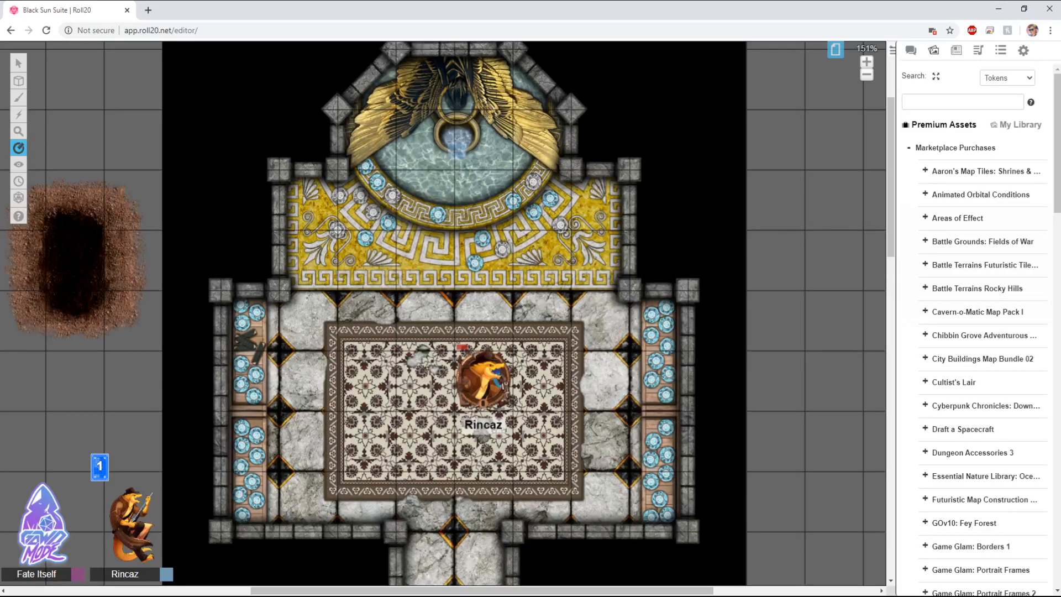
Step: Switch the ruler to snap to corner and measure a short distance
{"action": "mouse_move", "coordinate": [19, 147]}
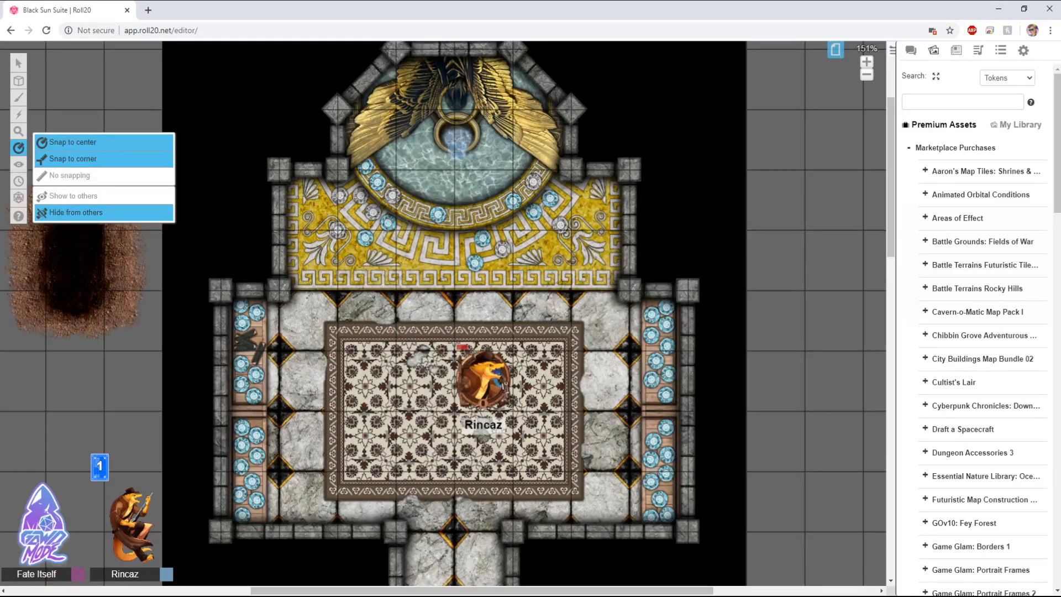
{"action": "left_click", "coordinate": [72, 159]}
{"action": "left_click_drag", "start_coordinate": [338, 231], "coordinate": [404, 280]}
Step: Switch the ruler to no snapping and measure across the room
{"action": "mouse_move", "coordinate": [18, 147]}
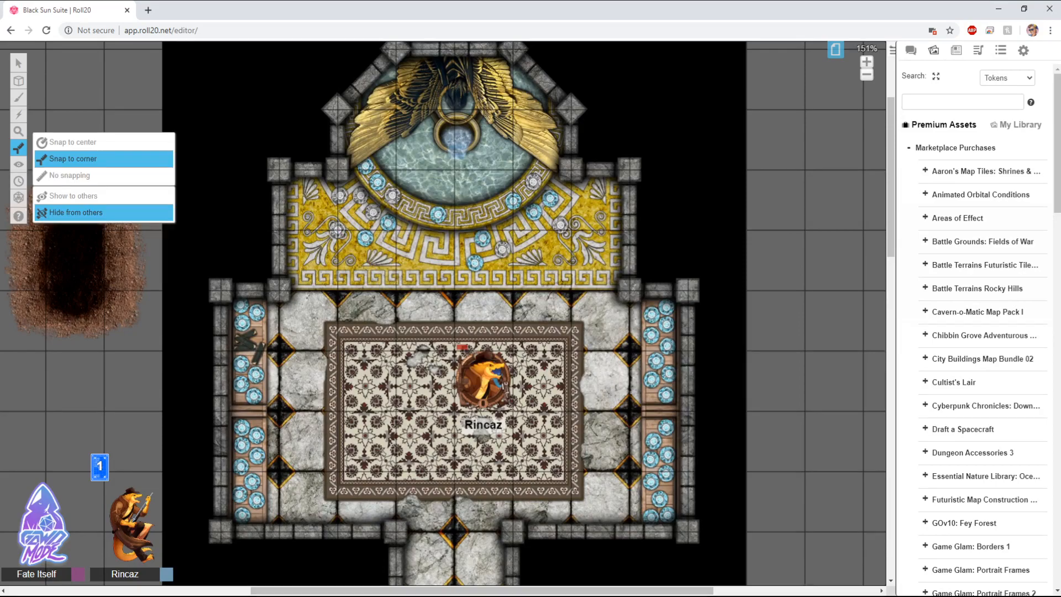
{"action": "left_click", "coordinate": [70, 175]}
{"action": "left_click_drag", "start_coordinate": [363, 250], "coordinate": [566, 278]}
Step: Set the ruler back to snap to center and return to the Select/Move tool
{"action": "mouse_move", "coordinate": [19, 148]}
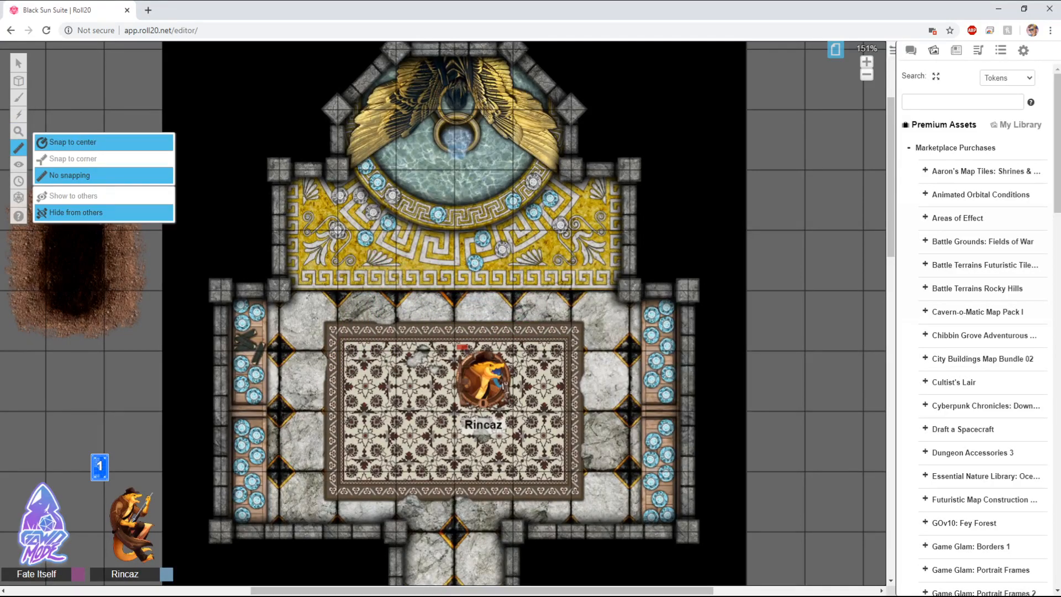
{"action": "left_click", "coordinate": [73, 142]}
{"action": "mouse_move", "coordinate": [18, 62]}
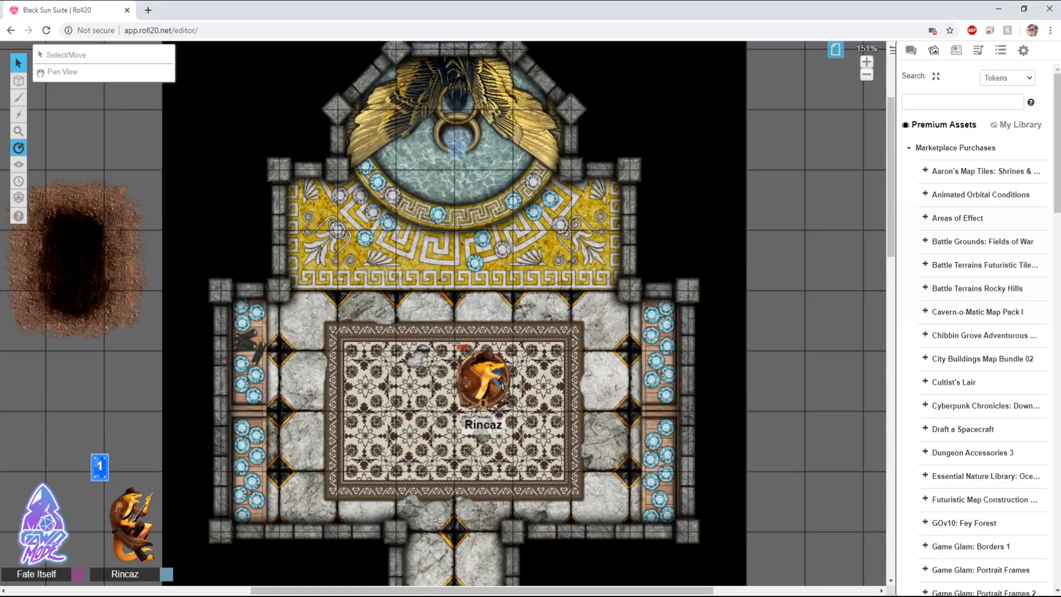
{"action": "left_click", "coordinate": [72, 53]}
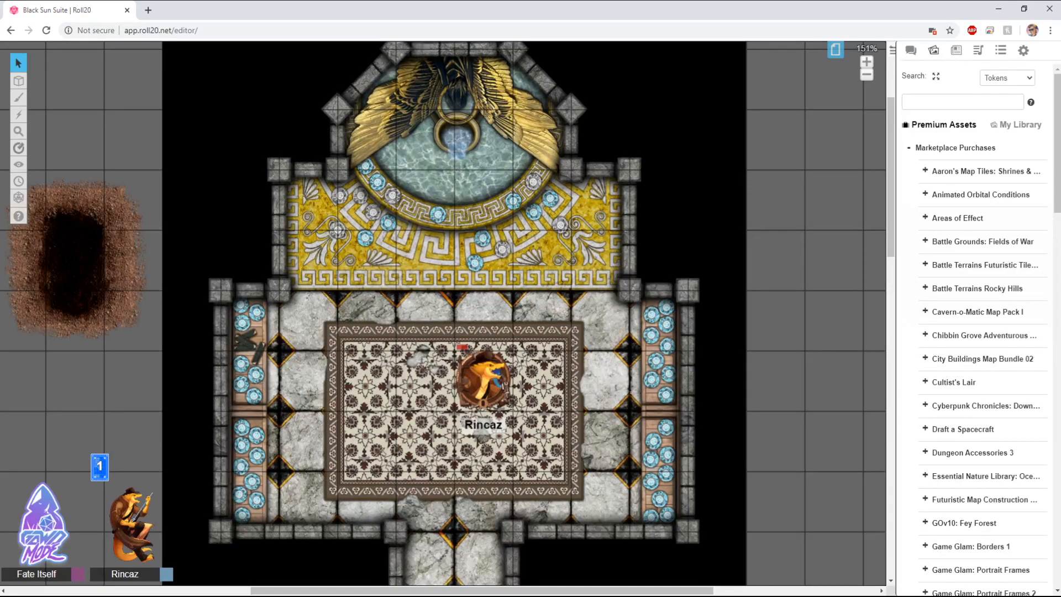
Step: Open the chat panel and drag across the room on the map
{"action": "mouse_move", "coordinate": [18, 148]}
{"action": "left_click", "coordinate": [911, 50]}
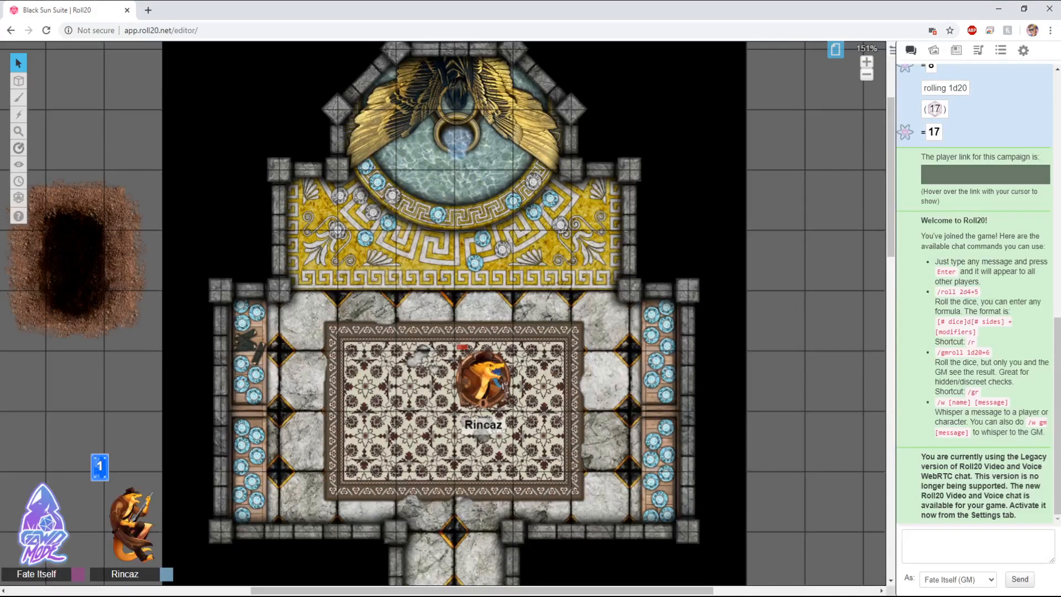
{"action": "mouse_move", "coordinate": [513, 230]}
{"action": "left_mouse_down"}
{"action": "mouse_move", "coordinate": [581, 293]}
{"action": "mouse_move", "coordinate": [513, 230]}
{"action": "left_mouse_up"}
{"action": "left_click_drag", "start_coordinate": [513, 230], "coordinate": [571, 291]}
{"action": "left_click_drag", "start_coordinate": [470, 331], "coordinate": [481, 351]}
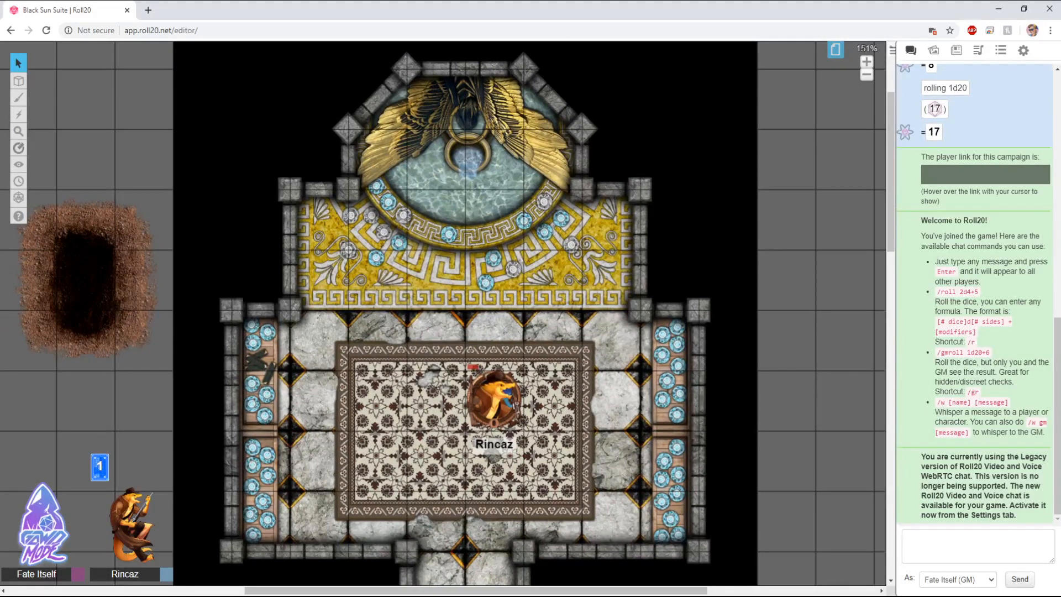
{"action": "left_click_drag", "start_coordinate": [523, 250], "coordinate": [583, 309]}
Step: Open the collections panel showing macros, decks and rollable tables, and toggle the page toolbar
{"action": "left_click", "coordinate": [1001, 50]}
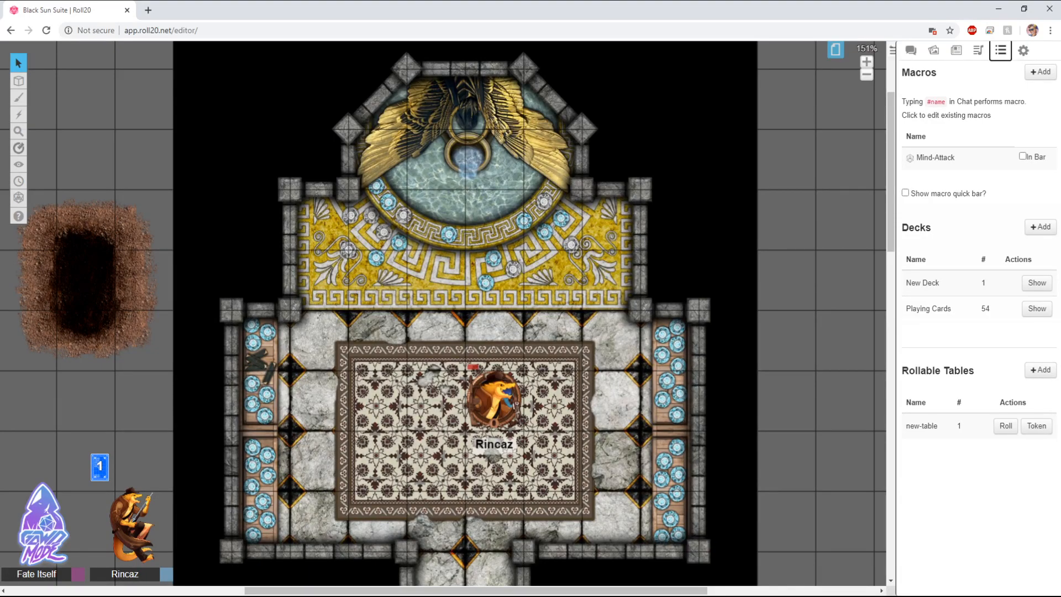
{"action": "left_click", "coordinate": [835, 49]}
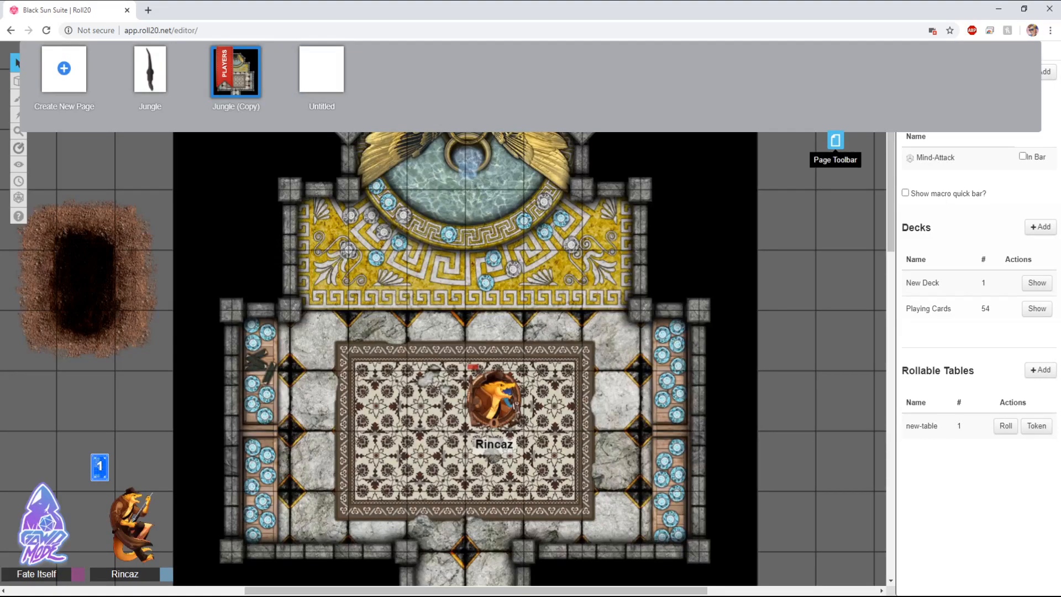
{"action": "left_click", "coordinate": [835, 140]}
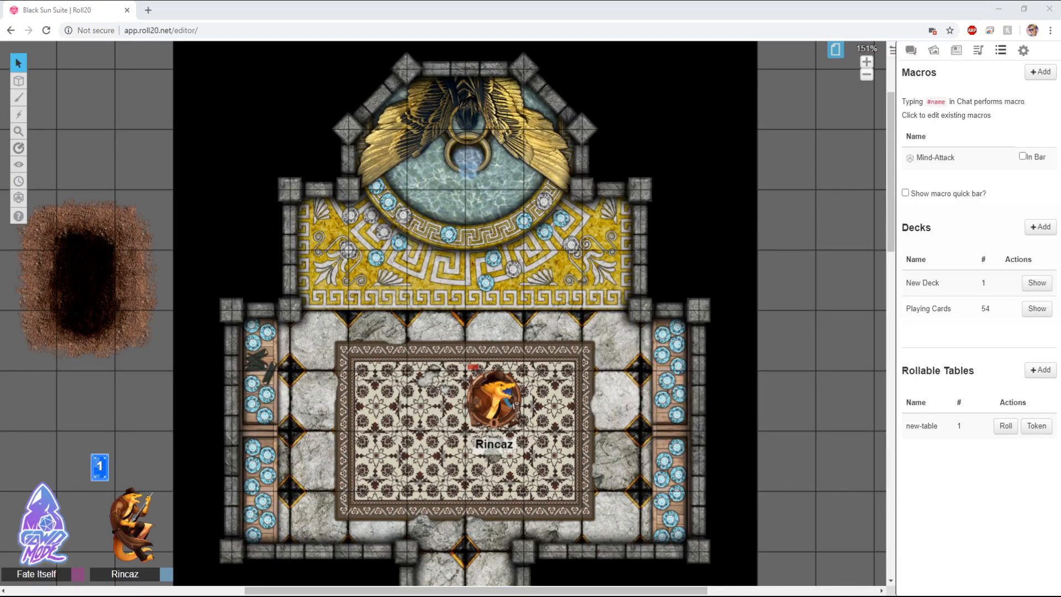
Step: Switch to the campaign details page tab and scroll through it
{"action": "left_click_drag", "start_coordinate": [1050, 10], "coordinate": [201, 10]}
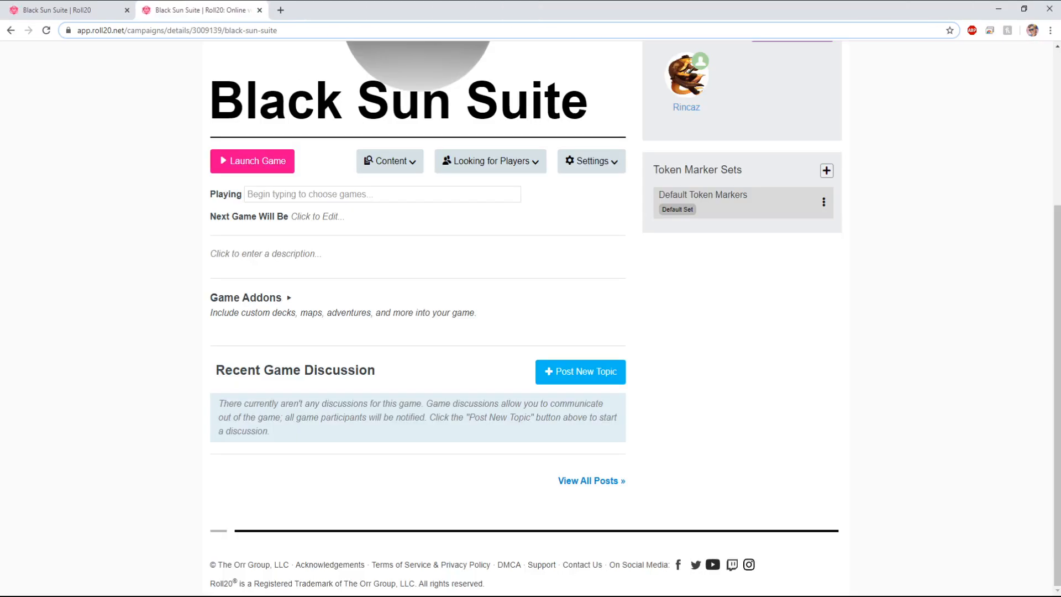
{"action": "scroll", "coordinate": [526, 318], "scroll_direction": "up", "scroll_amount": 5}
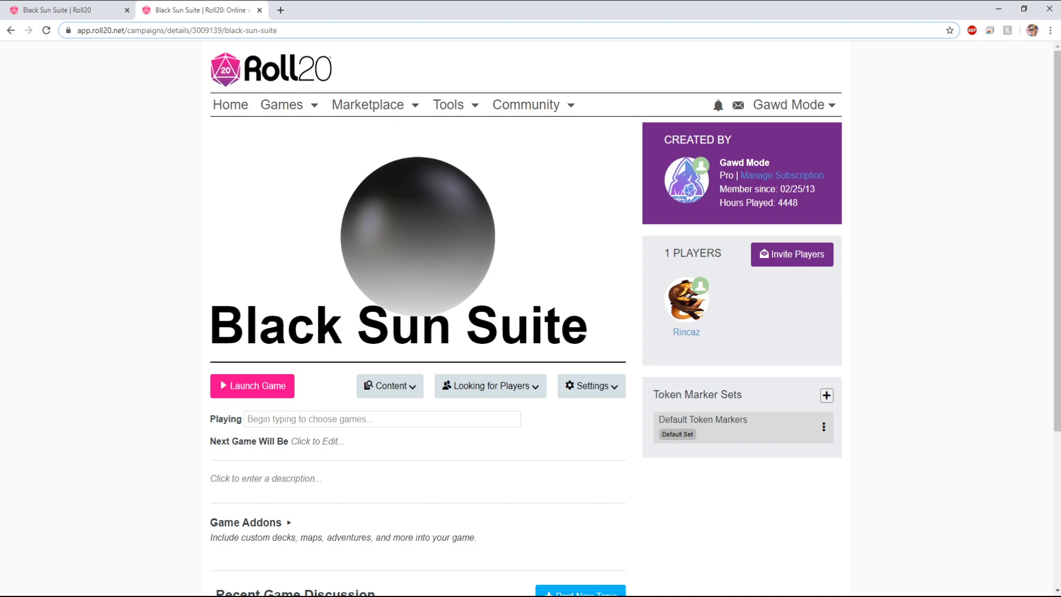
{"action": "scroll", "coordinate": [530, 321], "scroll_direction": "down", "scroll_amount": 1}
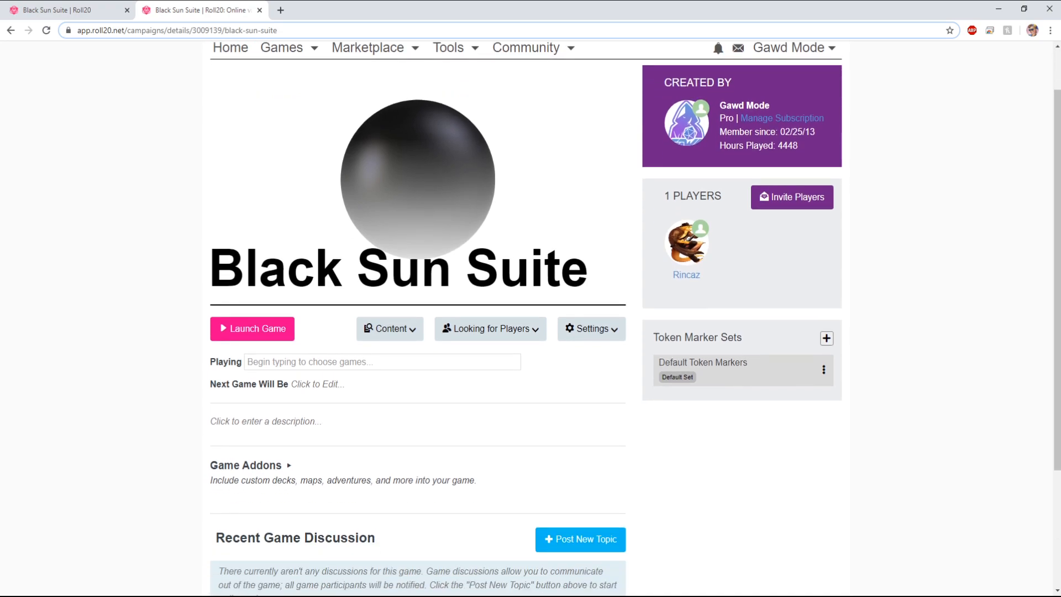
{"action": "scroll", "coordinate": [530, 321], "scroll_direction": "up", "scroll_amount": 1}
{"action": "scroll", "coordinate": [530, 320], "scroll_direction": "down", "scroll_amount": 2}
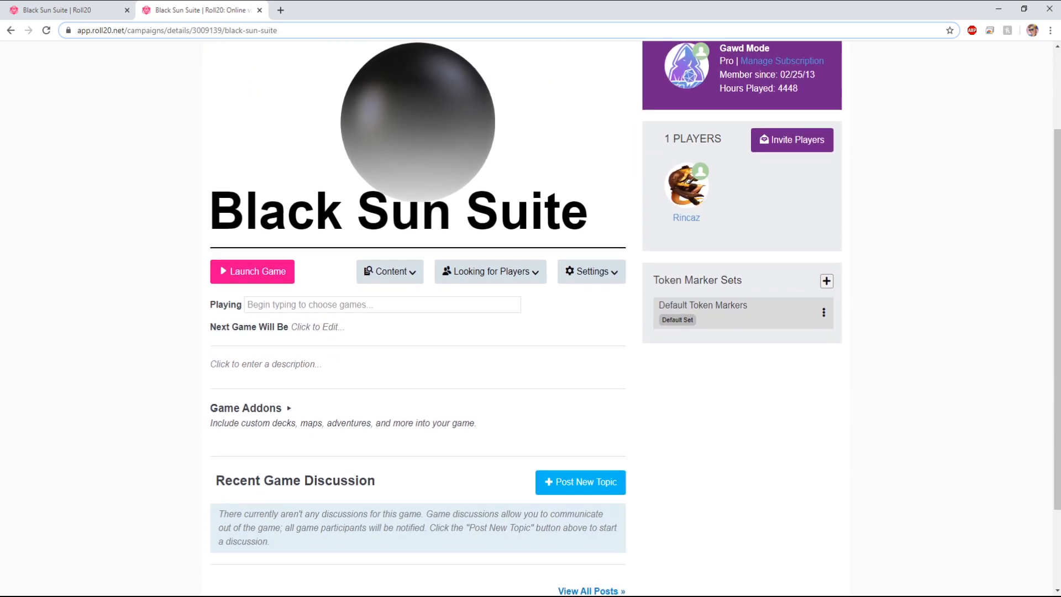
{"action": "scroll", "coordinate": [530, 321], "scroll_direction": "down", "scroll_amount": 1}
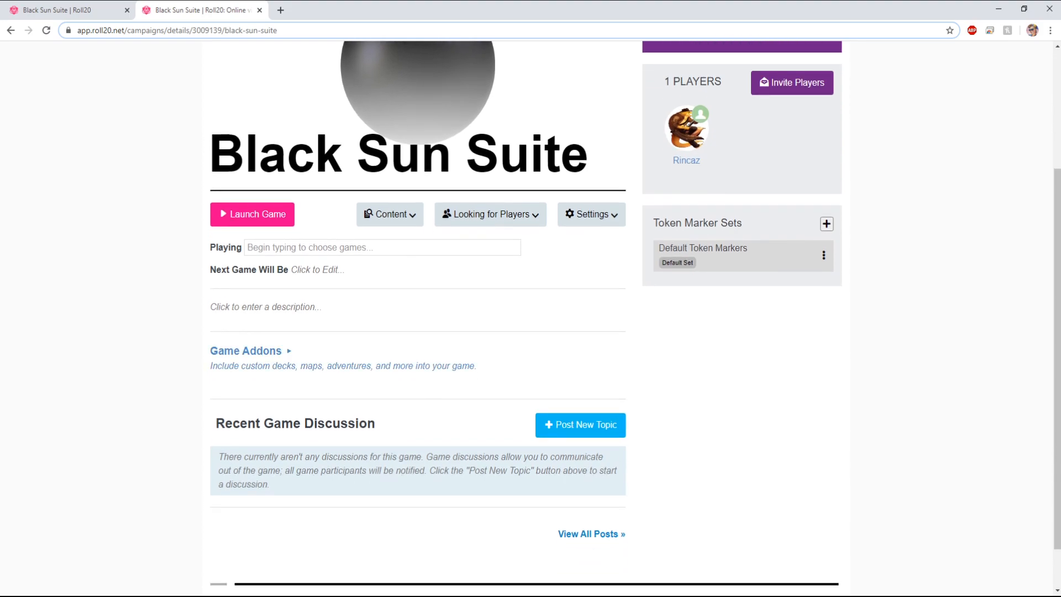
Step: Expand Game Addons and choose Hidden Shrine of Tamoachan (Tales from the Yawning Portal) from the addon list
{"action": "left_click", "coordinate": [246, 350]}
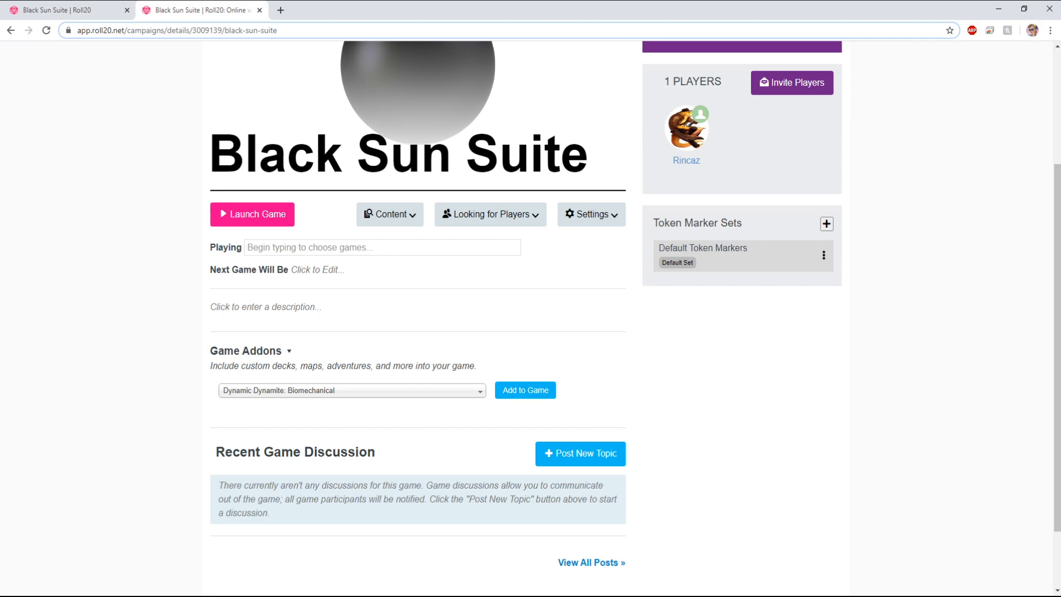
{"action": "left_click", "coordinate": [352, 390]}
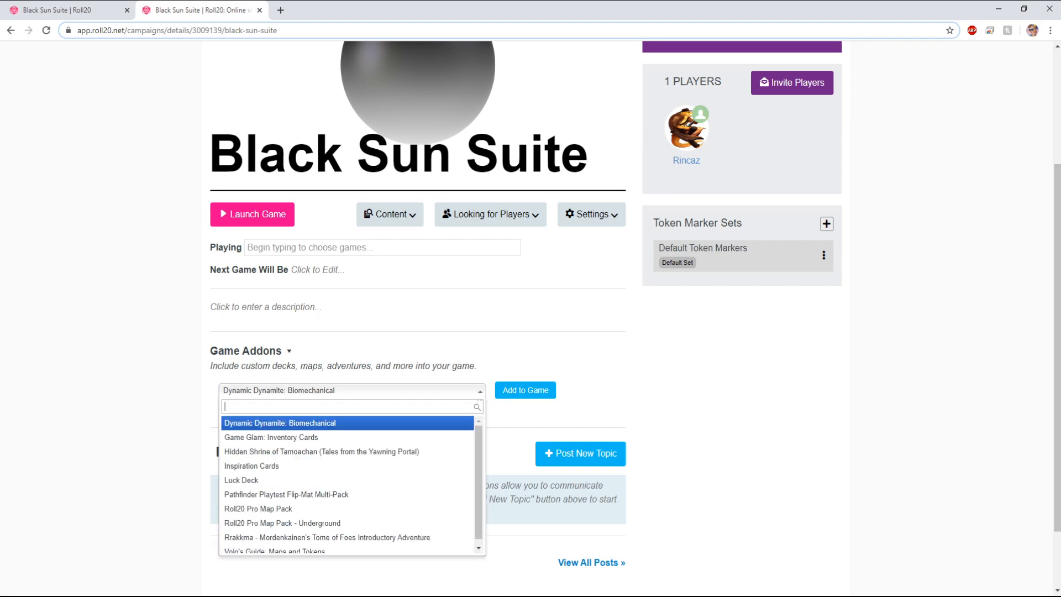
{"action": "key", "text": "Escape"}
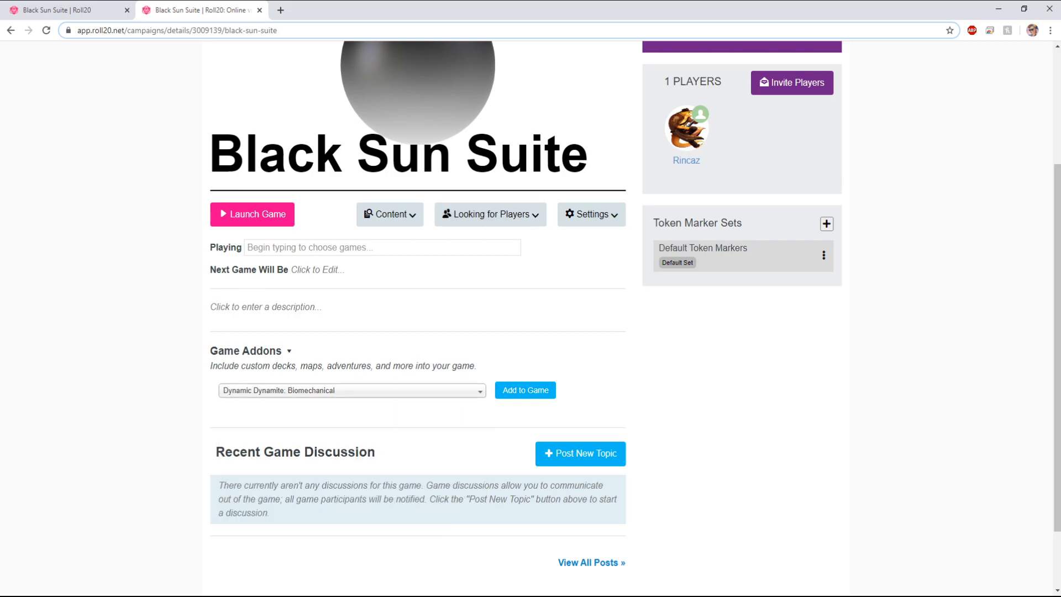
{"action": "key", "text": "Return"}
{"action": "key", "text": "Down"}
{"action": "key", "text": "Down"}
{"action": "key", "text": "Down"}
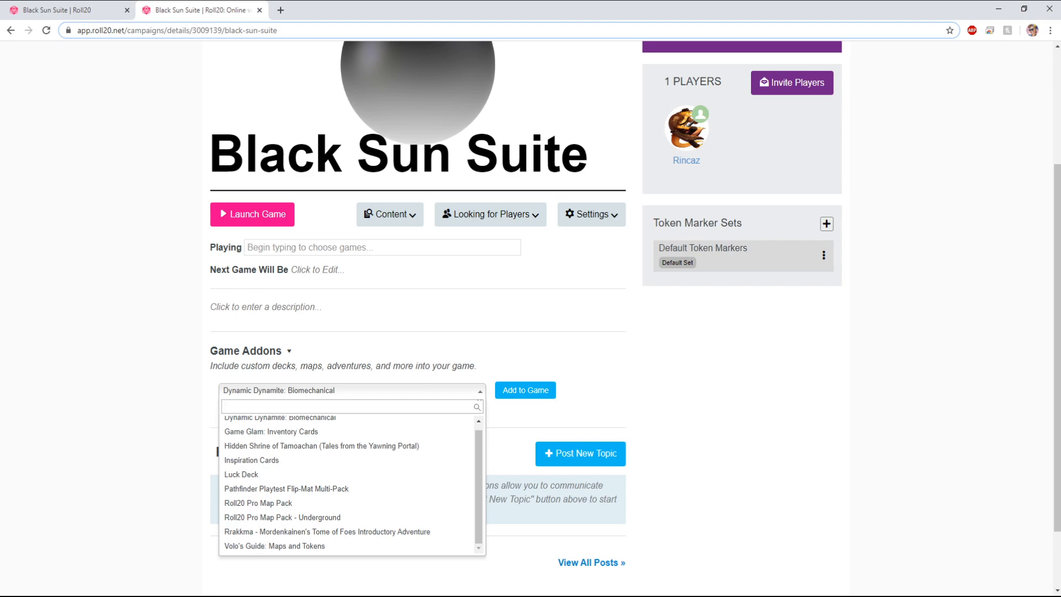
{"action": "scroll", "coordinate": [331, 450], "scroll_direction": "up", "scroll_amount": 1}
{"action": "left_click", "coordinate": [331, 450]}
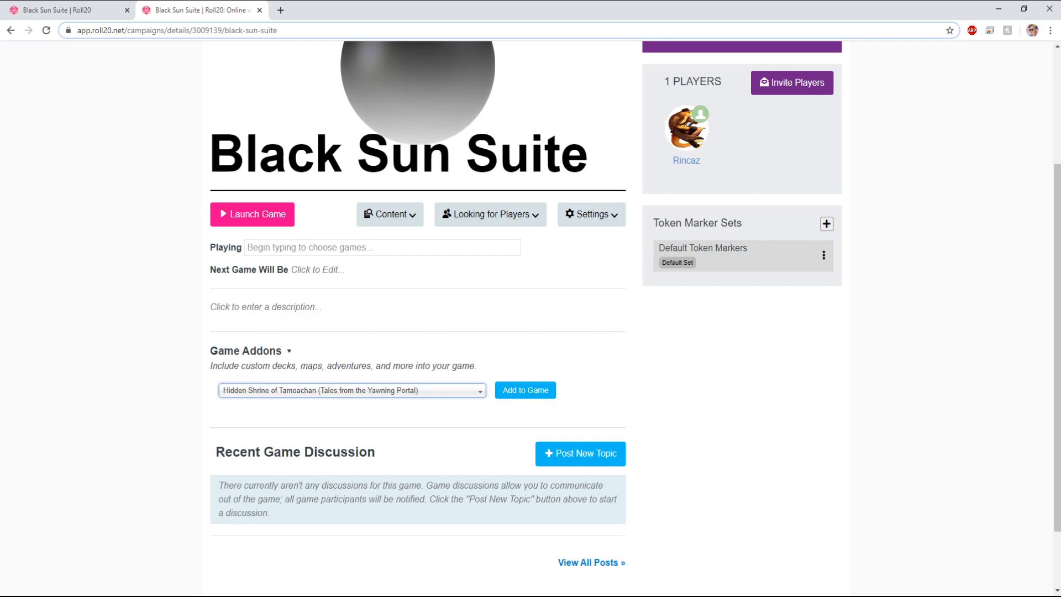
Step: Collapse and re-expand the Game Addons section, browse the addon list again and scroll back to the top
{"action": "left_click", "coordinate": [282, 351]}
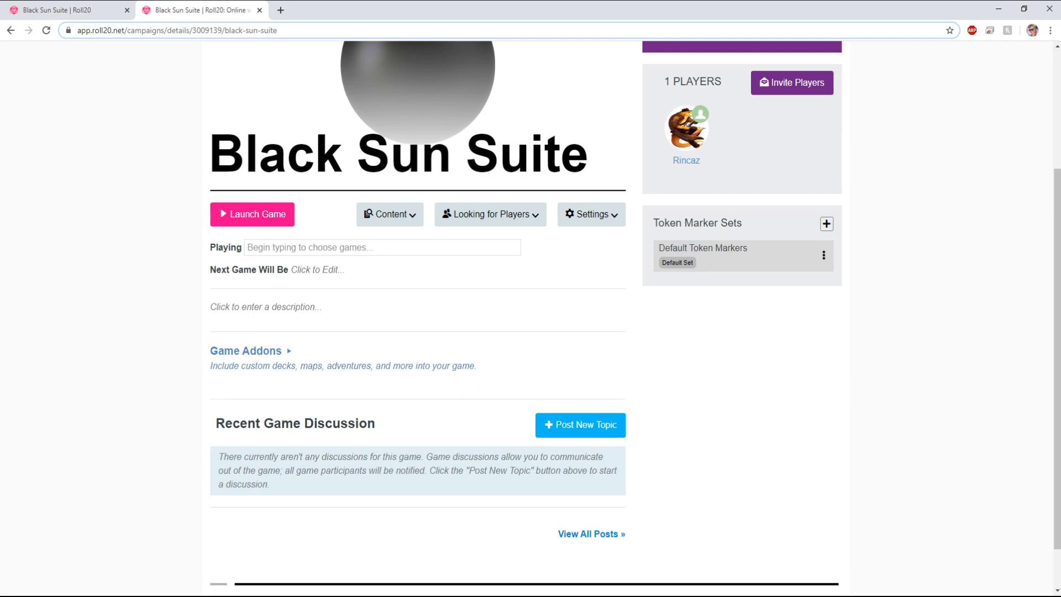
{"action": "left_click", "coordinate": [282, 351]}
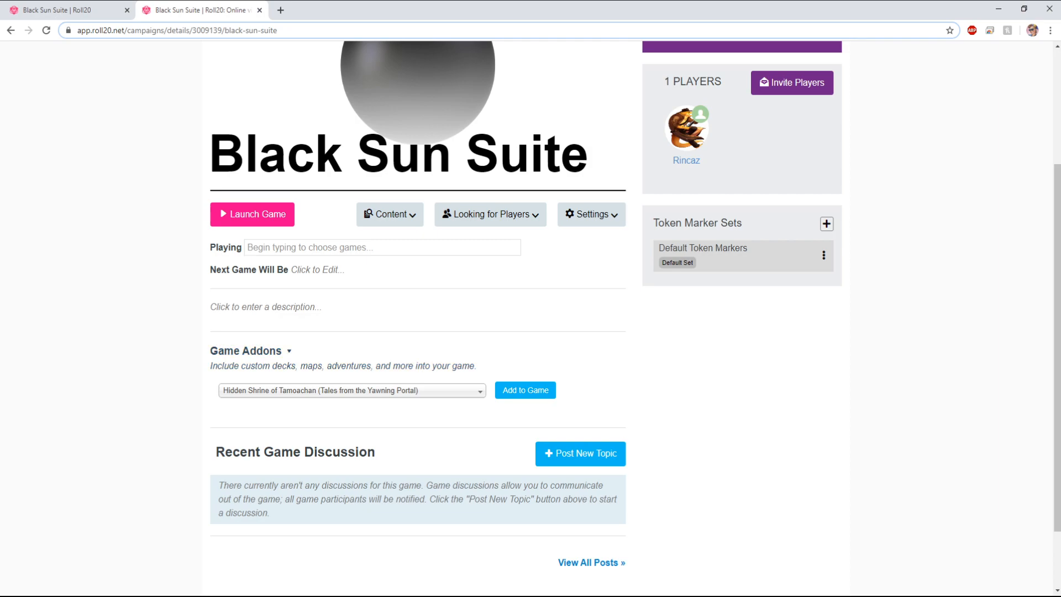
{"action": "left_click", "coordinate": [352, 390]}
{"action": "key", "text": "Escape"}
{"action": "scroll", "coordinate": [526, 319], "scroll_direction": "up", "scroll_amount": 3}
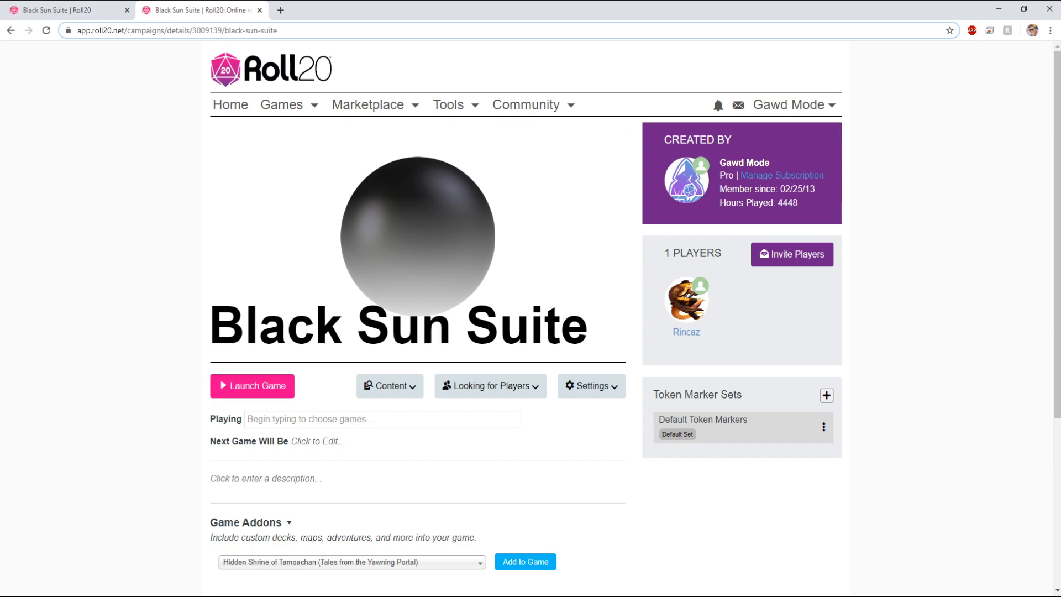
Step: Return to the game tab and open the journal panel
{"action": "left_click", "coordinate": [259, 10]}
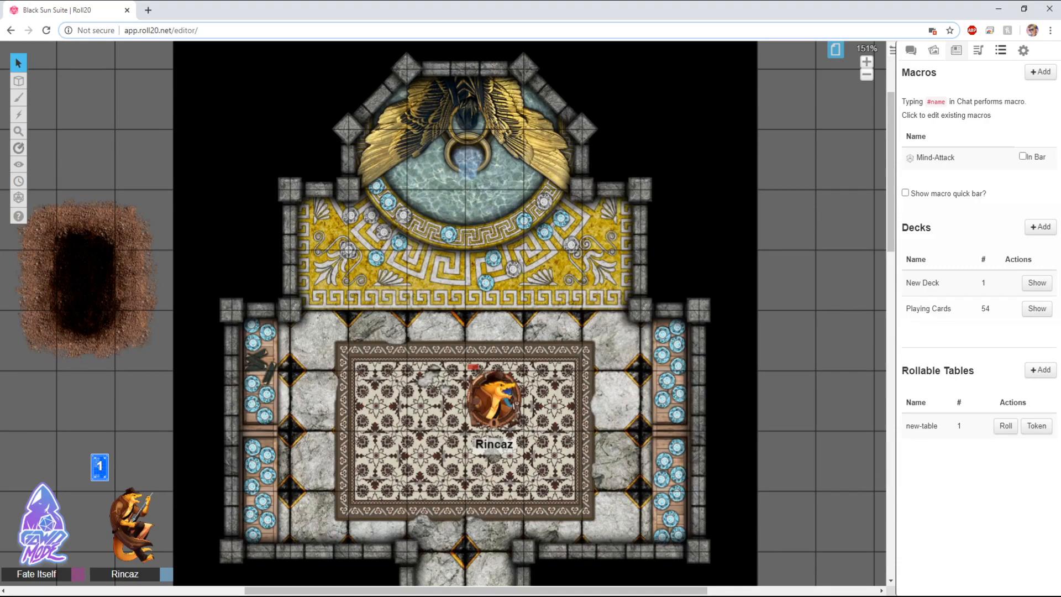
{"action": "left_click", "coordinate": [956, 49]}
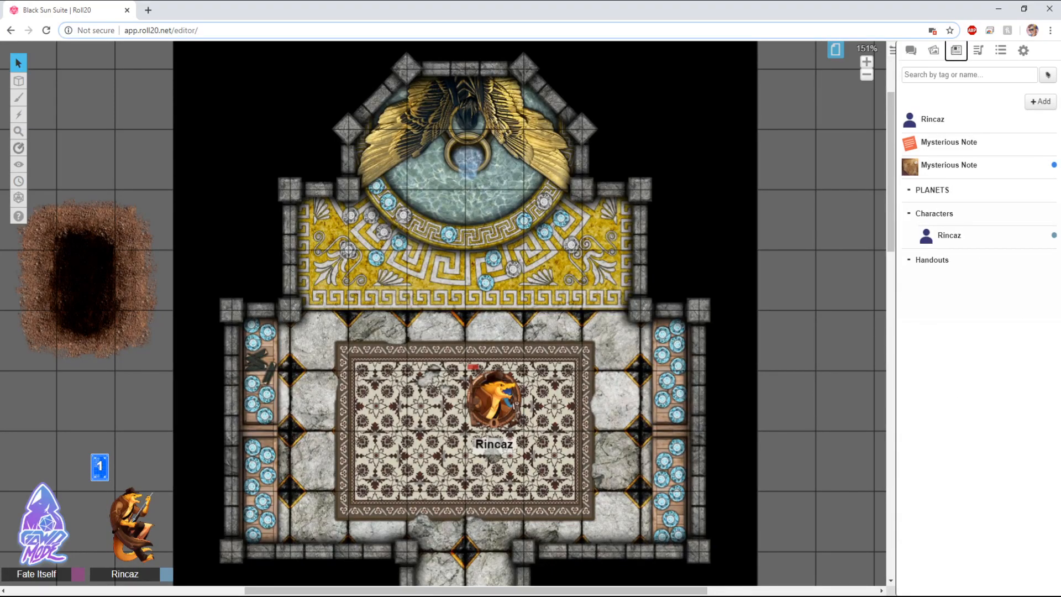
Step: Open the page toolbar and move the Untitled page ahead of Jungle (Copy), then close the toolbar
{"action": "left_click", "coordinate": [835, 50]}
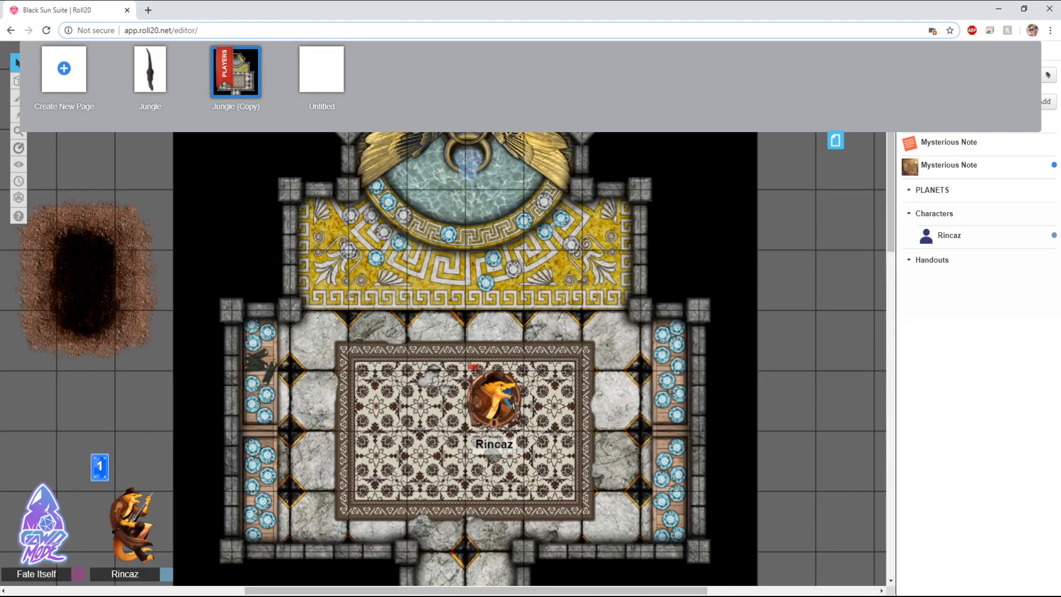
{"action": "left_click", "coordinate": [835, 140]}
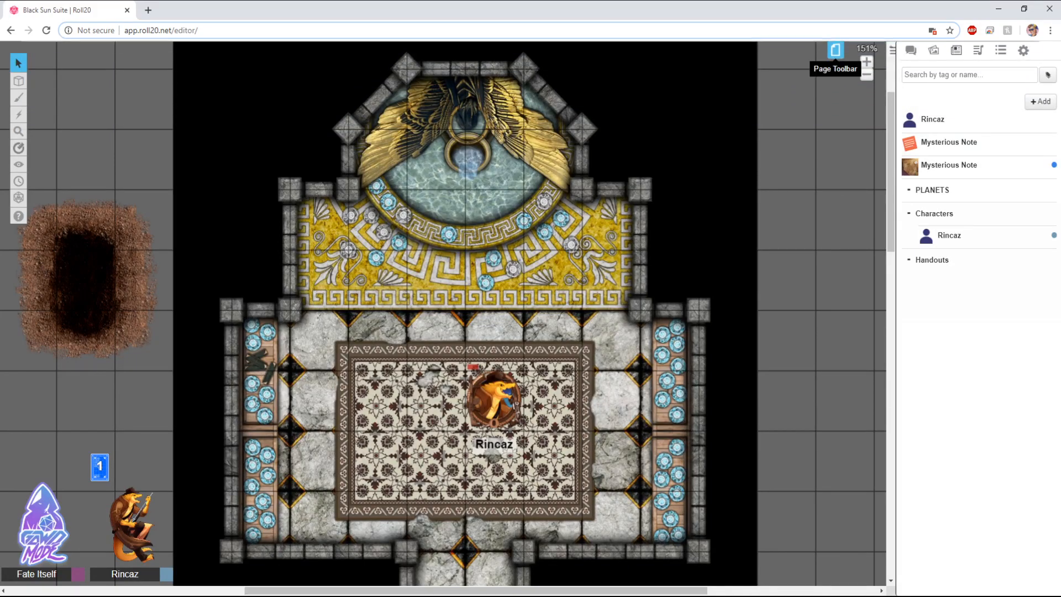
{"action": "left_click", "coordinate": [835, 50]}
{"action": "mouse_move", "coordinate": [322, 69]}
{"action": "left_mouse_down"}
{"action": "mouse_move", "coordinate": [154, 69]}
{"action": "mouse_move", "coordinate": [353, 69]}
{"action": "mouse_move", "coordinate": [83, 69]}
{"action": "mouse_move", "coordinate": [348, 69]}
{"action": "mouse_move", "coordinate": [331, 69]}
{"action": "left_mouse_up"}
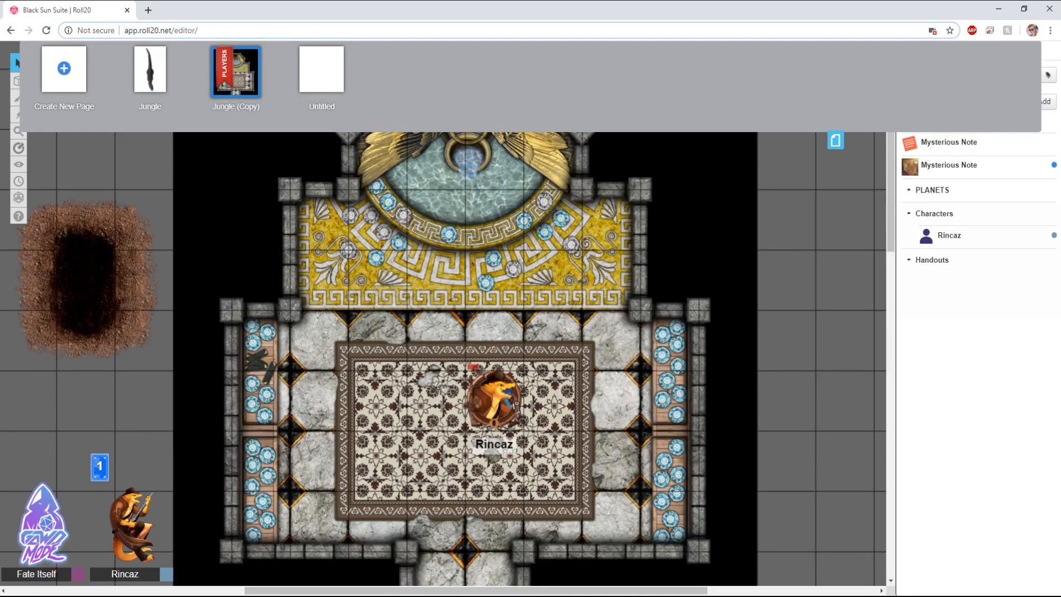
{"action": "mouse_move", "coordinate": [288, 54]}
{"action": "left_click_drag", "start_coordinate": [321, 69], "coordinate": [243, 69]}
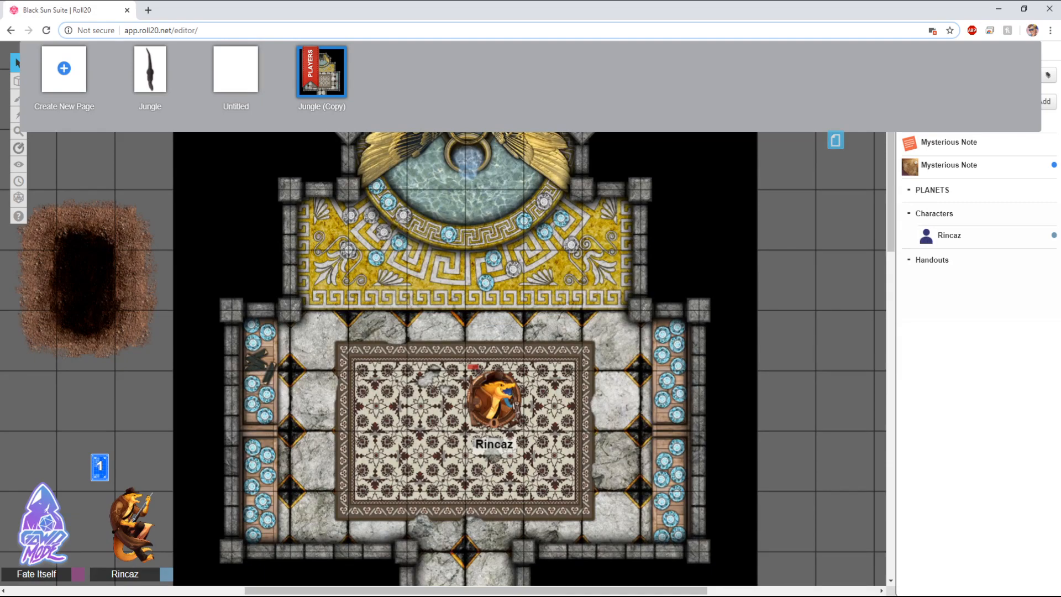
{"action": "left_click", "coordinate": [836, 140]}
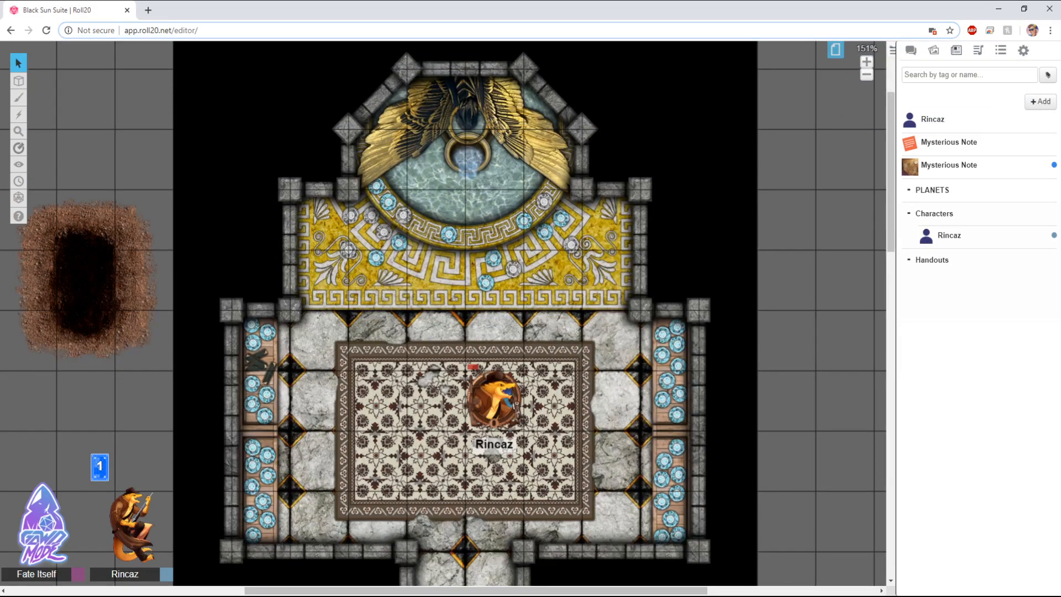
Step: Open the chat panel, then enable Fog of War in the Jungle (Copy) page settings
{"action": "left_click", "coordinate": [911, 51]}
{"action": "mouse_move", "coordinate": [19, 148]}
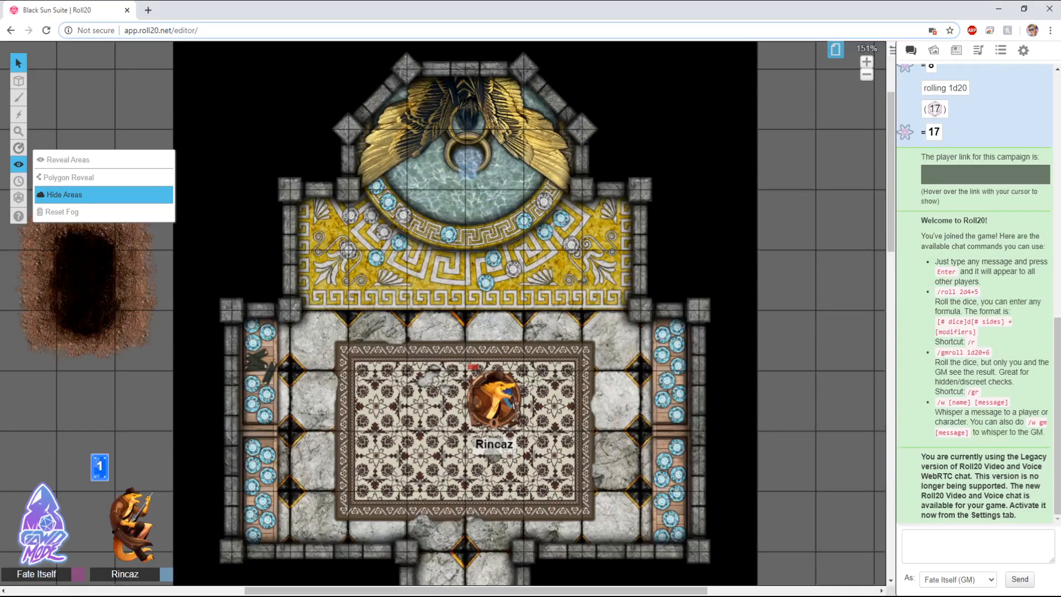
{"action": "left_click", "coordinate": [835, 50]}
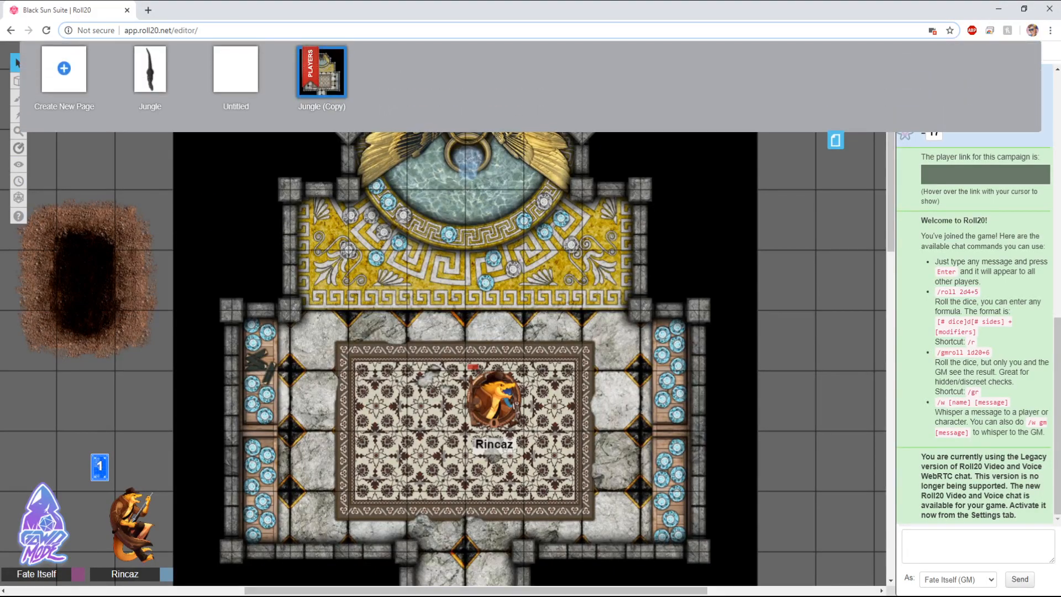
{"action": "mouse_move", "coordinate": [322, 72]}
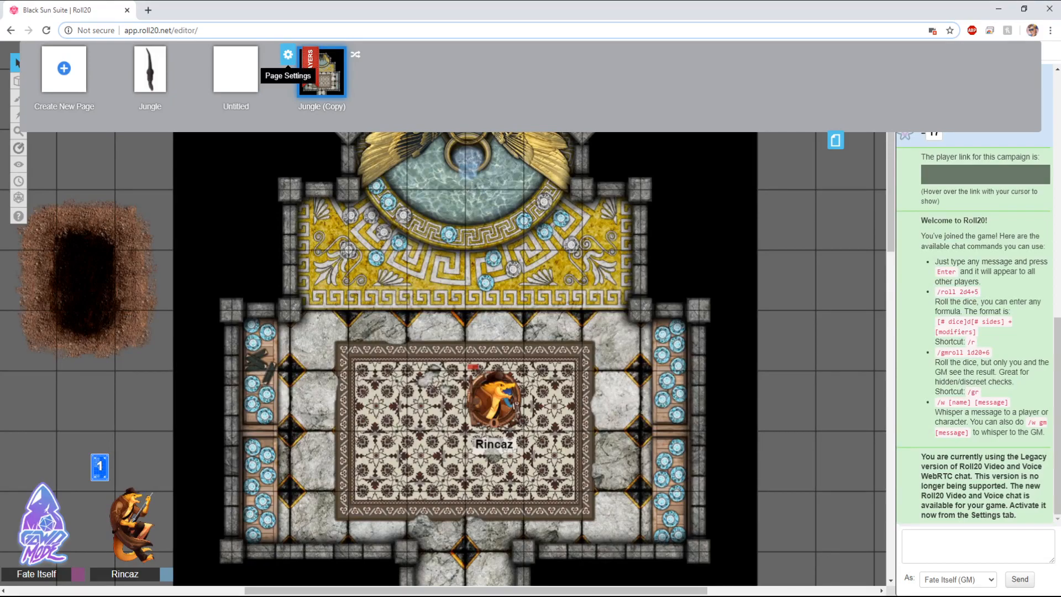
{"action": "left_click", "coordinate": [287, 54]}
{"action": "scroll", "coordinate": [536, 267], "scroll_direction": "down", "scroll_amount": 3}
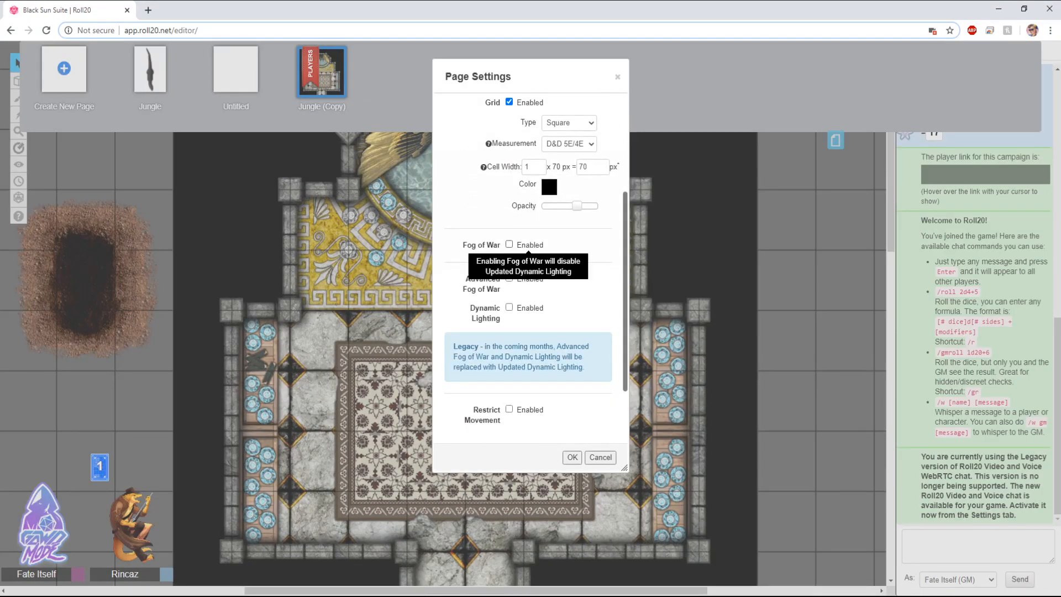
{"action": "left_click", "coordinate": [509, 244]}
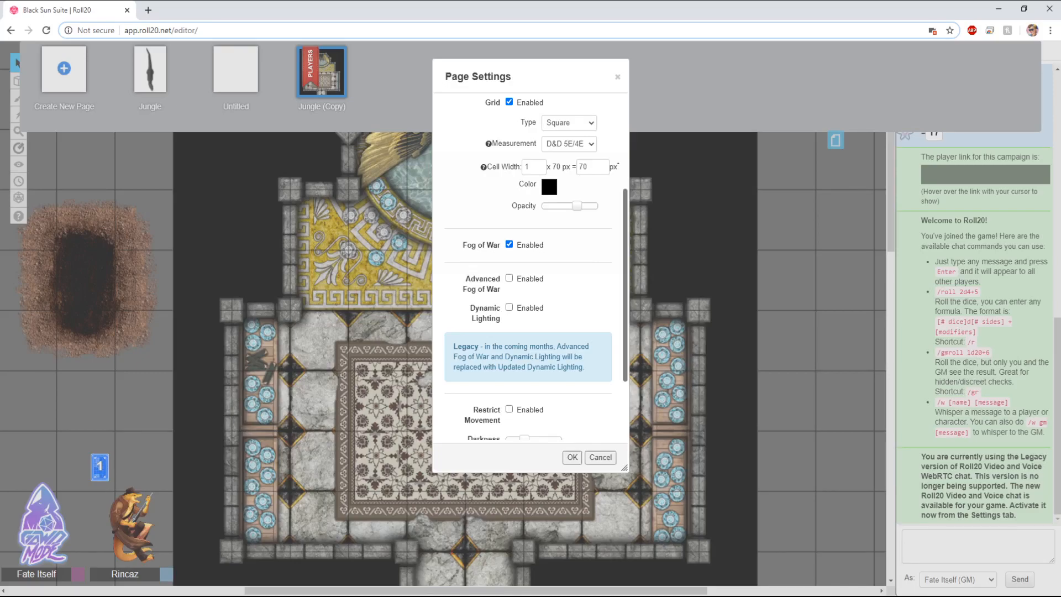
Step: Review the Page Details and Dynamic Lighting tabs, then save the page settings and close the page toolbar
{"action": "scroll", "coordinate": [536, 267], "scroll_direction": "up", "scroll_amount": 3}
{"action": "left_click", "coordinate": [535, 109]}
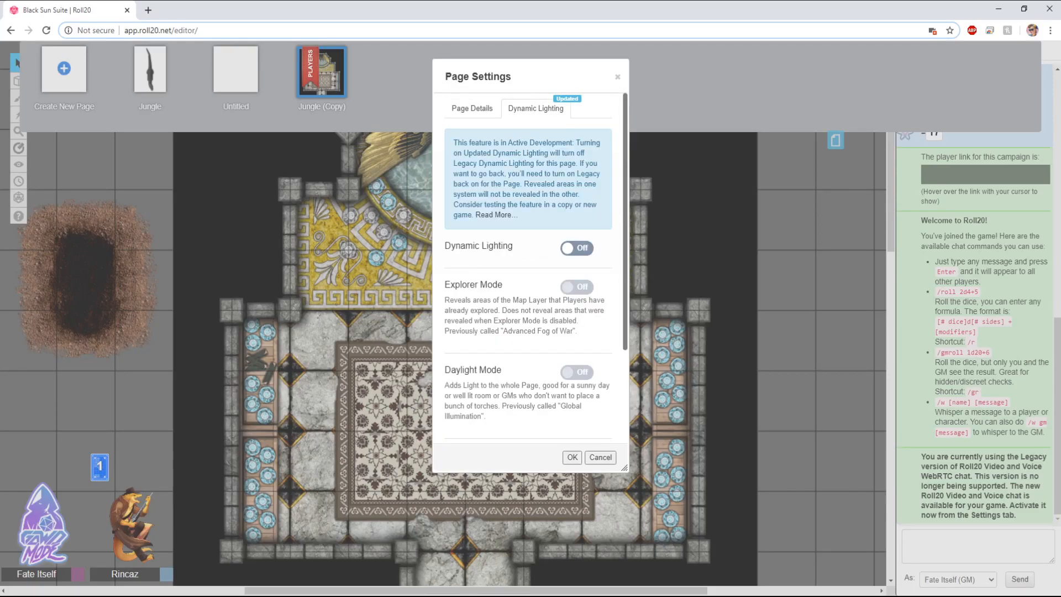
{"action": "scroll", "coordinate": [536, 267], "scroll_direction": "down", "scroll_amount": 2}
{"action": "scroll", "coordinate": [536, 267], "scroll_direction": "up", "scroll_amount": 2}
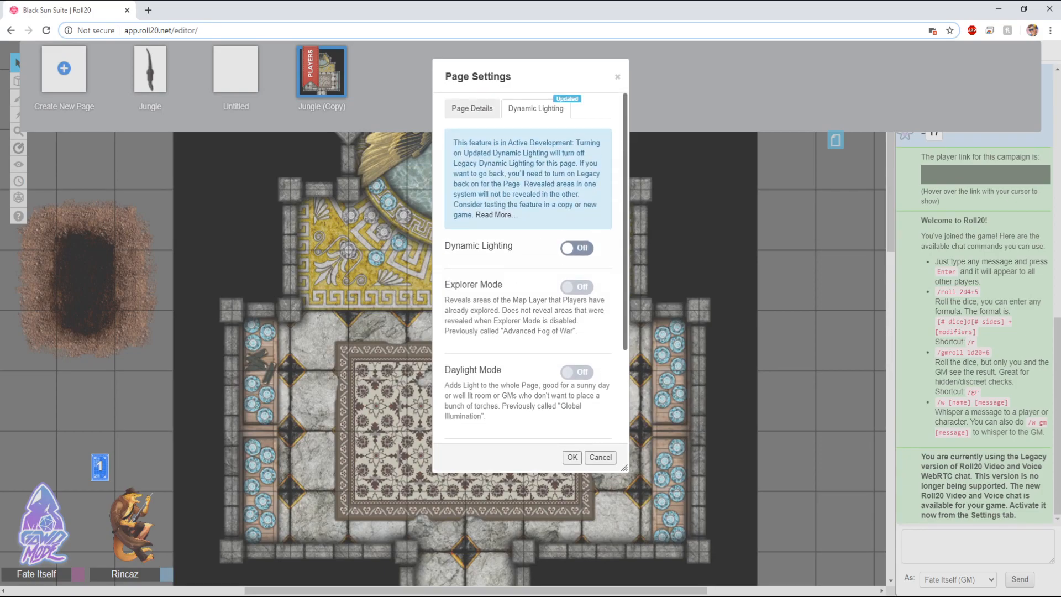
{"action": "left_click", "coordinate": [472, 108]}
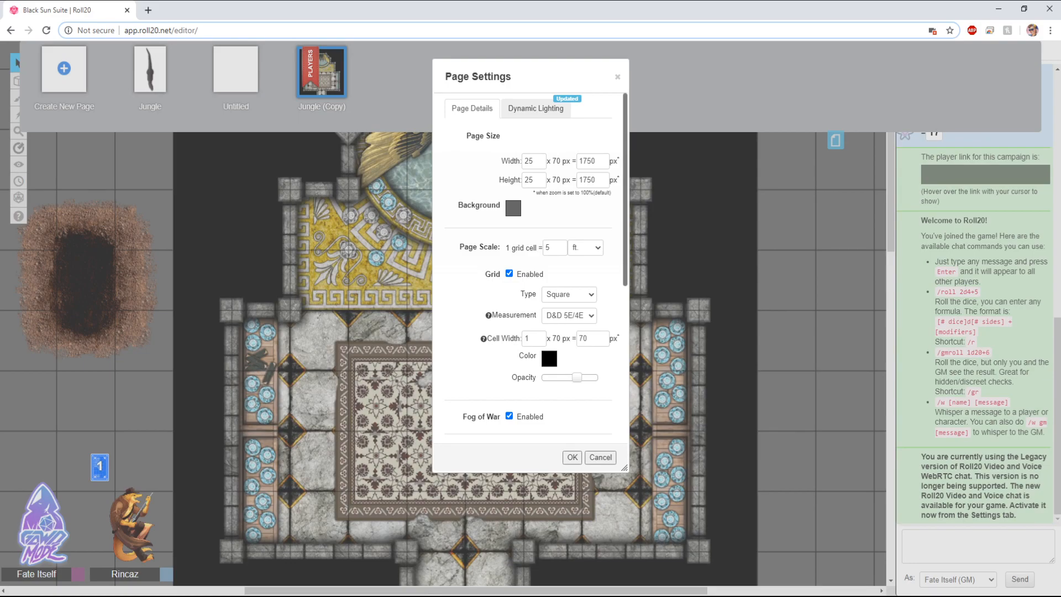
{"action": "left_click", "coordinate": [535, 108]}
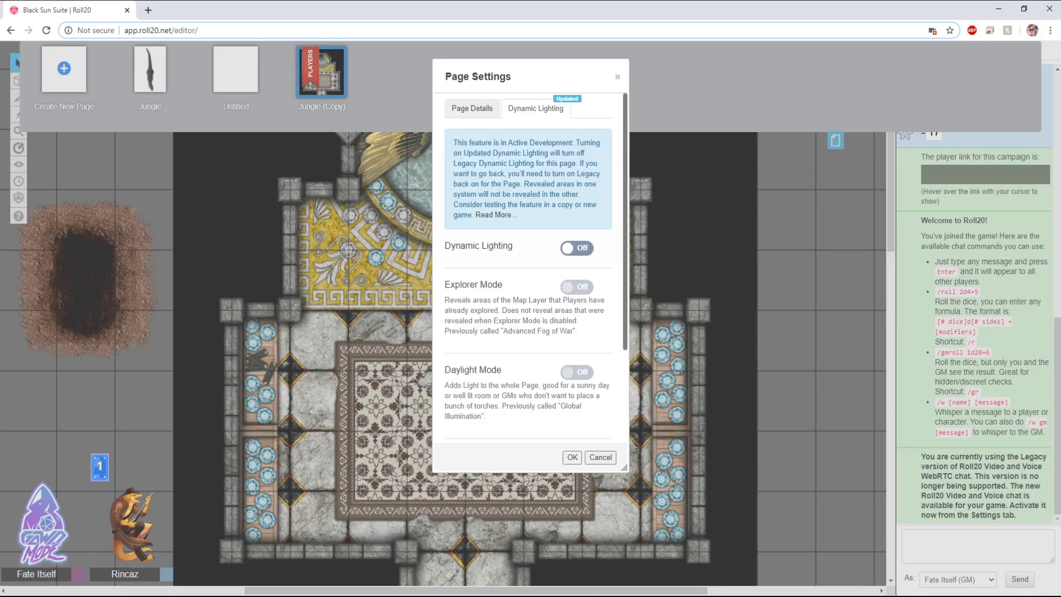
{"action": "left_click", "coordinate": [472, 108]}
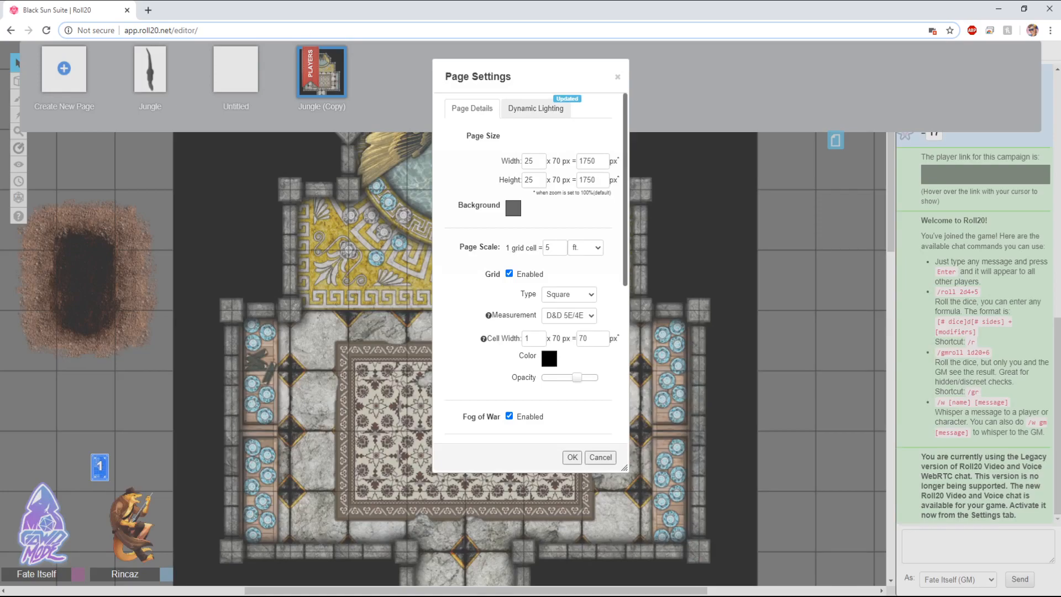
{"action": "scroll", "coordinate": [531, 268], "scroll_direction": "down", "scroll_amount": 3}
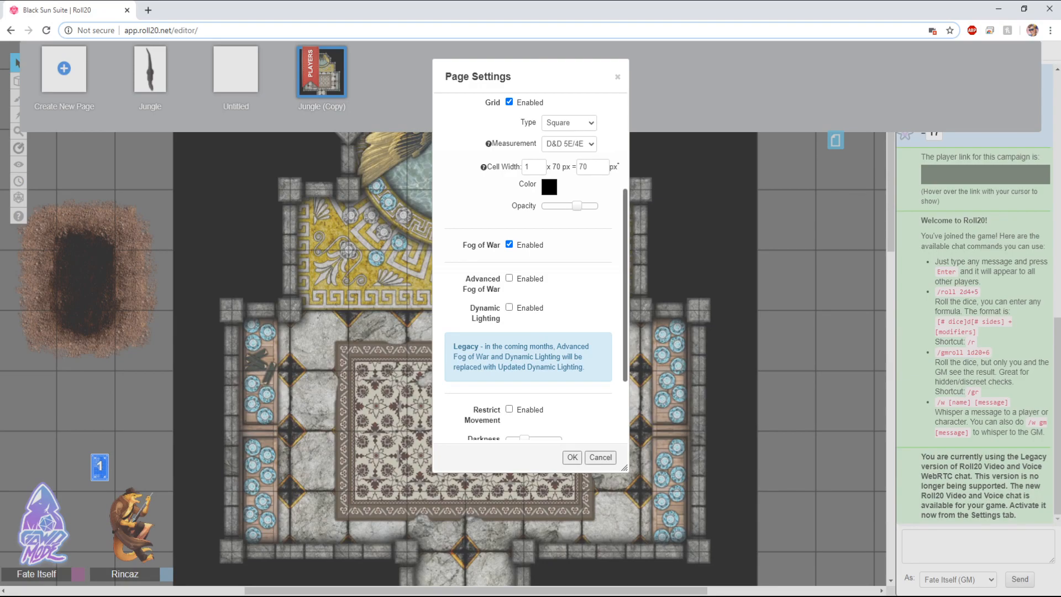
{"action": "scroll", "coordinate": [530, 269], "scroll_direction": "up", "scroll_amount": 3}
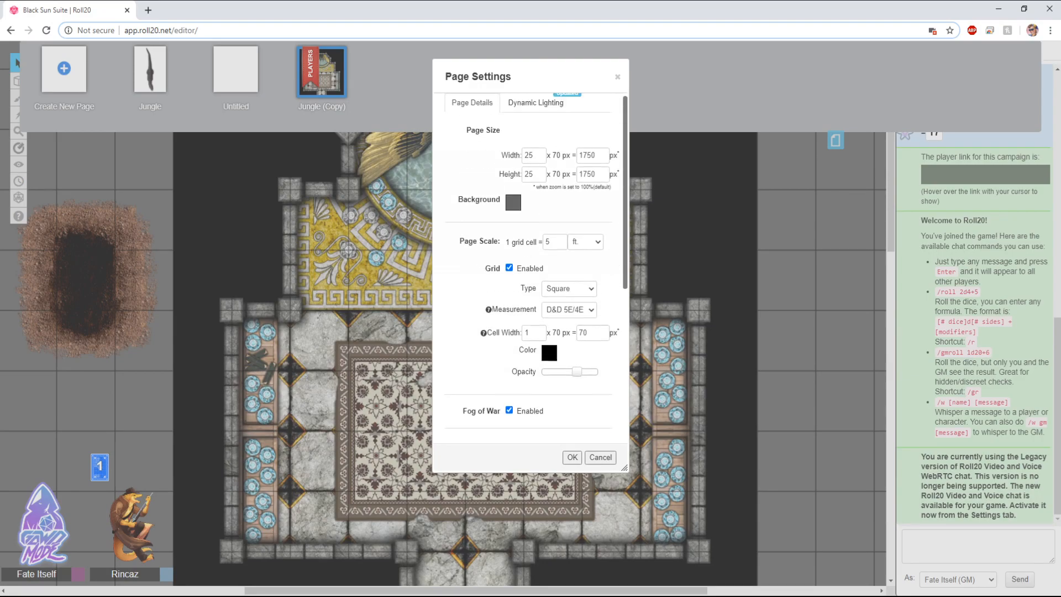
{"action": "left_click", "coordinate": [536, 109]}
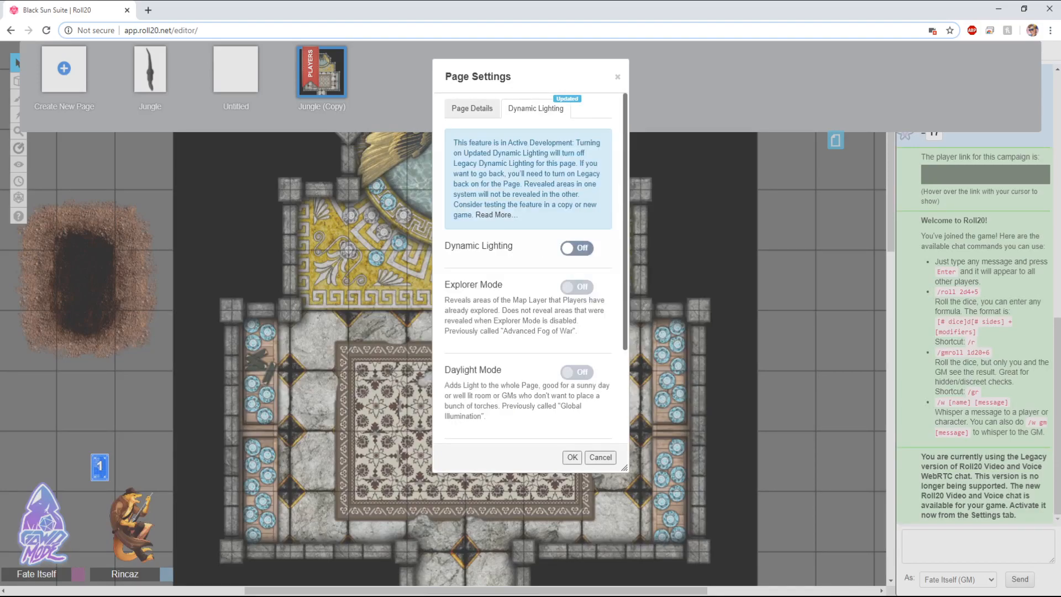
{"action": "left_click", "coordinate": [472, 109]}
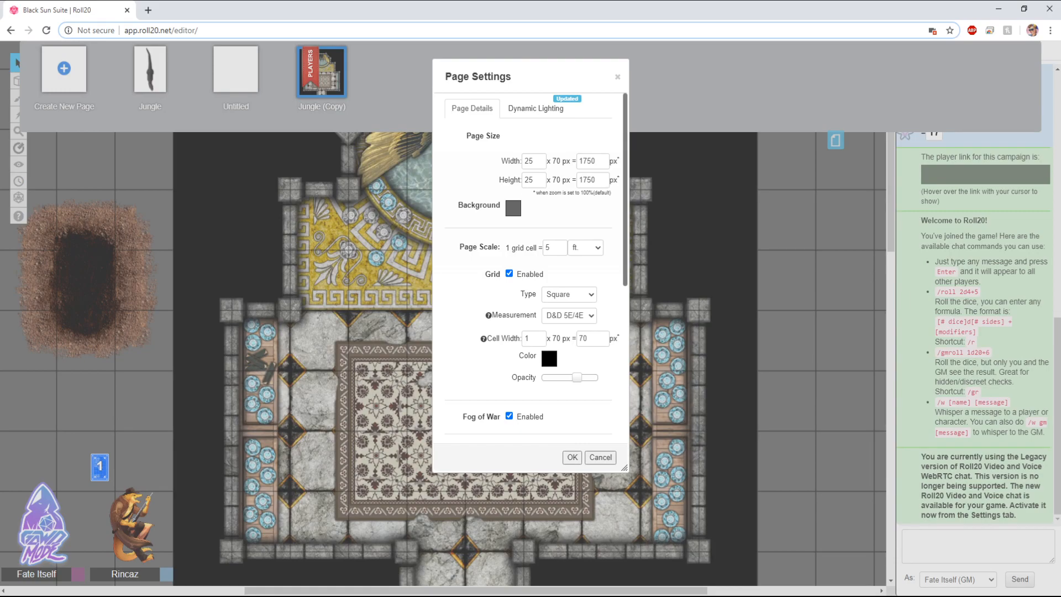
{"action": "scroll", "coordinate": [530, 271], "scroll_direction": "down", "scroll_amount": 3}
{"action": "scroll", "coordinate": [530, 271], "scroll_direction": "down", "scroll_amount": 1}
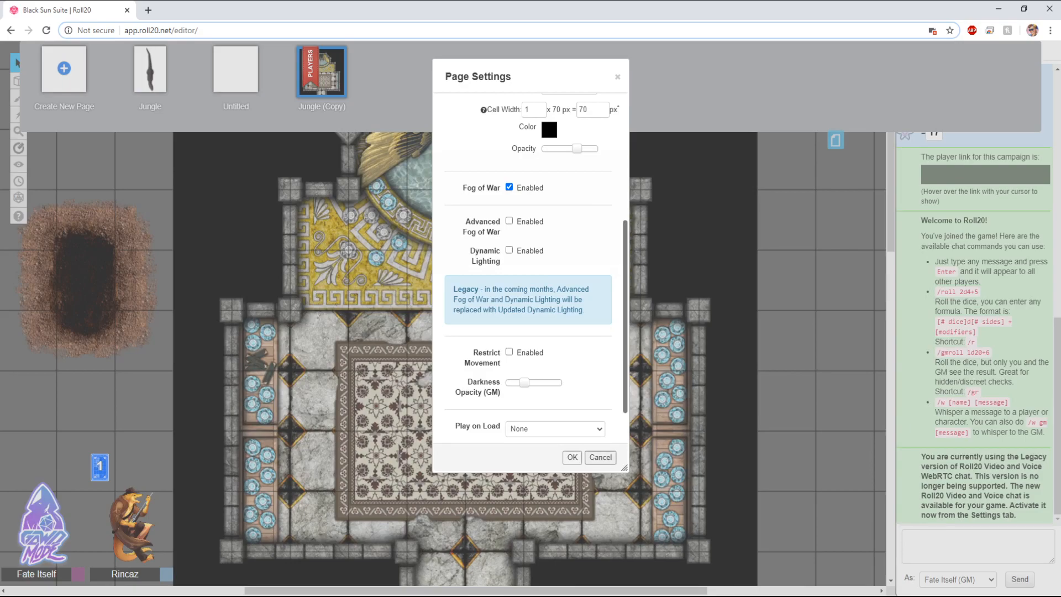
{"action": "left_click", "coordinate": [572, 457]}
{"action": "left_click", "coordinate": [836, 141]}
Step: Select the Rincaz token and pan the map view around the room
{"action": "left_click", "coordinate": [494, 401]}
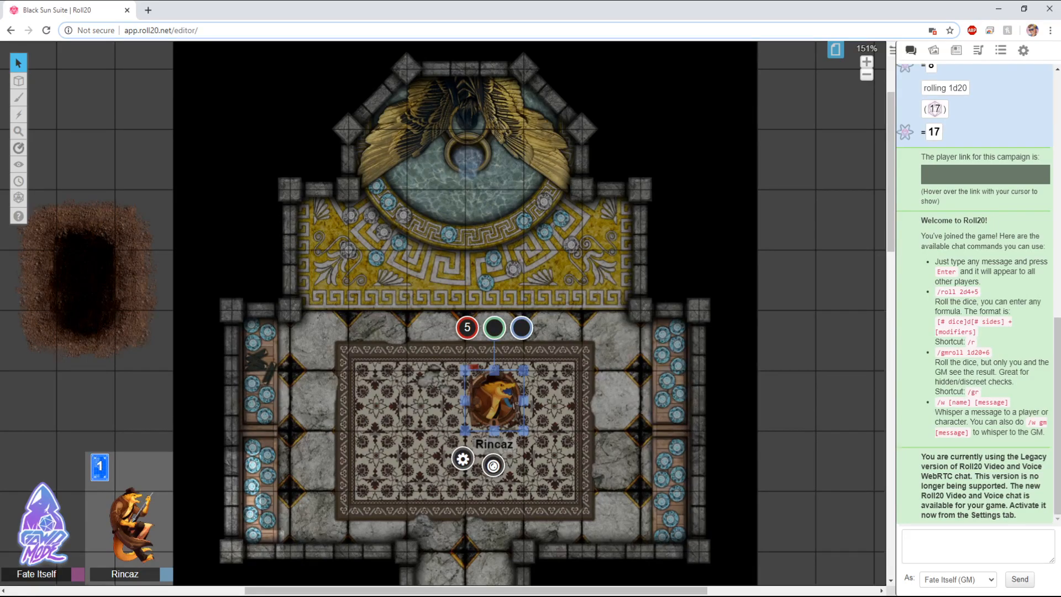
{"action": "key", "text": "ctrl+l"}
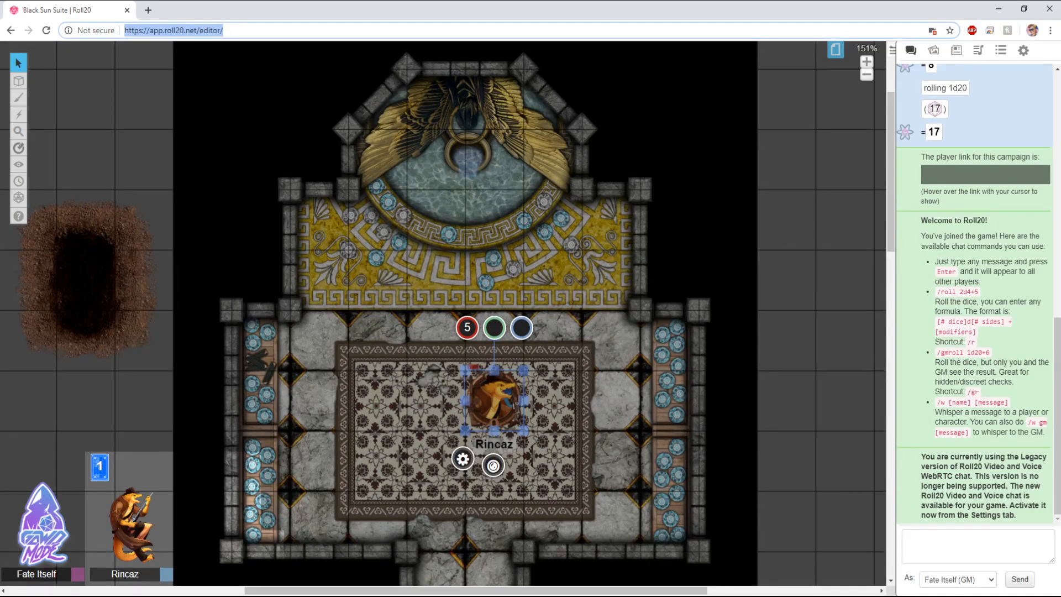
{"action": "left_click", "coordinate": [564, 409]}
{"action": "left_click", "coordinate": [495, 400]}
{"action": "left_click", "coordinate": [564, 409]}
{"action": "left_click", "coordinate": [495, 400]}
{"action": "left_click", "coordinate": [564, 409]}
{"action": "left_click_drag", "start_coordinate": [564, 409], "coordinate": [645, 277]}
{"action": "left_click", "coordinate": [575, 268]}
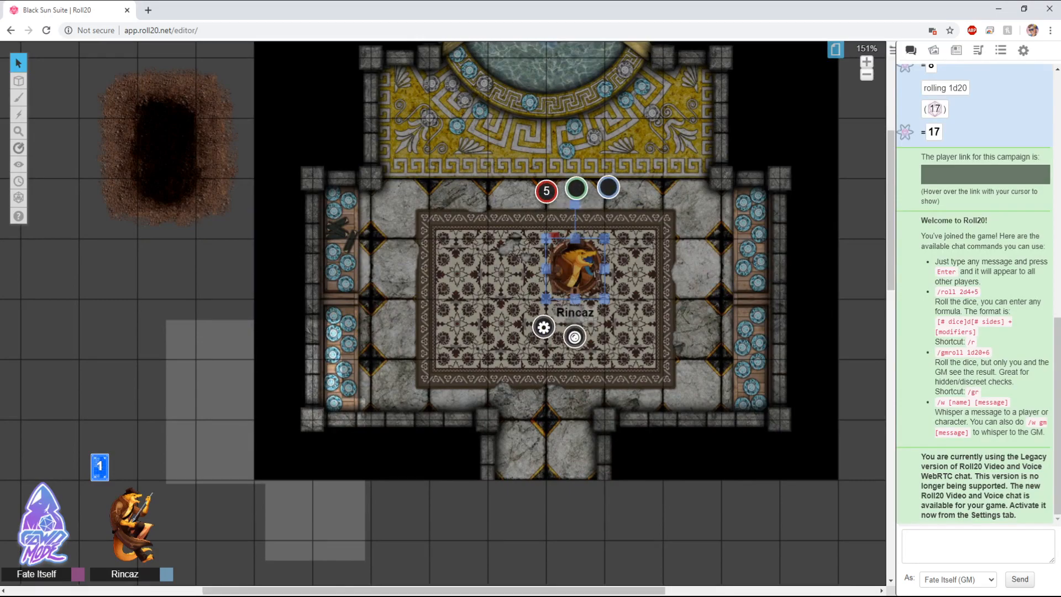
{"action": "key", "text": "Escape"}
{"action": "left_click_drag", "start_coordinate": [575, 268], "coordinate": [552, 259]}
Step: Reset the fog of war on the page
{"action": "mouse_move", "coordinate": [18, 164]}
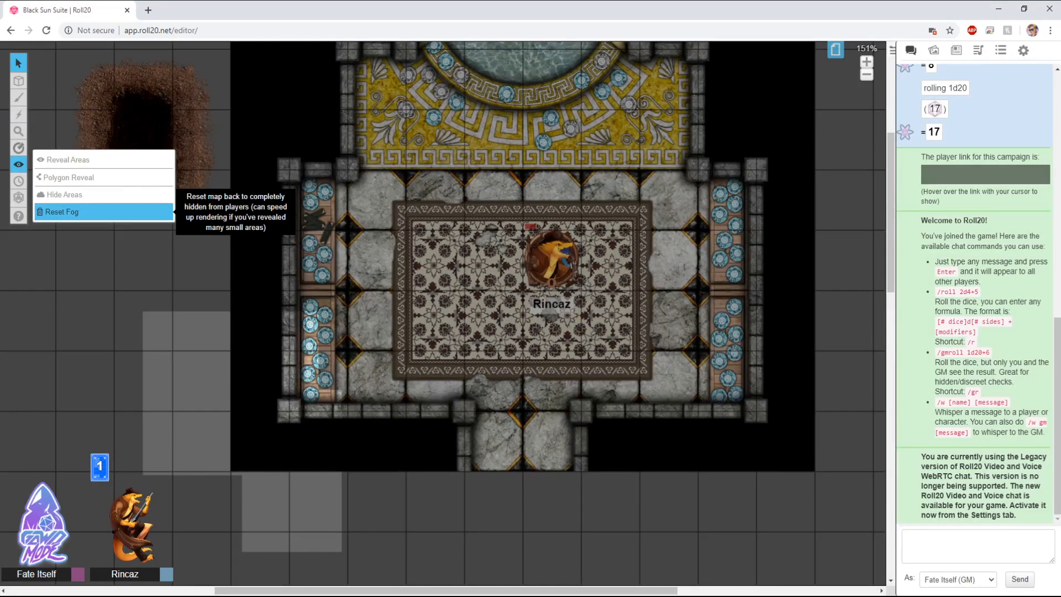
{"action": "left_click", "coordinate": [62, 211]}
{"action": "left_click", "coordinate": [547, 358]}
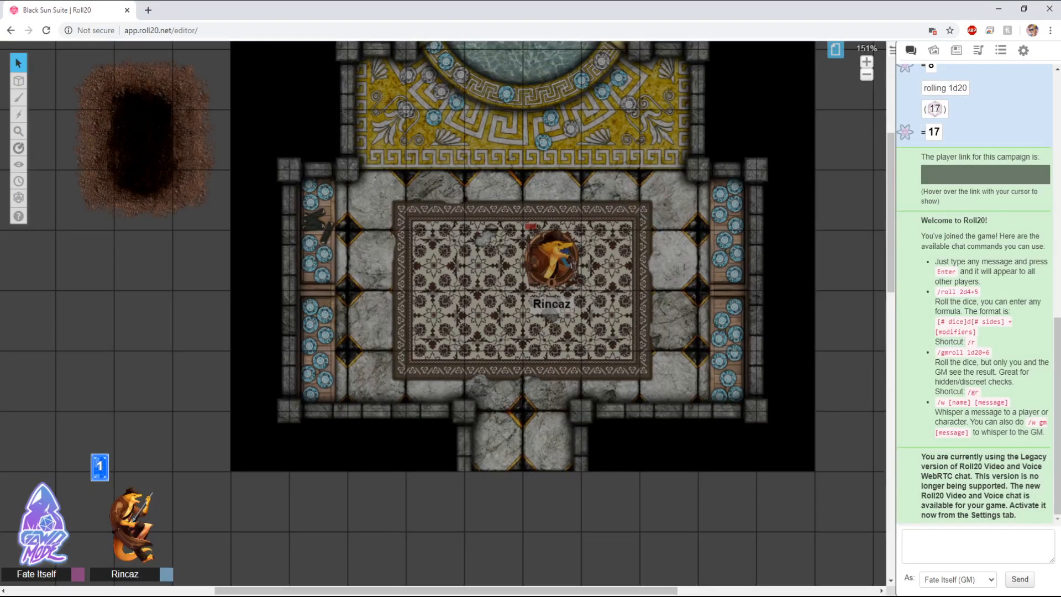
Step: Reveal rectangular fog areas over the lower room and the upper hall with the Reveal Areas tool
{"action": "left_click_drag", "start_coordinate": [547, 359], "coordinate": [491, 443]}
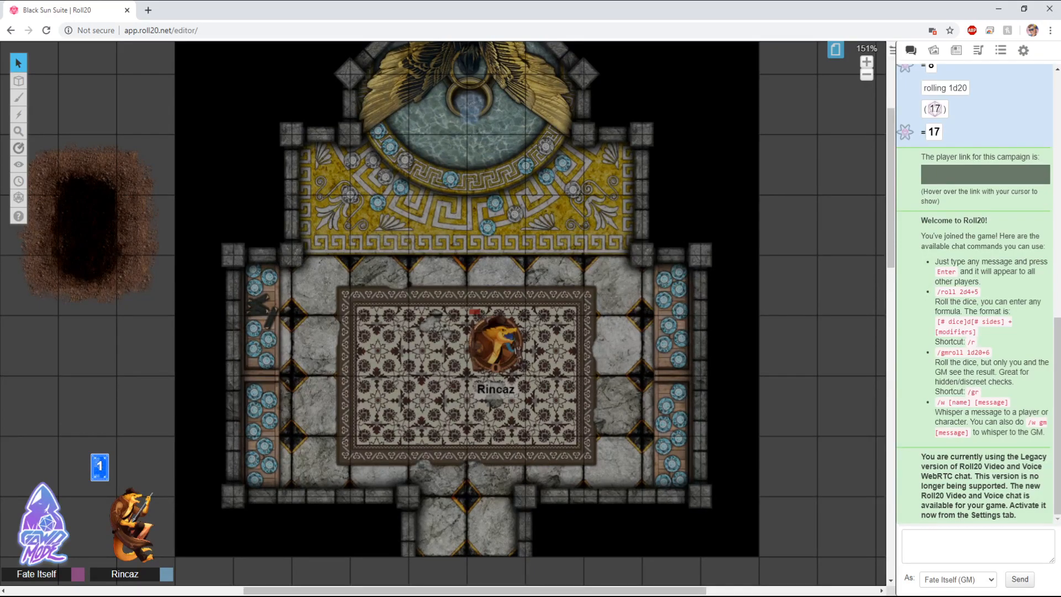
{"action": "scroll", "coordinate": [448, 313], "scroll_direction": "down", "scroll_amount": 3}
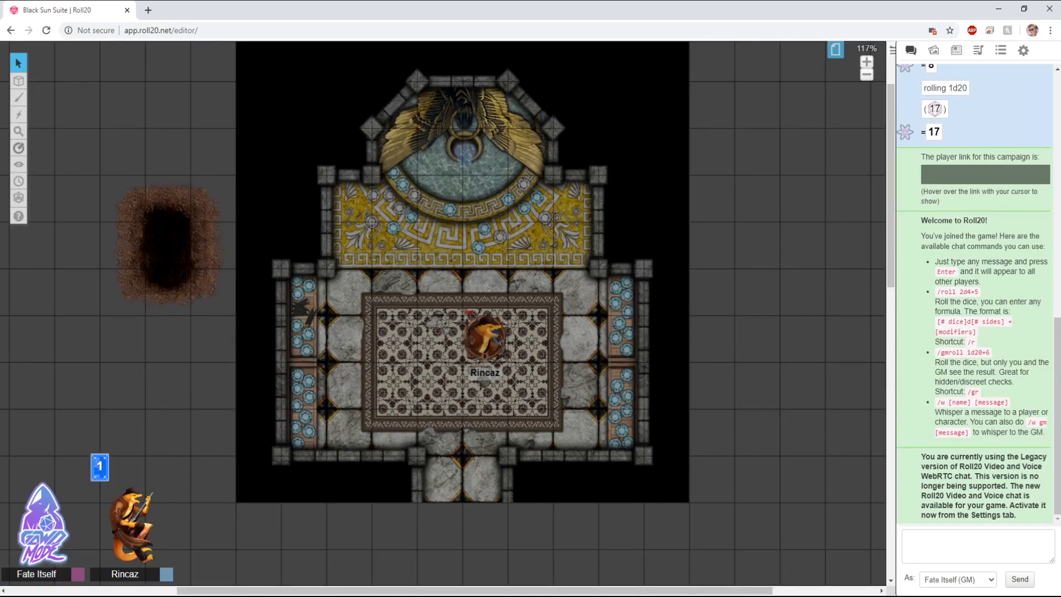
{"action": "left_click_drag", "start_coordinate": [449, 314], "coordinate": [457, 329]}
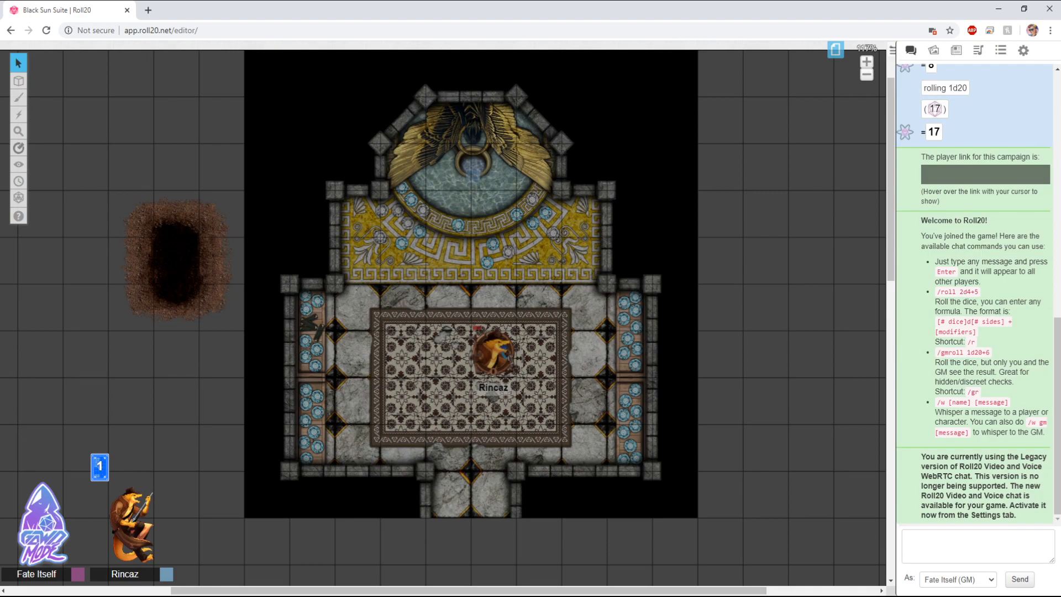
{"action": "mouse_move", "coordinate": [18, 165]}
{"action": "left_click", "coordinate": [61, 159]}
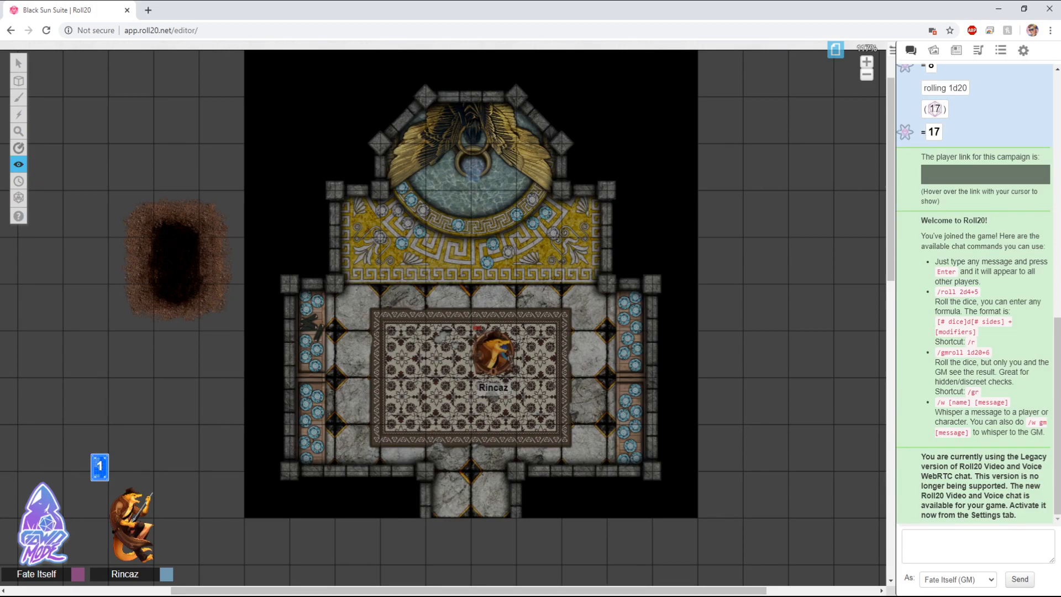
{"action": "left_click_drag", "start_coordinate": [288, 282], "coordinate": [652, 468]}
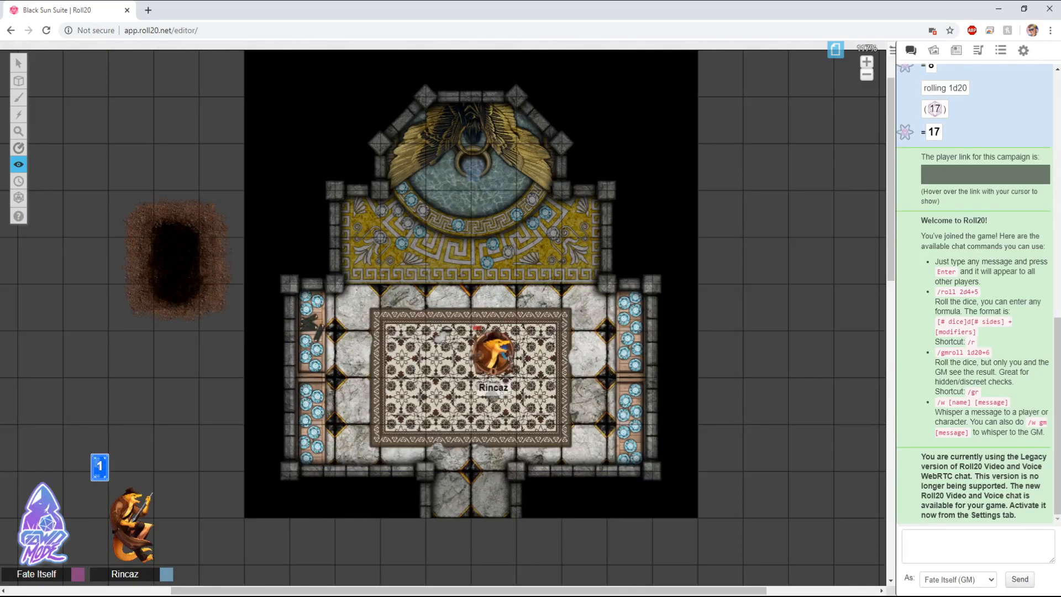
{"action": "left_click_drag", "start_coordinate": [333, 188], "coordinate": [610, 343]}
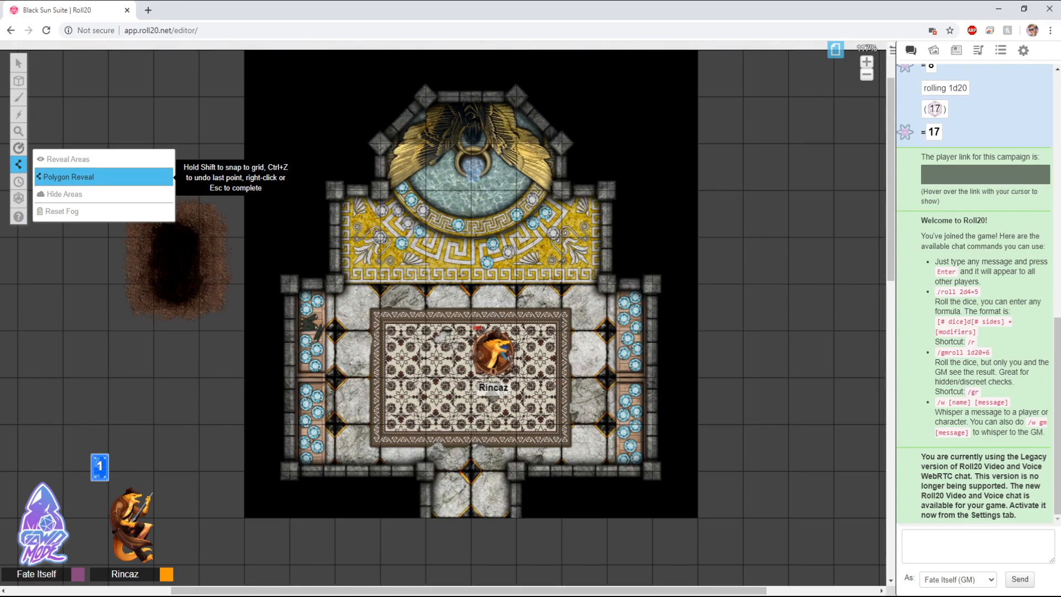
Step: Reveal the domed top of the map with a Polygon Reveal shape
{"action": "left_click", "coordinate": [66, 177]}
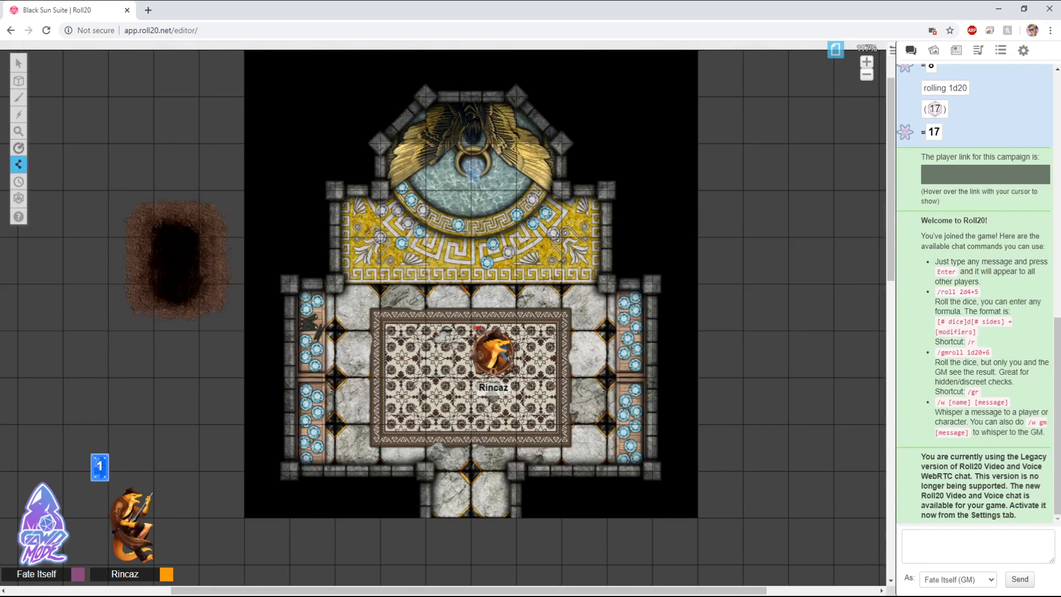
{"action": "left_click", "coordinate": [425, 97]}
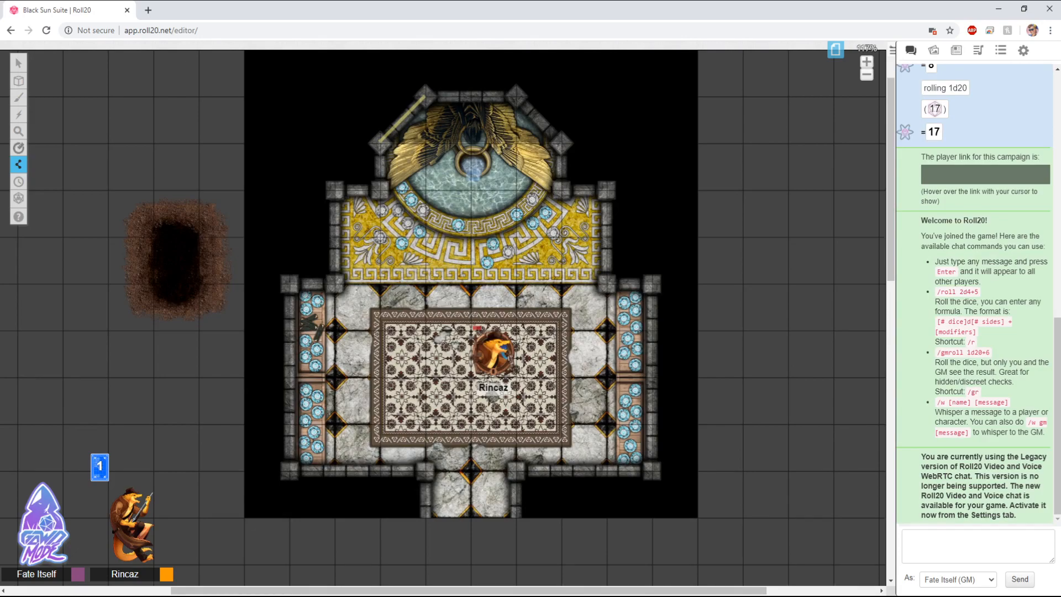
{"action": "left_click", "coordinate": [516, 97]}
{"action": "left_click", "coordinate": [563, 142]}
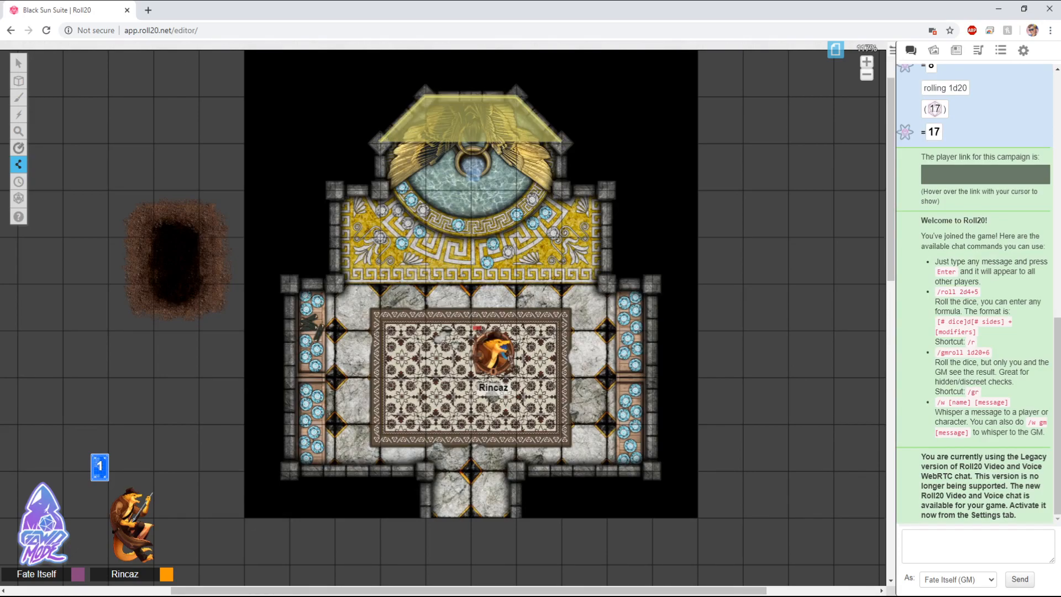
{"action": "left_click", "coordinate": [563, 190]}
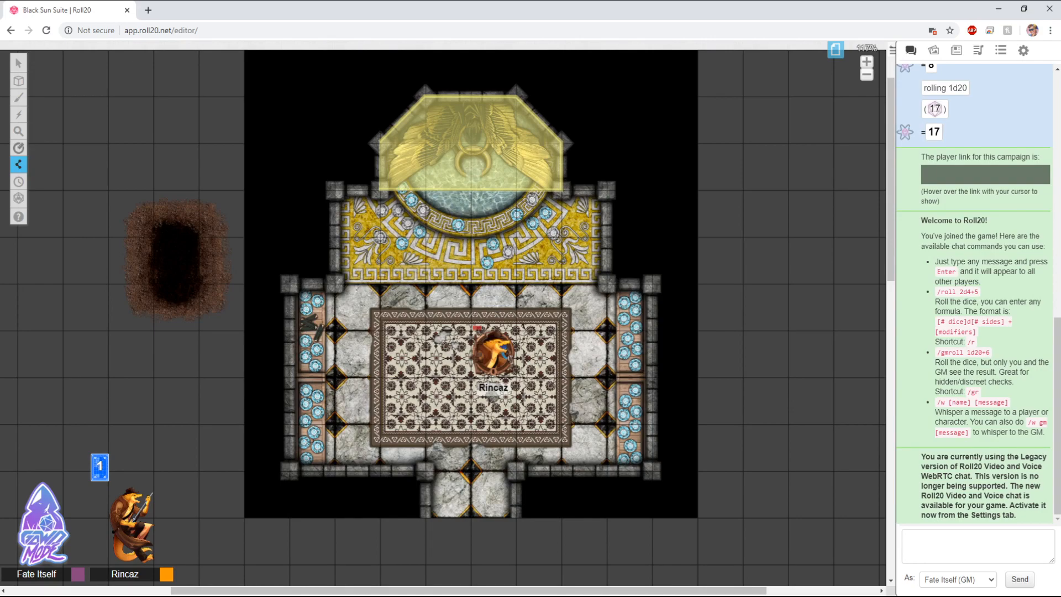
{"action": "right_click", "coordinate": [380, 191]}
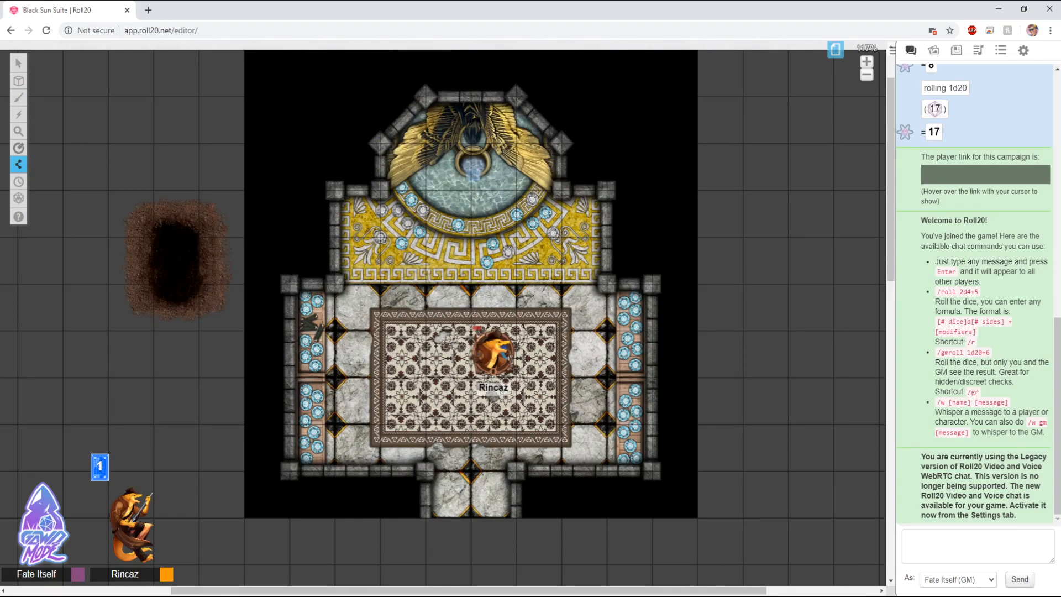
Step: Hide fog areas over the top of the map and the whole room again with Hide Areas
{"action": "mouse_move", "coordinate": [19, 164]}
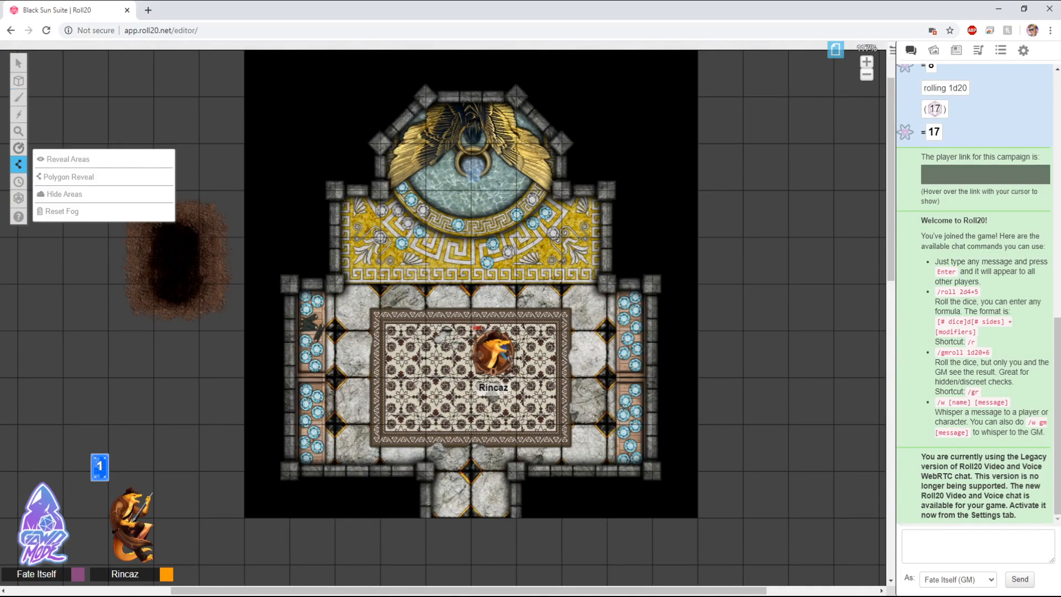
{"action": "left_click", "coordinate": [64, 159]}
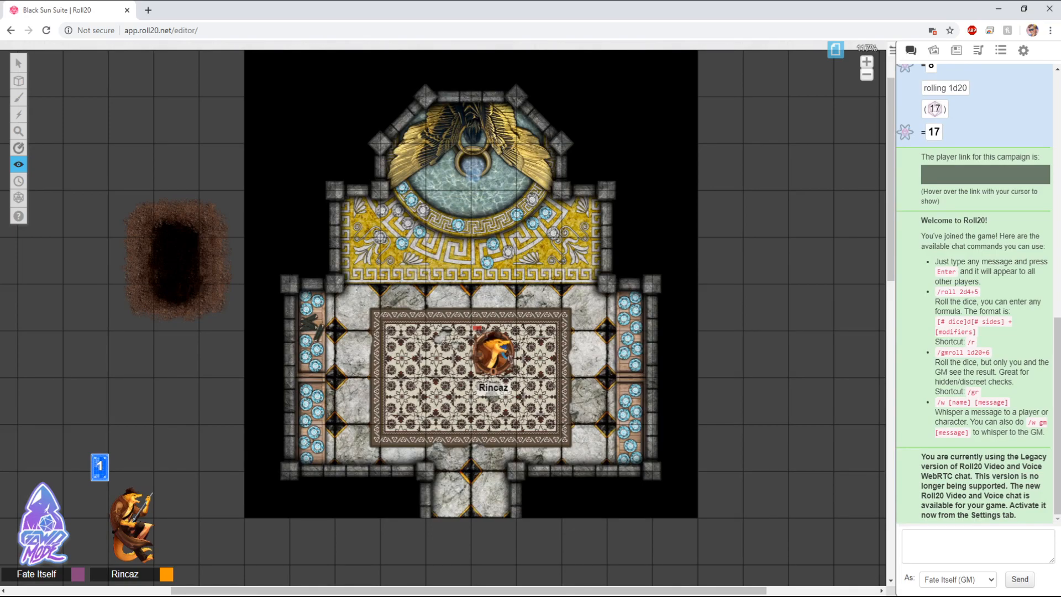
{"action": "mouse_move", "coordinate": [19, 164]}
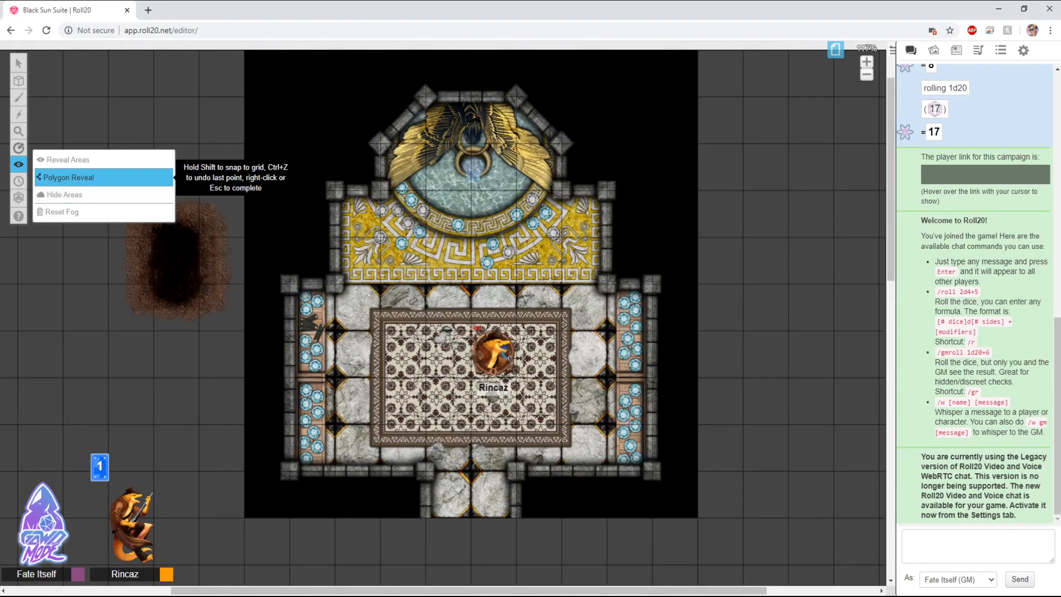
{"action": "left_click", "coordinate": [104, 195]}
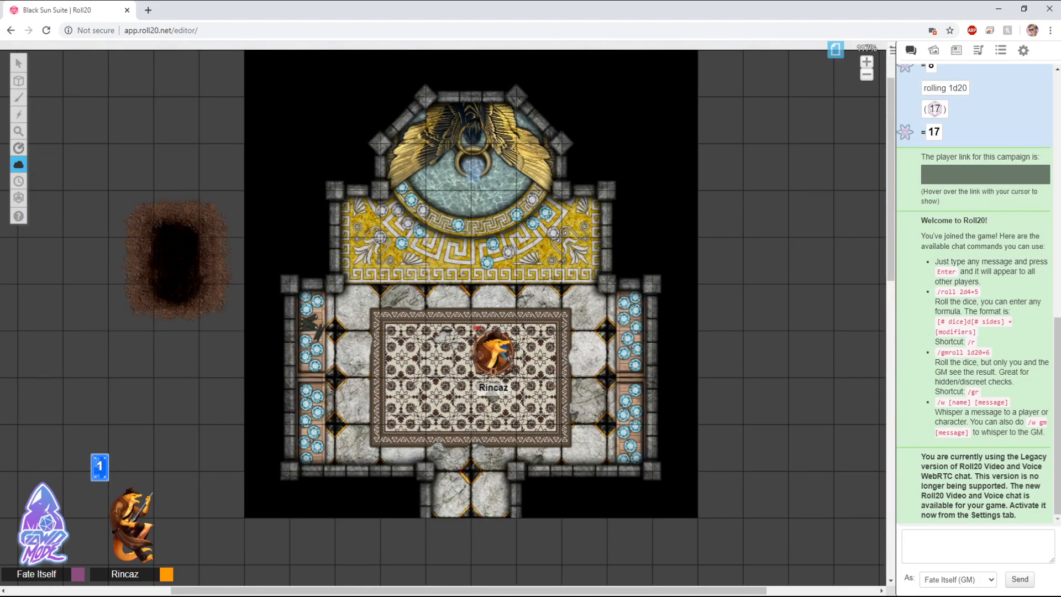
{"action": "left_click_drag", "start_coordinate": [342, 65], "coordinate": [587, 191]}
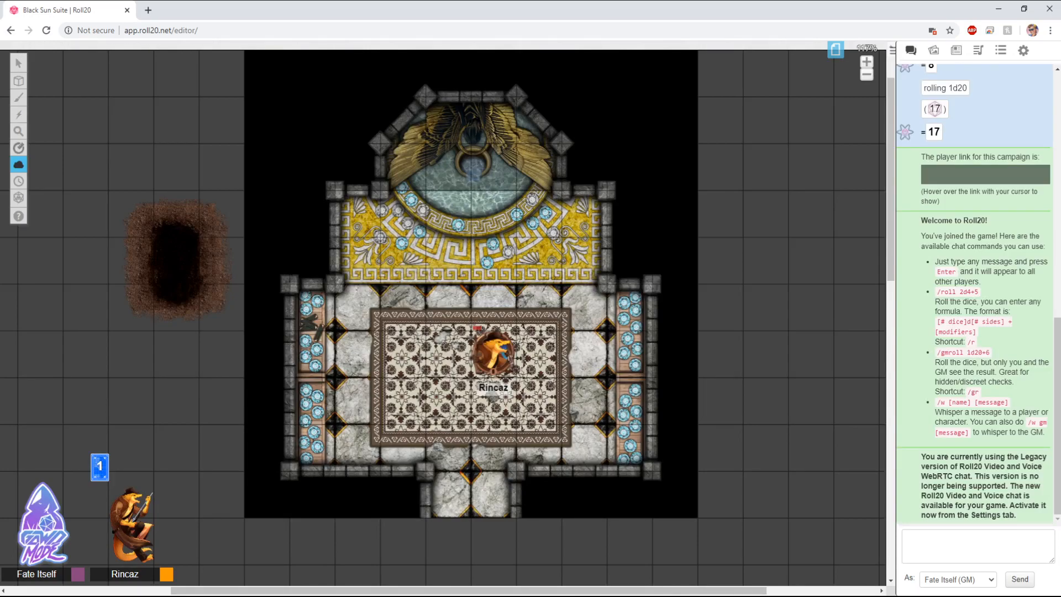
{"action": "left_click_drag", "start_coordinate": [267, 168], "coordinate": [669, 519]}
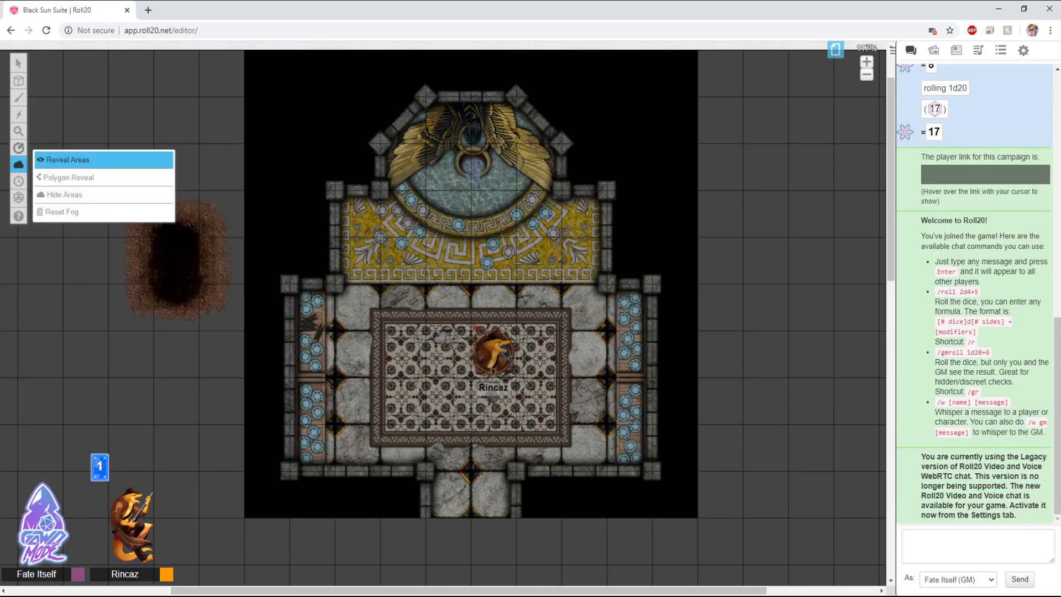
Step: Reveal the fog over the lower room again with a rectangular reveal area
{"action": "left_click", "coordinate": [68, 160]}
{"action": "left_click", "coordinate": [67, 55]}
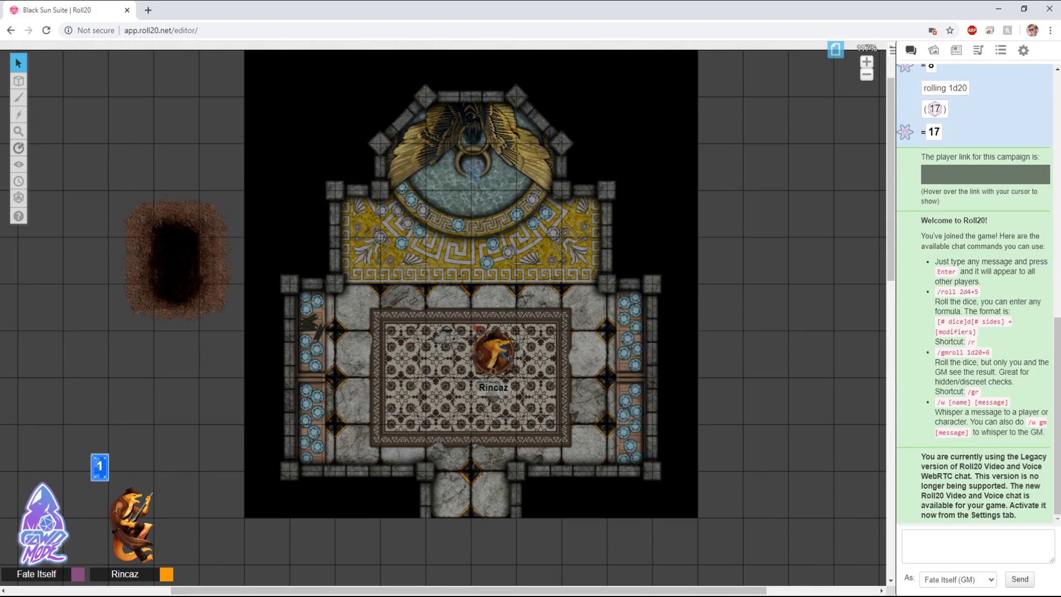
{"action": "mouse_move", "coordinate": [18, 165]}
{"action": "left_click", "coordinate": [65, 160]}
{"action": "left_click_drag", "start_coordinate": [287, 284], "coordinate": [655, 472]}
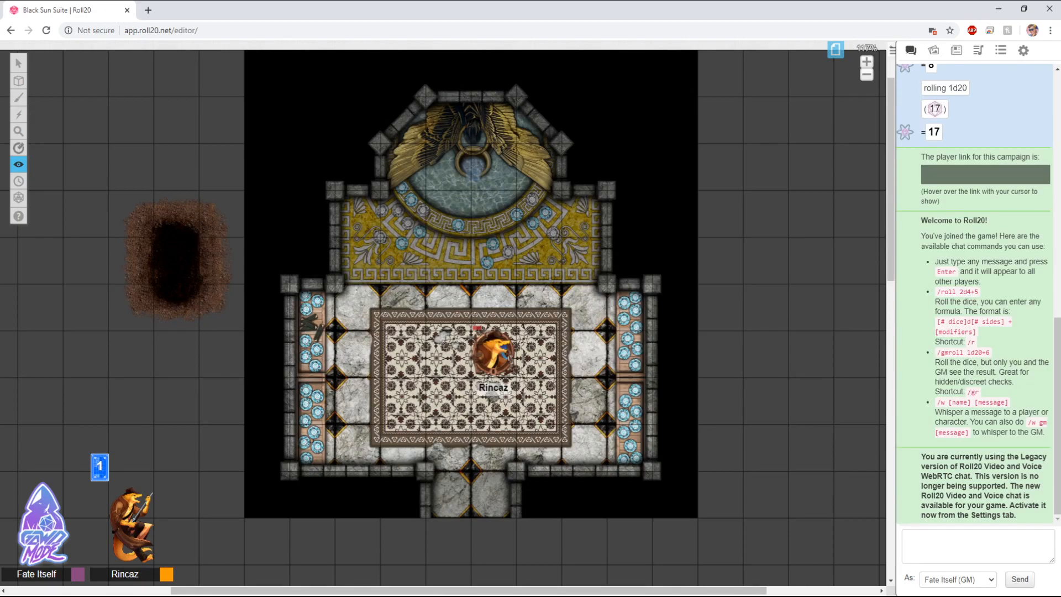
Step: Reveal the upper hall and a square area east of the map
{"action": "mouse_move", "coordinate": [19, 165]}
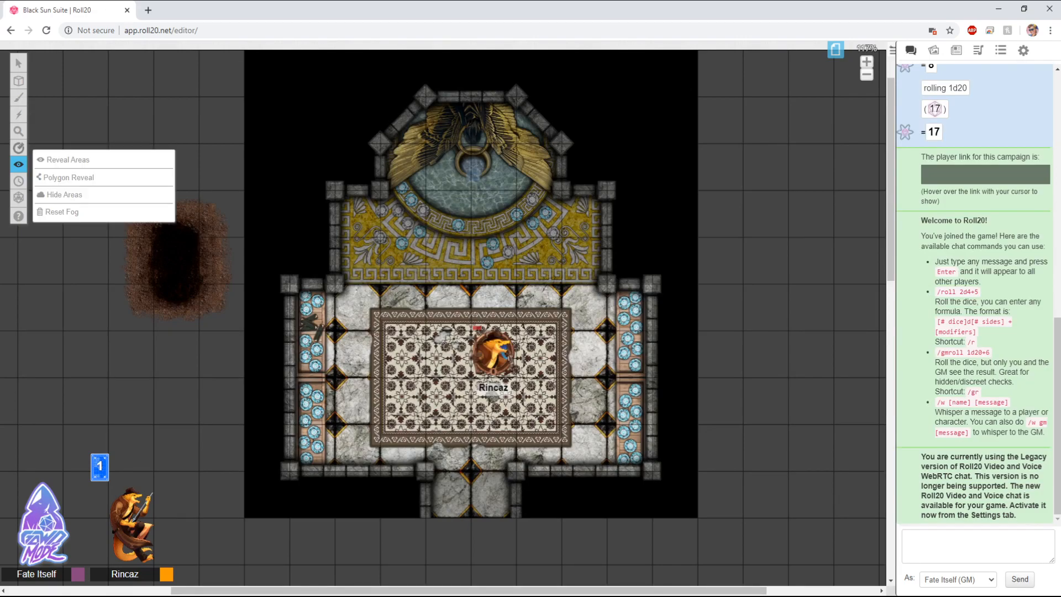
{"action": "left_click", "coordinate": [69, 178]}
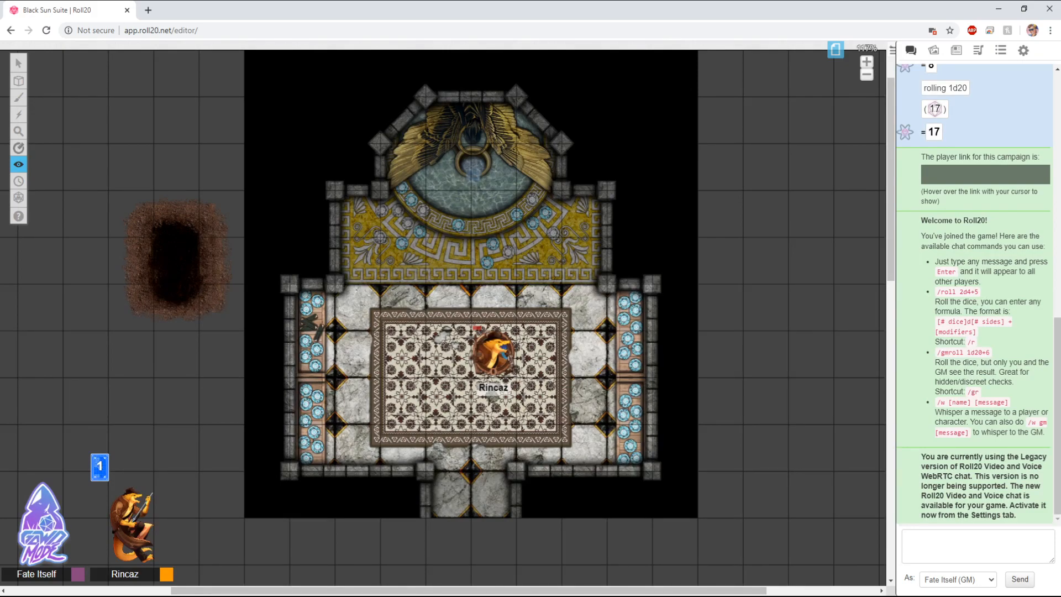
{"action": "left_click_drag", "start_coordinate": [334, 188], "coordinate": [607, 308]}
{"action": "left_click_drag", "start_coordinate": [720, 216], "coordinate": [831, 336]}
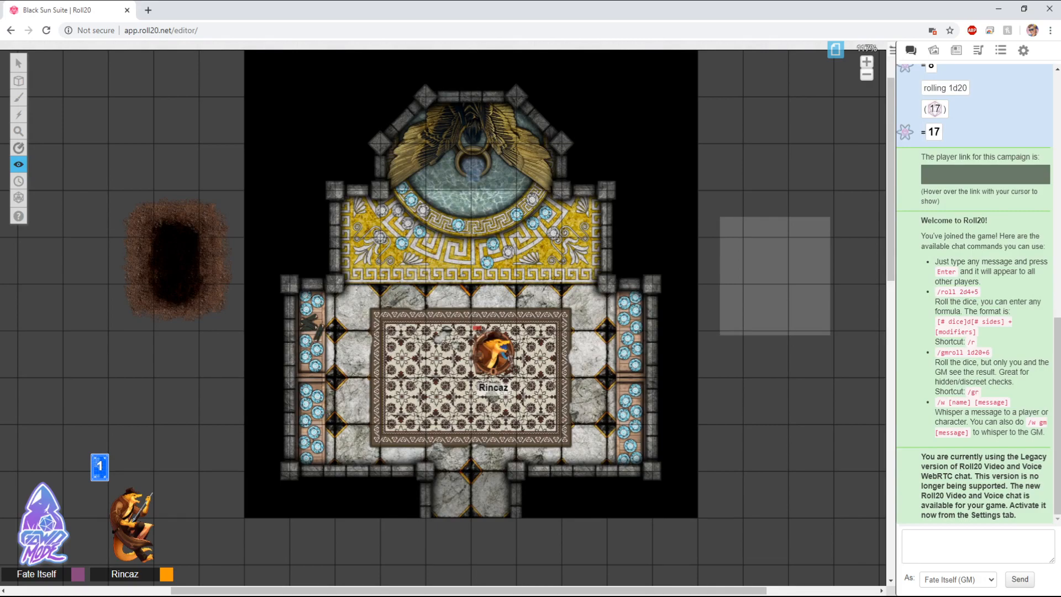
Step: Open the page toolbar, inspect the Jungle (Copy) page settings, and close the toolbar
{"action": "mouse_move", "coordinate": [19, 165]}
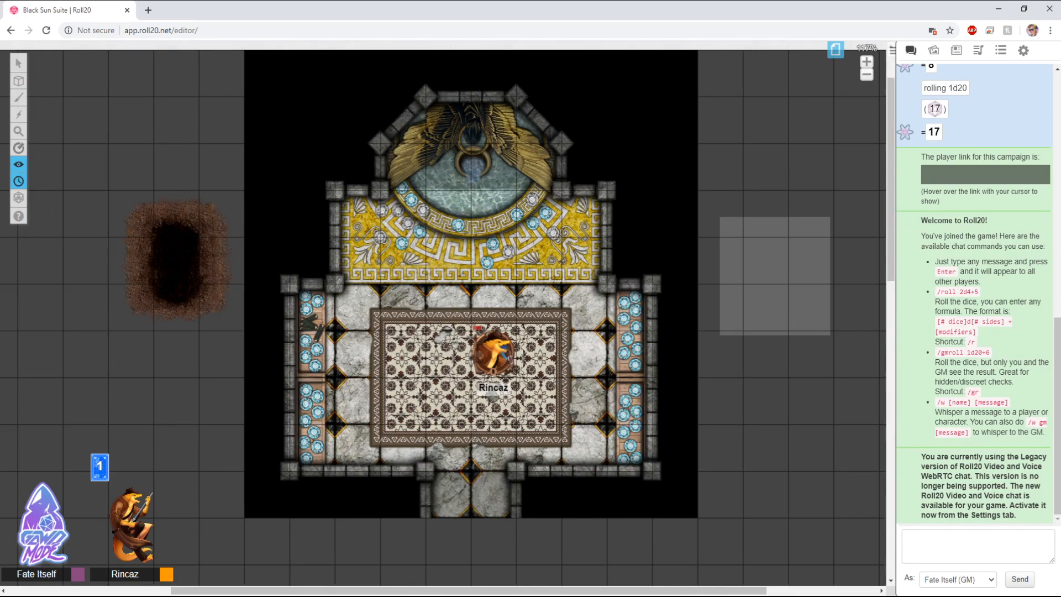
{"action": "mouse_move", "coordinate": [18, 64]}
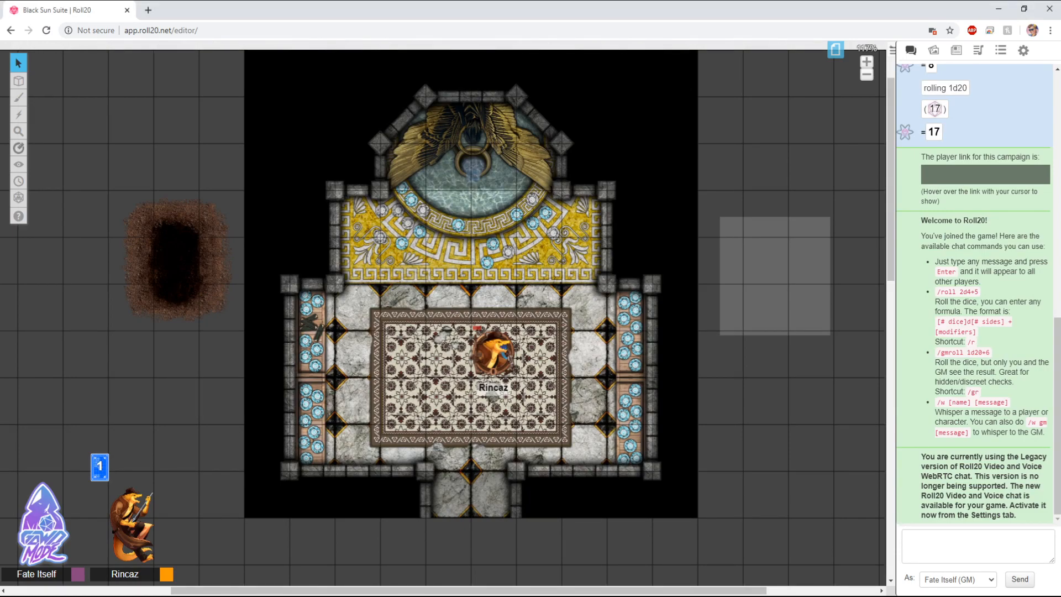
{"action": "left_click", "coordinate": [835, 49]}
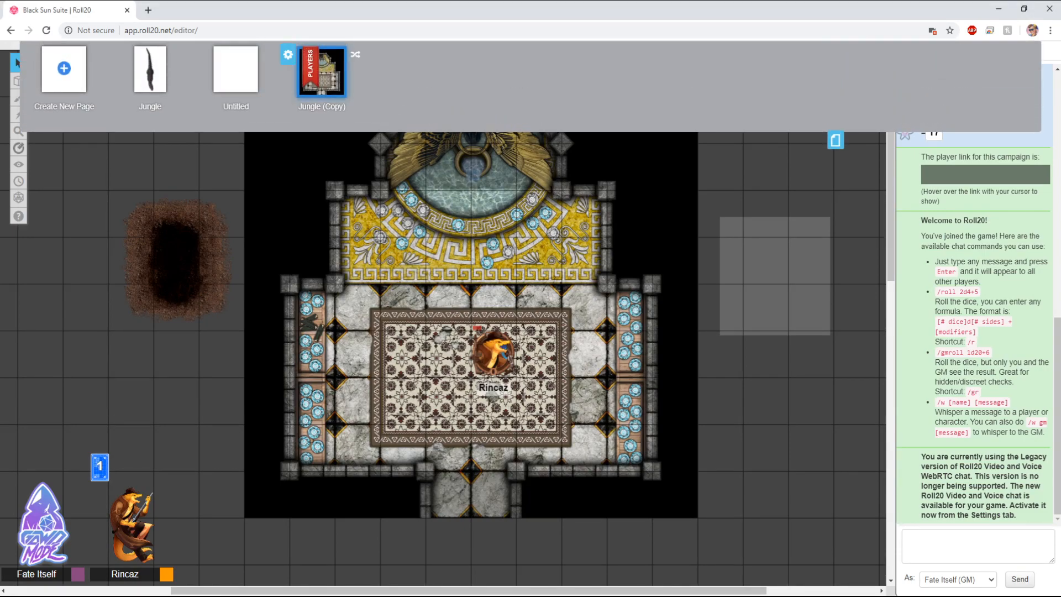
{"action": "left_click", "coordinate": [288, 54]}
{"action": "left_click", "coordinate": [509, 416]}
{"action": "left_click", "coordinate": [572, 457]}
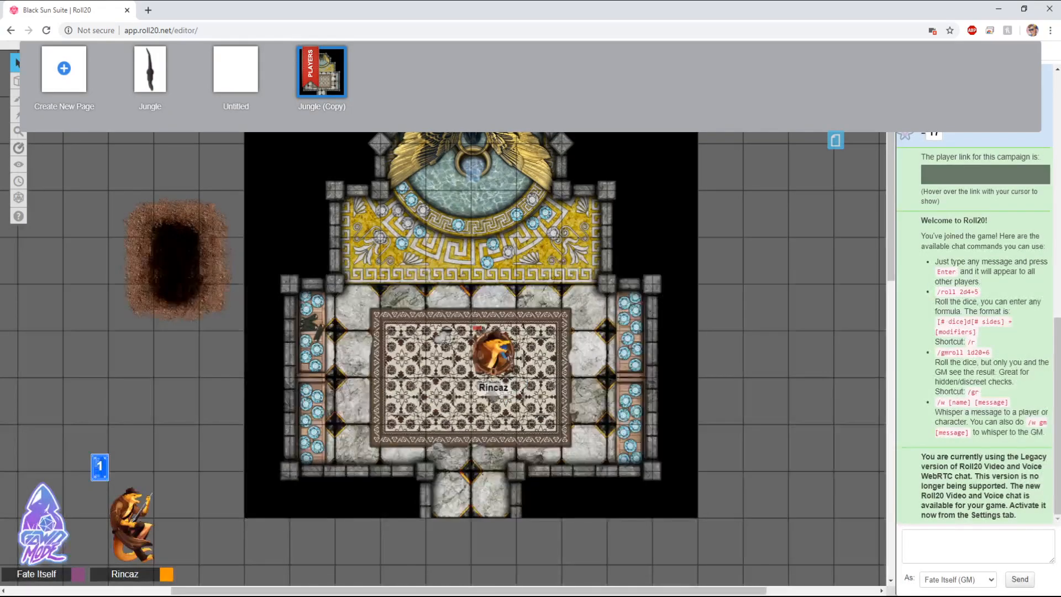
{"action": "left_click", "coordinate": [836, 140]}
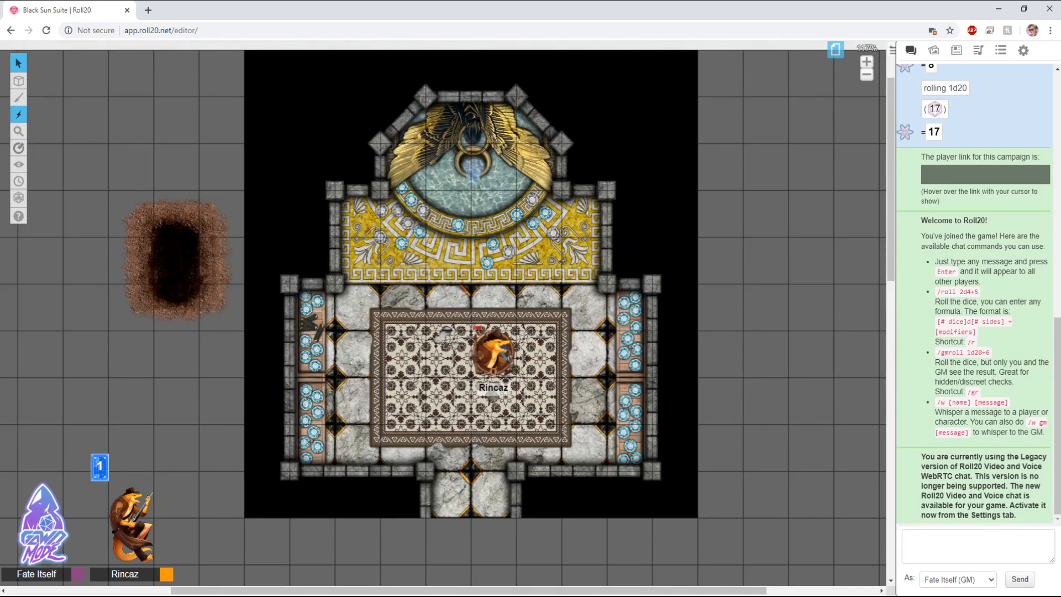
Step: Cast a Charm Breath special effect across the central room, then return to the Select/Move tool
{"action": "left_click", "coordinate": [18, 114]}
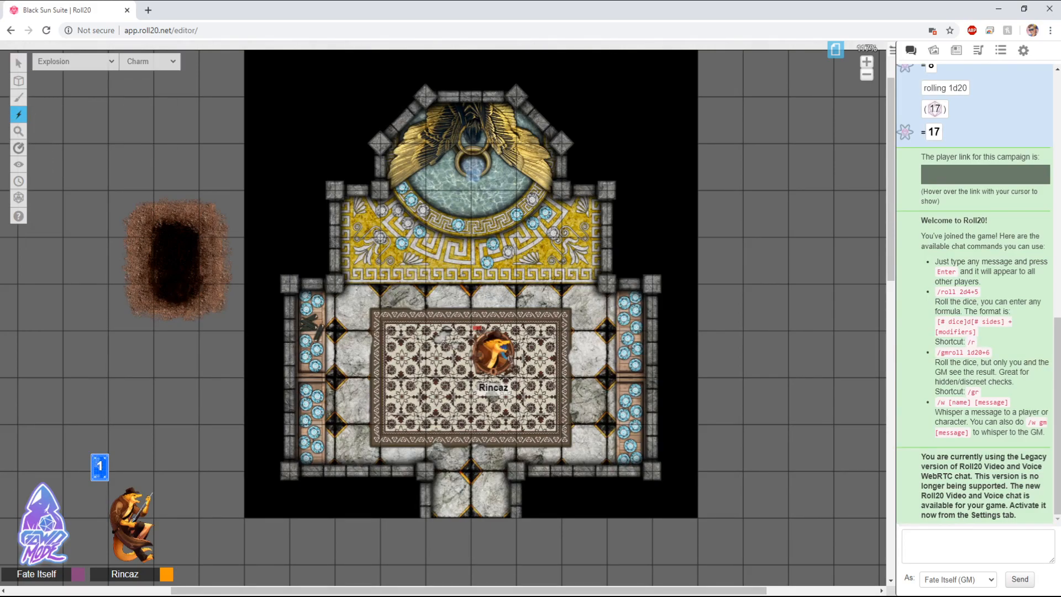
{"action": "left_click_drag", "start_coordinate": [379, 246], "coordinate": [502, 355]}
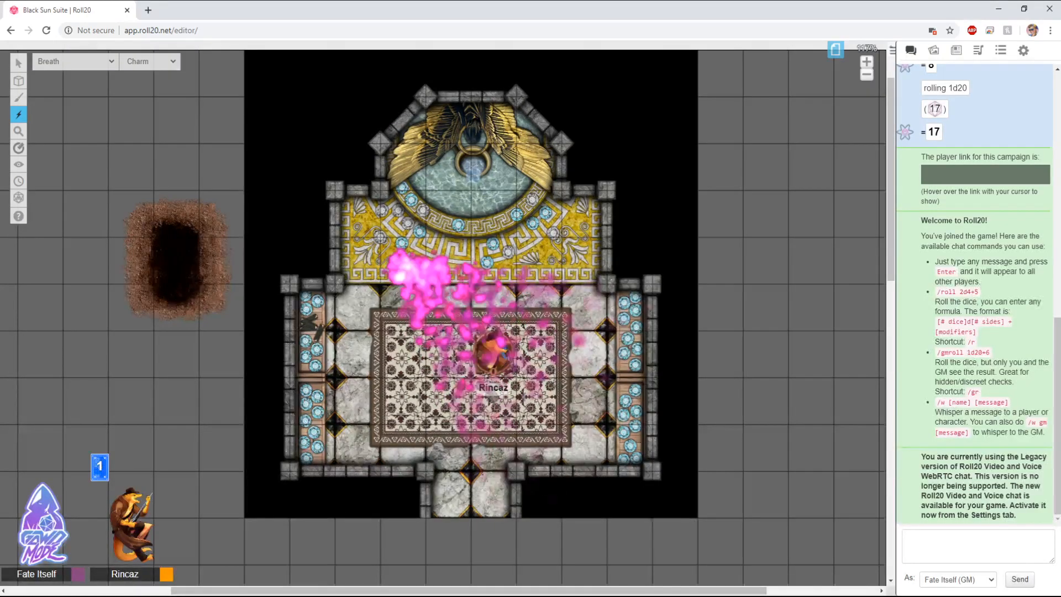
{"action": "mouse_move", "coordinate": [18, 165]}
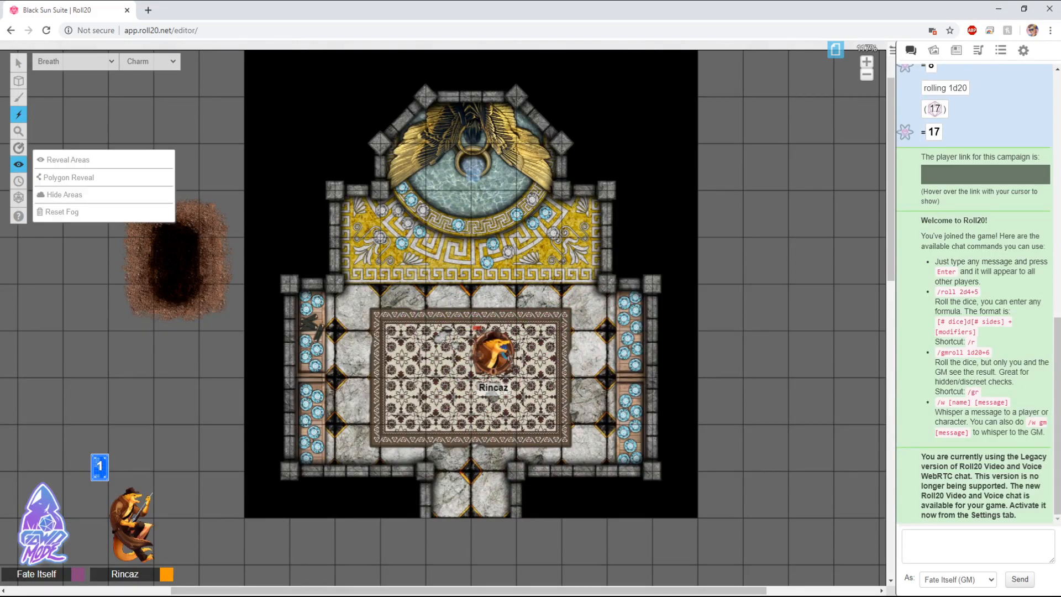
{"action": "left_click", "coordinate": [66, 160]}
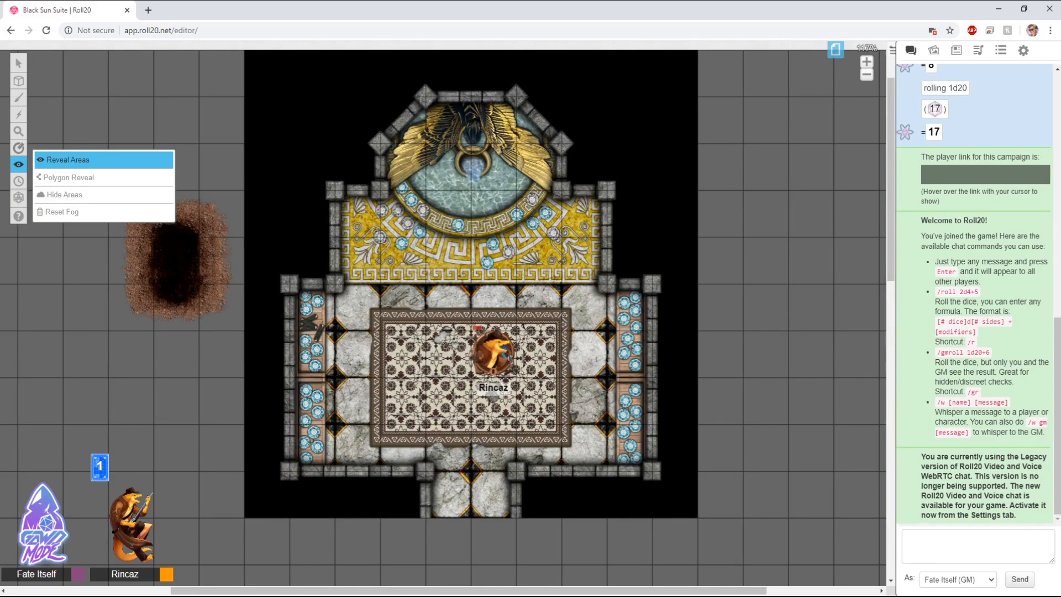
{"action": "mouse_move", "coordinate": [18, 63]}
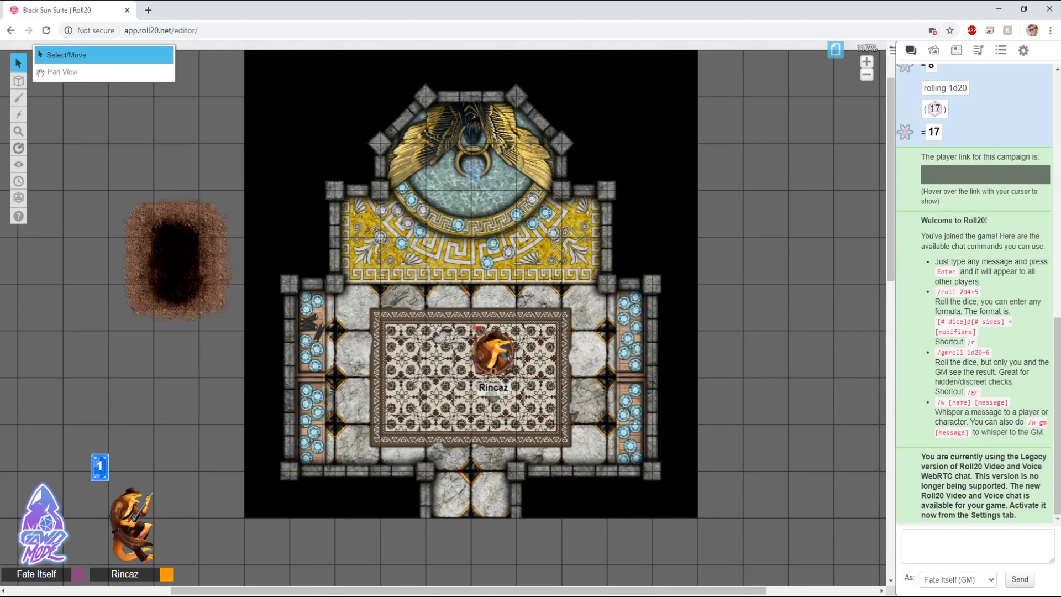
{"action": "left_click", "coordinate": [61, 53]}
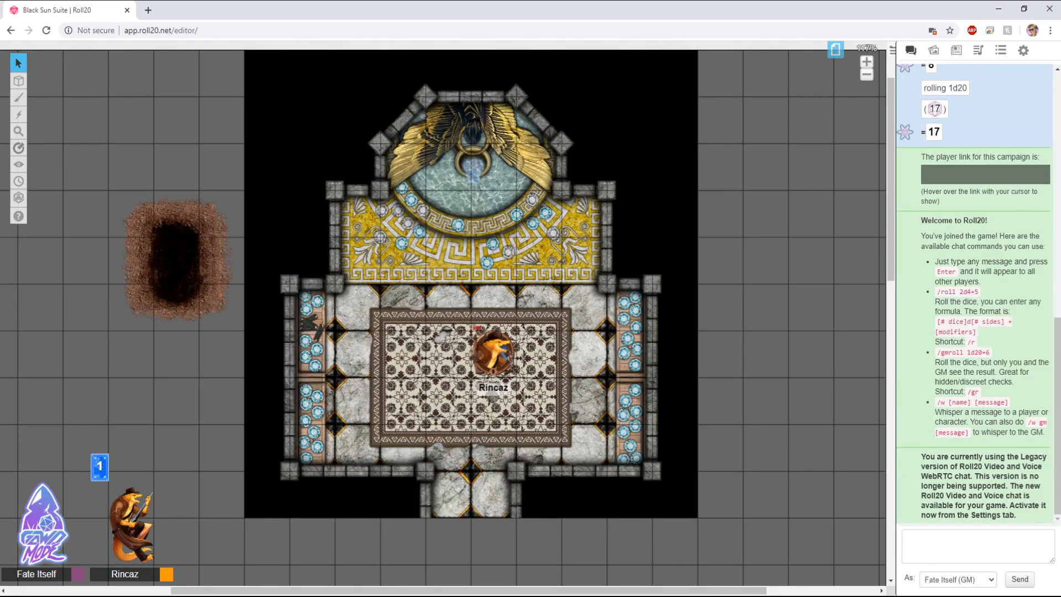
Step: Open the art library and browse the 01 - Characters set under Free Assets
{"action": "left_click", "coordinate": [933, 50]}
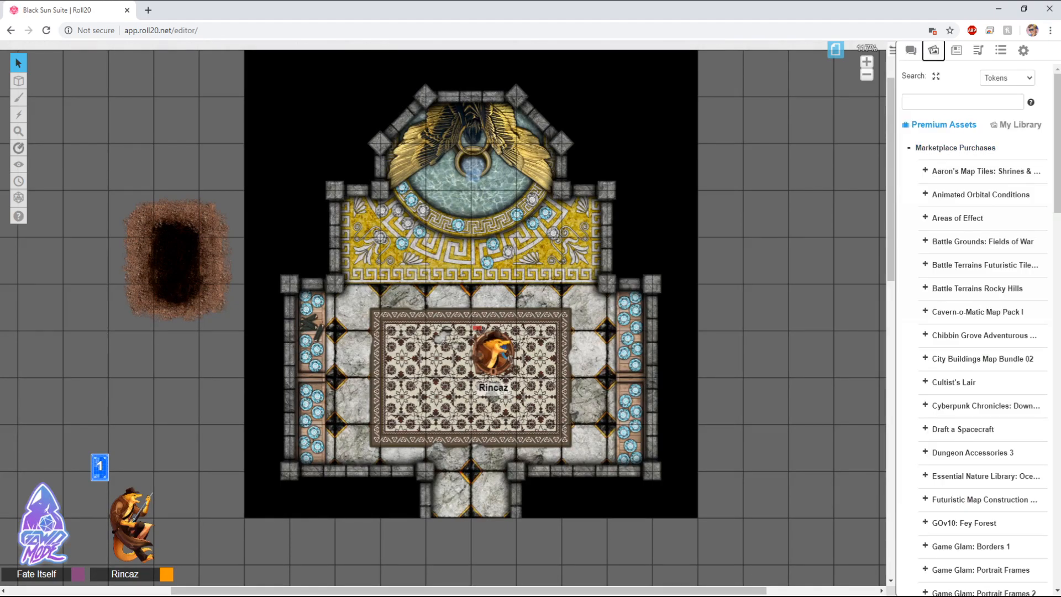
{"action": "left_click", "coordinate": [955, 147]}
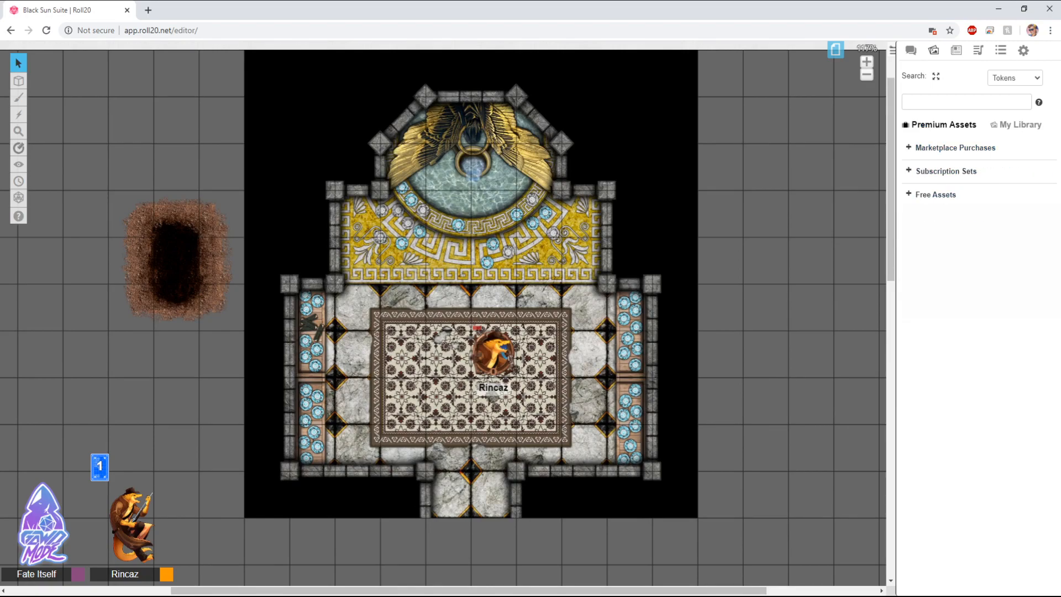
{"action": "left_click", "coordinate": [935, 194]}
{"action": "left_click", "coordinate": [965, 242]}
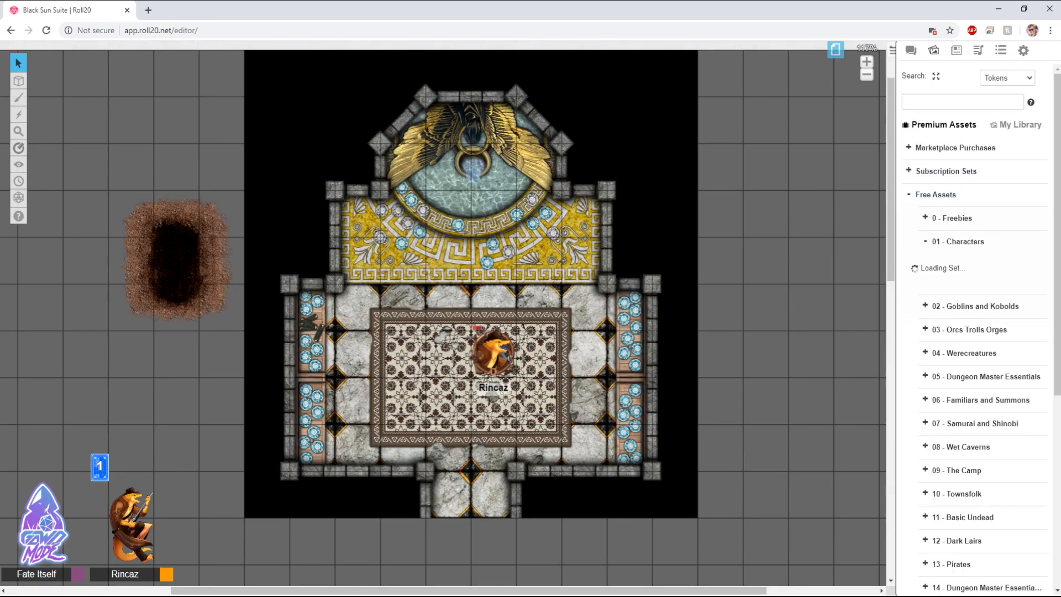
{"action": "left_click_drag", "start_coordinate": [965, 309], "coordinate": [875, 308]}
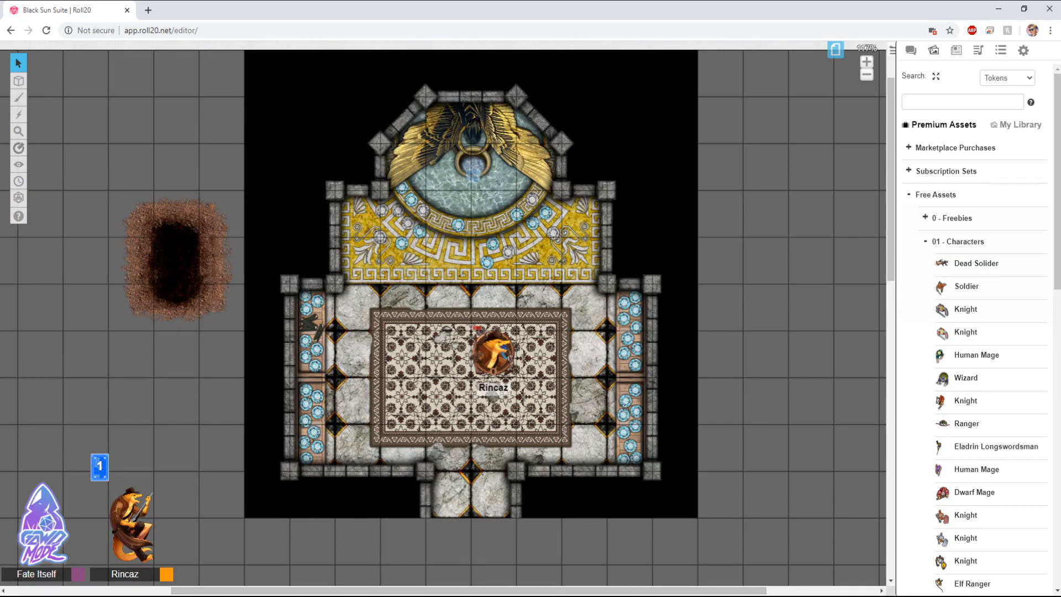
Step: Open the Turn Order tracker, reposition it and enlarge its window
{"action": "mouse_move", "coordinate": [19, 164]}
{"action": "left_click", "coordinate": [18, 180]}
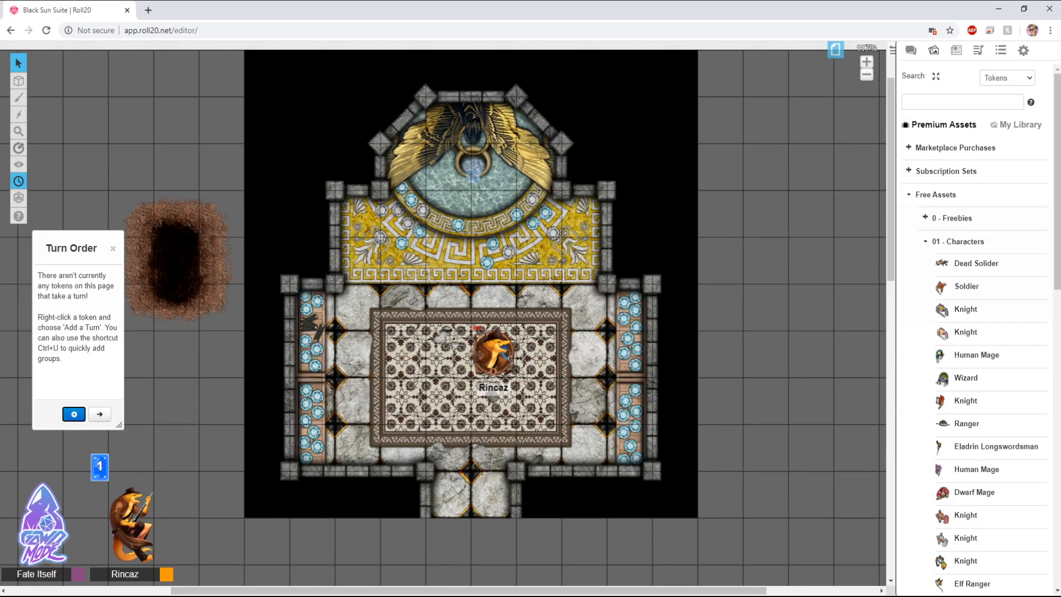
{"action": "left_click_drag", "start_coordinate": [71, 248], "coordinate": [75, 71]}
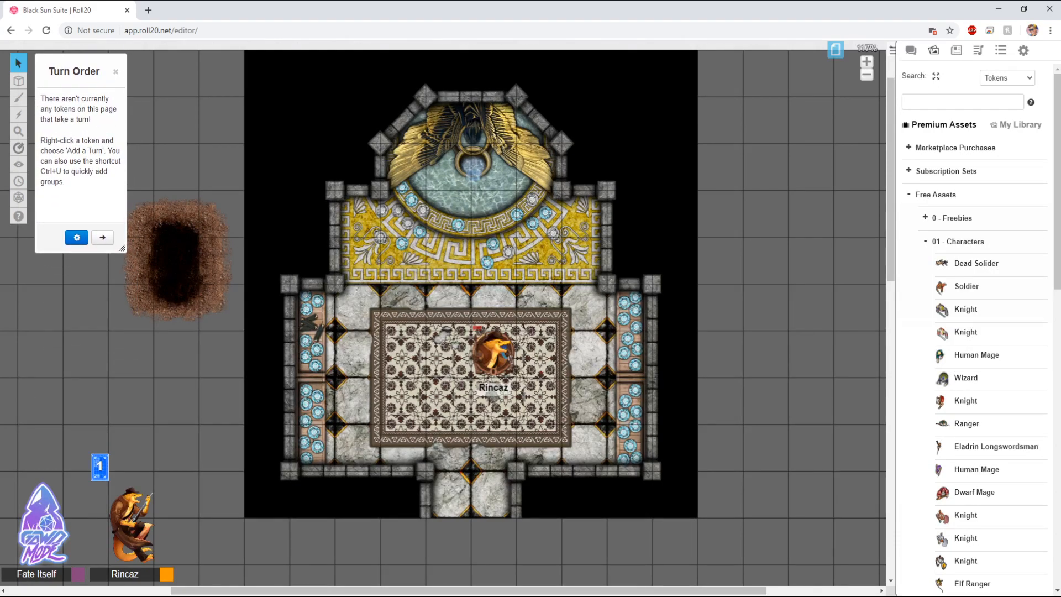
{"action": "left_click_drag", "start_coordinate": [122, 248], "coordinate": [143, 398]}
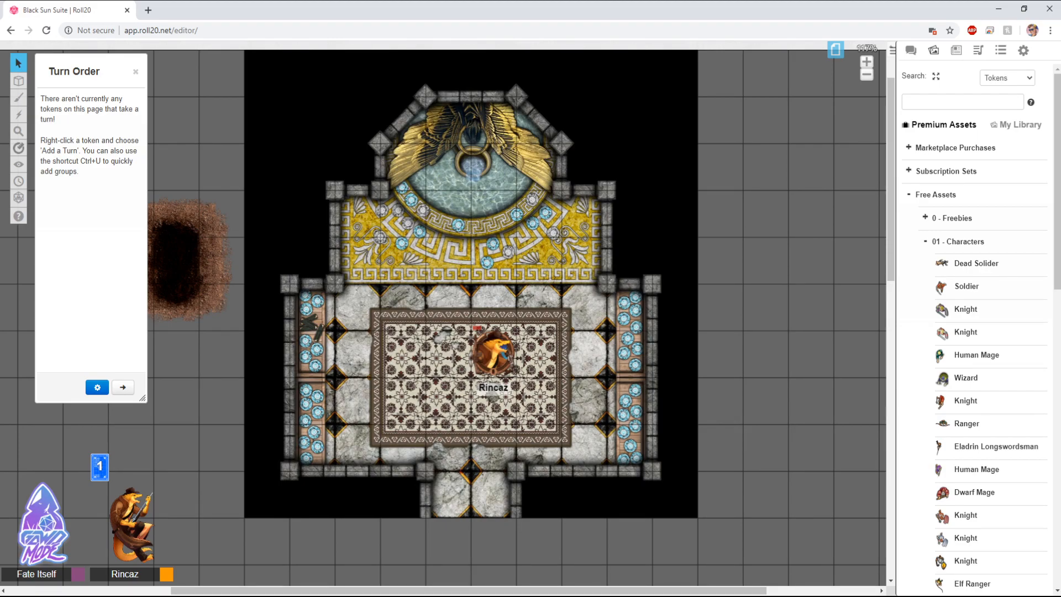
Step: Add Rincaz's token to the turn order
{"action": "right_click", "coordinate": [500, 348]}
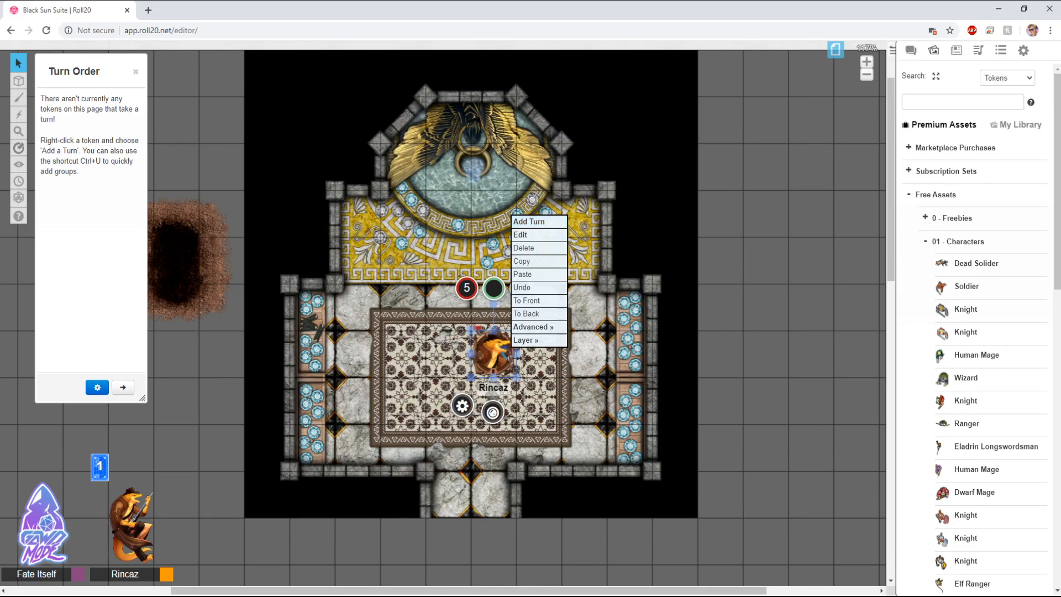
{"action": "left_click", "coordinate": [486, 248]}
{"action": "right_click", "coordinate": [499, 352]}
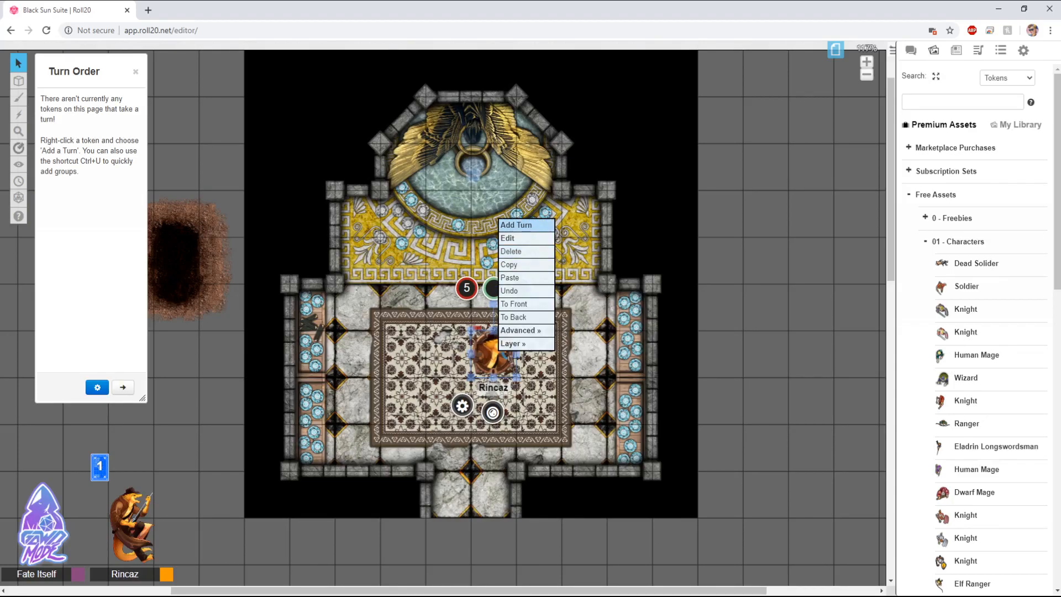
{"action": "left_click", "coordinate": [515, 225]}
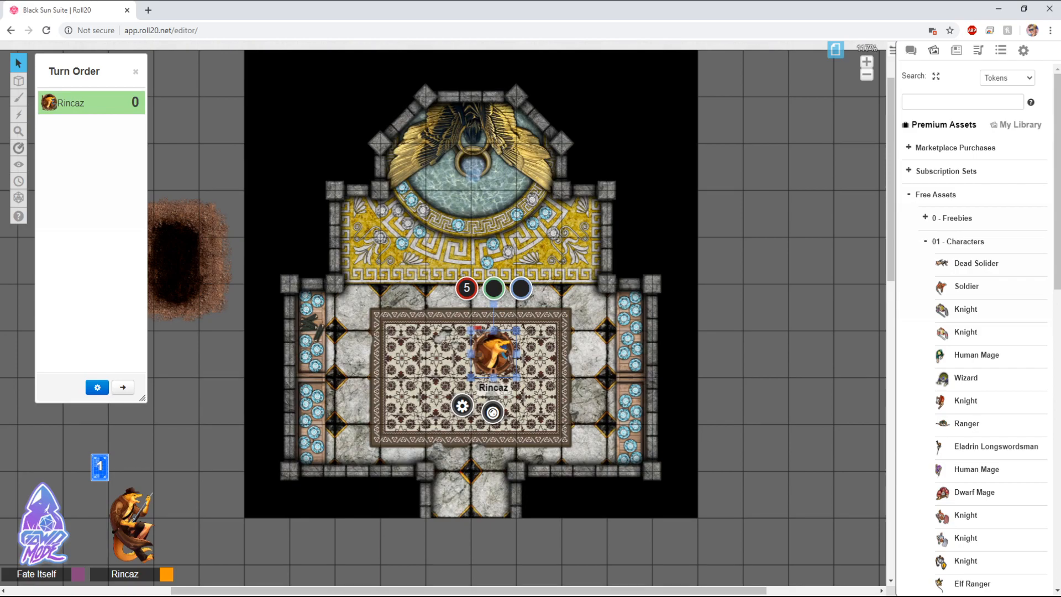
{"action": "key", "text": "Escape"}
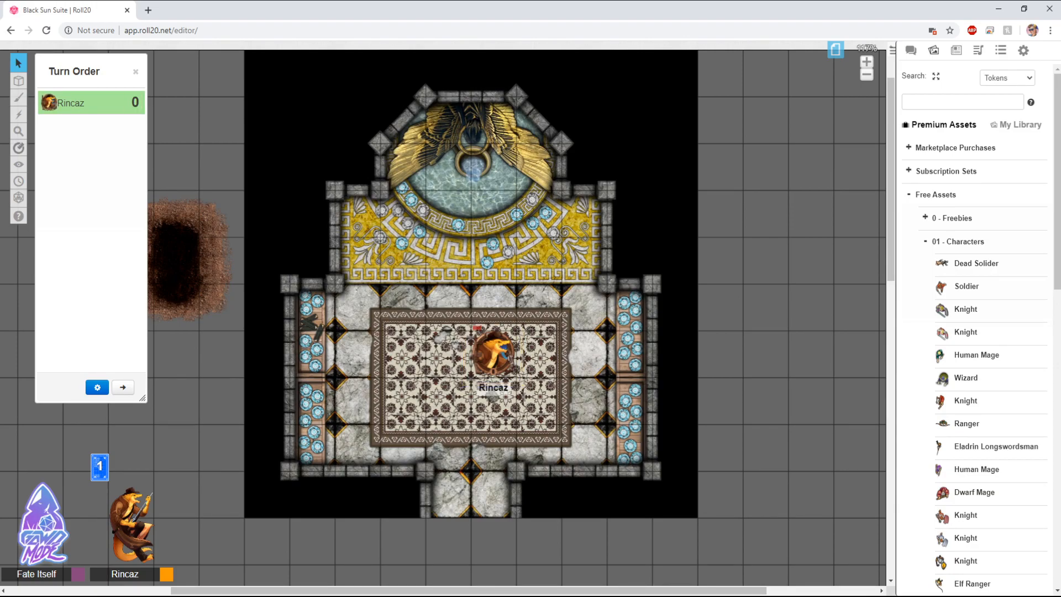
Step: Set Rincaz's initiative in the turn order to 20
{"action": "left_click", "coordinate": [135, 103]}
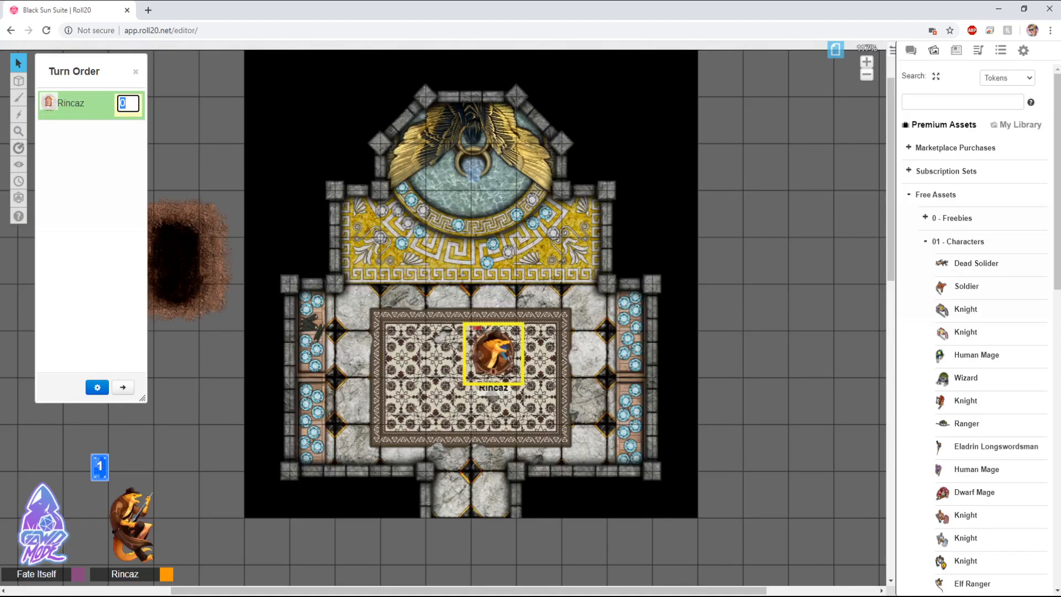
{"action": "type", "text": "20"}
{"action": "key", "text": "Return"}
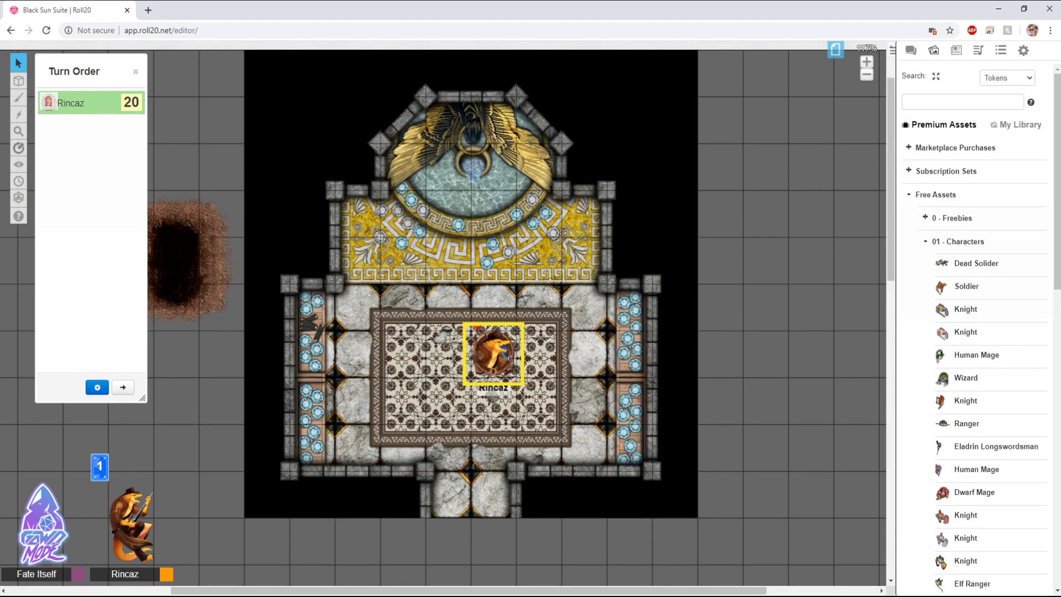
Step: Place two Knight tokens from the Characters set on either side of Rincaz
{"action": "left_click_drag", "start_coordinate": [965, 309], "coordinate": [408, 387]}
{"action": "left_click_drag", "start_coordinate": [966, 332], "coordinate": [556, 402]}
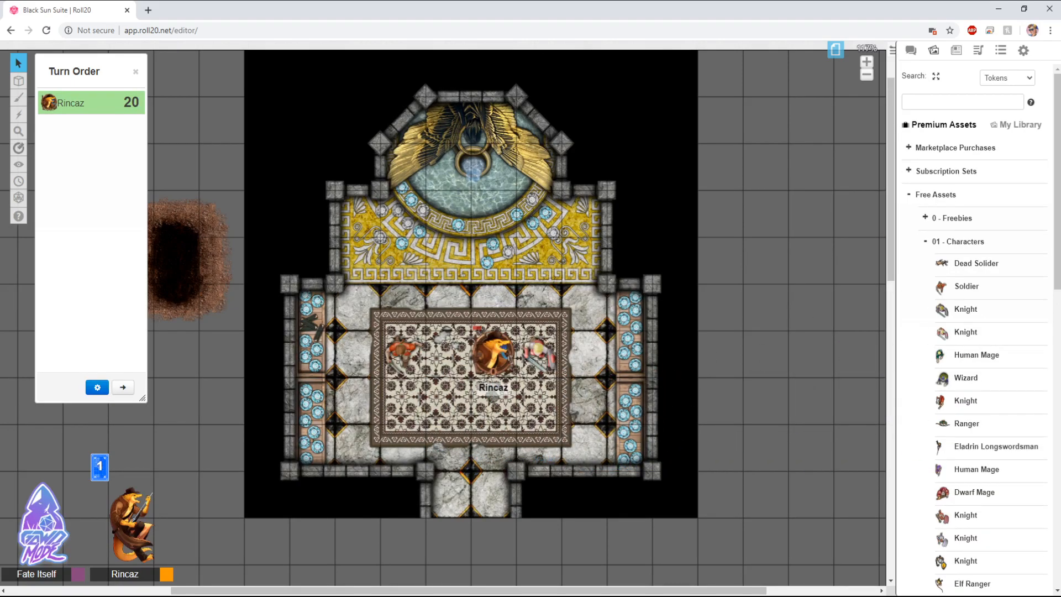
Step: Move one Knight token beside the room's east wall, removing the turn entry it was given
{"action": "right_click", "coordinate": [406, 354]}
{"action": "left_click", "coordinate": [426, 228]}
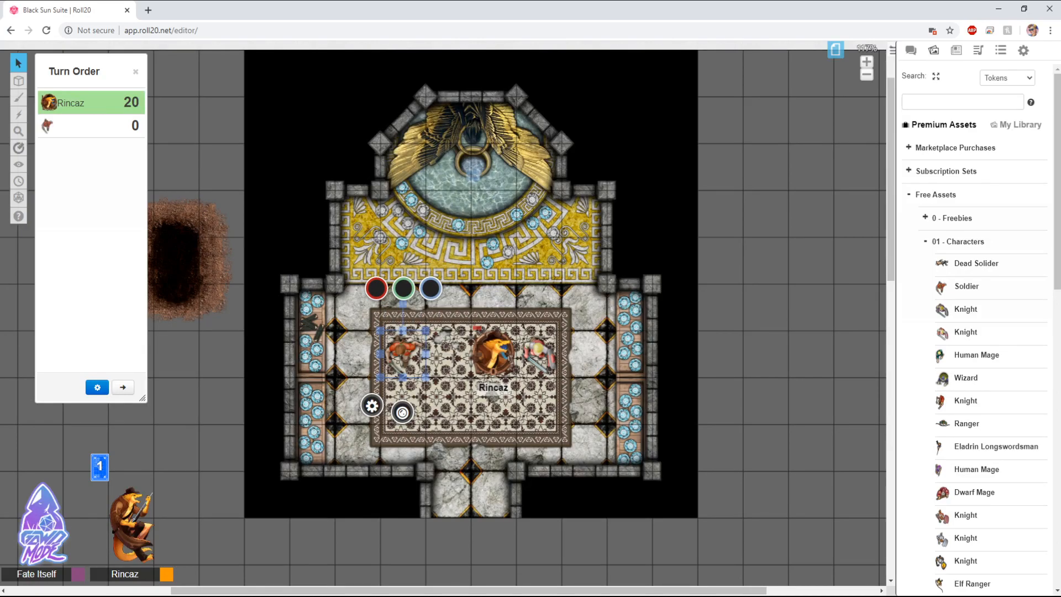
{"action": "left_click_drag", "start_coordinate": [403, 353], "coordinate": [583, 354]}
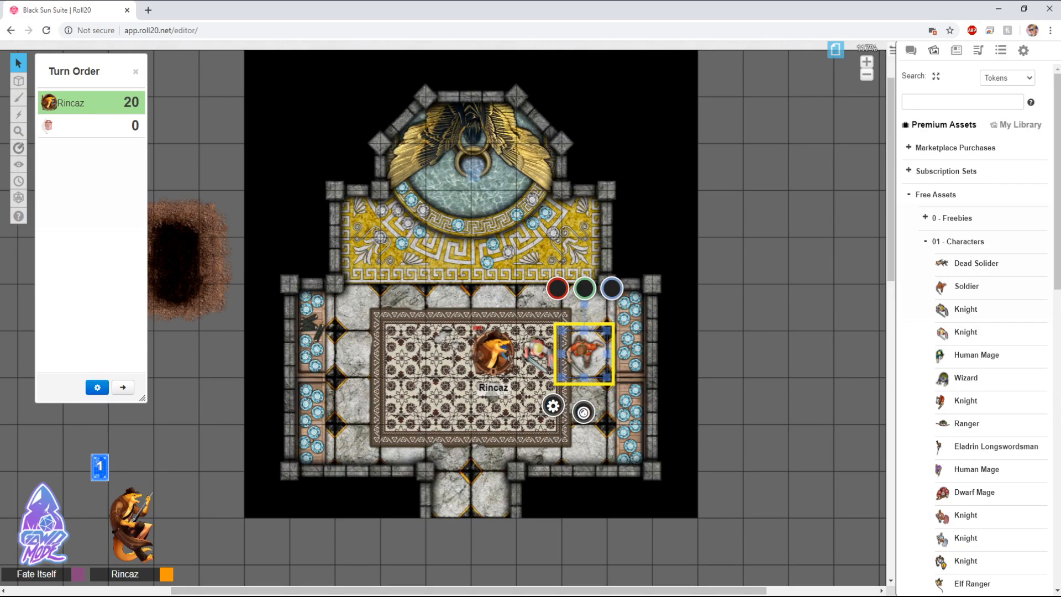
{"action": "left_click", "coordinate": [49, 125]}
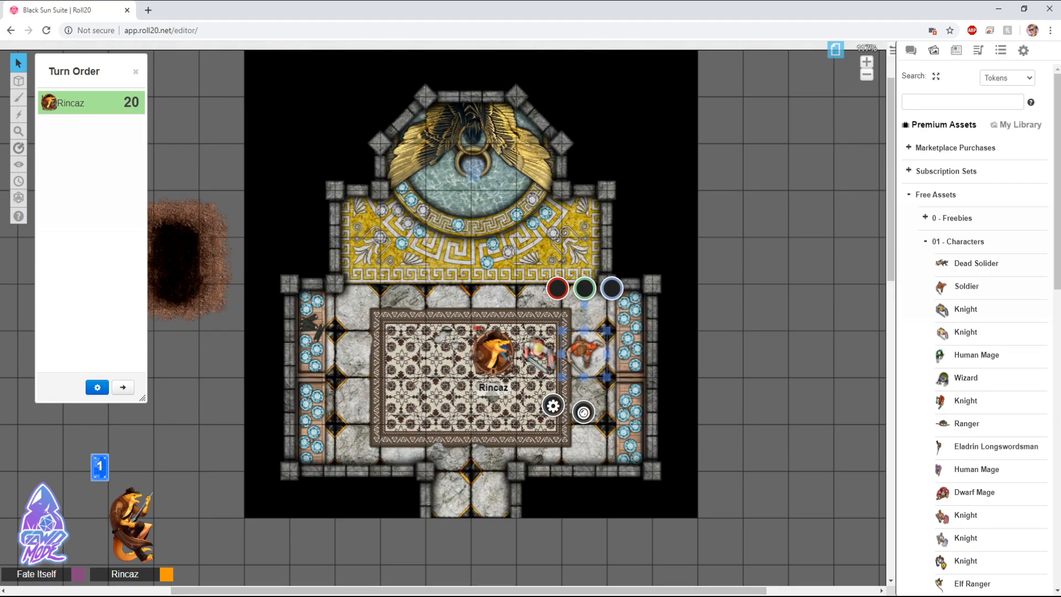
{"action": "key", "text": "Escape"}
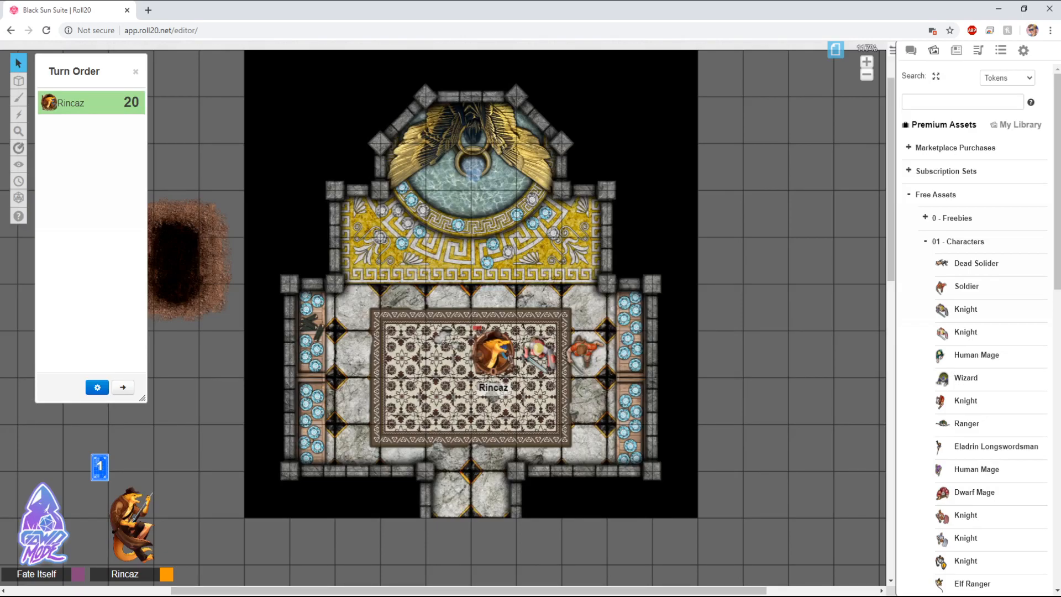
Step: Select both Knight tokens and add them to the turn order
{"action": "right_click", "coordinate": [541, 354]}
{"action": "key", "text": "Escape"}
{"action": "left_click_drag", "start_coordinate": [533, 301], "coordinate": [594, 349]}
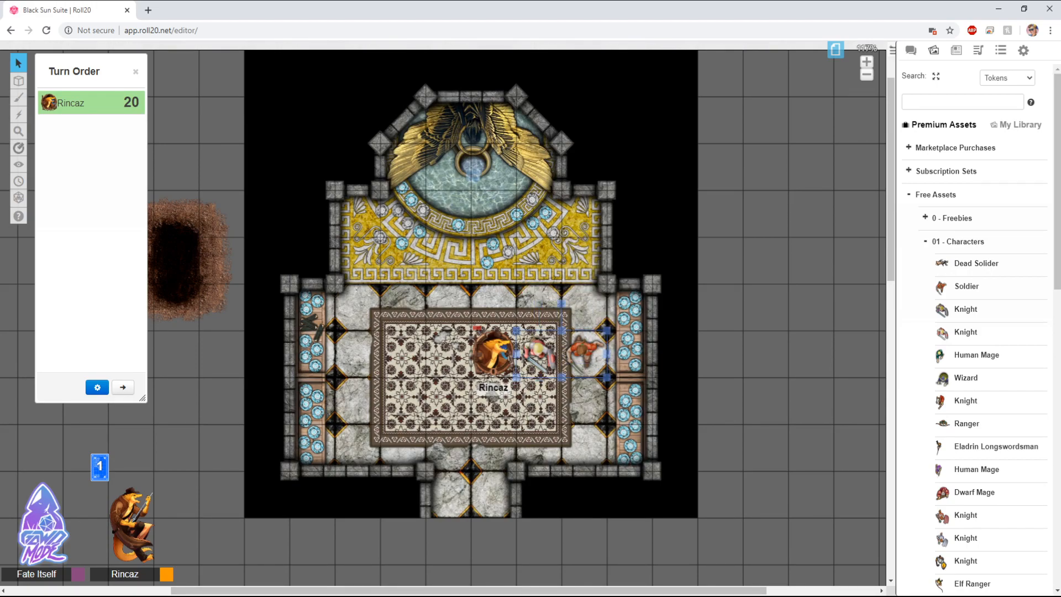
{"action": "left_click_drag", "start_coordinate": [526, 293], "coordinate": [594, 355]}
{"action": "right_click", "coordinate": [587, 354]}
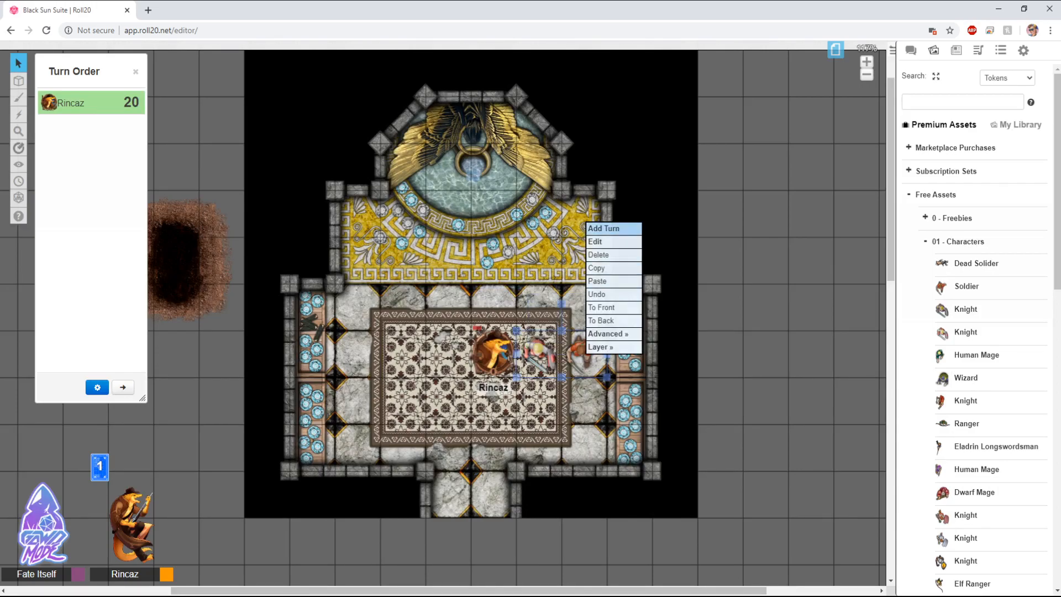
{"action": "left_click", "coordinate": [608, 227]}
{"action": "key", "text": "Escape"}
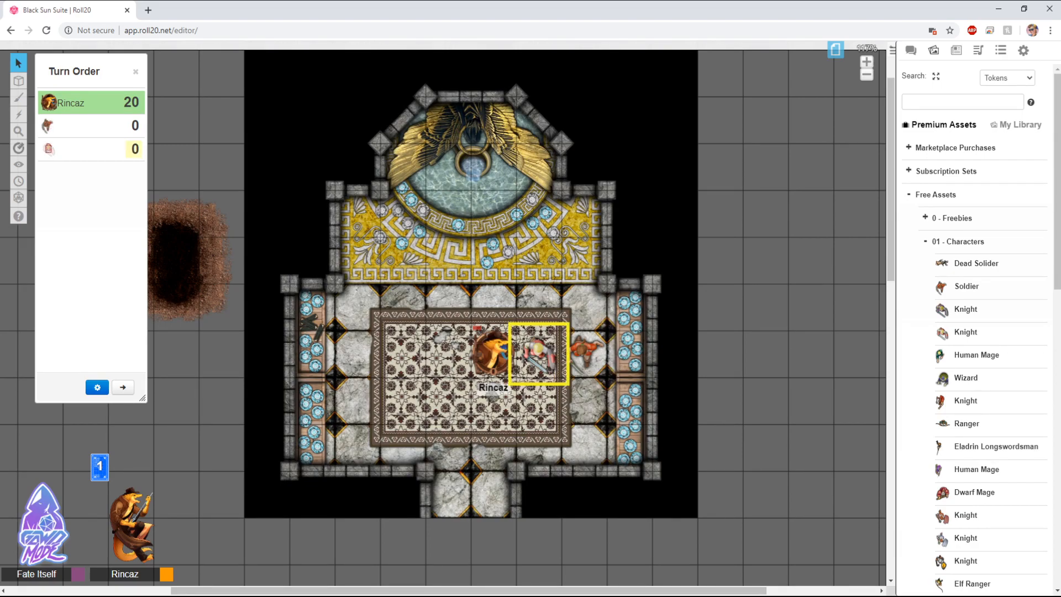
Step: Set the Knights' initiative values in the turn order to 15 and 23
{"action": "left_click", "coordinate": [135, 150]}
{"action": "type", "text": "15"}
{"action": "key", "text": "Return"}
{"action": "left_click", "coordinate": [135, 126]}
{"action": "type", "text": "23"}
{"action": "key", "text": "Return"}
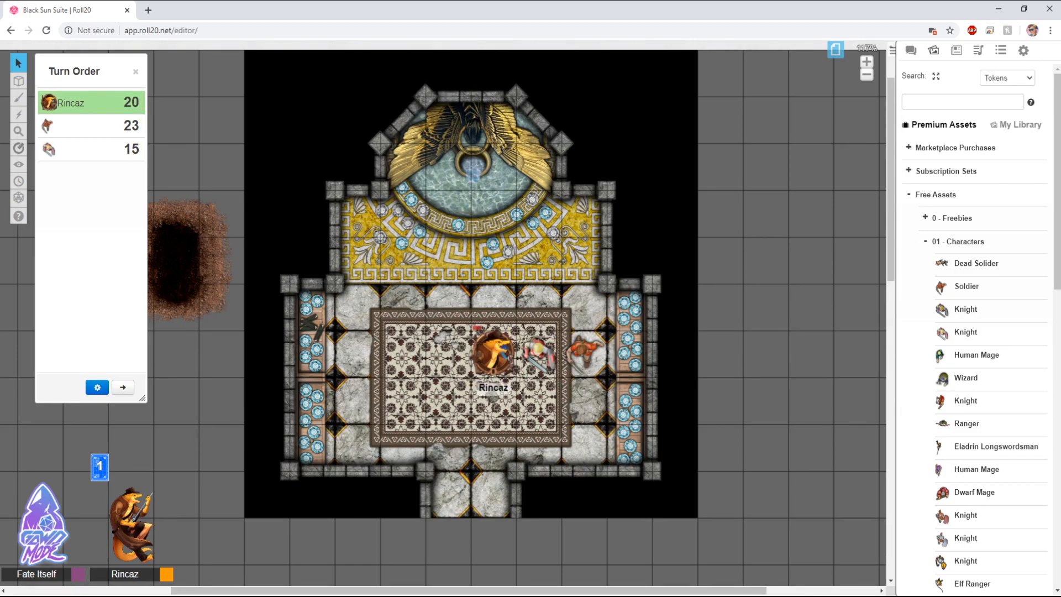
Step: Sort the turn order numerically in descending order and close the Turn Order Settings dialog
{"action": "left_click", "coordinate": [97, 387]}
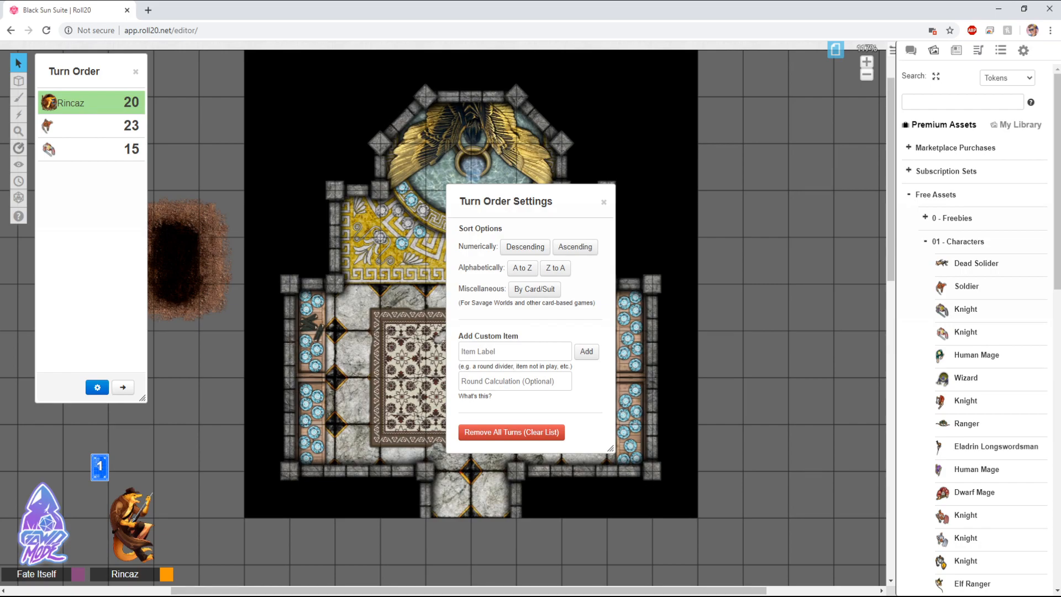
{"action": "left_click_drag", "start_coordinate": [525, 201], "coordinate": [357, 171]}
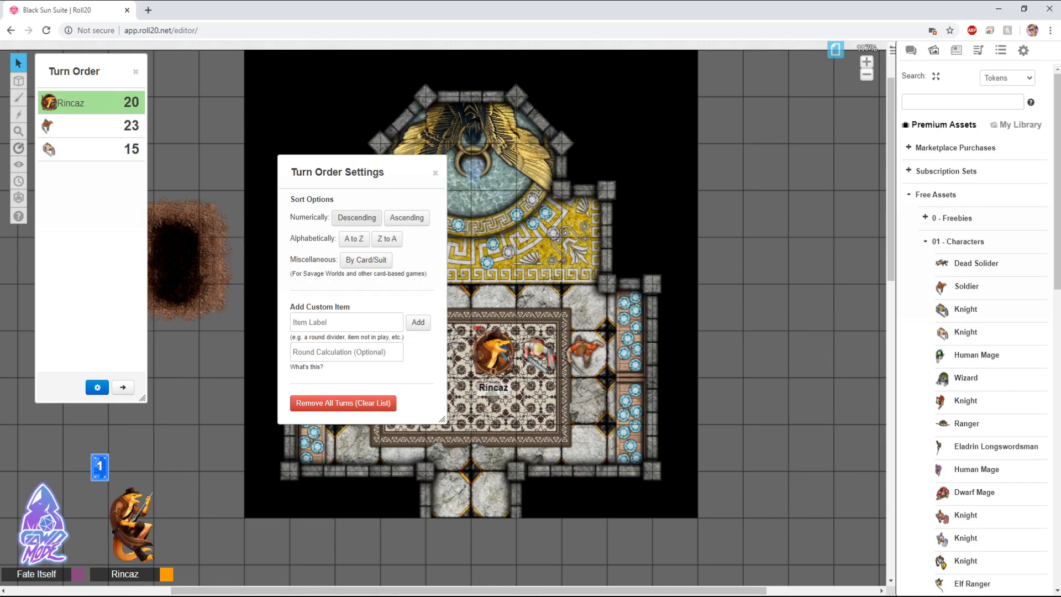
{"action": "left_click", "coordinate": [357, 217]}
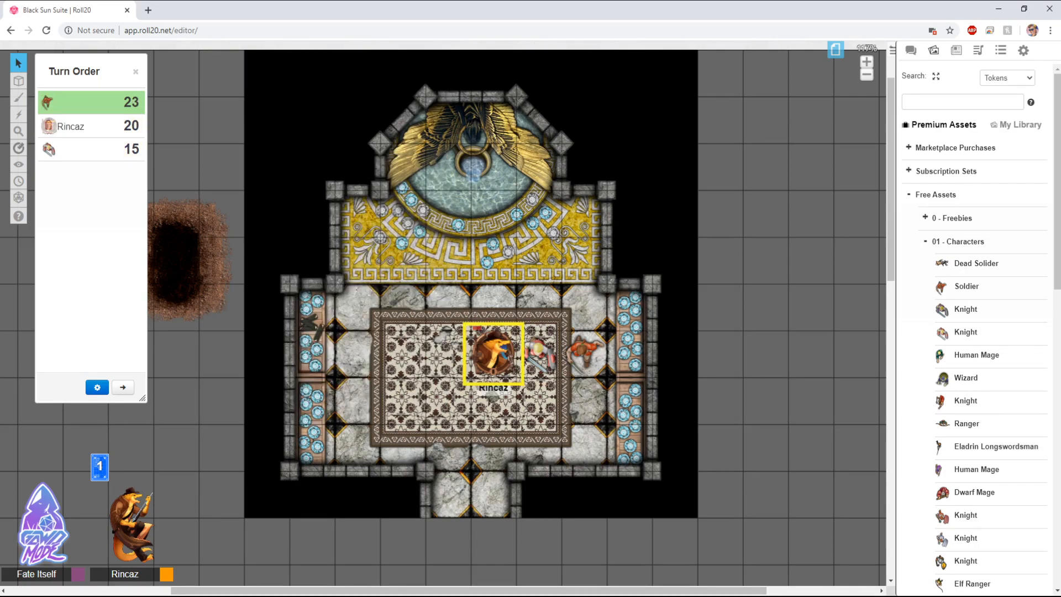
{"action": "left_click", "coordinate": [97, 387]}
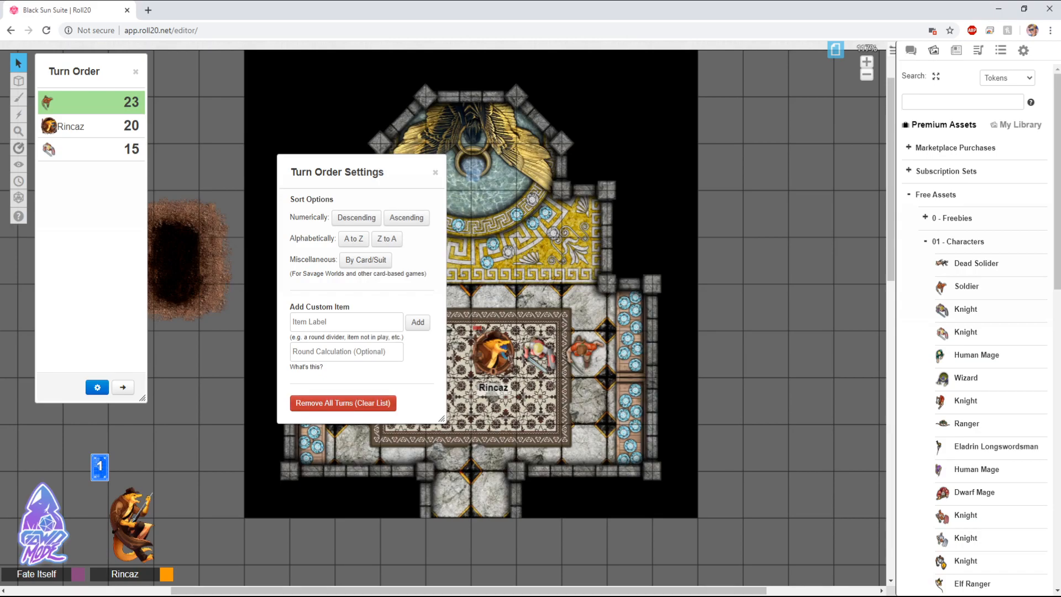
{"action": "mouse_move", "coordinate": [49, 126]}
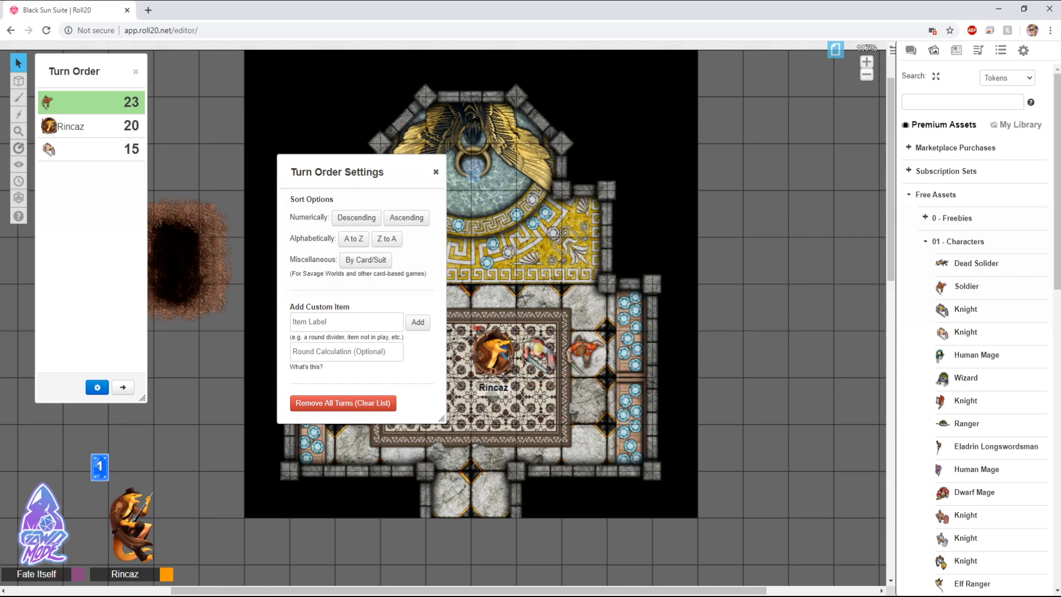
{"action": "left_click", "coordinate": [435, 172]}
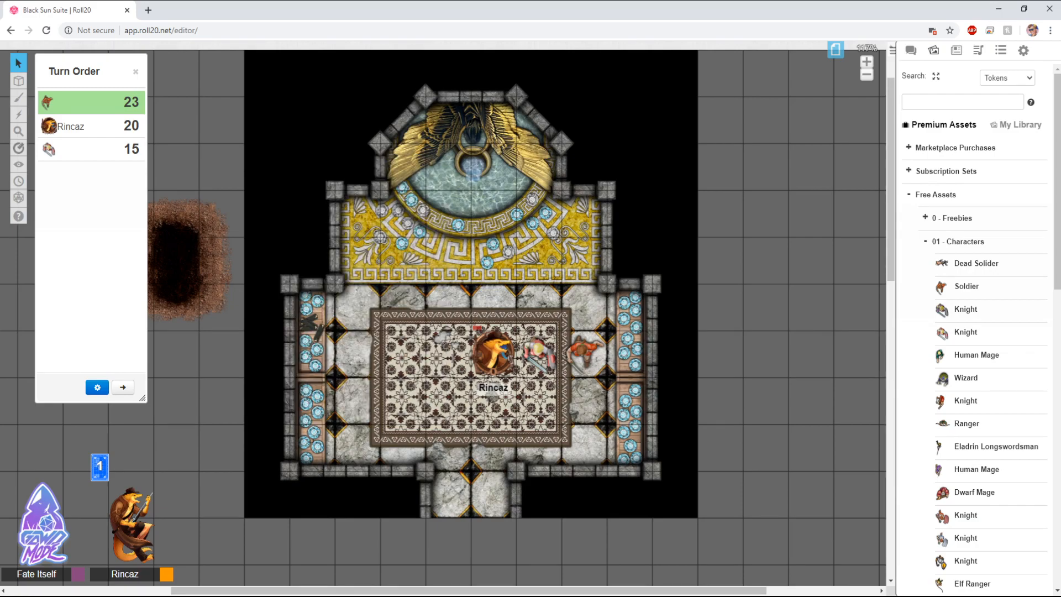
Step: Paste three copies of the east-wall Soldier token, placing them along the room's north edge and on the upper terrace
{"action": "left_click", "coordinate": [585, 354]}
{"action": "key", "text": "ctrl+v"}
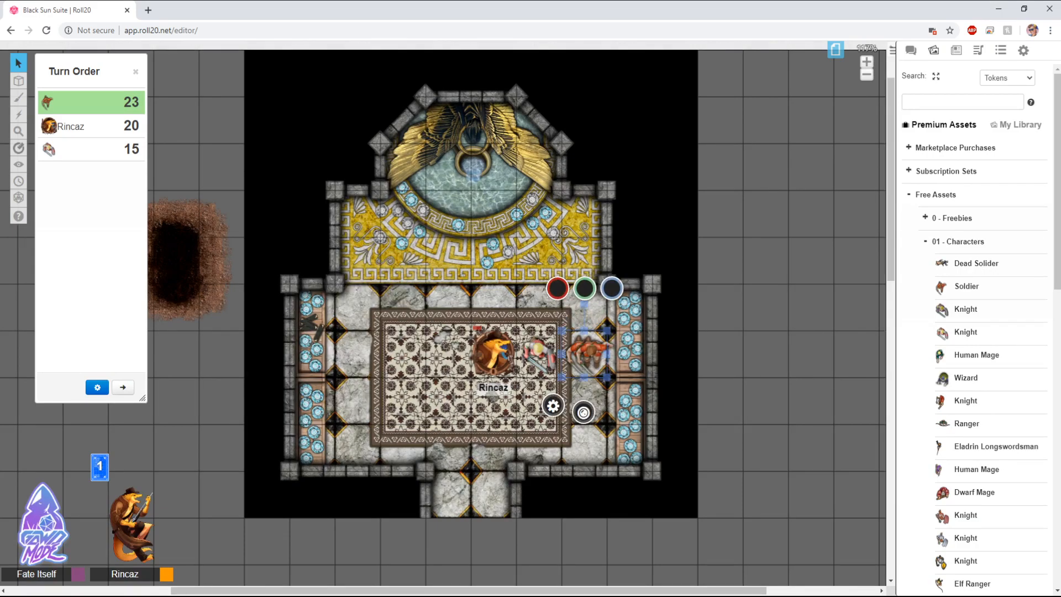
{"action": "left_click_drag", "start_coordinate": [585, 354], "coordinate": [493, 307]}
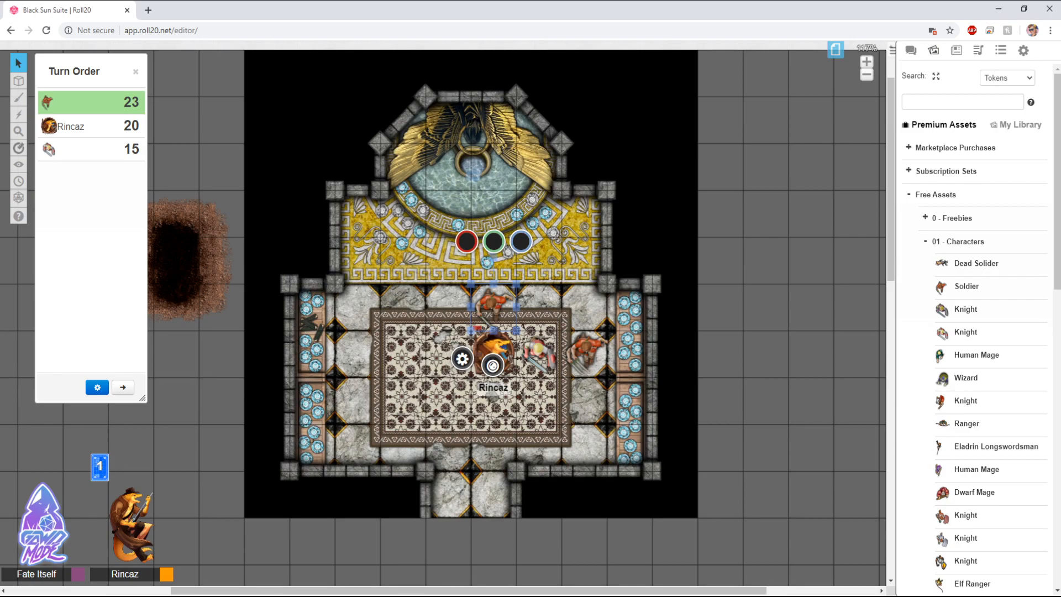
{"action": "left_click_drag", "start_coordinate": [589, 351], "coordinate": [403, 306]}
{"action": "left_click", "coordinate": [493, 306]}
{"action": "key", "text": "ctrl+v"}
{"action": "left_click_drag", "start_coordinate": [493, 306], "coordinate": [541, 257]}
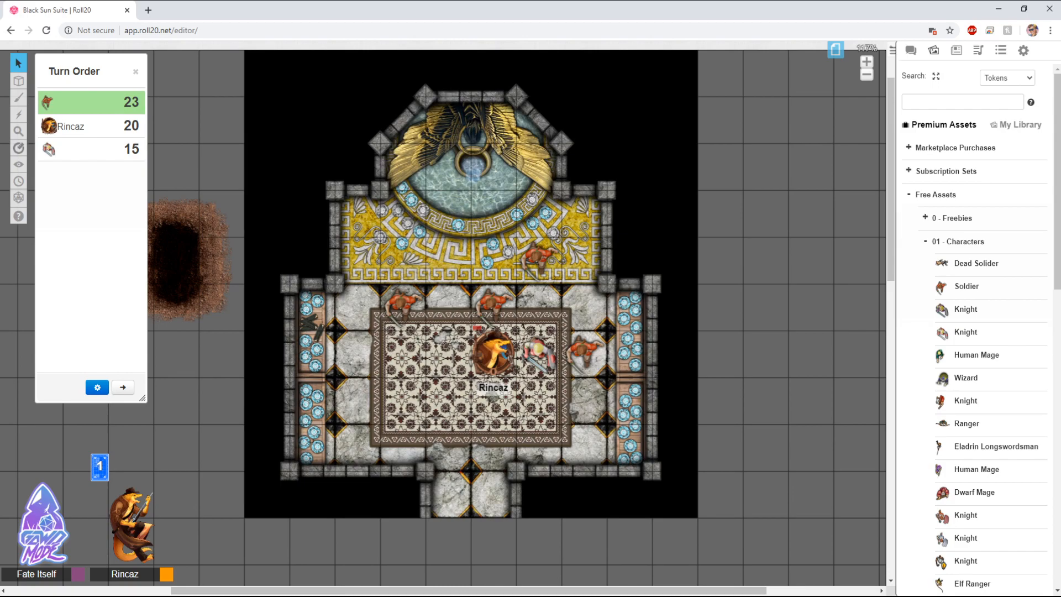
Step: Select the three pasted Soldier tokens and add them to the turn order
{"action": "mouse_move", "coordinate": [49, 102]}
{"action": "left_click_drag", "start_coordinate": [475, 205], "coordinate": [554, 260]}
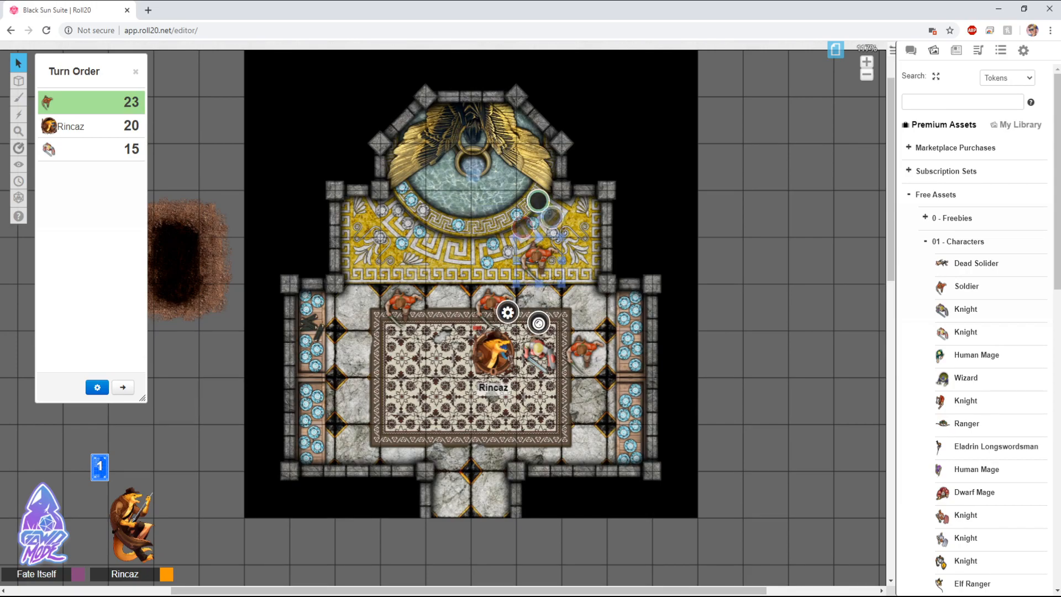
{"action": "key", "text": "Escape"}
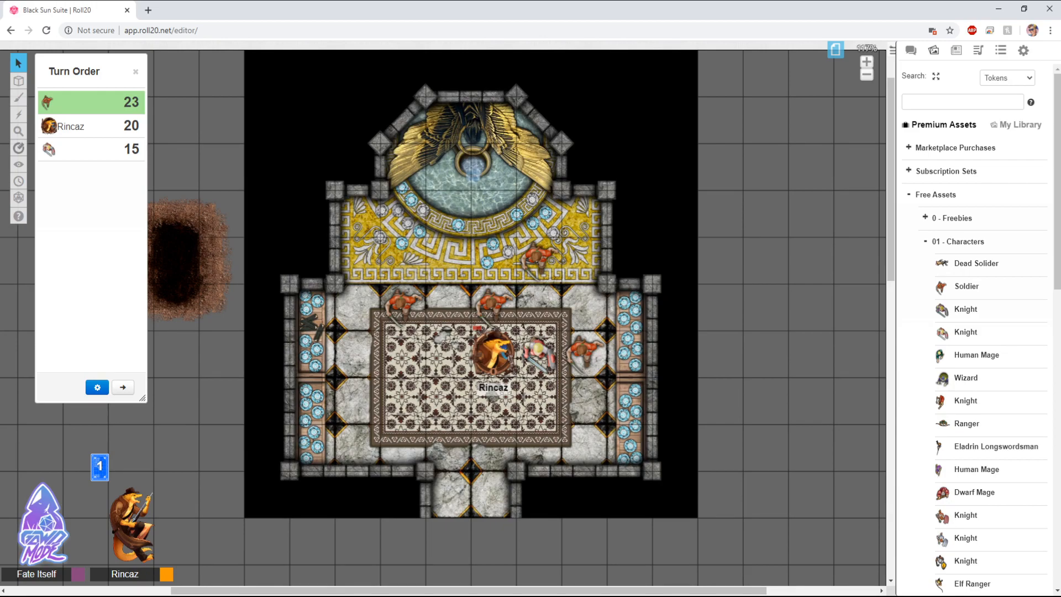
{"action": "left_click_drag", "start_coordinate": [392, 222], "coordinate": [540, 302]}
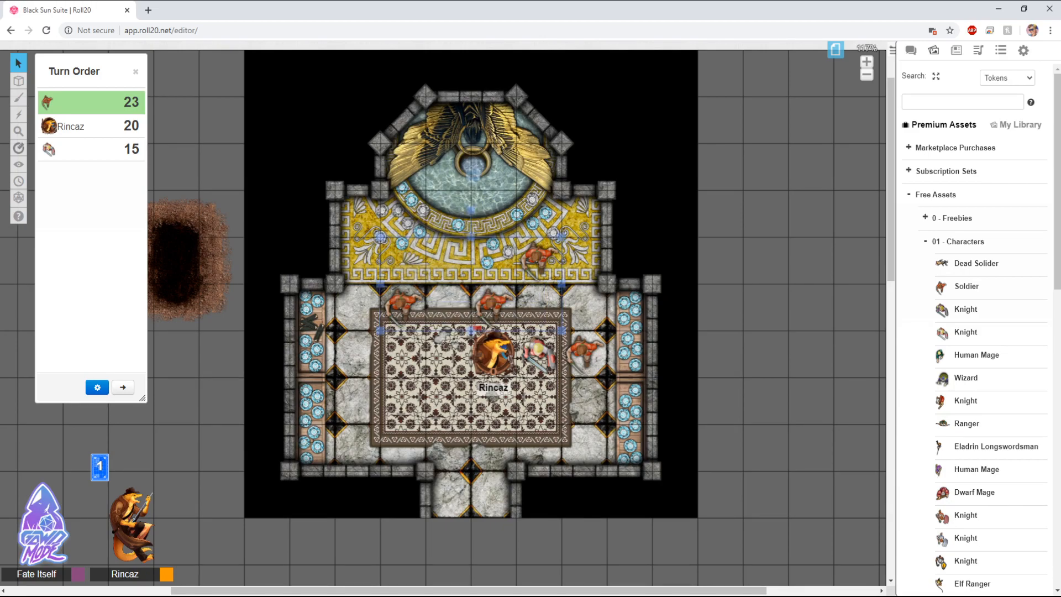
{"action": "right_click", "coordinate": [540, 302]}
{"action": "left_click", "coordinate": [519, 172]}
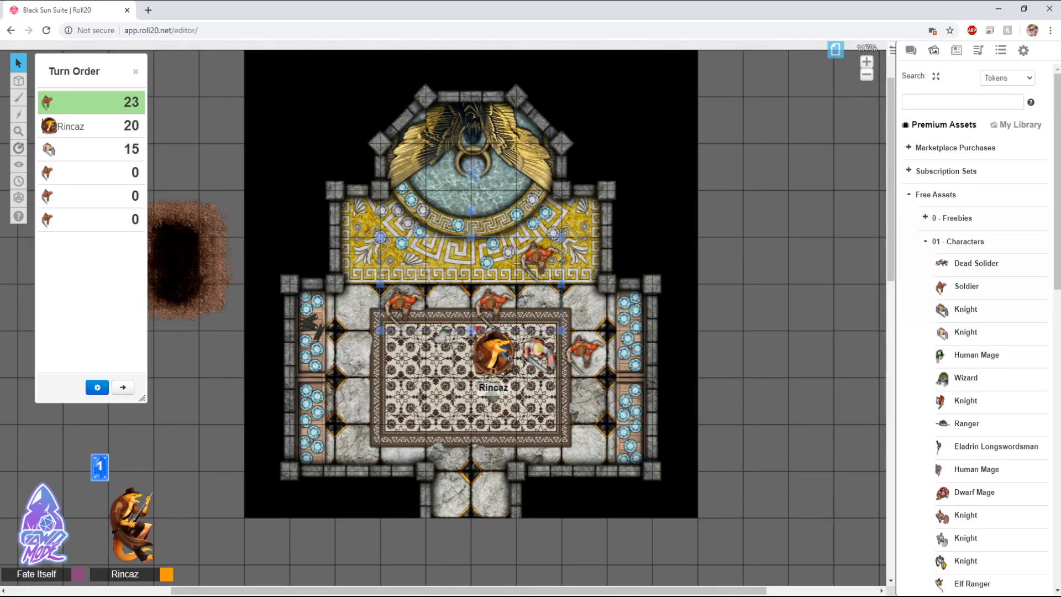
{"action": "left_click", "coordinate": [444, 334]}
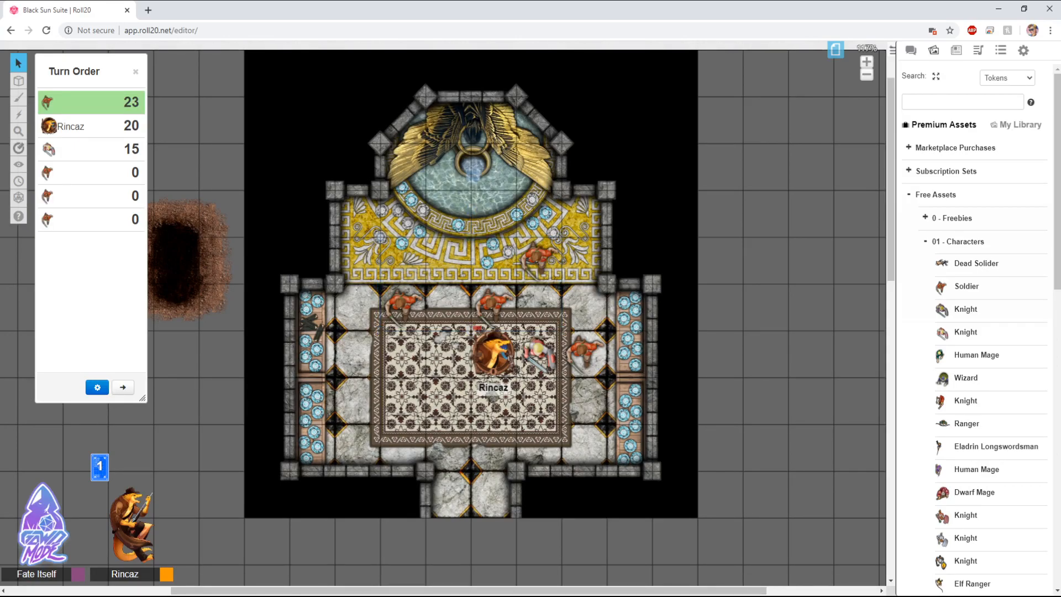
{"action": "mouse_move", "coordinate": [91, 102]}
{"action": "left_click", "coordinate": [97, 388]}
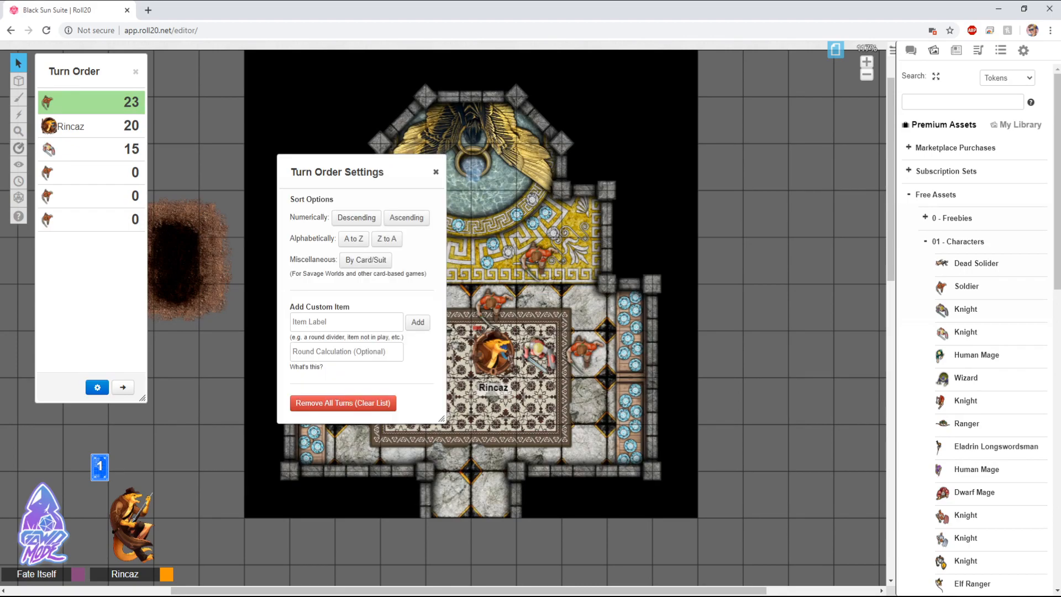
{"action": "left_click", "coordinate": [436, 172]}
Step: Move one Soldier token below the map, outside the room, and send it to the GM layer
{"action": "left_click", "coordinate": [403, 306]}
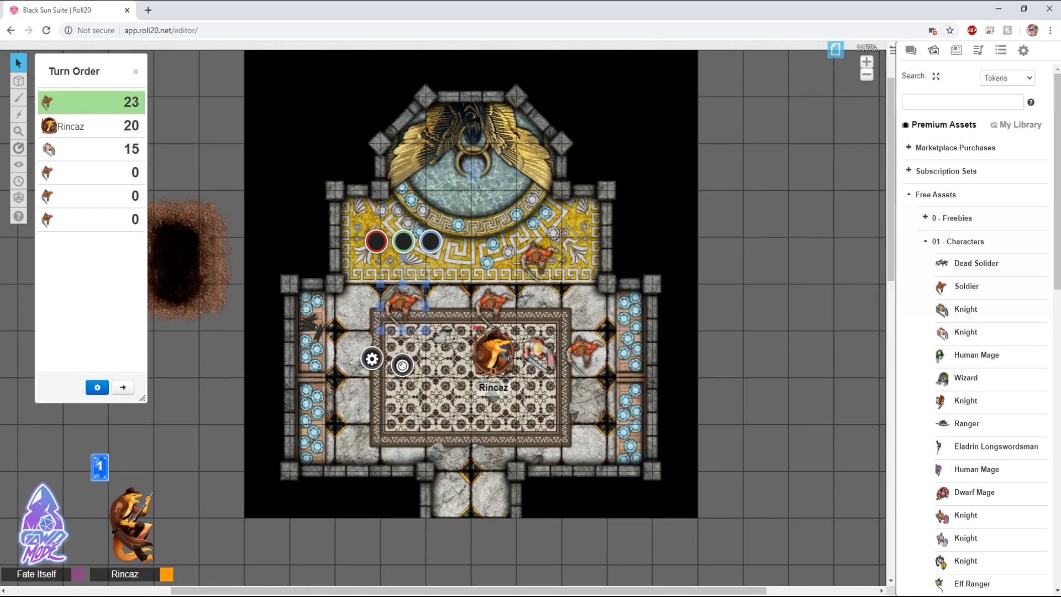
{"action": "left_click_drag", "start_coordinate": [471, 399], "coordinate": [491, 315]}
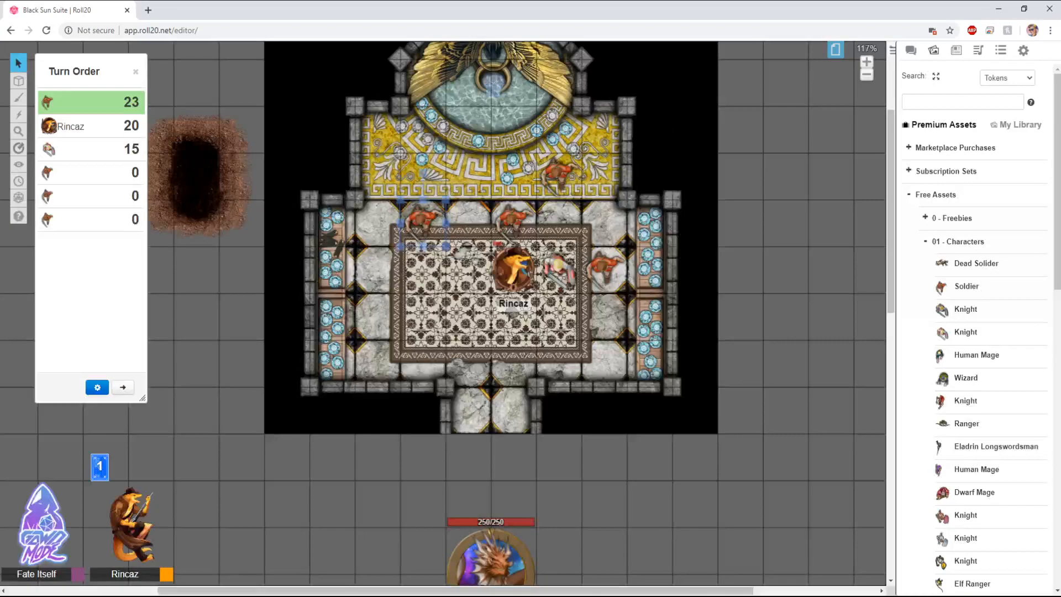
{"action": "left_click_drag", "start_coordinate": [422, 219], "coordinate": [421, 471]}
{"action": "left_click_drag", "start_coordinate": [423, 407], "coordinate": [373, 457]}
{"action": "left_click", "coordinate": [362, 465]}
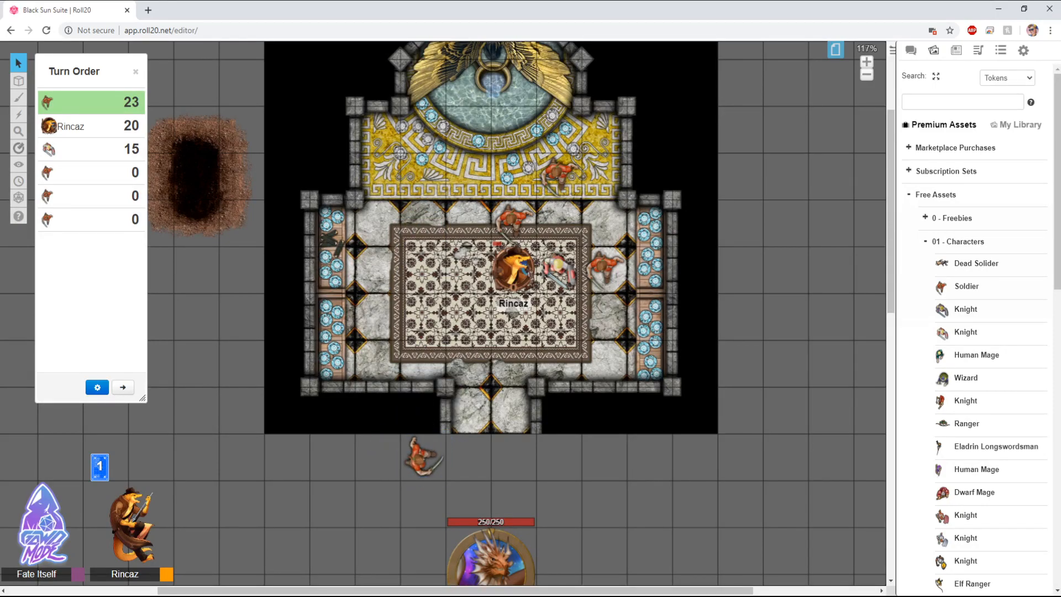
{"action": "left_click", "coordinate": [423, 458]}
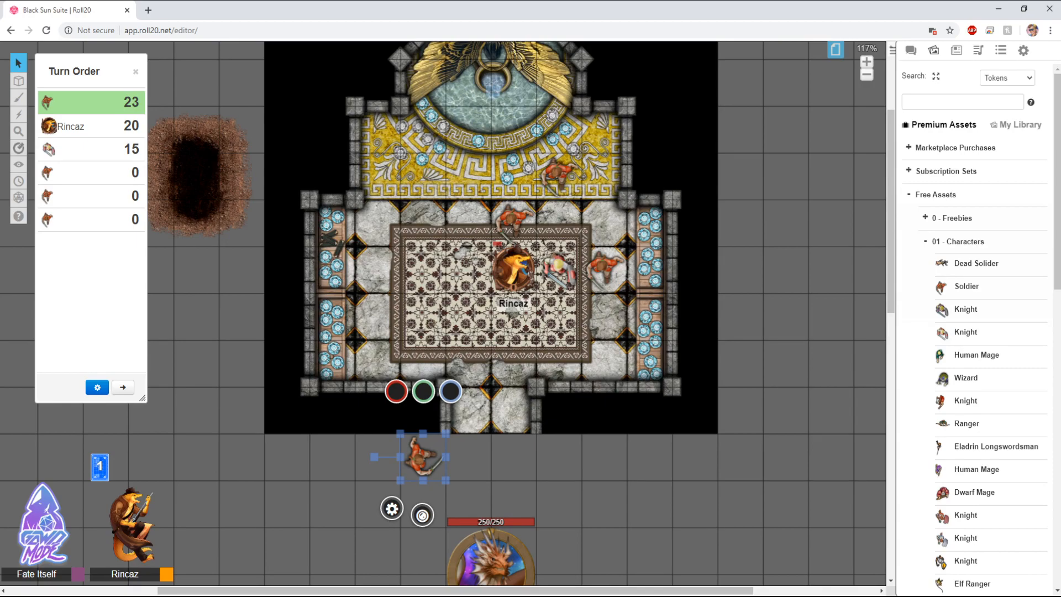
{"action": "right_click", "coordinate": [423, 458]}
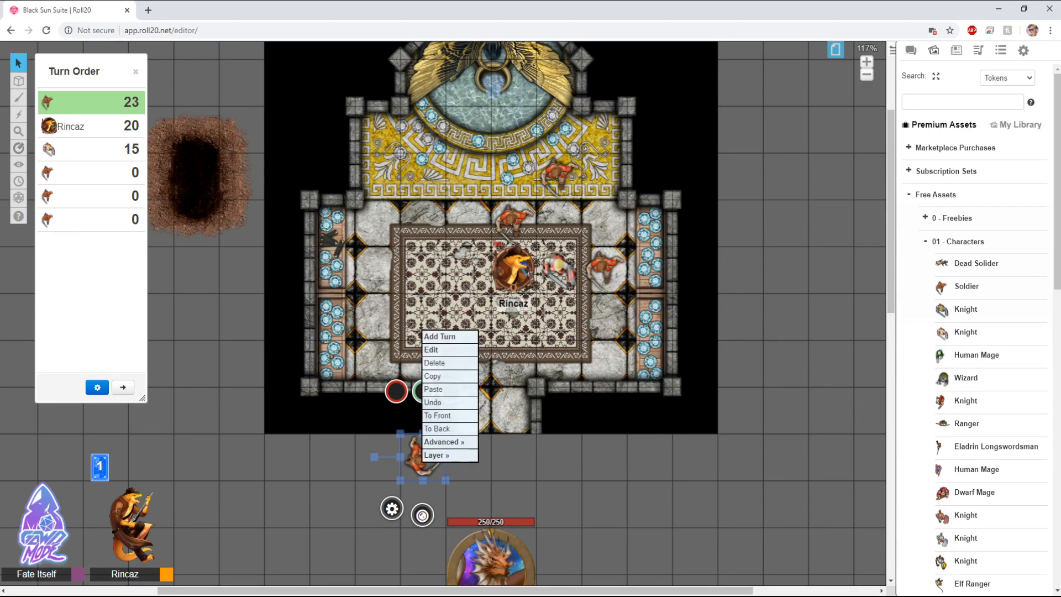
{"action": "mouse_move", "coordinate": [442, 455]}
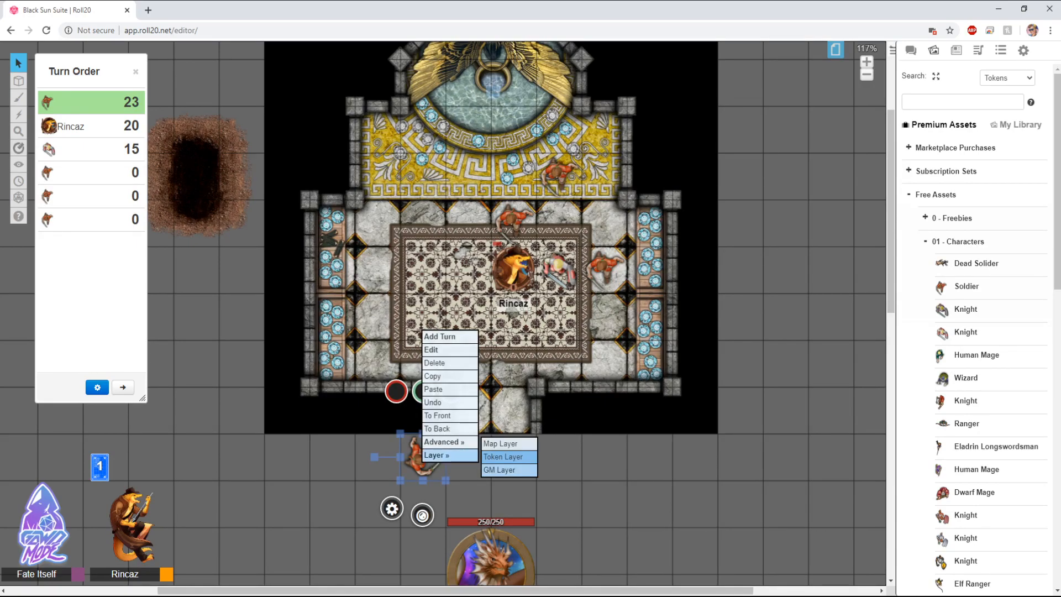
{"action": "left_click", "coordinate": [508, 471]}
Step: Set the hidden Soldier's initiative in the turn order to 17
{"action": "mouse_move", "coordinate": [66, 196]}
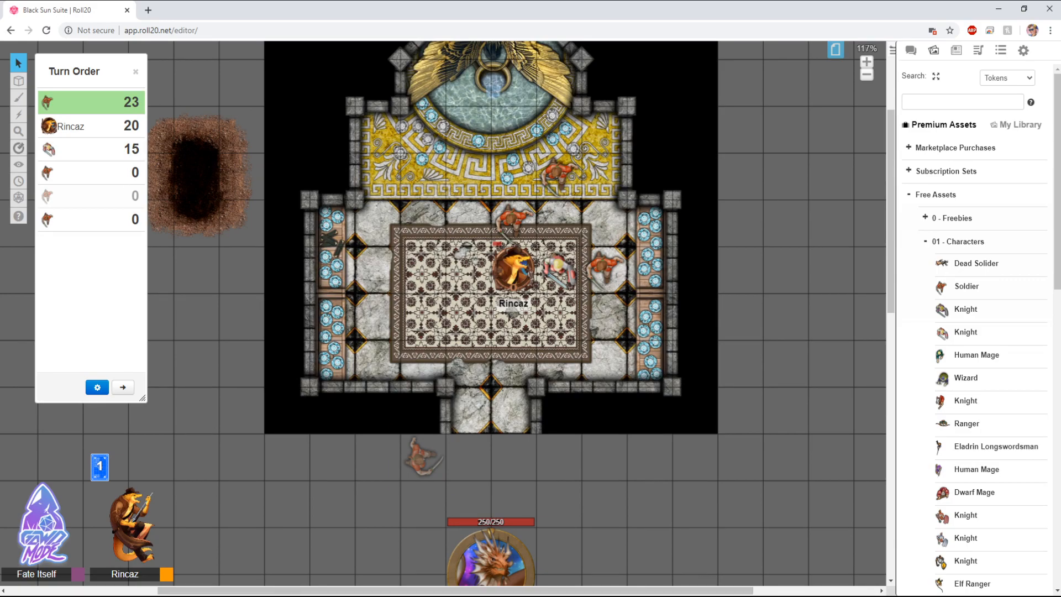
{"action": "left_click", "coordinate": [134, 196]}
{"action": "type", "text": "15"}
{"action": "key", "text": "Return"}
{"action": "left_click", "coordinate": [131, 196]}
{"action": "type", "text": "17"}
{"action": "key", "text": "Return"}
Step: Sort the turn order numerically in descending order
{"action": "left_click", "coordinate": [97, 386]}
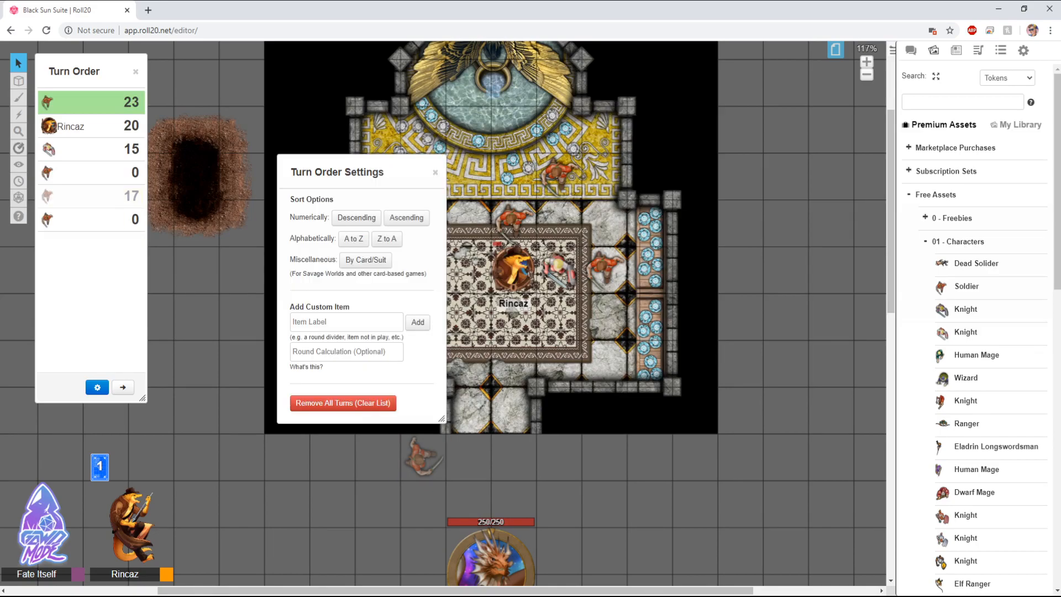
{"action": "left_click", "coordinate": [356, 218]}
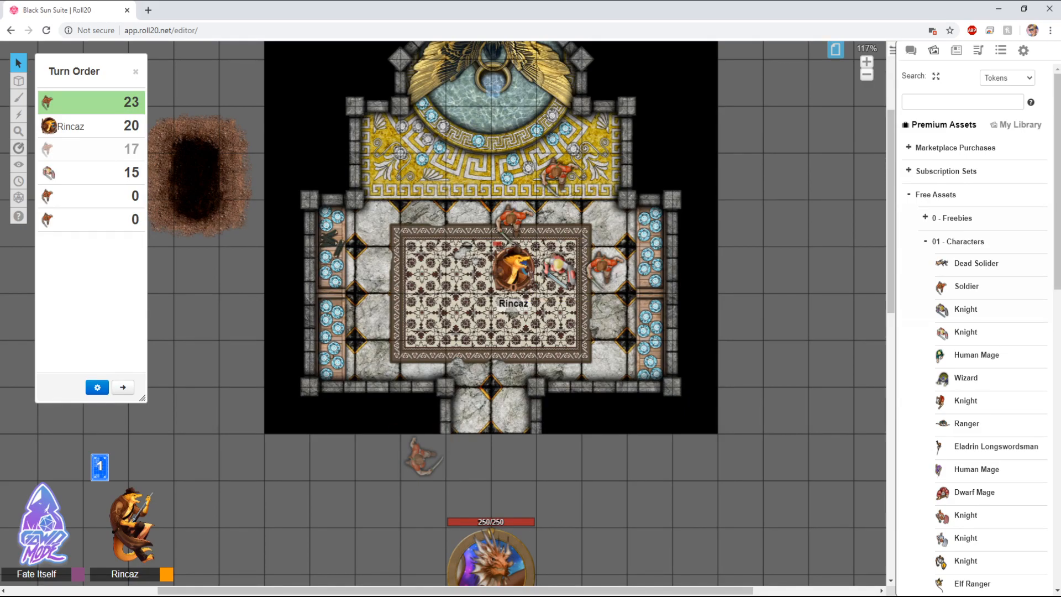
Step: Move the hidden Soldier token back to the token layer
{"action": "mouse_move", "coordinate": [48, 102]}
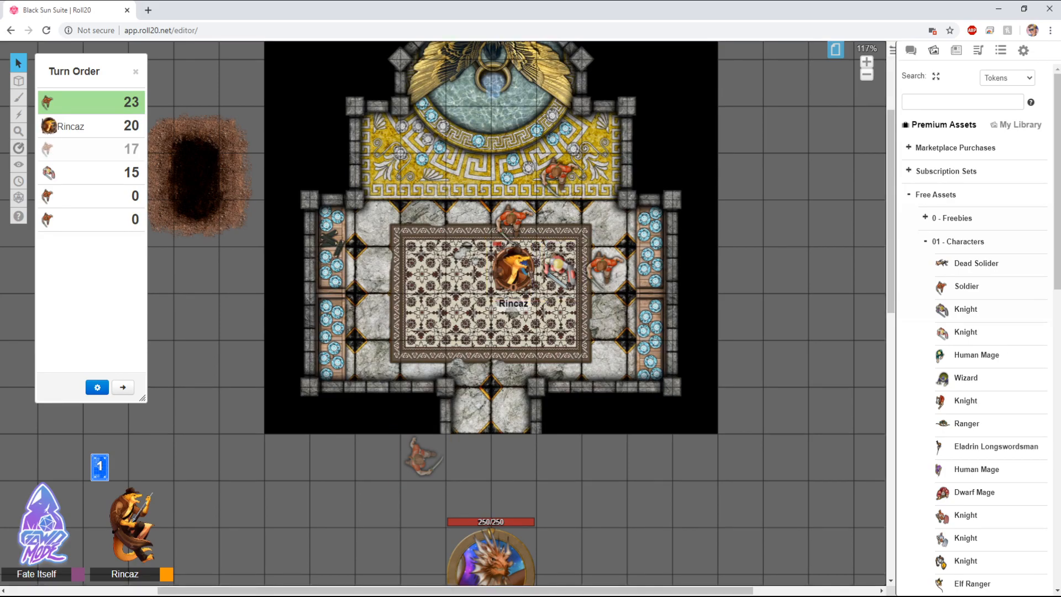
{"action": "left_click_drag", "start_coordinate": [83, 71], "coordinate": [196, 84]}
{"action": "mouse_move", "coordinate": [18, 81]}
{"action": "left_click", "coordinate": [72, 128]}
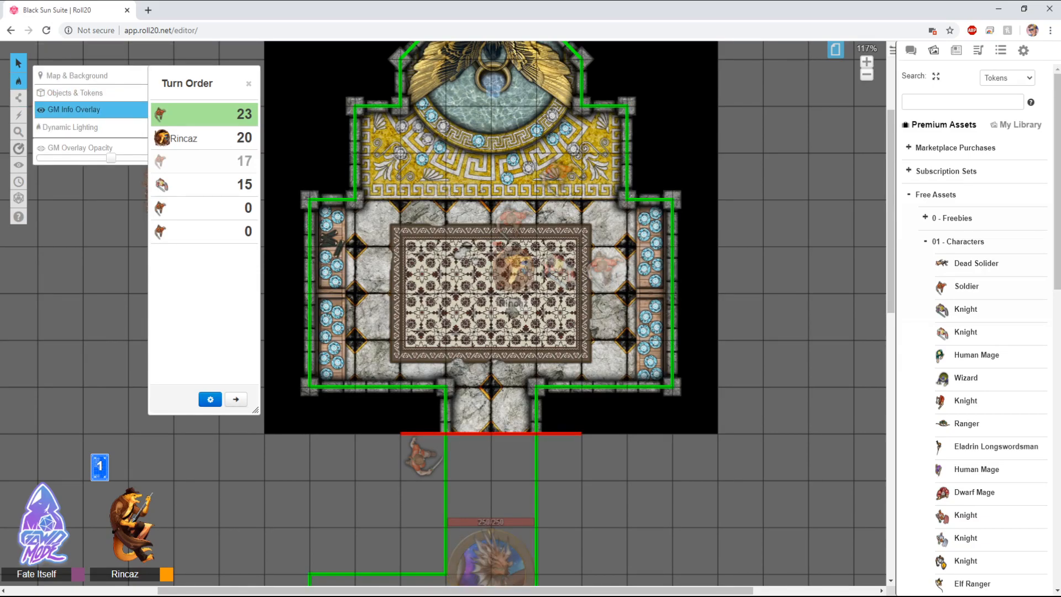
{"action": "left_click", "coordinate": [72, 92]}
{"action": "right_click", "coordinate": [423, 457]}
{"action": "mouse_move", "coordinate": [448, 458]}
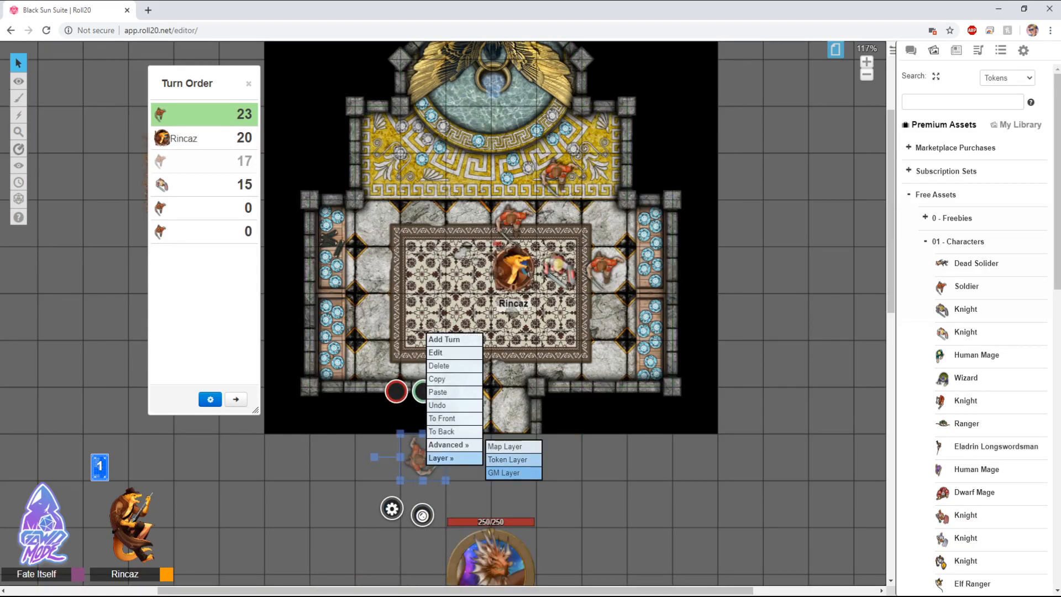
{"action": "left_click", "coordinate": [508, 460]}
Step: Move that Soldier token into the room just below Rincaz
{"action": "mouse_move", "coordinate": [19, 80]}
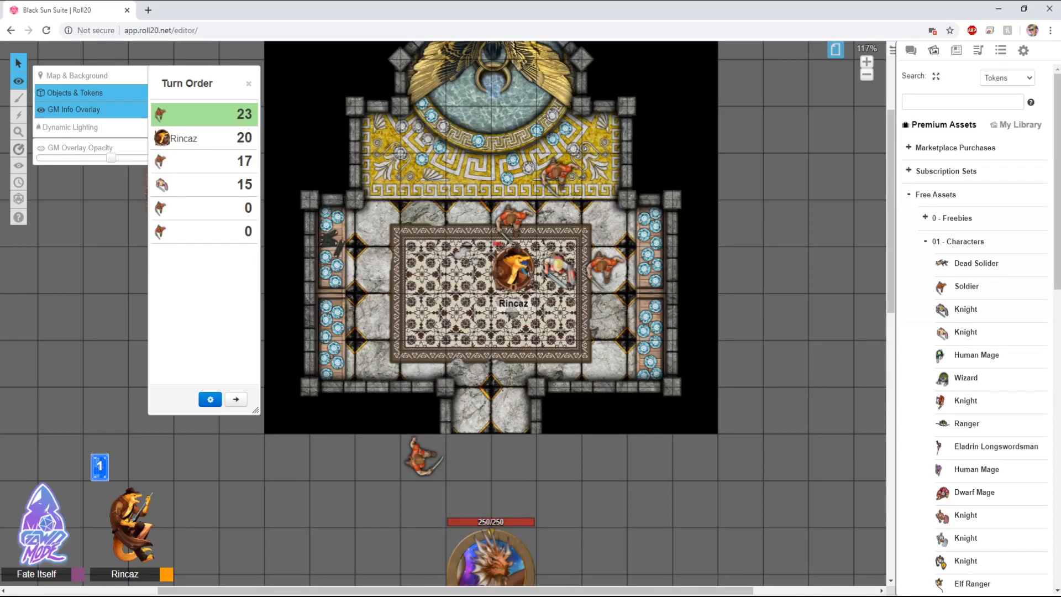
{"action": "left_click", "coordinate": [72, 92]}
{"action": "left_click_drag", "start_coordinate": [422, 457], "coordinate": [468, 457]}
{"action": "left_click_drag", "start_coordinate": [419, 457], "coordinate": [469, 505]}
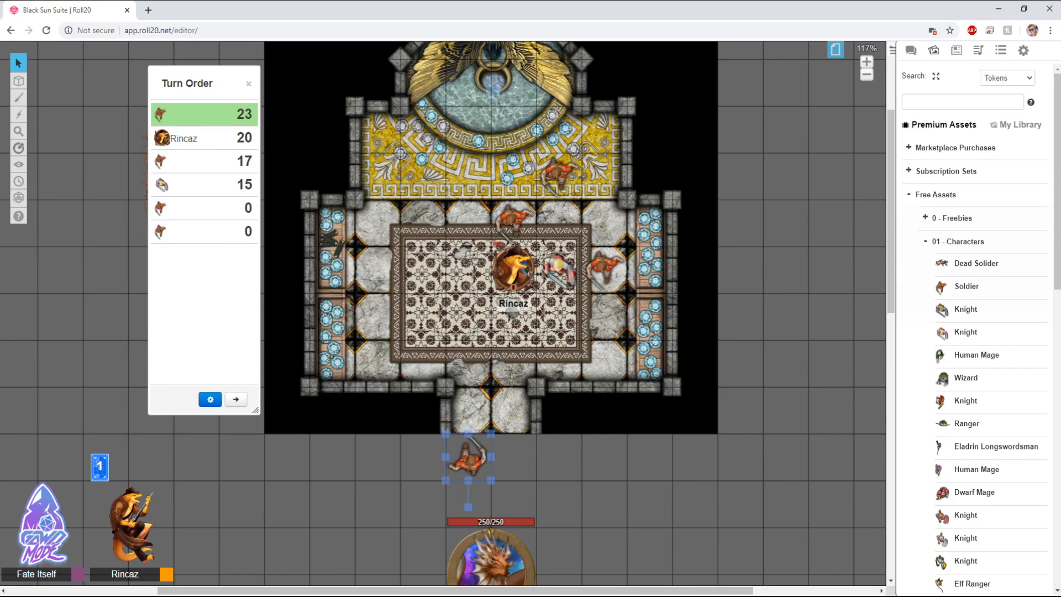
{"action": "left_click_drag", "start_coordinate": [187, 82], "coordinate": [89, 100]}
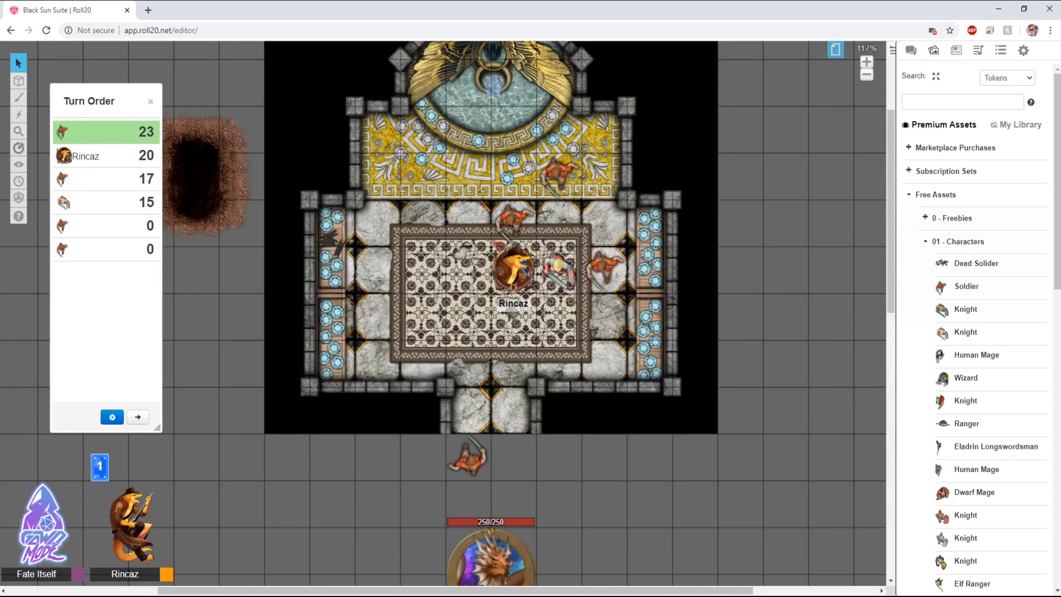
{"action": "left_click", "coordinate": [468, 458]}
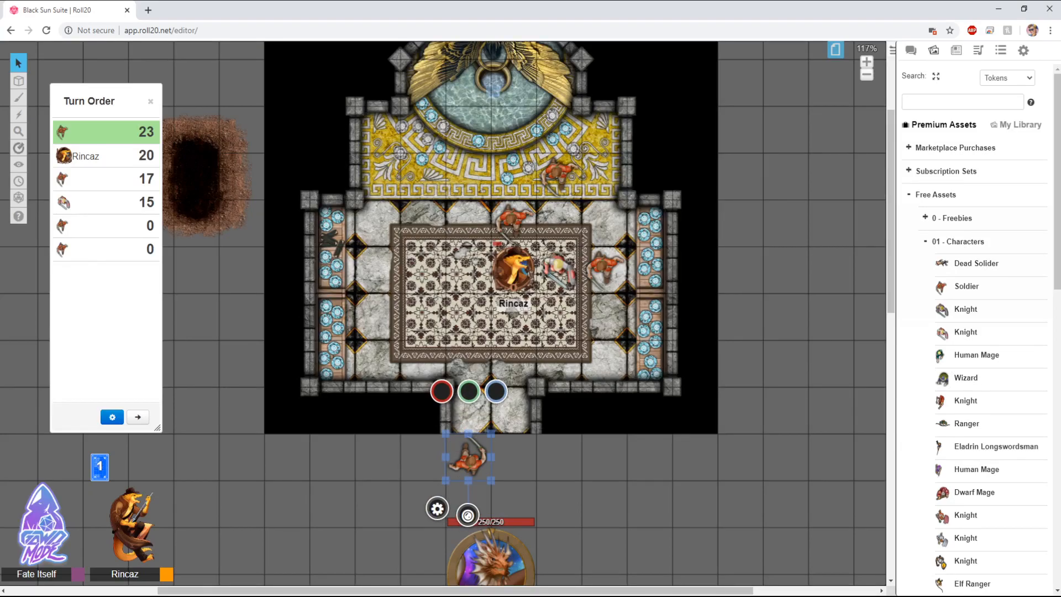
{"action": "left_click_drag", "start_coordinate": [468, 457], "coordinate": [513, 319]}
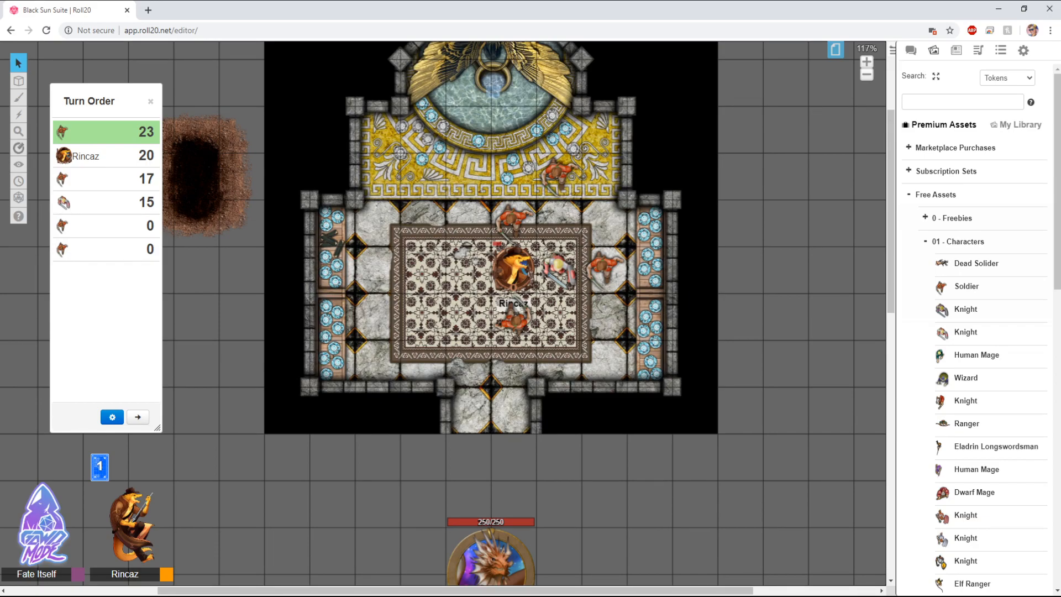
Step: Close the Turn Order panel and open the Advanced Dice Roller
{"action": "left_click_drag", "start_coordinate": [105, 102], "coordinate": [154, 103]}
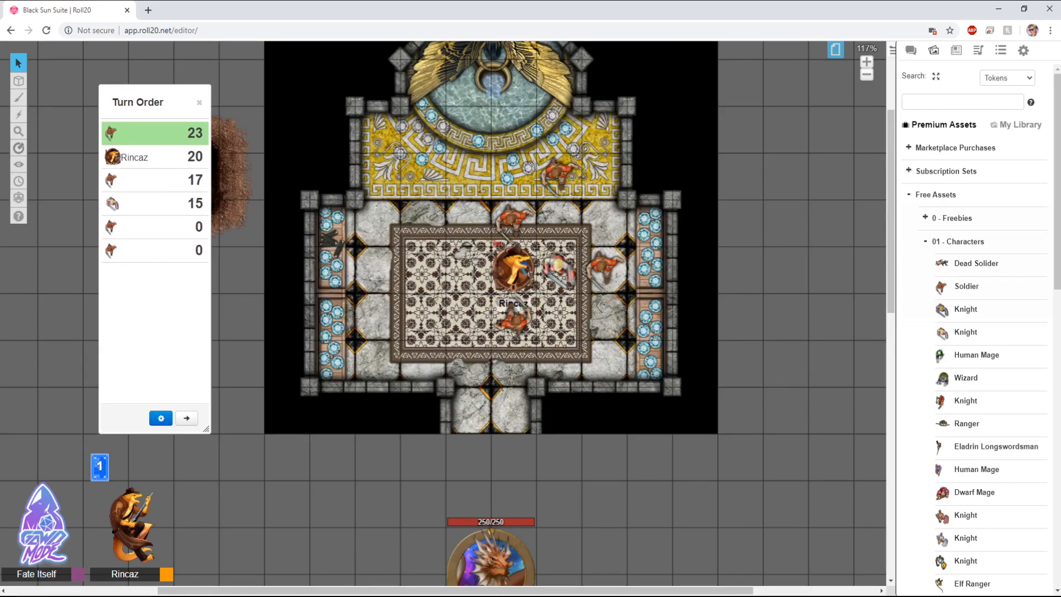
{"action": "left_click", "coordinate": [200, 103]}
{"action": "mouse_move", "coordinate": [19, 198]}
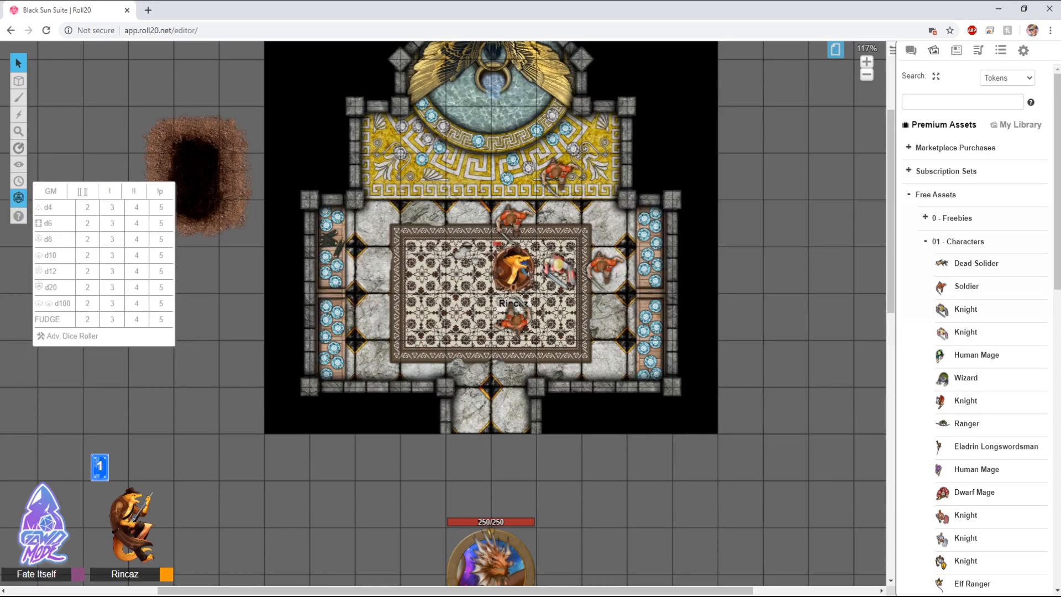
{"action": "left_click", "coordinate": [72, 336]}
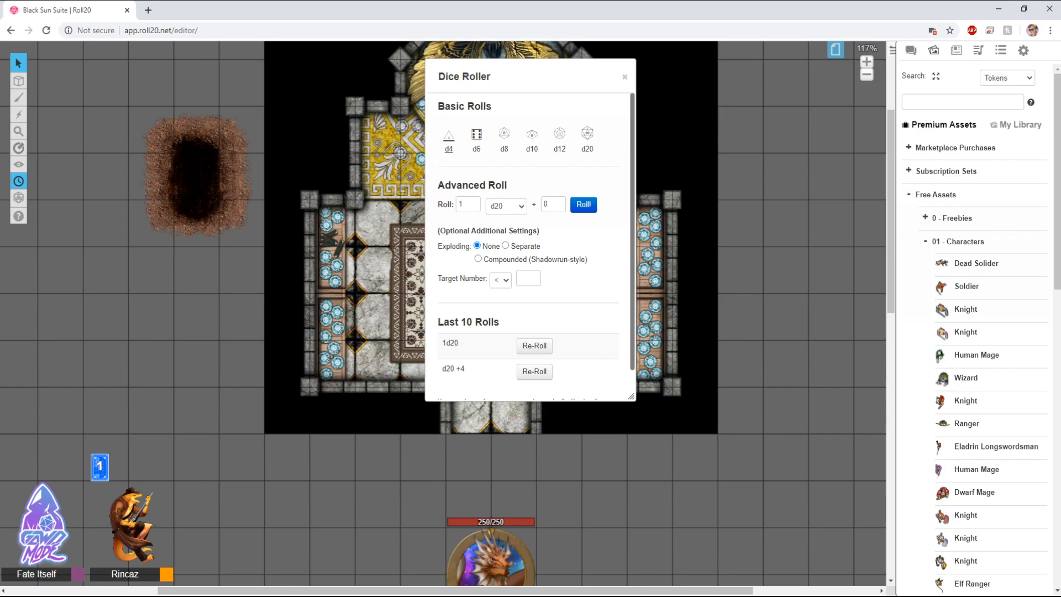
Step: Reopen the Turn Order panel and reposition the Dice Roller dialog over the map's east side
{"action": "left_click_drag", "start_coordinate": [525, 76], "coordinate": [746, 112]}
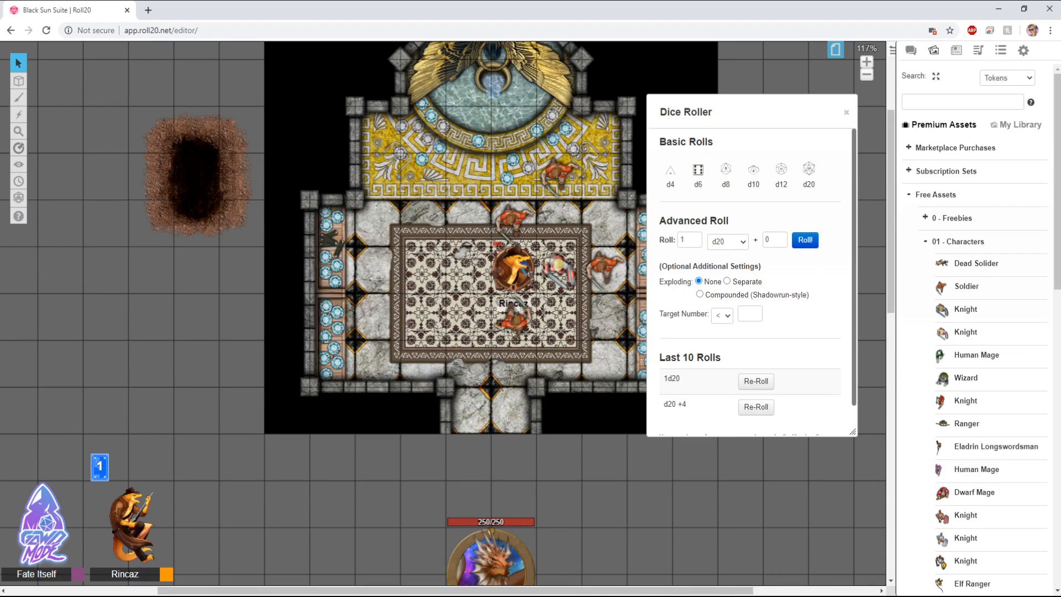
{"action": "left_click_drag", "start_coordinate": [752, 111], "coordinate": [743, 165]}
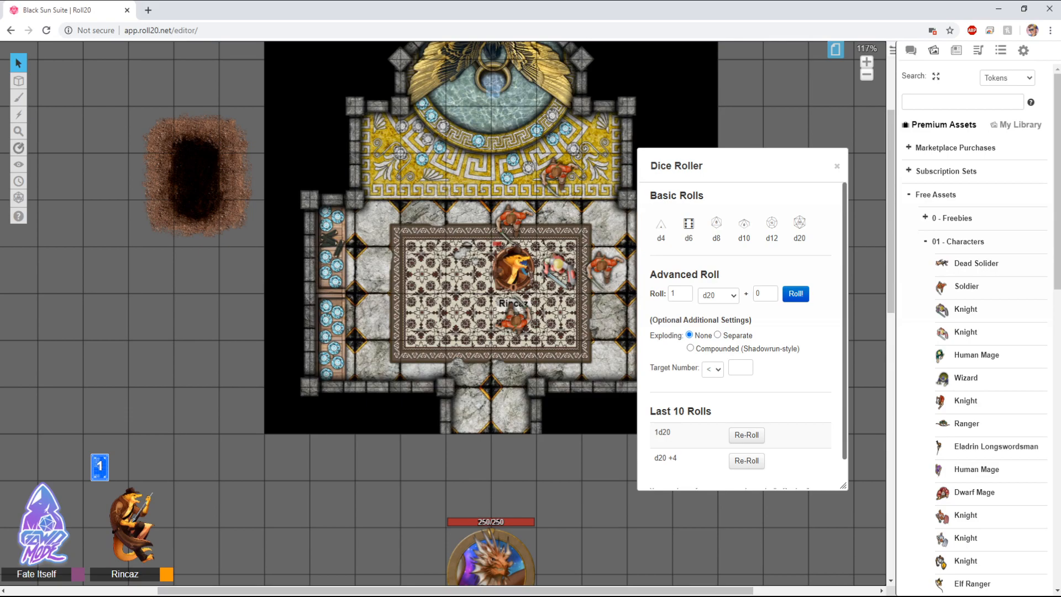
{"action": "left_click_drag", "start_coordinate": [742, 166], "coordinate": [771, 167]}
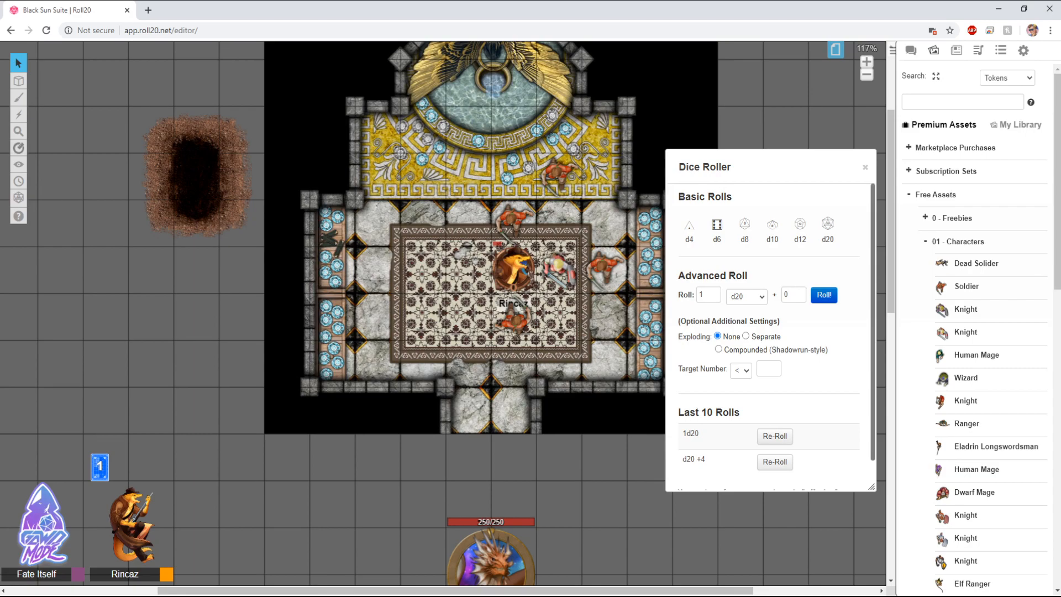
{"action": "left_click_drag", "start_coordinate": [771, 167], "coordinate": [805, 161]}
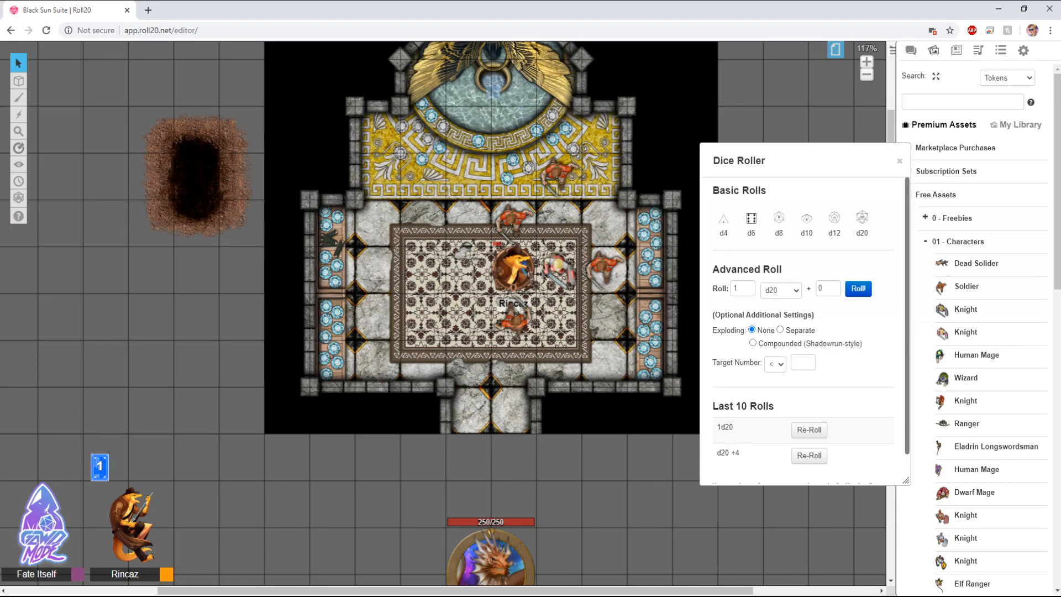
{"action": "left_click", "coordinate": [18, 181]}
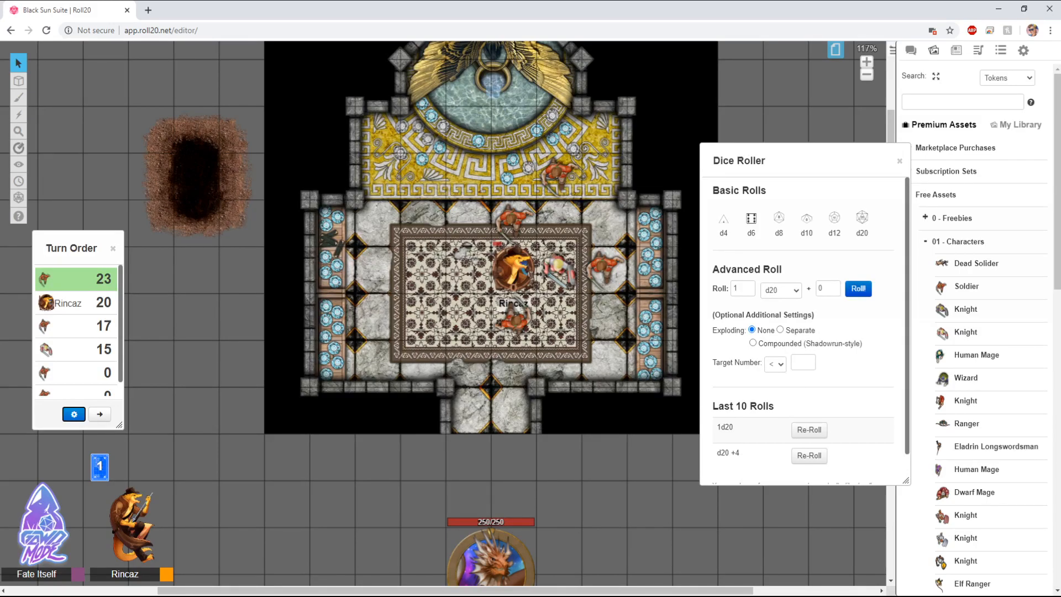
{"action": "left_click_drag", "start_coordinate": [851, 161], "coordinate": [729, 161]}
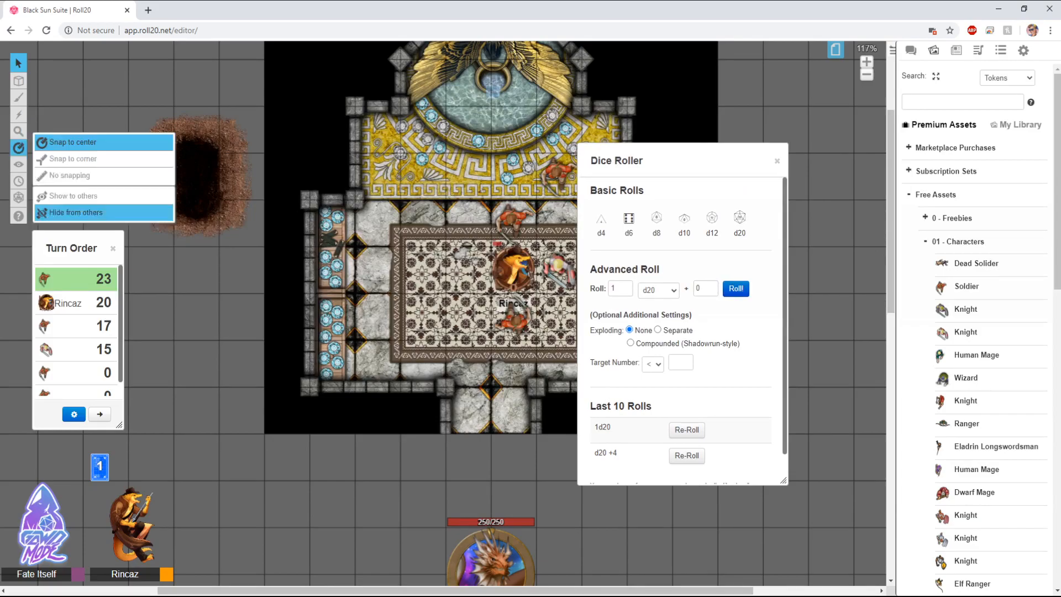
Step: Close the Turn Order panel and the Dice Roller dialog
{"action": "left_click", "coordinate": [114, 248]}
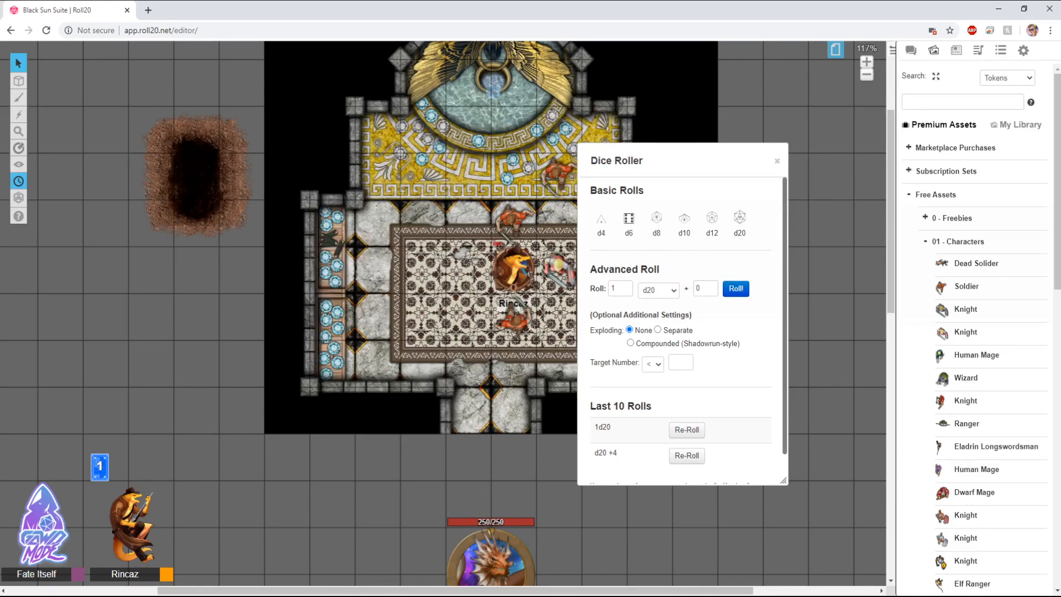
{"action": "mouse_move", "coordinate": [19, 198]}
{"action": "mouse_move", "coordinate": [18, 148]}
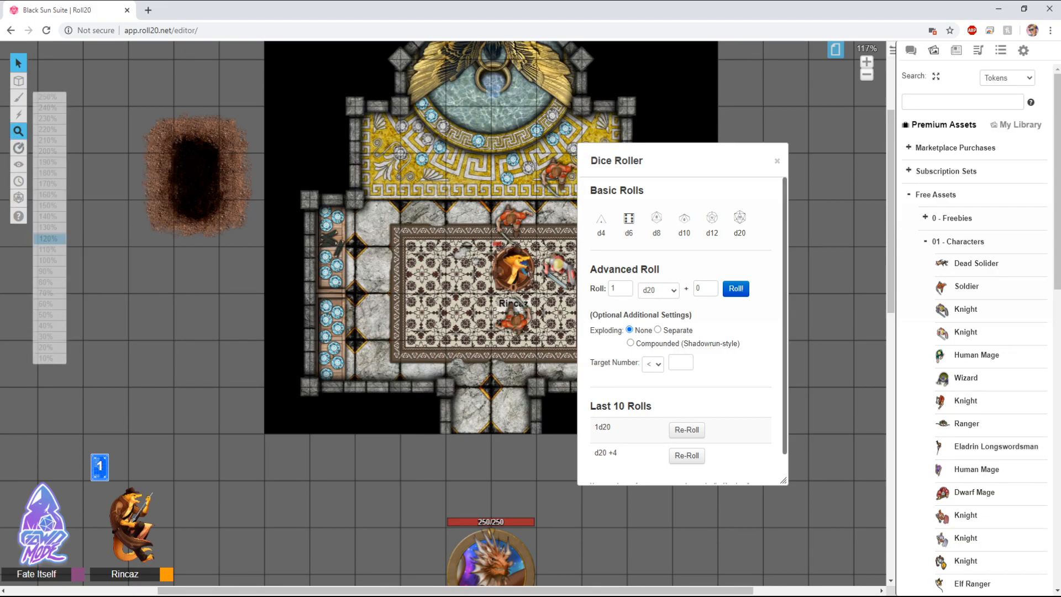
{"action": "mouse_move", "coordinate": [19, 97]}
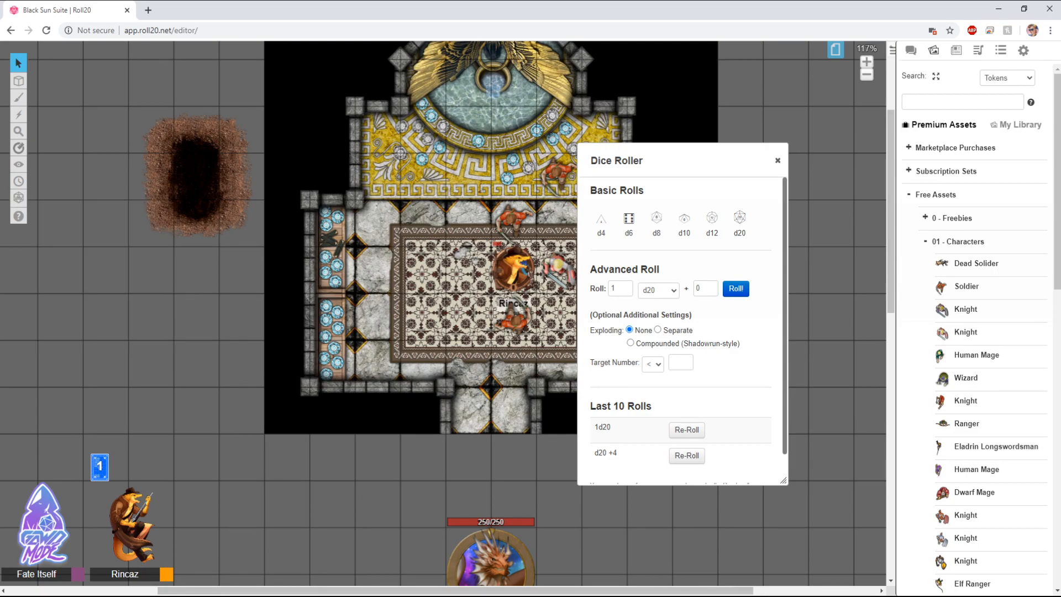
{"action": "left_click", "coordinate": [777, 161]}
Step: Reopen the Advanced Dice Roller from the quick dice menu
{"action": "mouse_move", "coordinate": [18, 198]}
{"action": "left_click", "coordinate": [69, 335]}
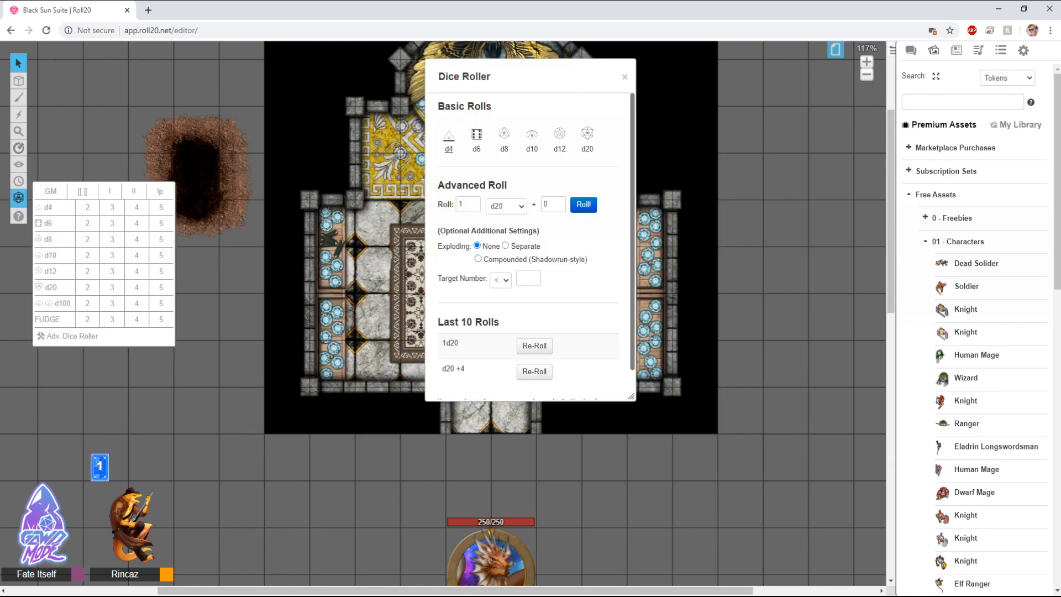
{"action": "scroll", "coordinate": [528, 247], "scroll_direction": "down", "scroll_amount": 1}
{"action": "scroll", "coordinate": [528, 247], "scroll_direction": "up", "scroll_amount": 1}
Step: Roll 4dF and 2d8 from the quick dice menu
{"action": "mouse_move", "coordinate": [19, 197]}
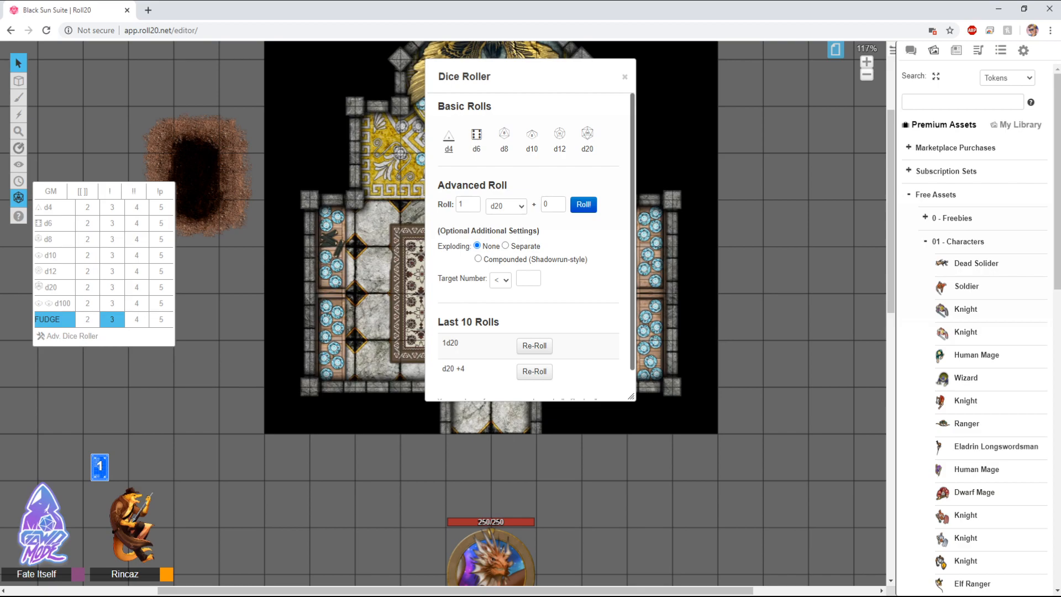
{"action": "left_click", "coordinate": [136, 319]}
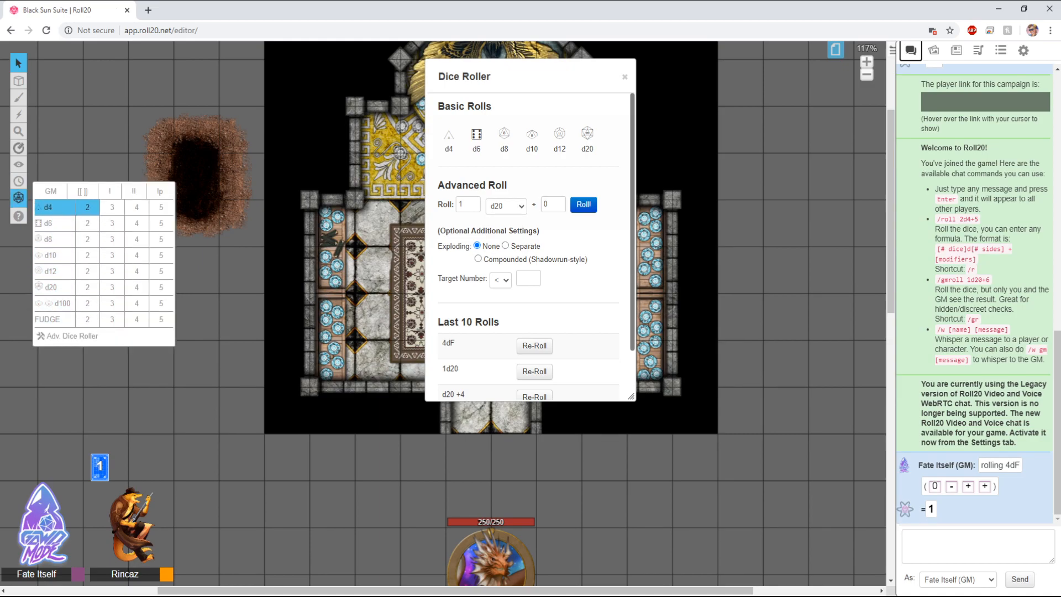
{"action": "left_click", "coordinate": [87, 239]}
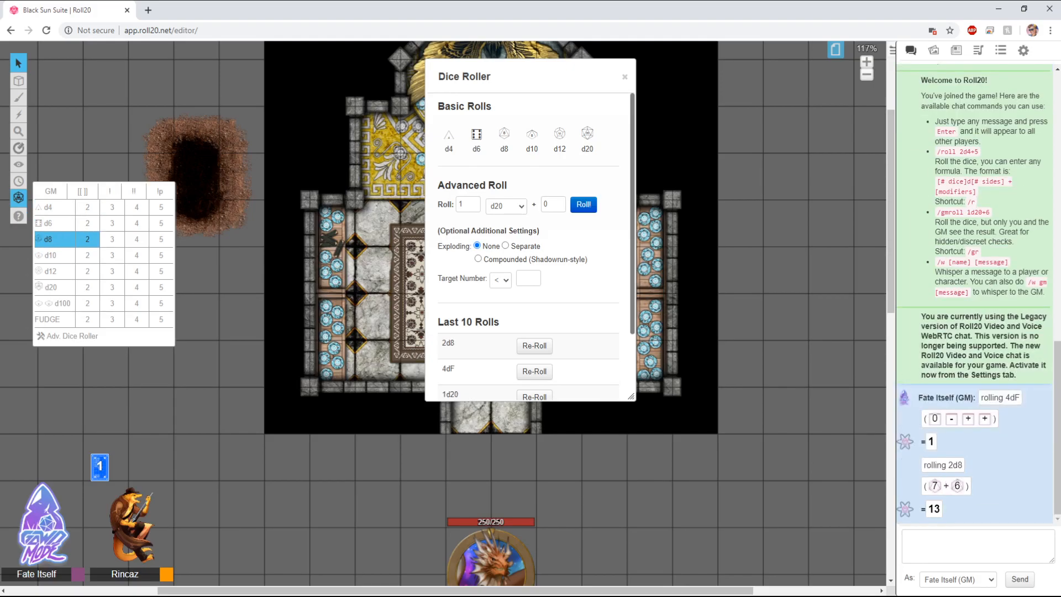
Step: Roll a d4, 3d8 and 5d20 from the quick dice menu
{"action": "left_click", "coordinate": [54, 207]}
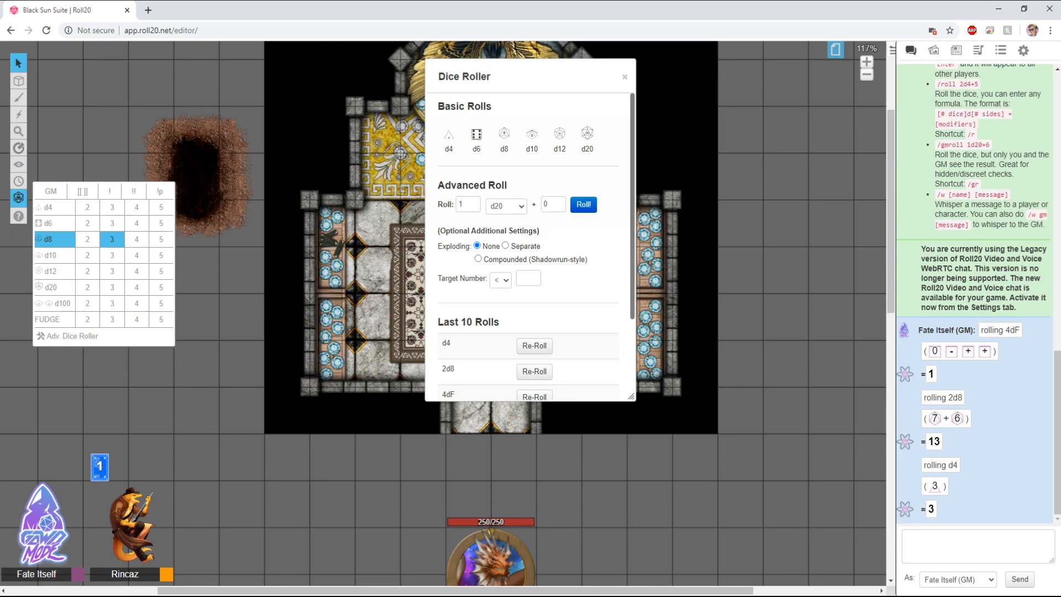
{"action": "left_click", "coordinate": [112, 239]}
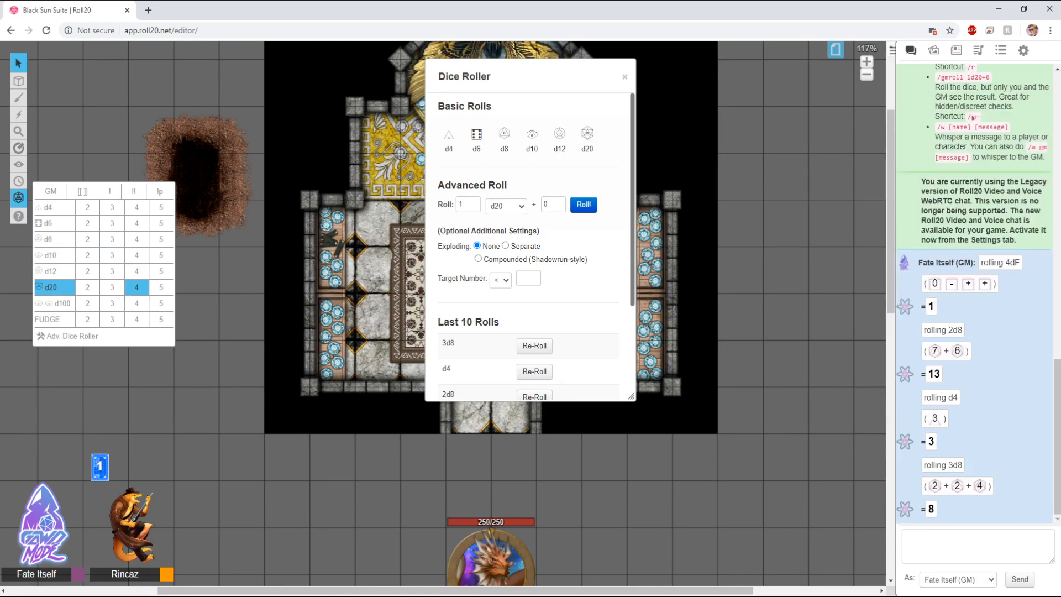
{"action": "left_click", "coordinate": [161, 287]}
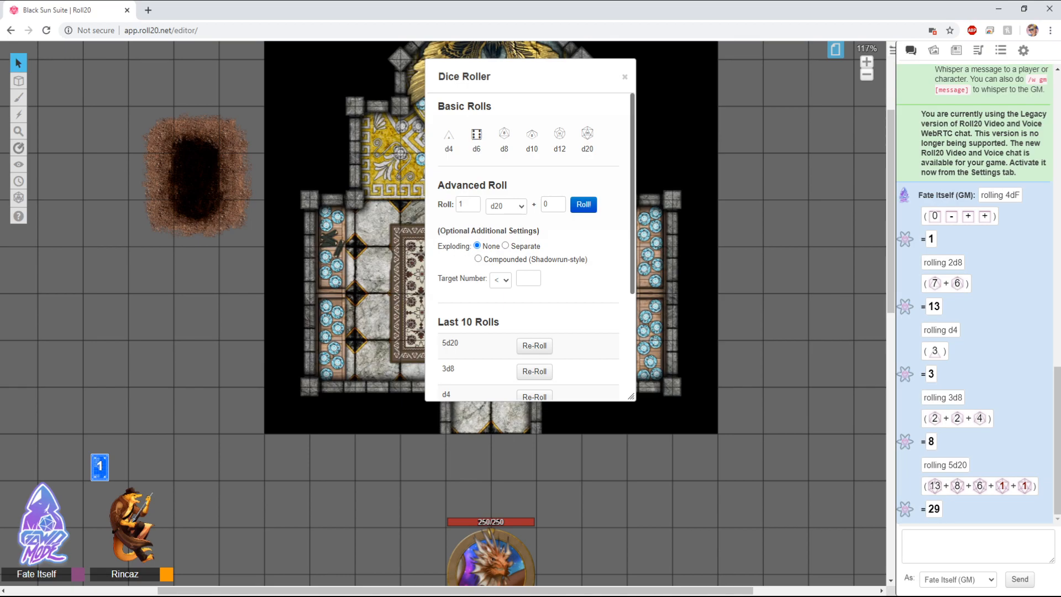
Step: Close and reopen the Advanced Dice Roller, moving it over the map's west side
{"action": "mouse_move", "coordinate": [18, 198]}
{"action": "left_click", "coordinate": [625, 76]}
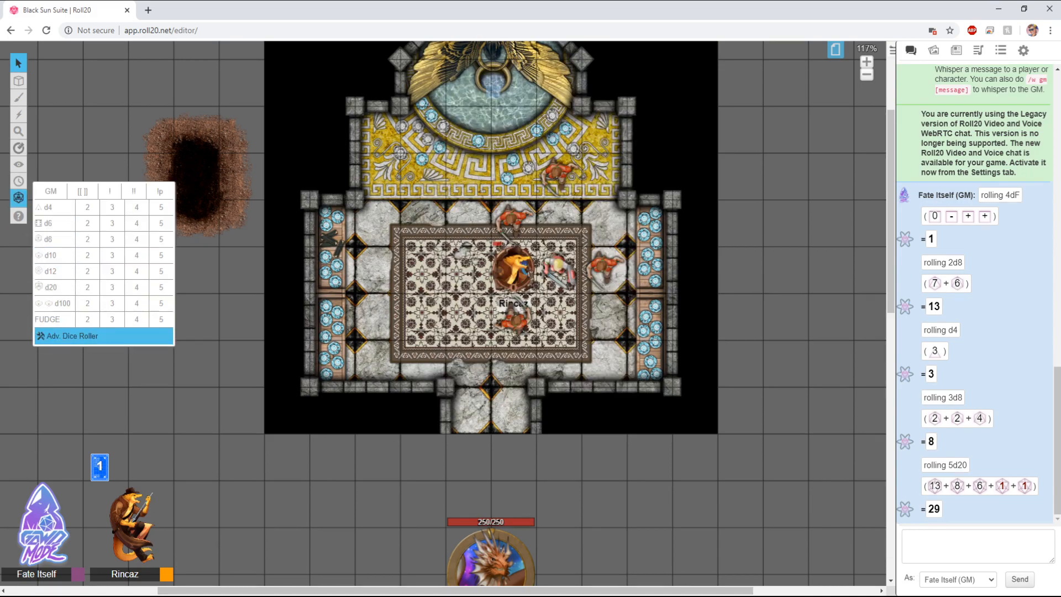
{"action": "left_click", "coordinate": [72, 335]}
{"action": "left_click_drag", "start_coordinate": [506, 77], "coordinate": [327, 85]}
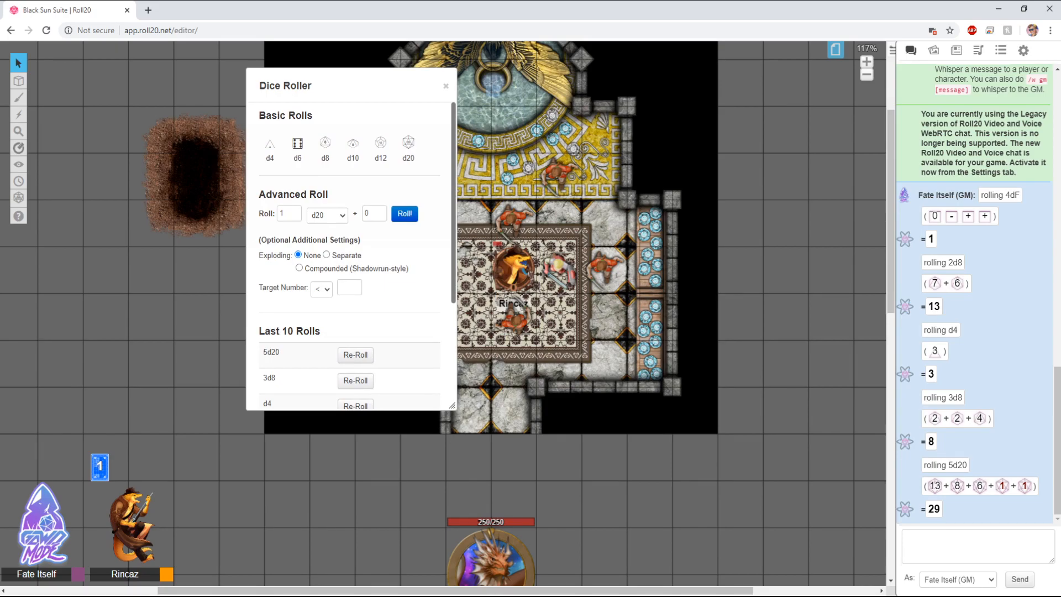
Step: Enable 3D dice and automatic 3D dice rolling in My Settings
{"action": "scroll", "coordinate": [348, 254], "scroll_direction": "down", "scroll_amount": 3}
{"action": "scroll", "coordinate": [348, 254], "scroll_direction": "up", "scroll_amount": 3}
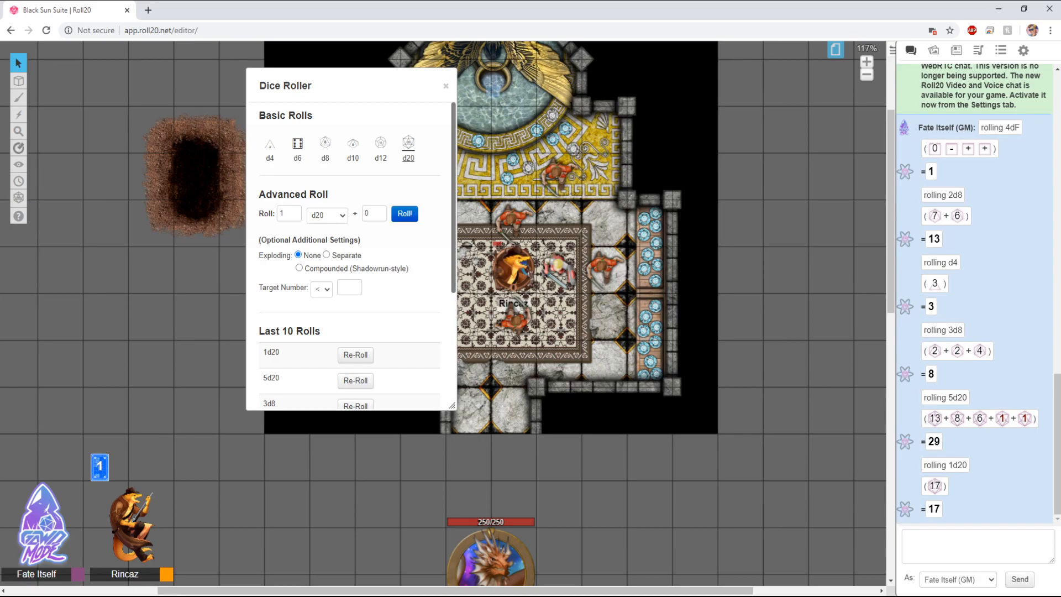
{"action": "scroll", "coordinate": [357, 255], "scroll_direction": "down", "scroll_amount": 1}
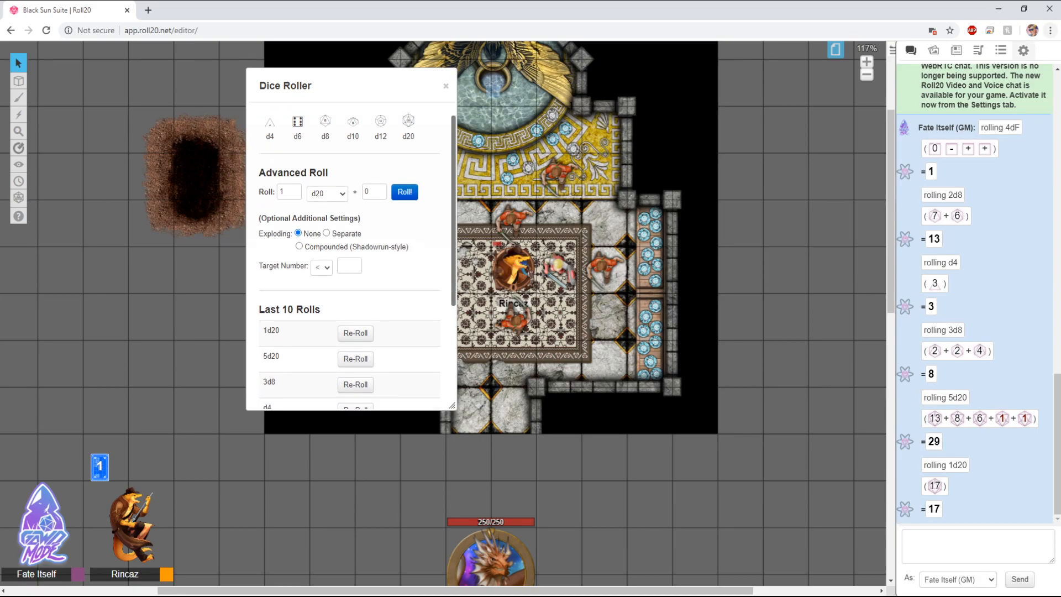
{"action": "left_click", "coordinate": [1023, 51]}
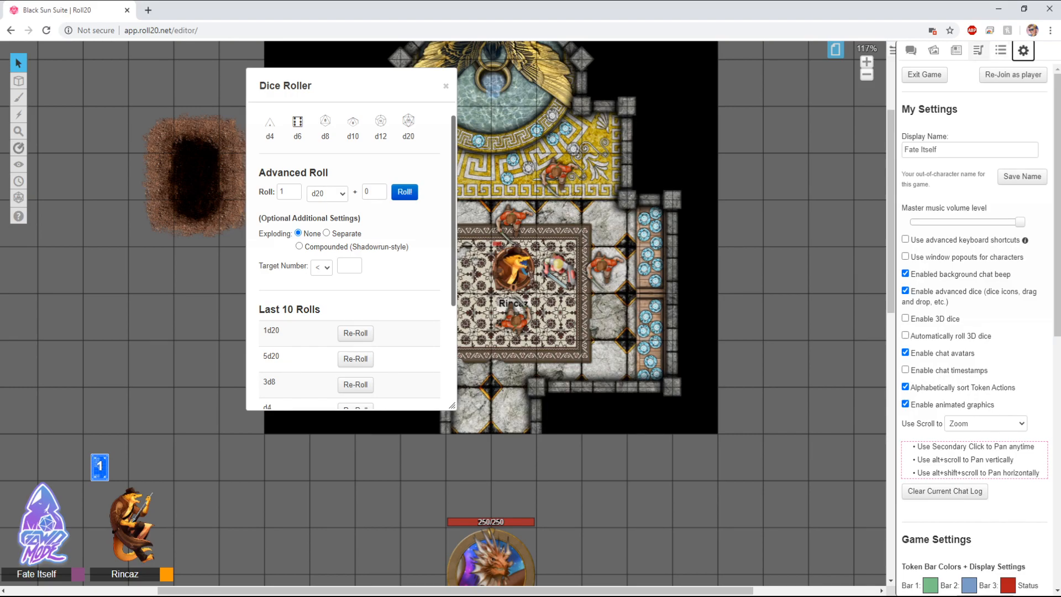
{"action": "left_click", "coordinate": [905, 319]}
{"action": "left_click", "coordinate": [905, 335]}
Step: Roll a d20 with the basic roll, move the Dice Roller east and show the chat log
{"action": "left_click", "coordinate": [408, 127]}
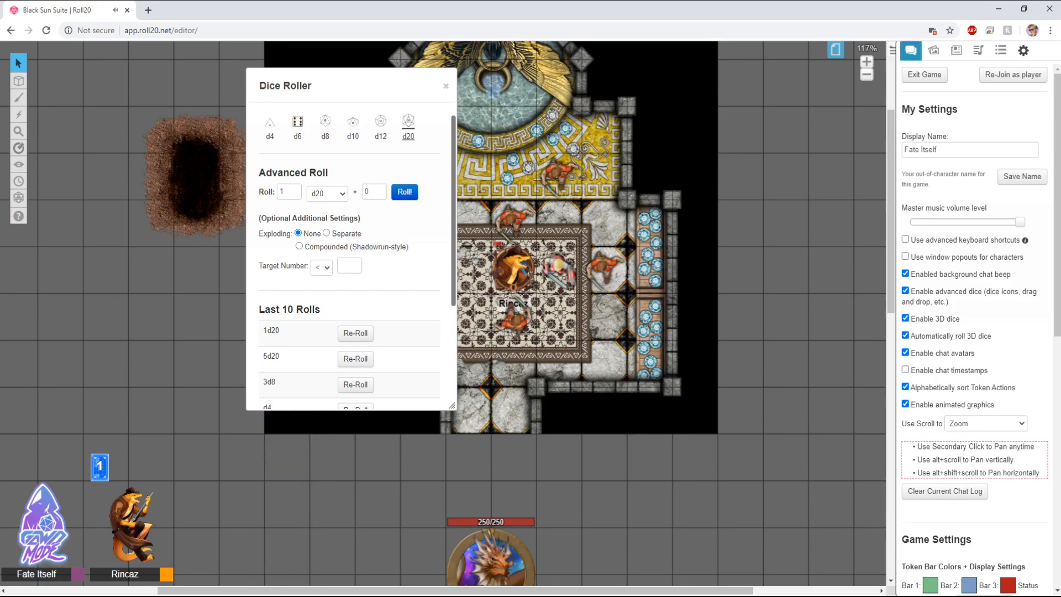
{"action": "left_click_drag", "start_coordinate": [386, 85], "coordinate": [633, 134]}
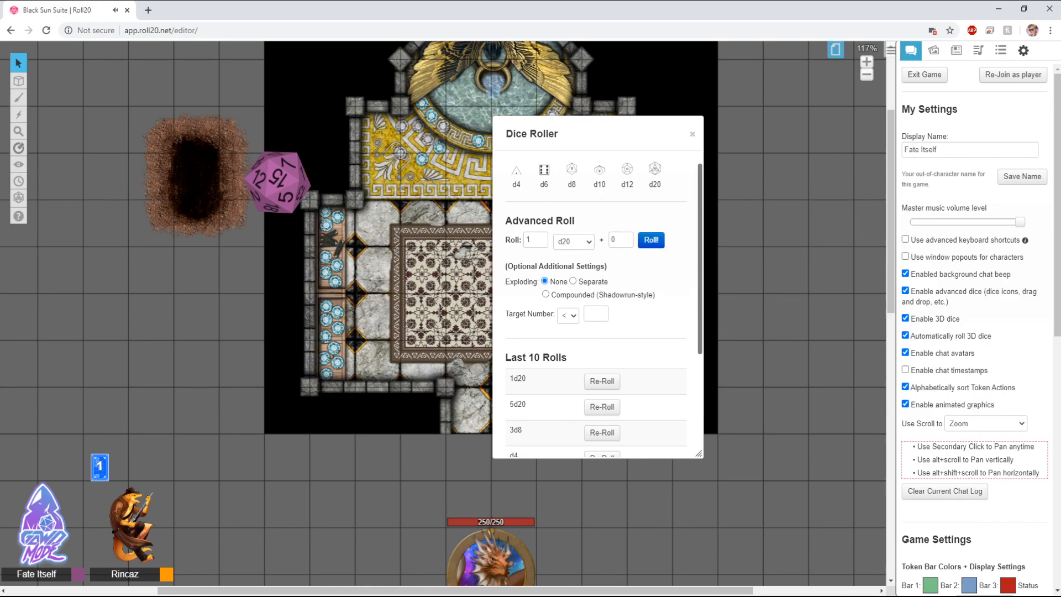
{"action": "left_click", "coordinate": [911, 50]}
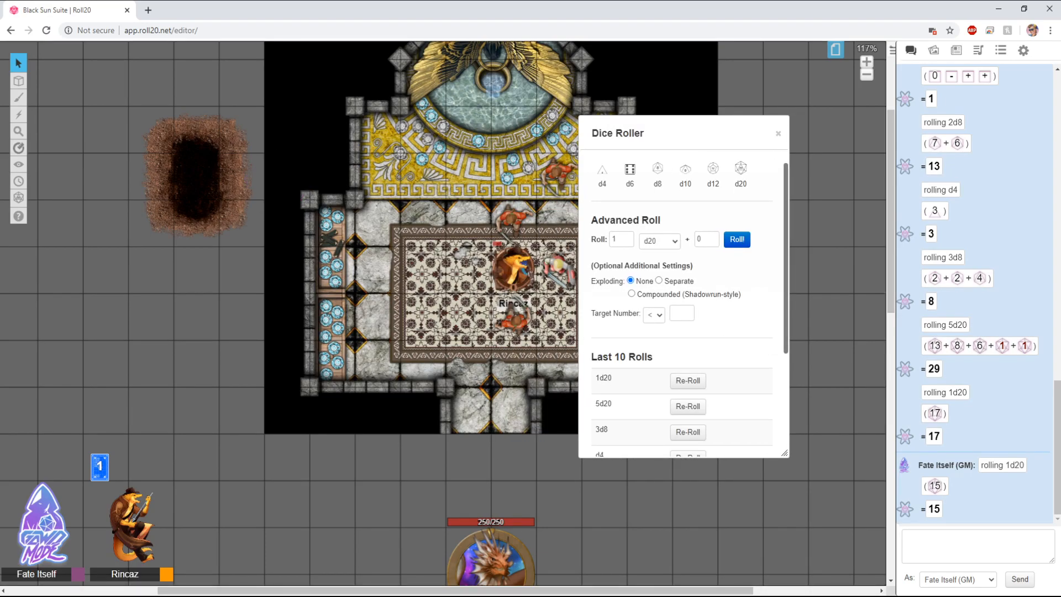
Step: Roll 1d20 from the Advanced Roll section with 3D dice
{"action": "left_click_drag", "start_coordinate": [684, 134], "coordinate": [379, 140]}
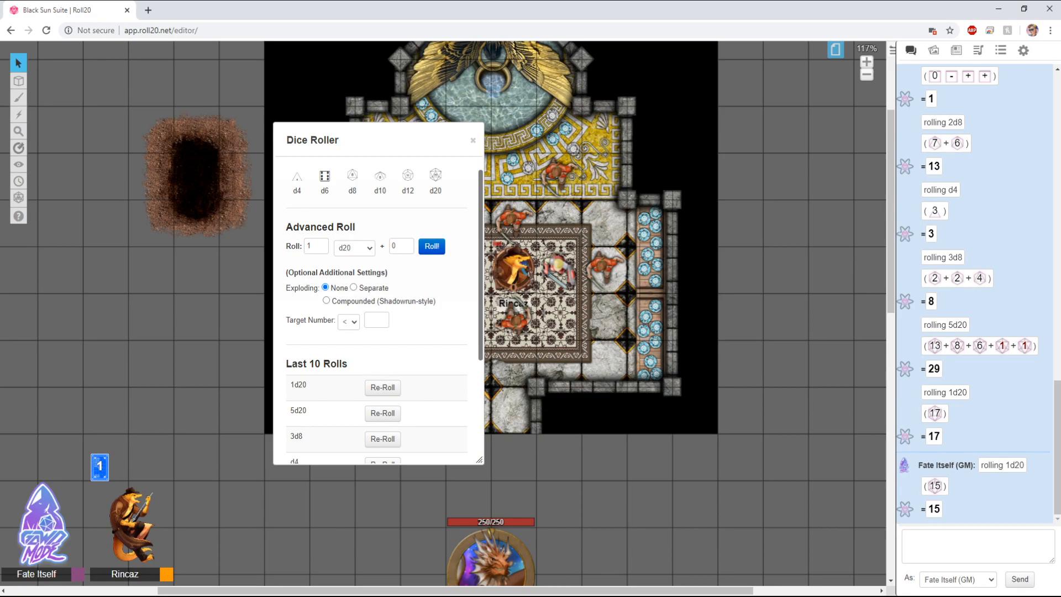
{"action": "left_click", "coordinate": [1001, 51]}
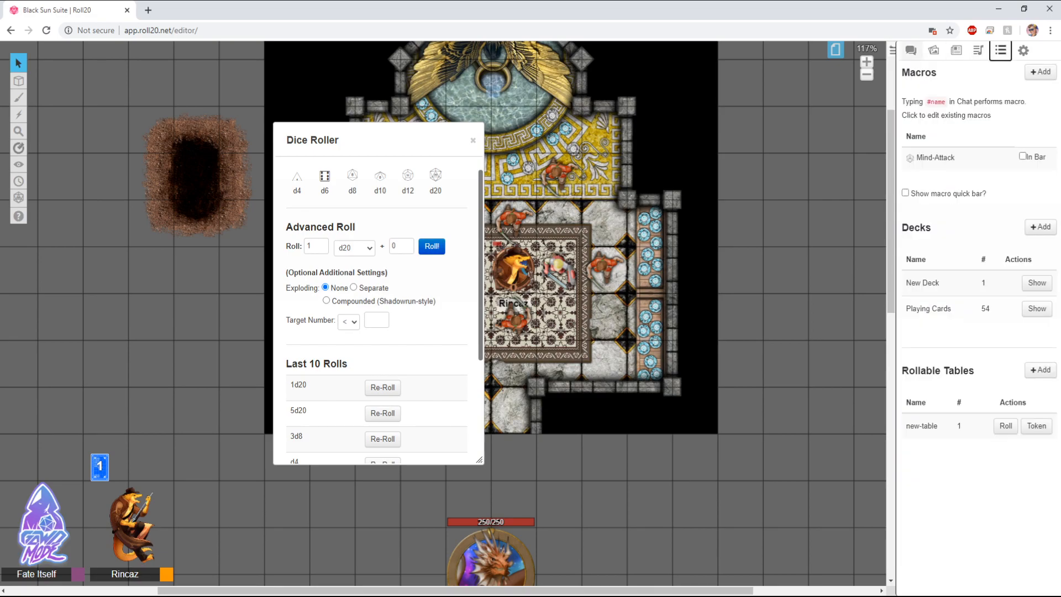
{"action": "left_click", "coordinate": [911, 51]}
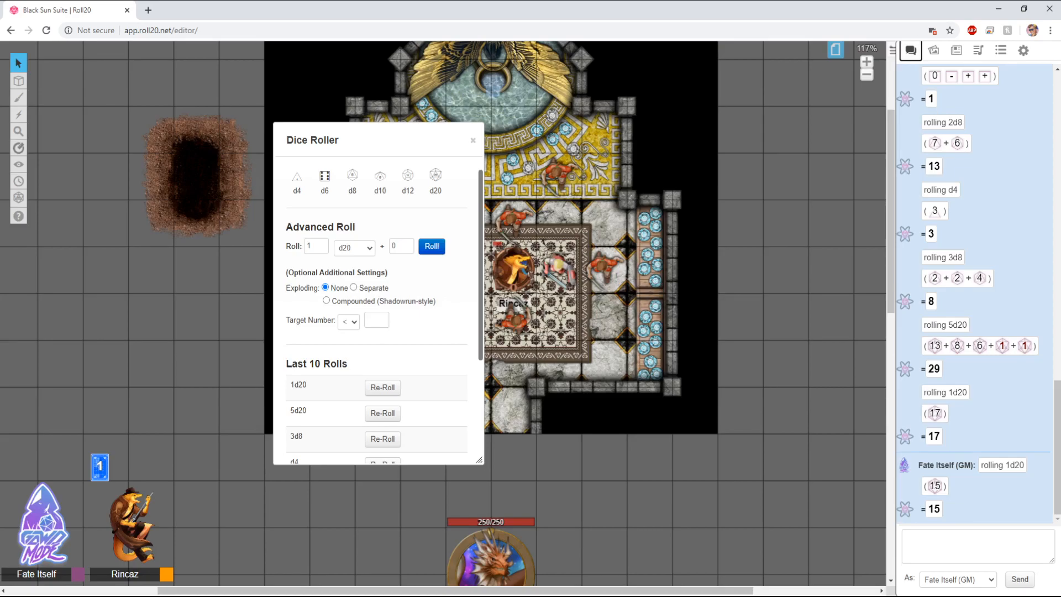
{"action": "left_click_drag", "start_coordinate": [379, 140], "coordinate": [667, 140]}
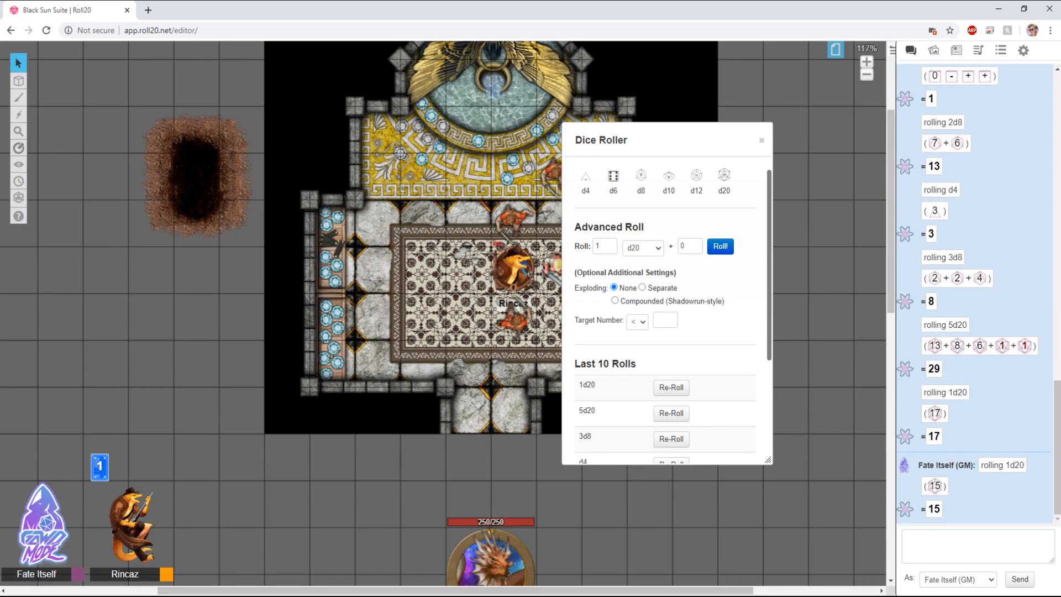
{"action": "left_click", "coordinate": [720, 246]}
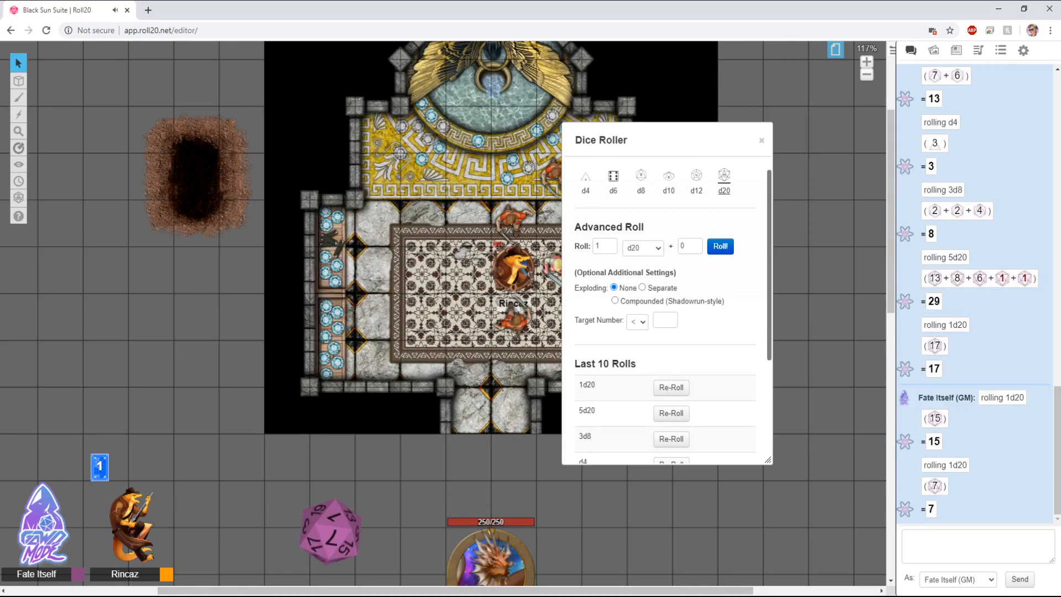
Step: Roll 4d12 + 4 from the Advanced Roll section
{"action": "left_click_drag", "start_coordinate": [663, 140], "coordinate": [442, 115]}
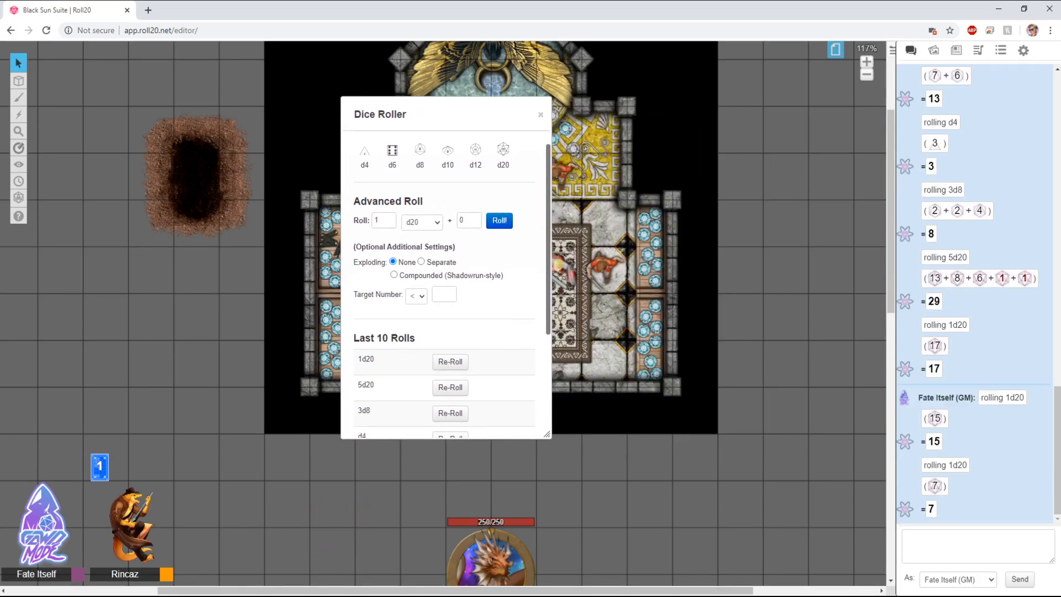
{"action": "scroll", "coordinate": [445, 277], "scroll_direction": "down", "scroll_amount": 1}
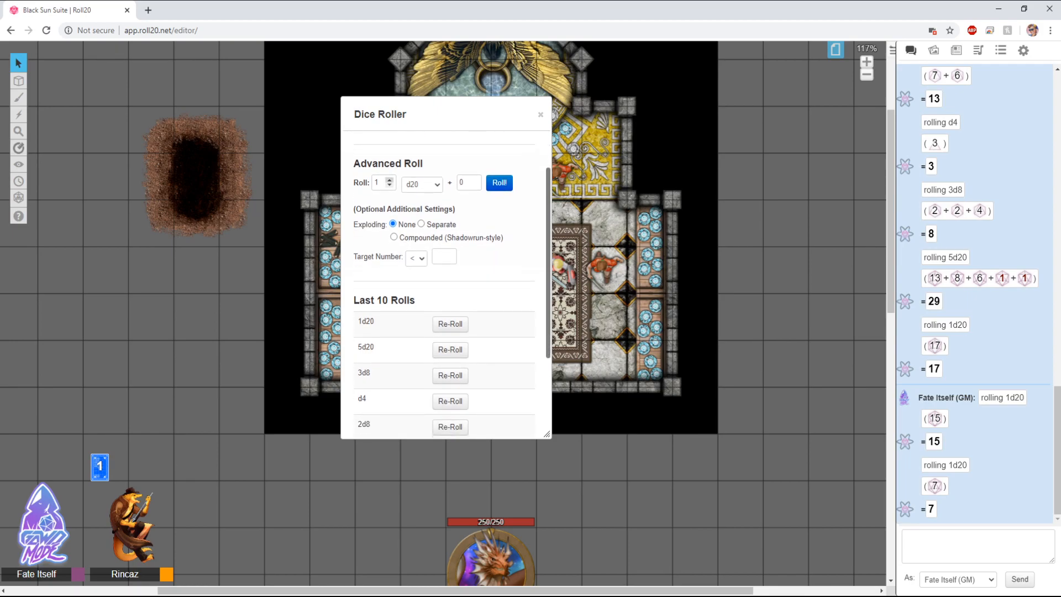
{"action": "left_click", "coordinate": [390, 181]}
{"action": "left_click", "coordinate": [390, 186]}
{"action": "left_click", "coordinate": [390, 180]}
{"action": "left_click", "coordinate": [422, 185]}
{"action": "left_click", "coordinate": [391, 186]}
{"action": "left_click", "coordinate": [390, 185]}
{"action": "left_click", "coordinate": [475, 179]}
{"action": "left_click", "coordinate": [475, 180]}
{"action": "left_click", "coordinate": [474, 179]}
{"action": "left_click", "coordinate": [474, 180]}
{"action": "left_click", "coordinate": [474, 184]}
{"action": "left_click", "coordinate": [499, 182]}
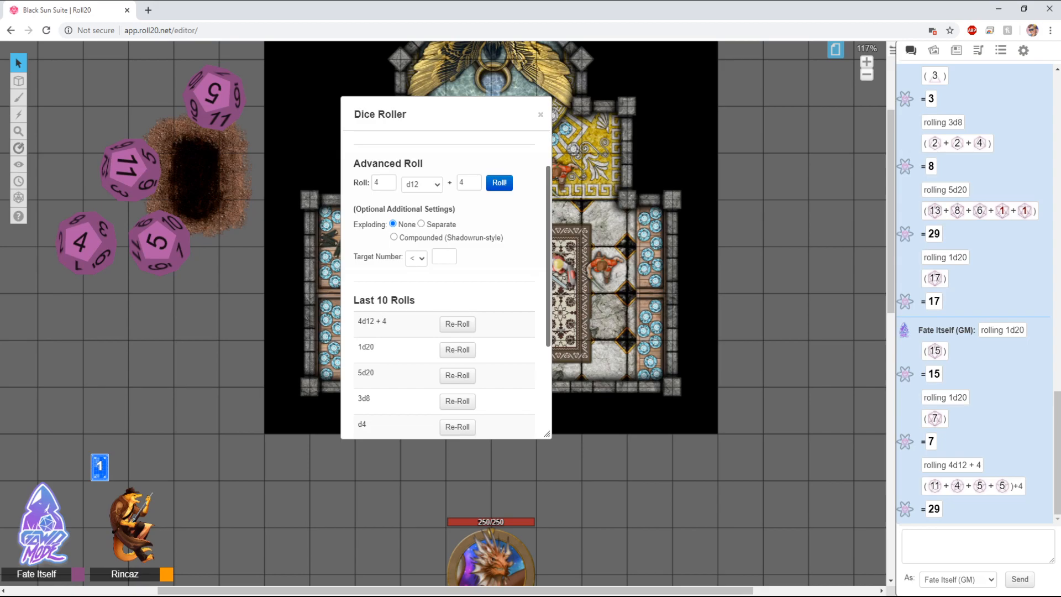
Step: Set the Advanced Roll to 1 d8 plus 3
{"action": "scroll", "coordinate": [445, 285], "scroll_direction": "down", "scroll_amount": 1}
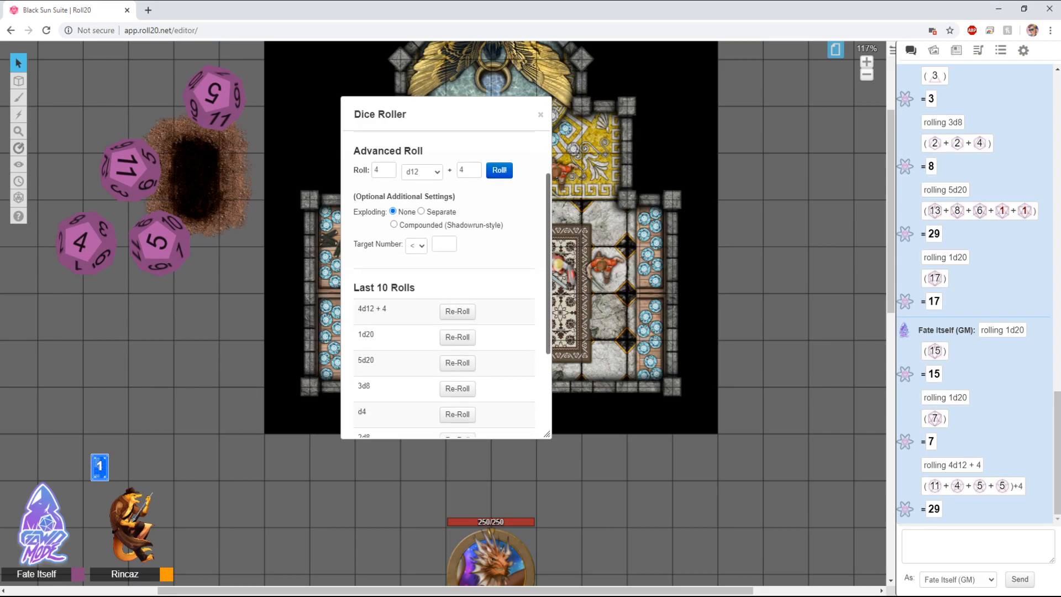
{"action": "scroll", "coordinate": [444, 285], "scroll_direction": "down", "scroll_amount": 1}
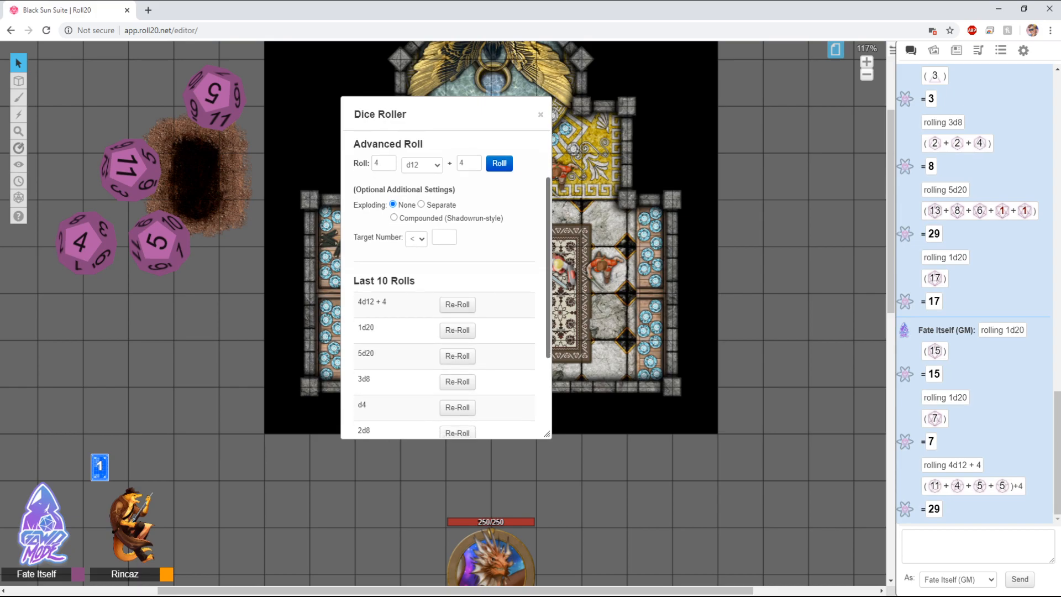
{"action": "scroll", "coordinate": [445, 285], "scroll_direction": "down", "scroll_amount": 4}
{"action": "scroll", "coordinate": [445, 284], "scroll_direction": "down", "scroll_amount": 2}
{"action": "scroll", "coordinate": [444, 285], "scroll_direction": "up", "scroll_amount": 5}
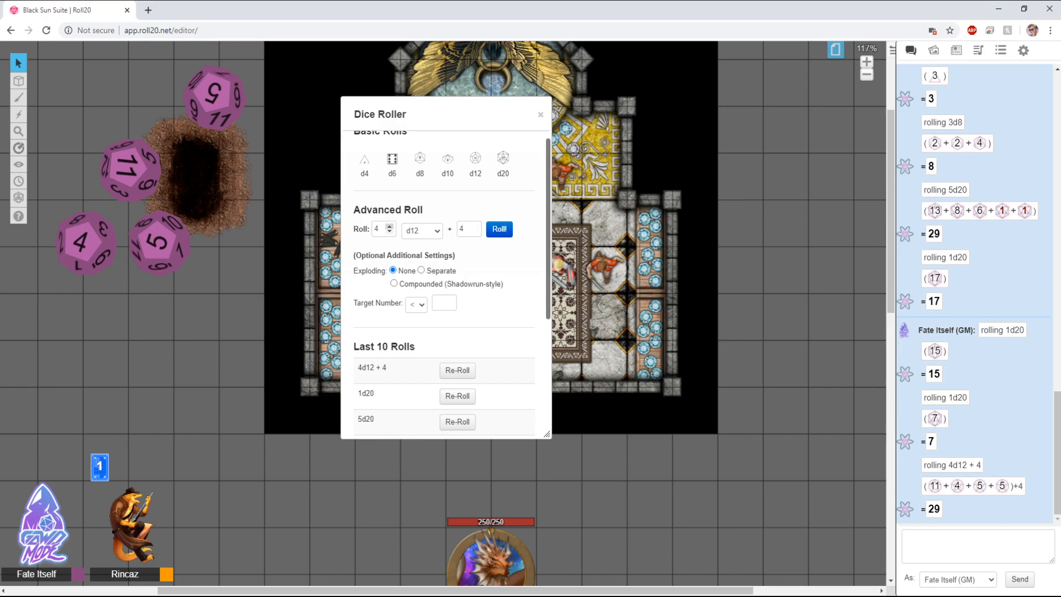
{"action": "left_click", "coordinate": [390, 232]}
{"action": "left_click", "coordinate": [422, 231]}
{"action": "left_click", "coordinate": [422, 265]}
{"action": "left_click", "coordinate": [474, 232]}
{"action": "left_click", "coordinate": [475, 231]}
{"action": "left_click", "coordinate": [474, 231]}
{"action": "left_click", "coordinate": [475, 226]}
{"action": "left_click", "coordinate": [475, 226]}
Step: Scroll through the Dice Roller's Last 10 Rolls list
{"action": "scroll", "coordinate": [445, 285], "scroll_direction": "down", "scroll_amount": 5}
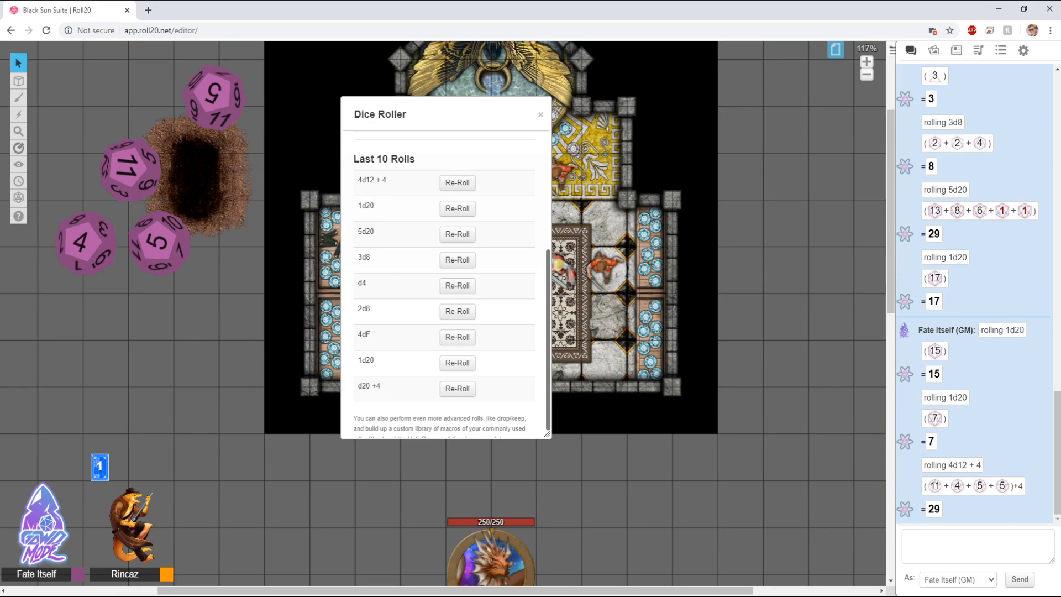
{"action": "scroll", "coordinate": [445, 276], "scroll_direction": "up", "scroll_amount": 3}
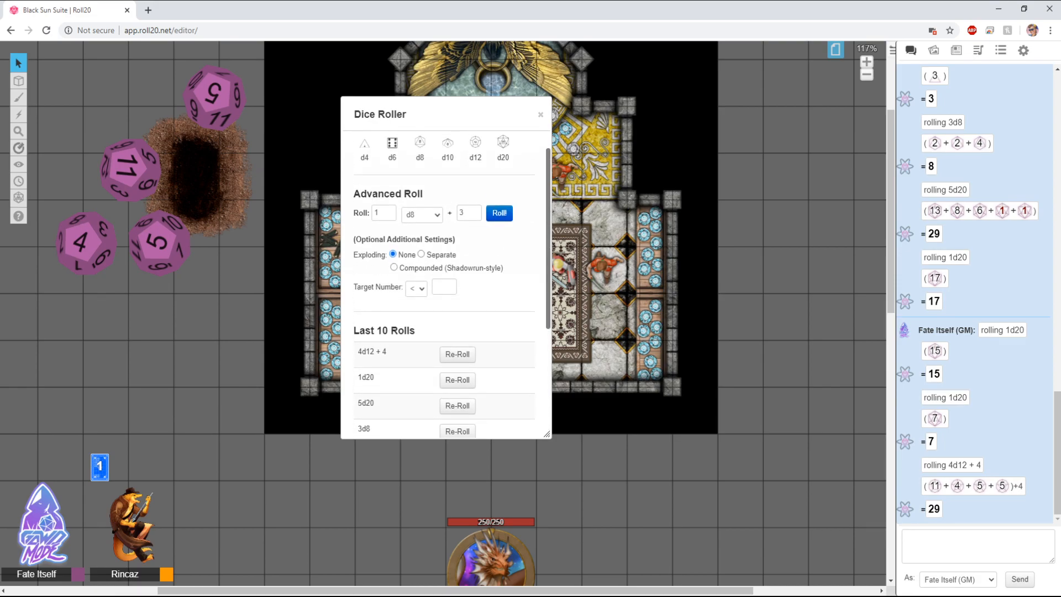
{"action": "scroll", "coordinate": [444, 277], "scroll_direction": "down", "scroll_amount": 3}
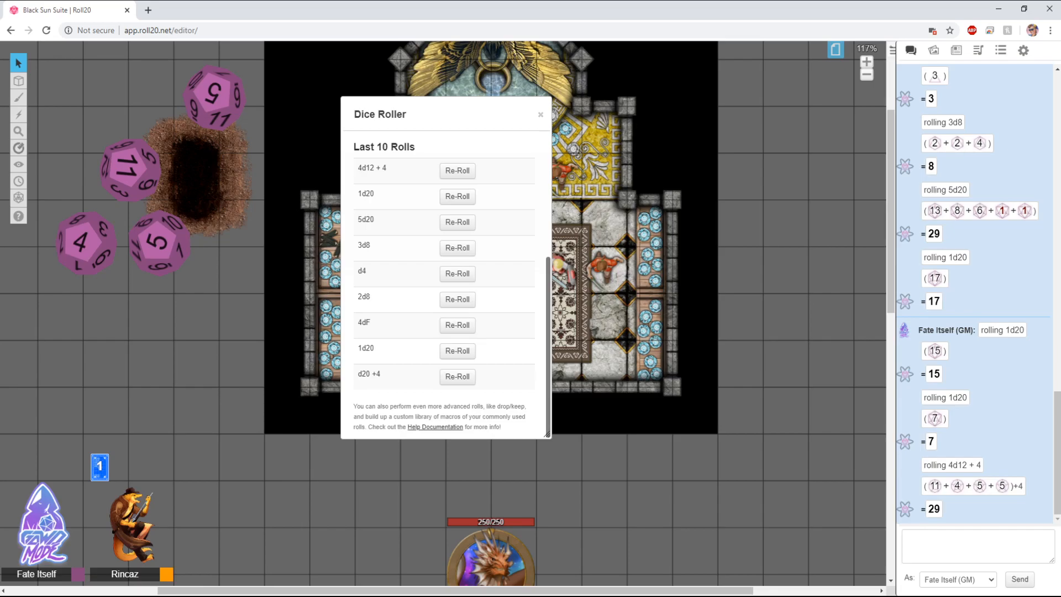
{"action": "scroll", "coordinate": [445, 277], "scroll_direction": "up", "scroll_amount": 3}
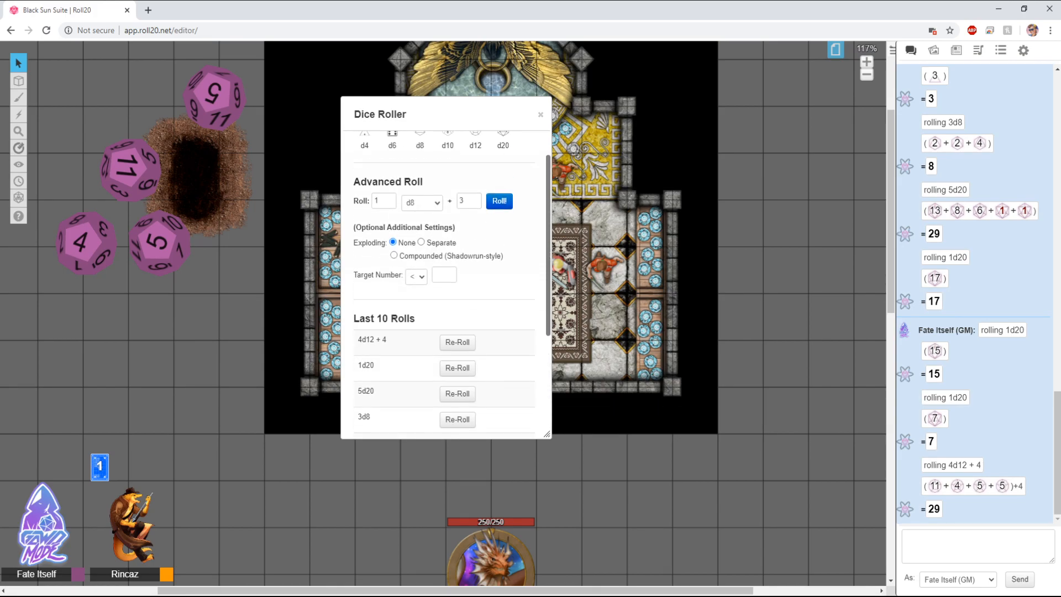
{"action": "scroll", "coordinate": [445, 277], "scroll_direction": "down", "scroll_amount": 2}
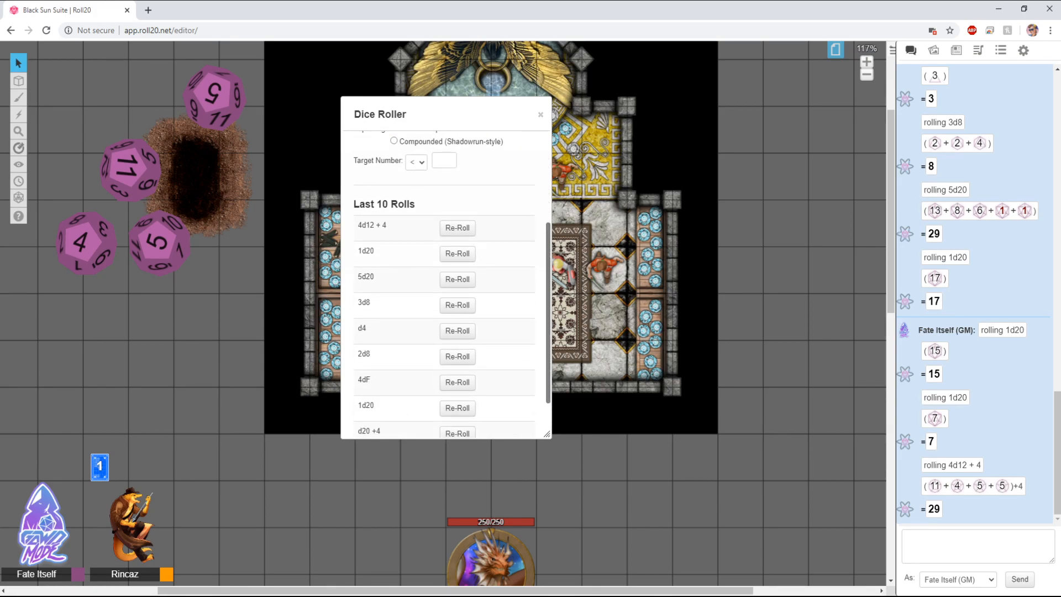
{"action": "scroll", "coordinate": [445, 276], "scroll_direction": "down", "scroll_amount": 1}
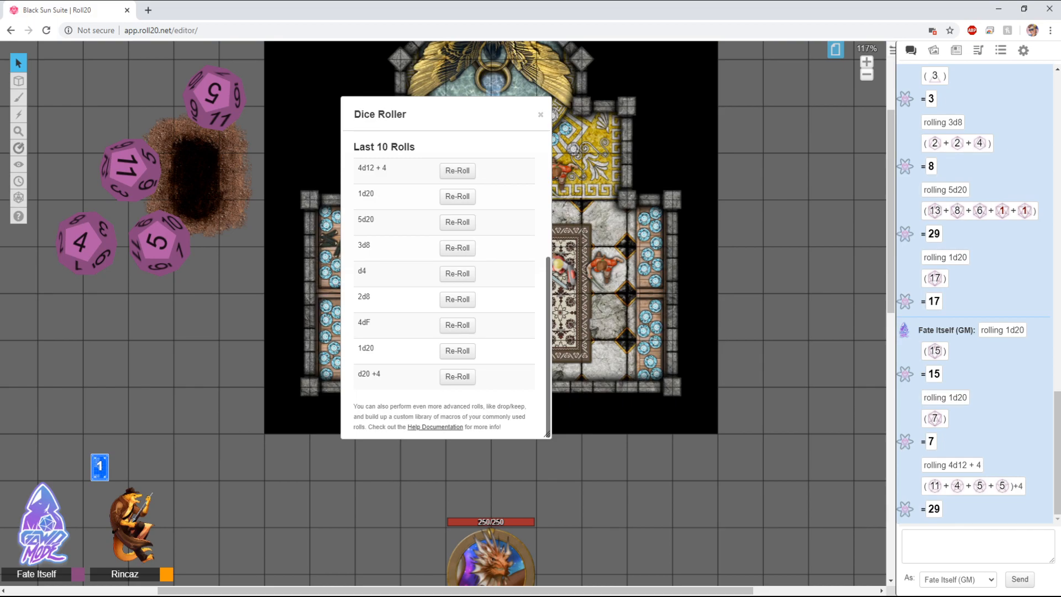
Step: Re-roll the 1d20 and then the 4d12 + 4 entries from the Dice Roller's Last 10 Rolls list
{"action": "left_click", "coordinate": [457, 196]}
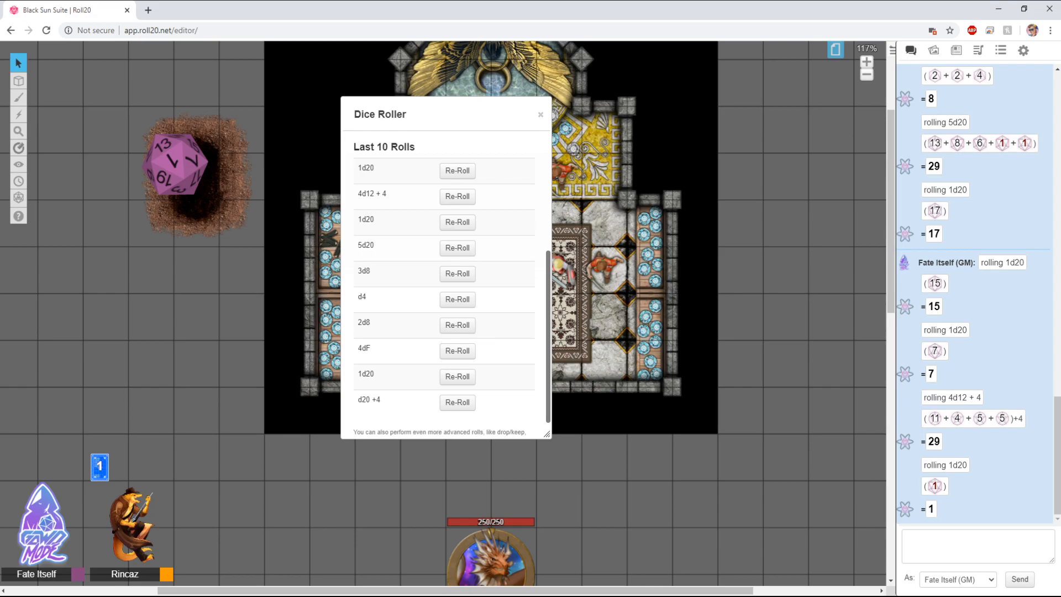
{"action": "scroll", "coordinate": [443, 277], "scroll_direction": "up", "scroll_amount": 4}
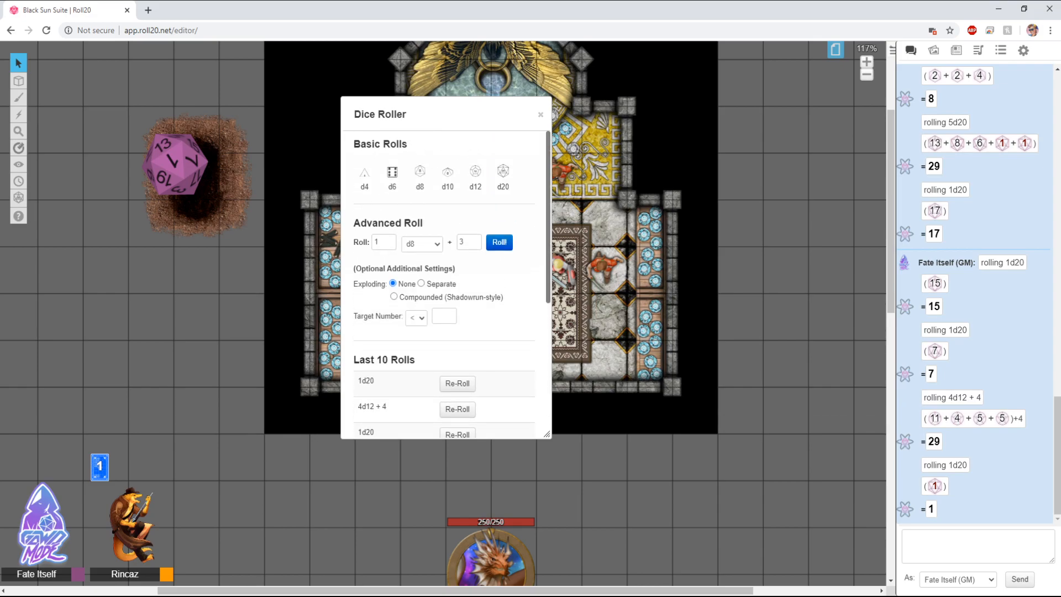
{"action": "scroll", "coordinate": [442, 277], "scroll_direction": "down", "scroll_amount": 4}
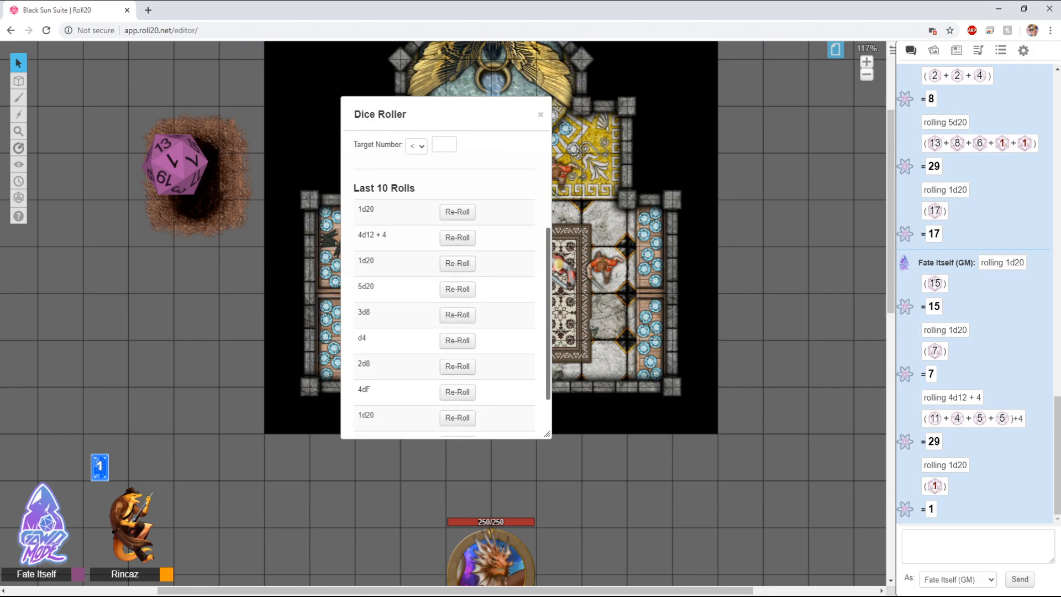
{"action": "left_click", "coordinate": [457, 180]}
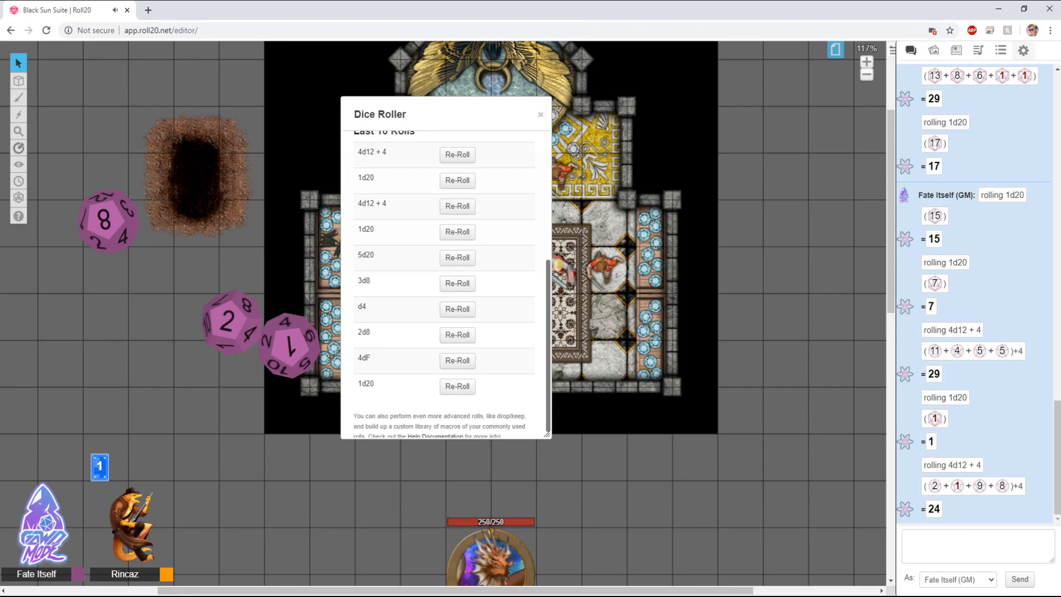
Step: Glance at My Settings, return to chat, and re-roll 4d12 + 4 from the Last 10 Rolls list again
{"action": "left_click", "coordinate": [1024, 51]}
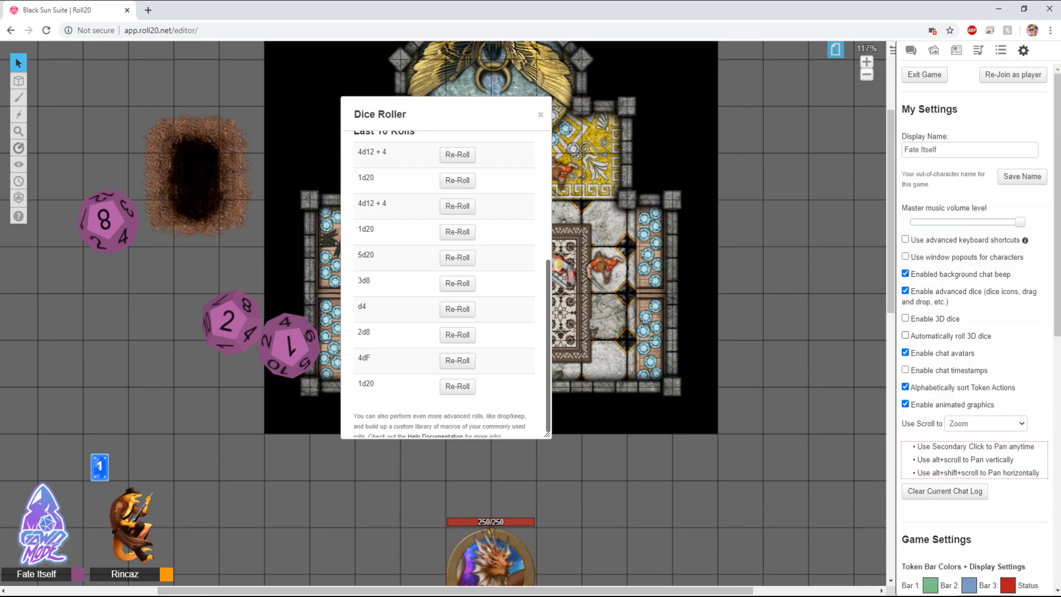
{"action": "left_click", "coordinate": [911, 50]}
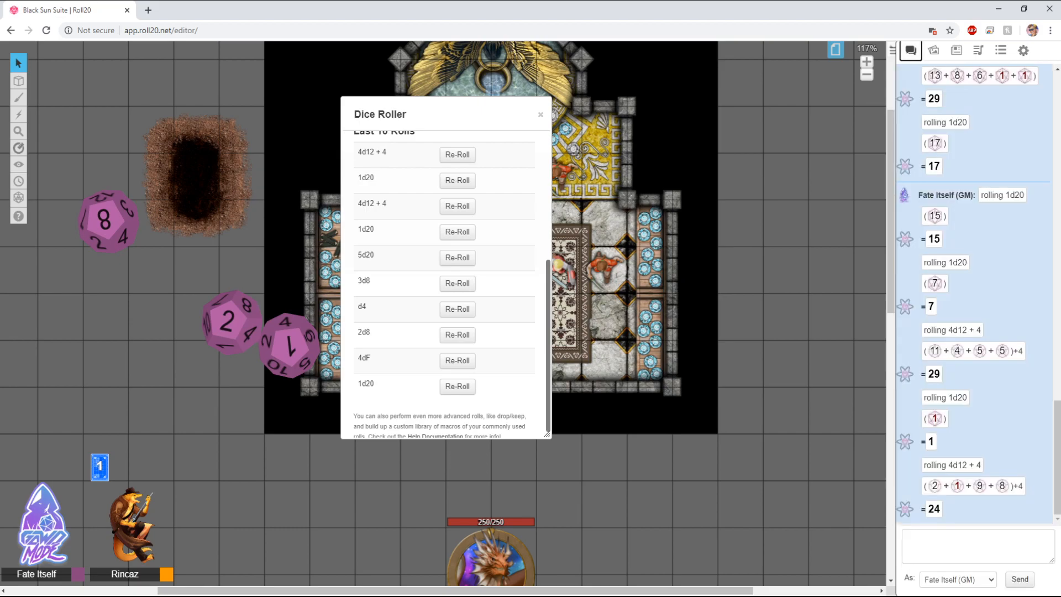
{"action": "left_click", "coordinate": [457, 207]}
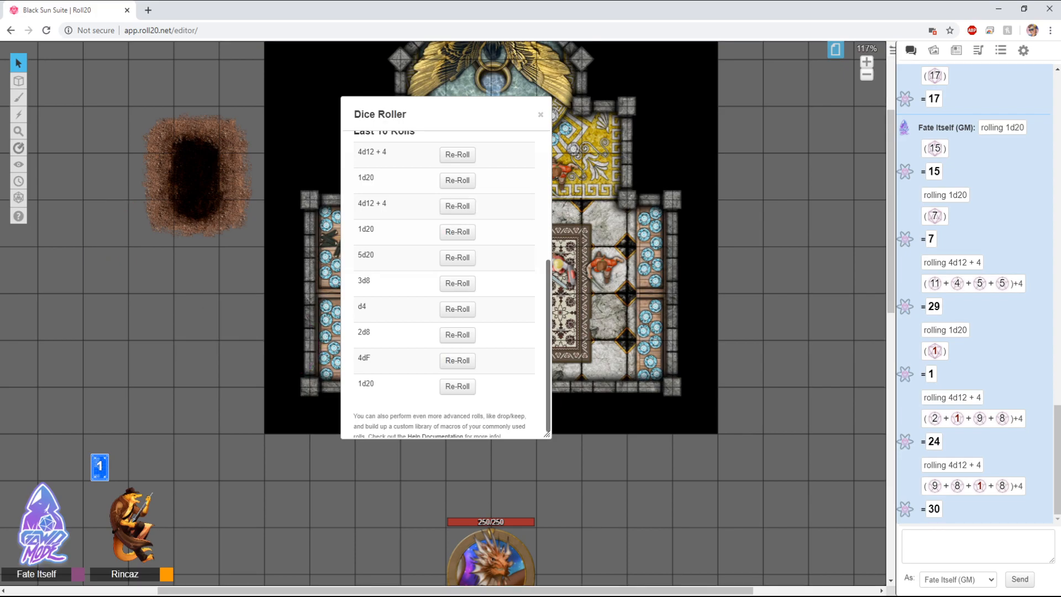
Step: Open the Help Documentation link at the bottom of the Dice Roller
{"action": "scroll", "coordinate": [445, 284], "scroll_direction": "down", "scroll_amount": 1}
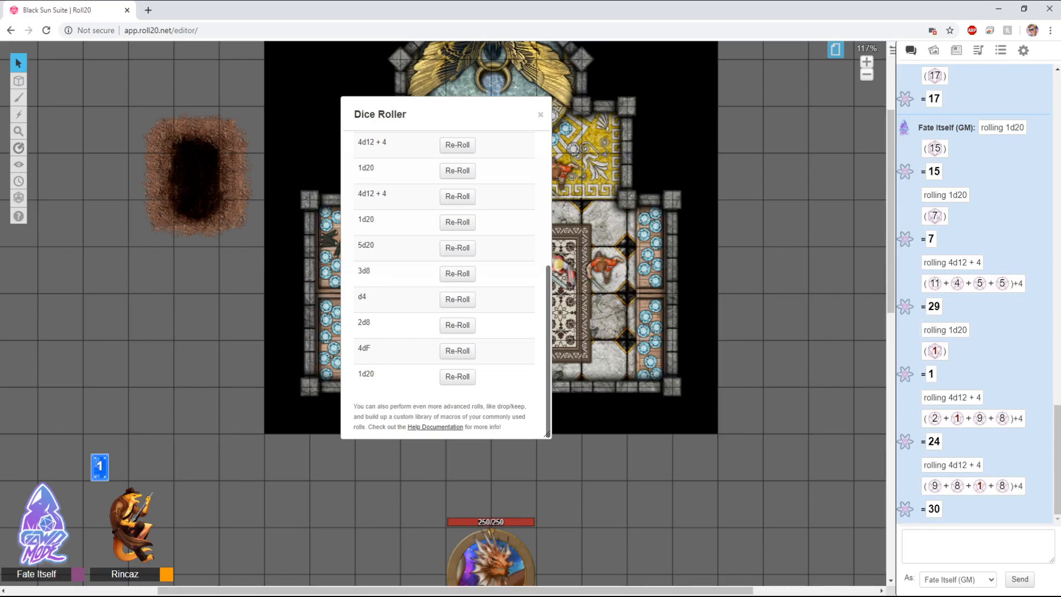
{"action": "left_click", "coordinate": [435, 427]}
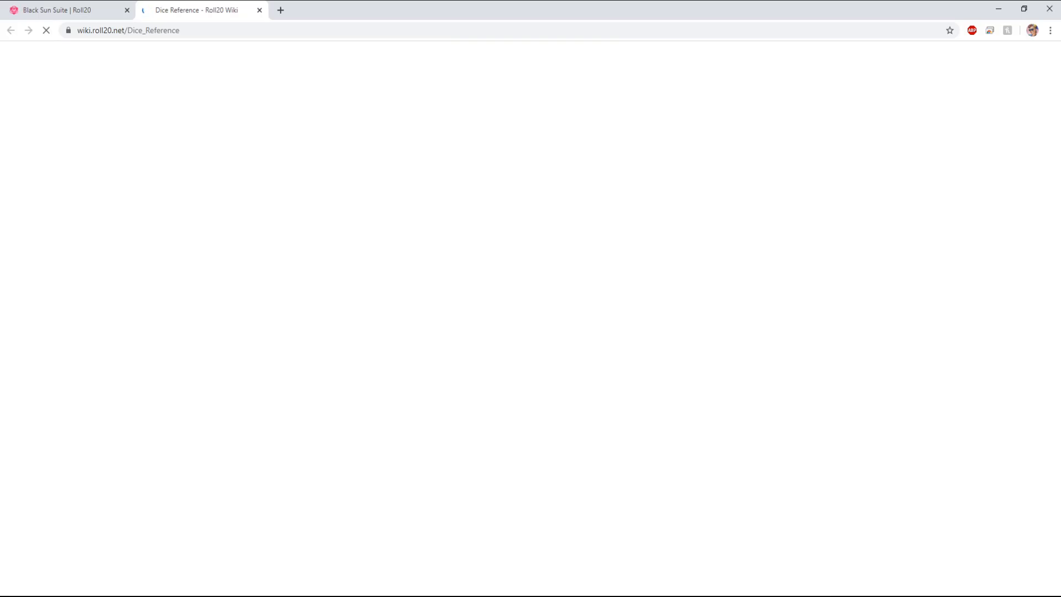
Step: Read through the Dice Reference wiki page, highlighting the Target Number (Successes) and FATE Dice sections
{"action": "scroll", "coordinate": [580, 315], "scroll_direction": "down", "scroll_amount": 12}
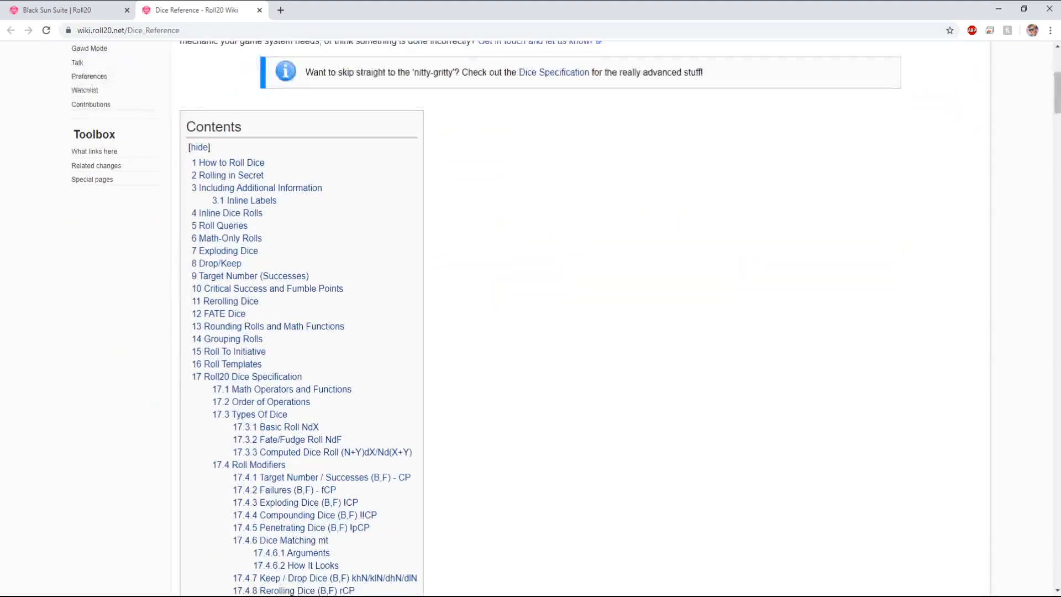
{"action": "scroll", "coordinate": [580, 314], "scroll_direction": "down", "scroll_amount": 15}
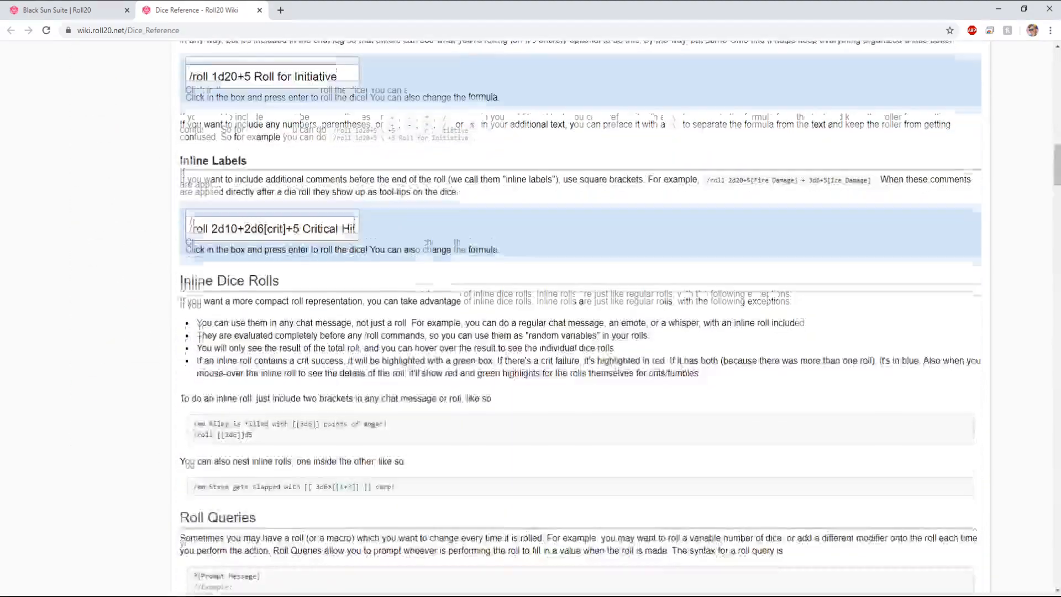
{"action": "scroll", "coordinate": [580, 315], "scroll_direction": "up", "scroll_amount": 5}
{"action": "scroll", "coordinate": [580, 315], "scroll_direction": "down", "scroll_amount": 6}
{"action": "scroll", "coordinate": [580, 315], "scroll_direction": "down", "scroll_amount": 8}
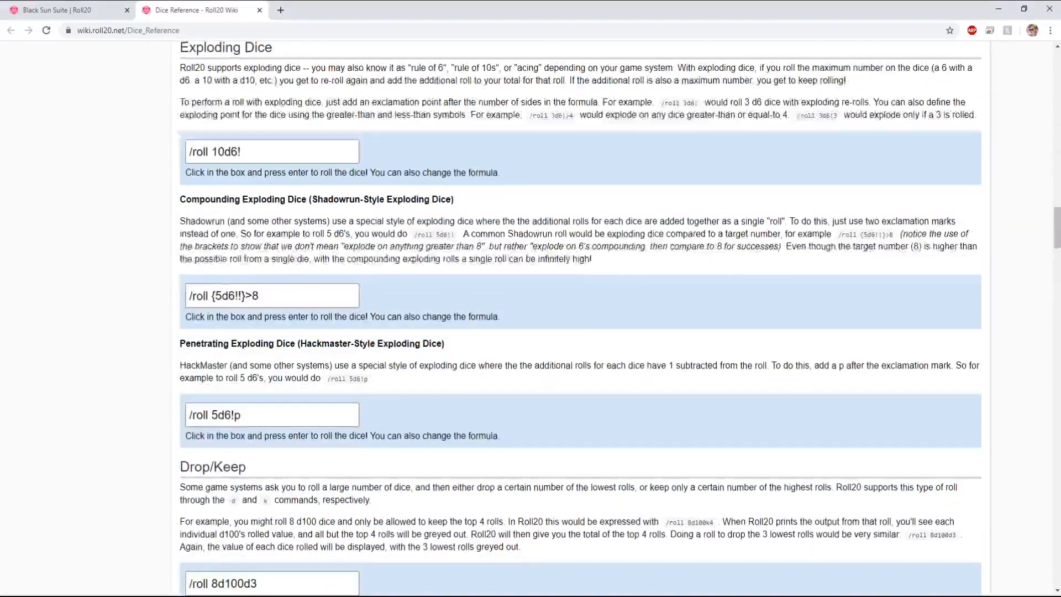
{"action": "scroll", "coordinate": [581, 315], "scroll_direction": "up", "scroll_amount": 2}
{"action": "scroll", "coordinate": [581, 315], "scroll_direction": "down", "scroll_amount": 3}
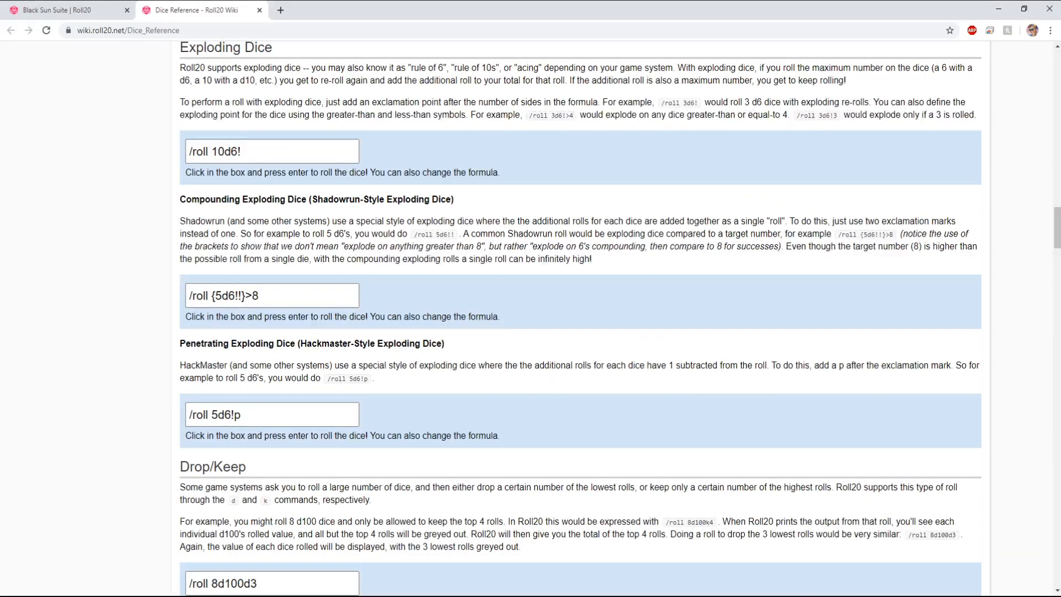
{"action": "scroll", "coordinate": [581, 315], "scroll_direction": "down", "scroll_amount": 8}
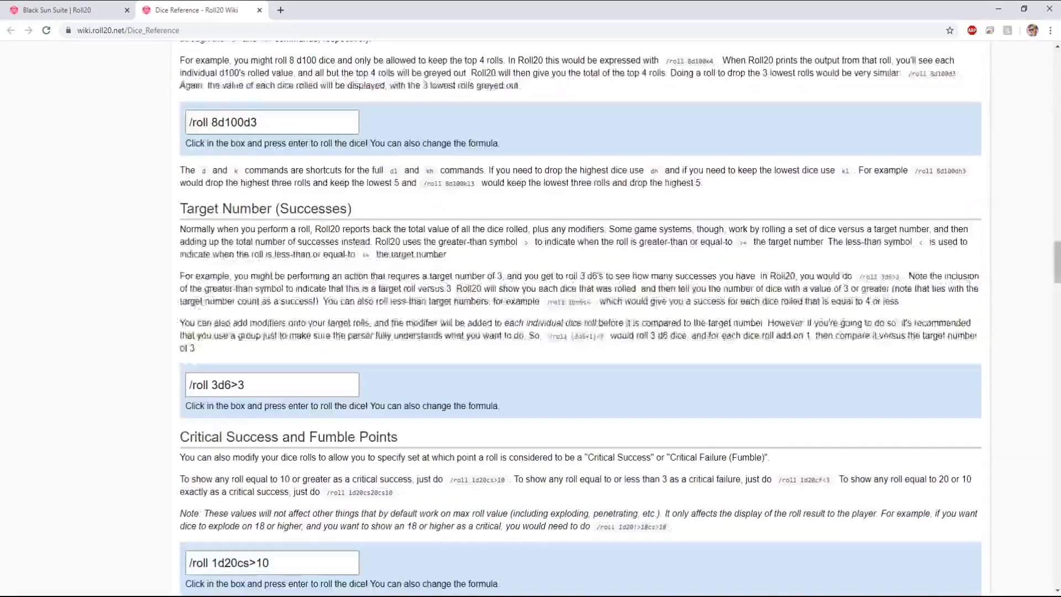
{"action": "scroll", "coordinate": [580, 315], "scroll_direction": "down", "scroll_amount": 2}
{"action": "left_click_drag", "start_coordinate": [186, 97], "coordinate": [352, 97]}
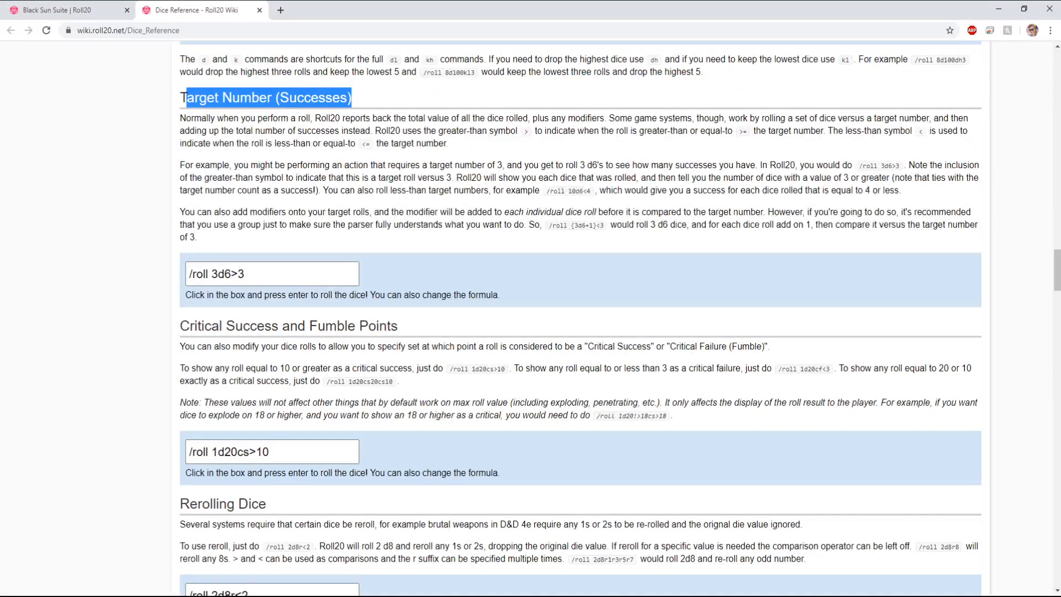
{"action": "scroll", "coordinate": [580, 315], "scroll_direction": "down", "scroll_amount": 3}
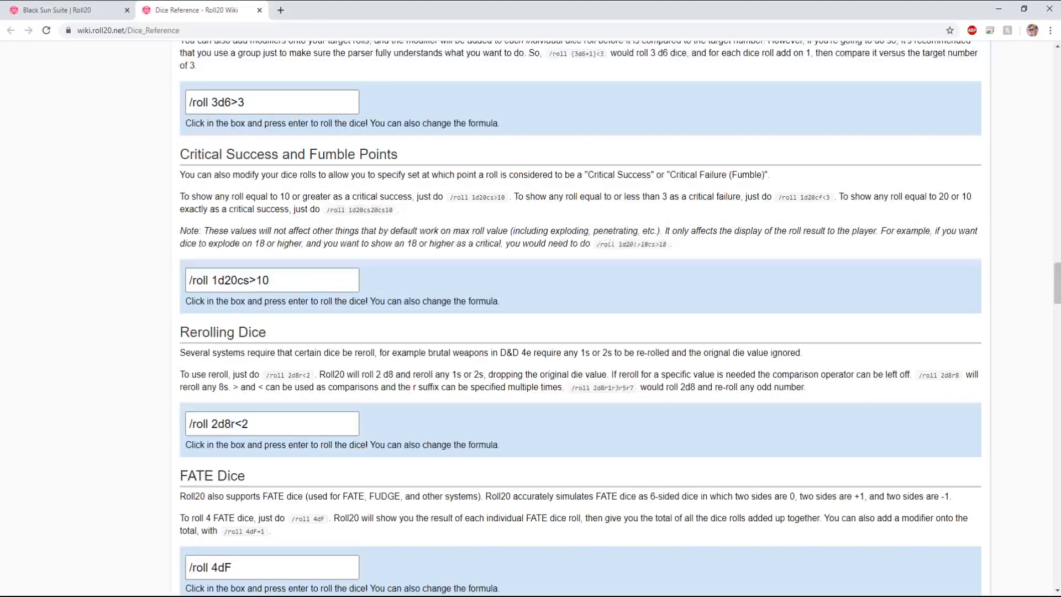
{"action": "scroll", "coordinate": [580, 315], "scroll_direction": "down", "scroll_amount": 6}
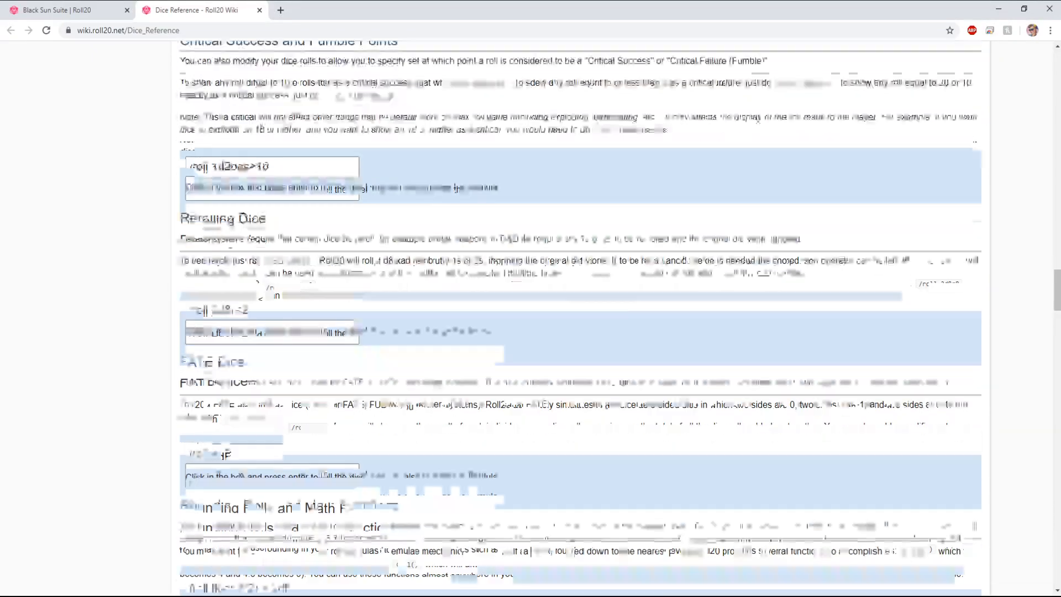
{"action": "scroll", "coordinate": [580, 315], "scroll_direction": "down", "scroll_amount": 1}
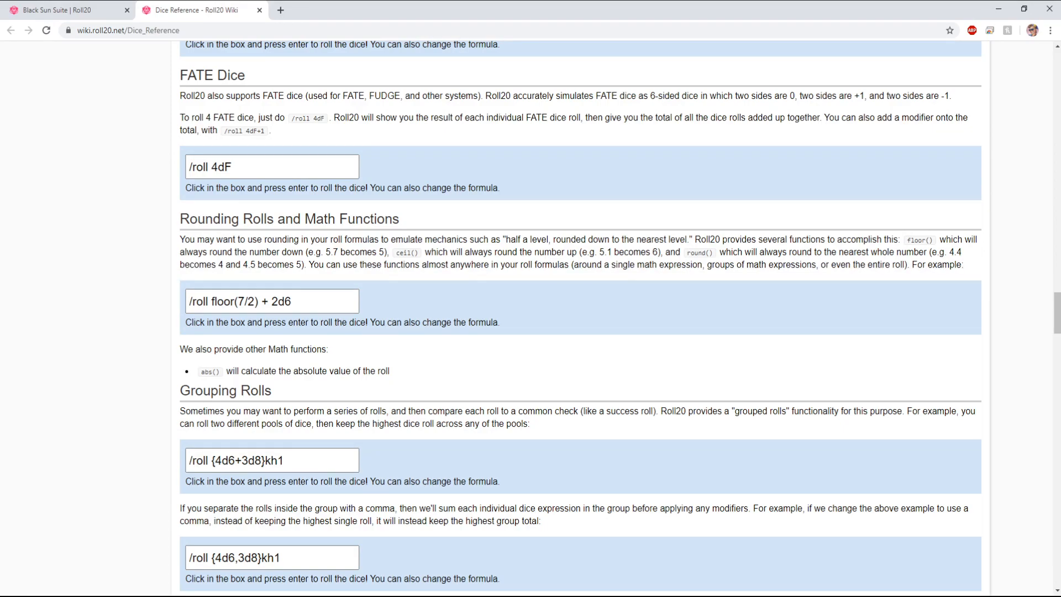
{"action": "left_click_drag", "start_coordinate": [180, 76], "coordinate": [245, 75]}
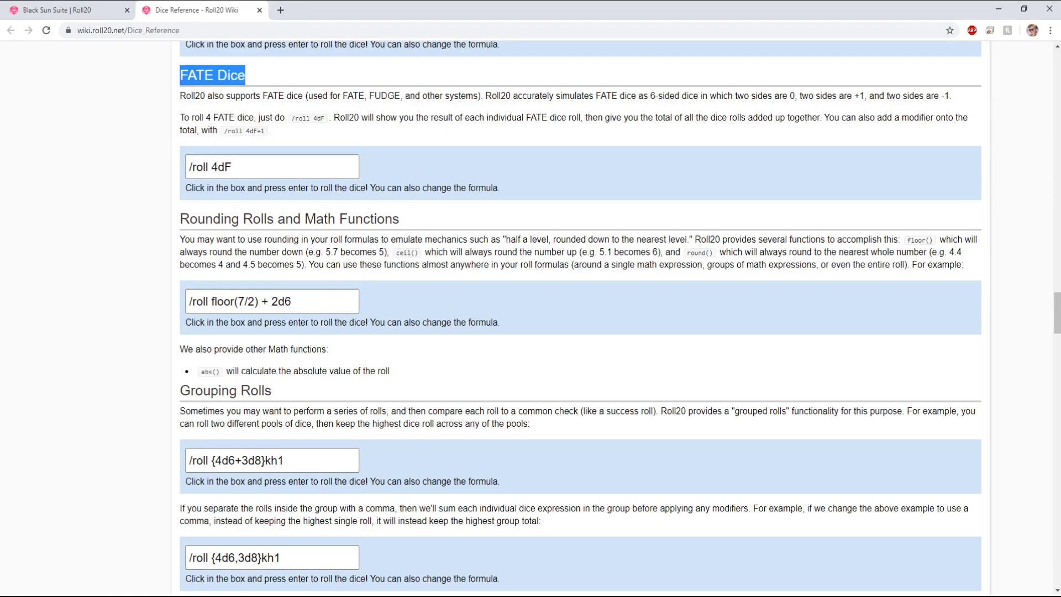
{"action": "left_click", "coordinate": [265, 76]}
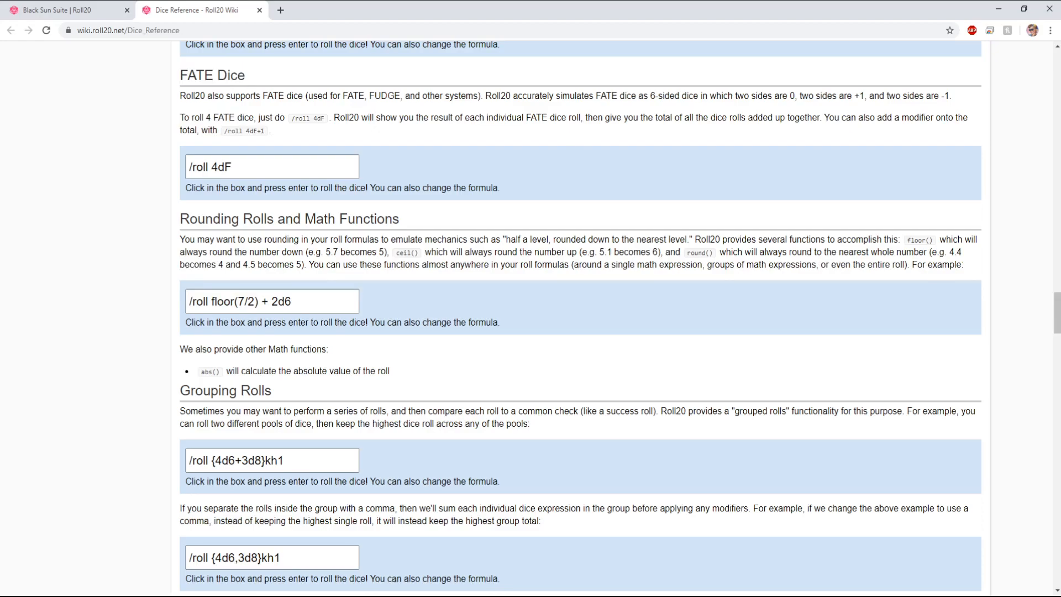
Step: Review the Roll To Initiative formula /roll 1d20 + 5 &{tracker} on the Dice Reference page
{"action": "left_click", "coordinate": [75, 10]}
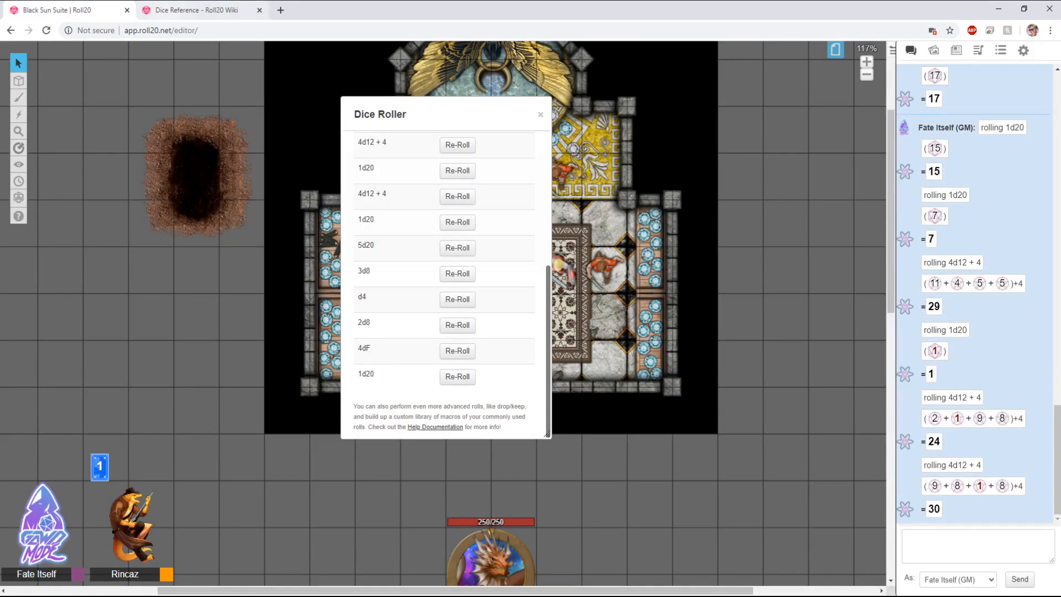
{"action": "left_click", "coordinate": [202, 10]}
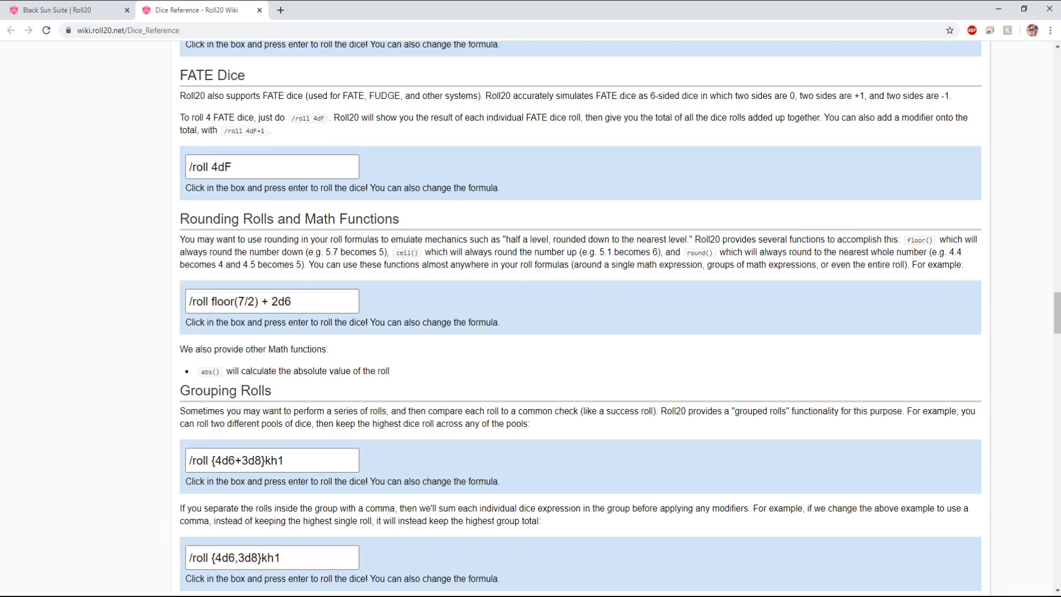
{"action": "scroll", "coordinate": [580, 318], "scroll_direction": "down", "scroll_amount": 11}
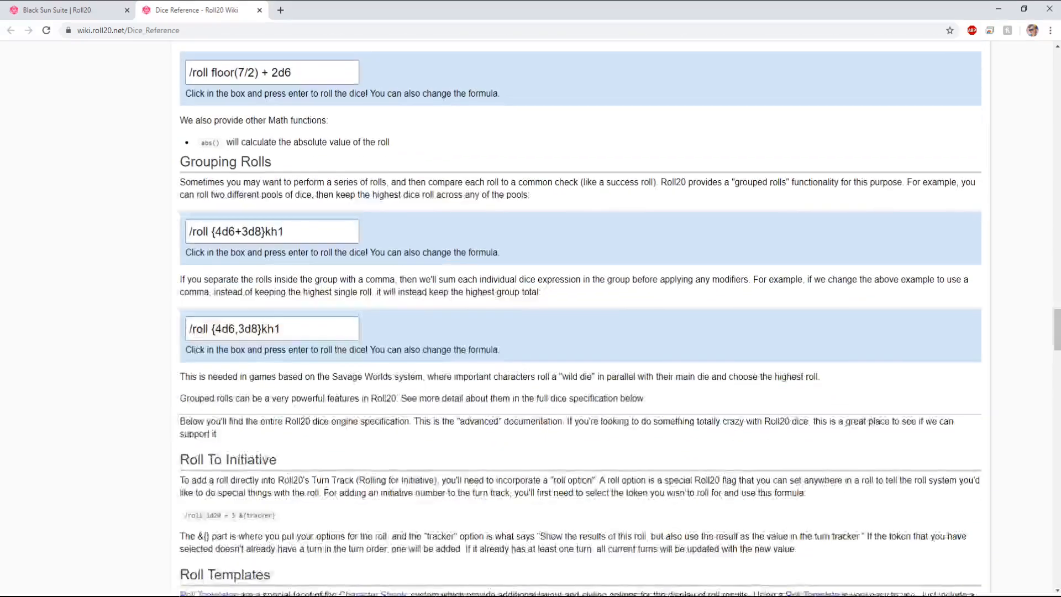
{"action": "scroll", "coordinate": [579, 318], "scroll_direction": "down", "scroll_amount": 1}
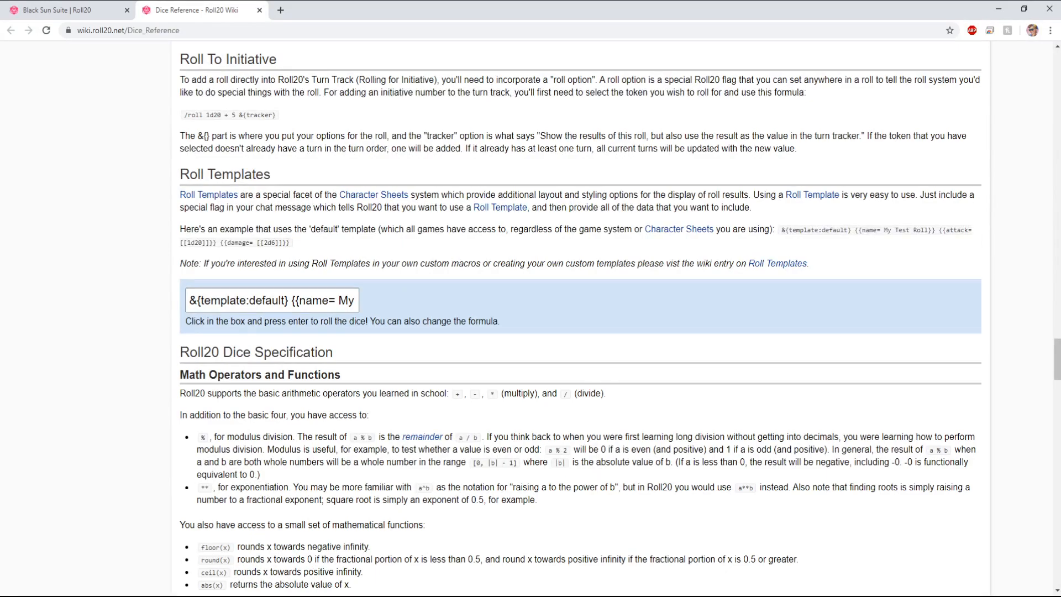
{"action": "left_click_drag", "start_coordinate": [185, 114], "coordinate": [275, 114]}
{"action": "left_click", "coordinate": [288, 115]}
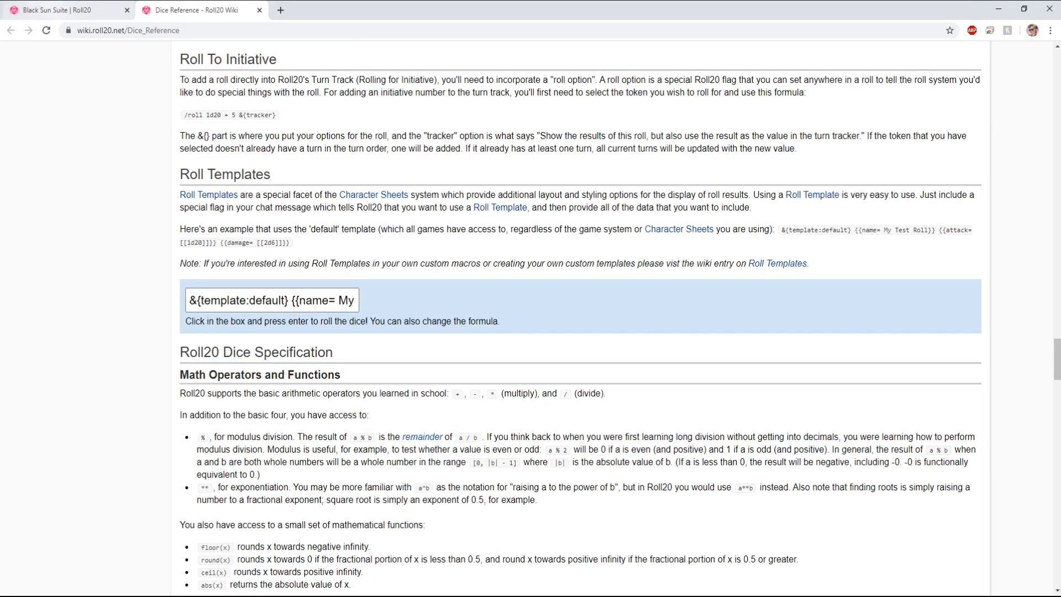
{"action": "left_click_drag", "start_coordinate": [191, 115], "coordinate": [276, 115]}
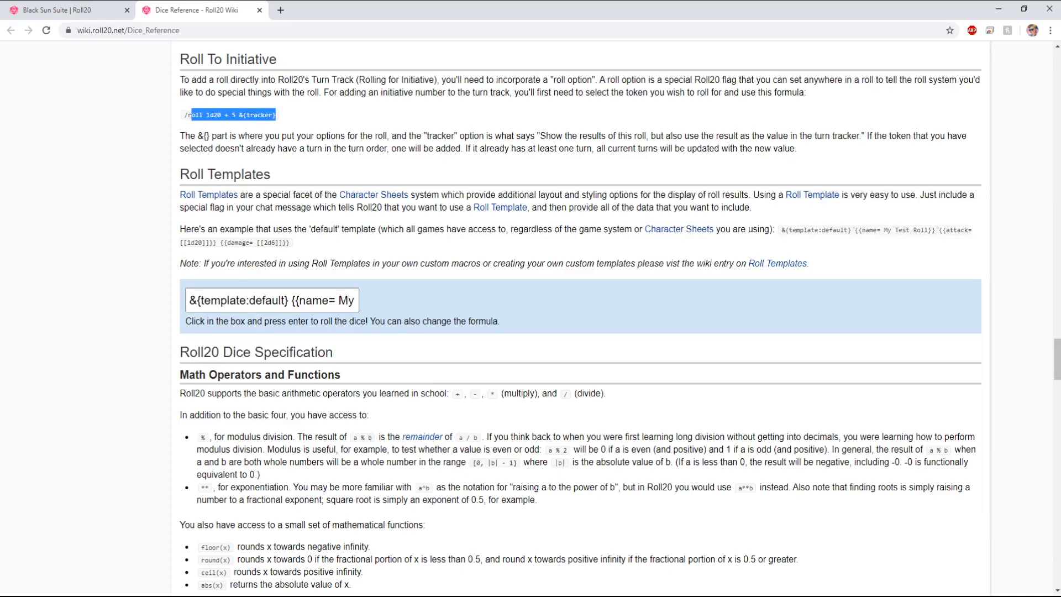
{"action": "left_click", "coordinate": [278, 115]}
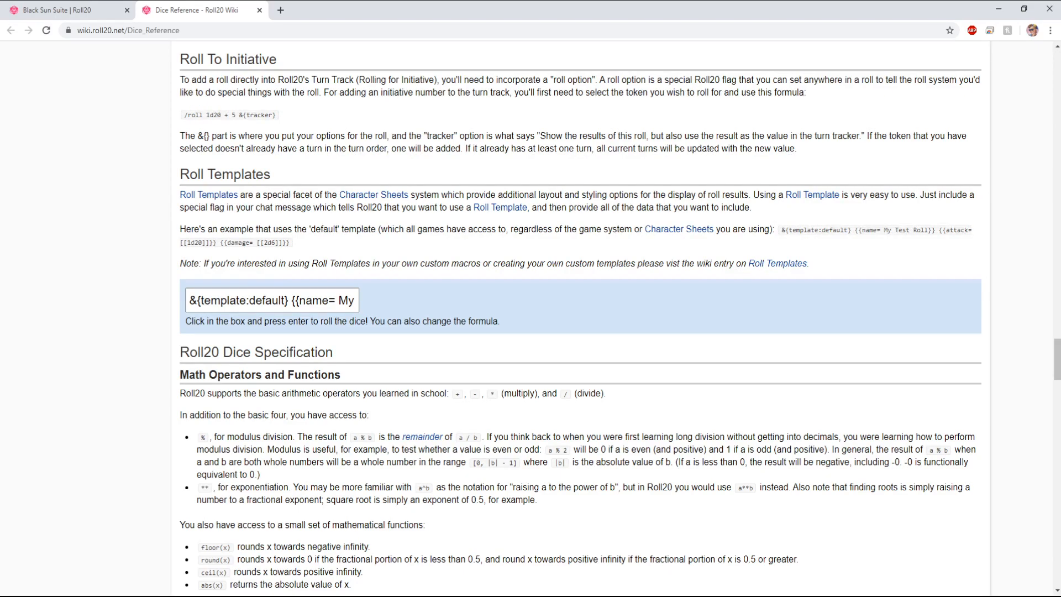
Step: Return to the game tab and close the Dice Roller dialog
{"action": "left_click", "coordinate": [52, 10]}
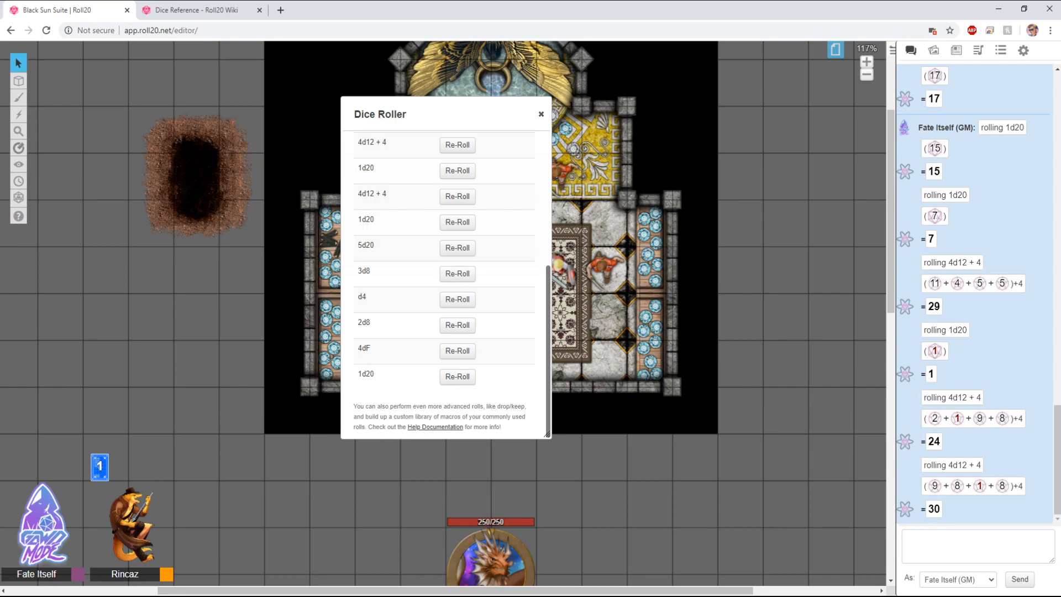
{"action": "key", "text": "Escape"}
{"action": "left_click_drag", "start_coordinate": [463, 162], "coordinate": [649, 360]}
{"action": "left_click_drag", "start_coordinate": [458, 148], "coordinate": [630, 373]}
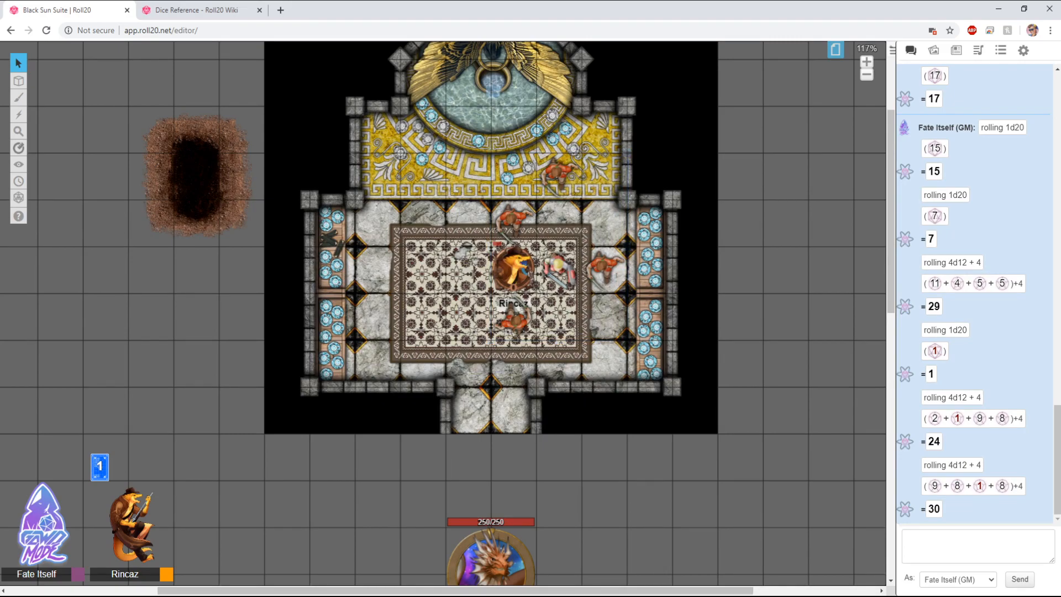
{"action": "left_click_drag", "start_coordinate": [465, 168], "coordinate": [636, 342]}
{"action": "left_click", "coordinate": [636, 343]}
{"action": "left_click_drag", "start_coordinate": [462, 168], "coordinate": [610, 343]}
Step: Open Help & Docs from the help menu, then return to the game tab
{"action": "mouse_move", "coordinate": [19, 216]}
{"action": "mouse_move", "coordinate": [18, 197]}
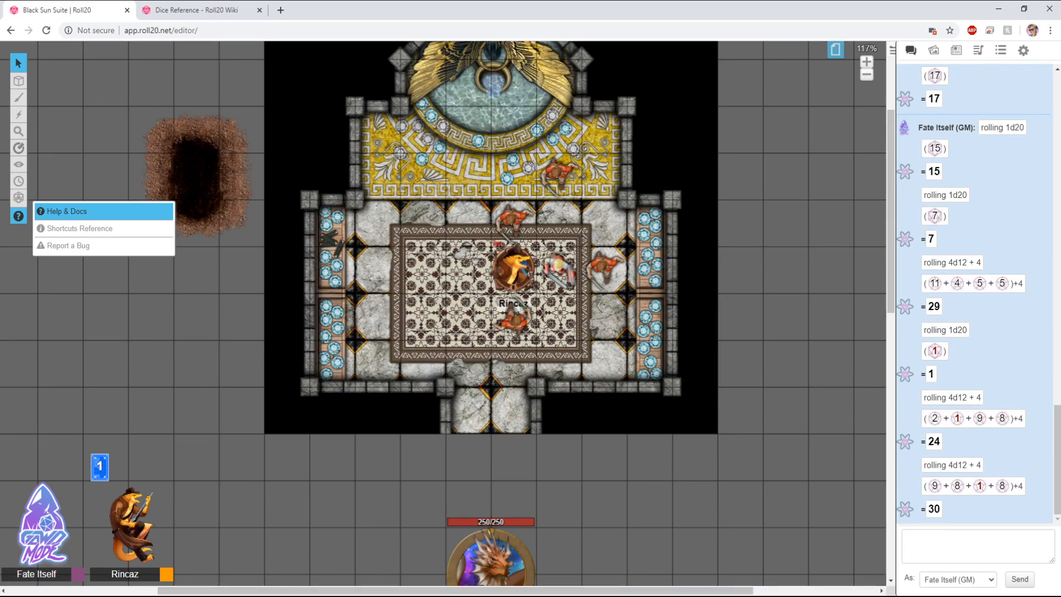
{"action": "left_click", "coordinate": [67, 211]}
{"action": "left_click", "coordinate": [391, 10]}
{"action": "left_click", "coordinate": [56, 10]}
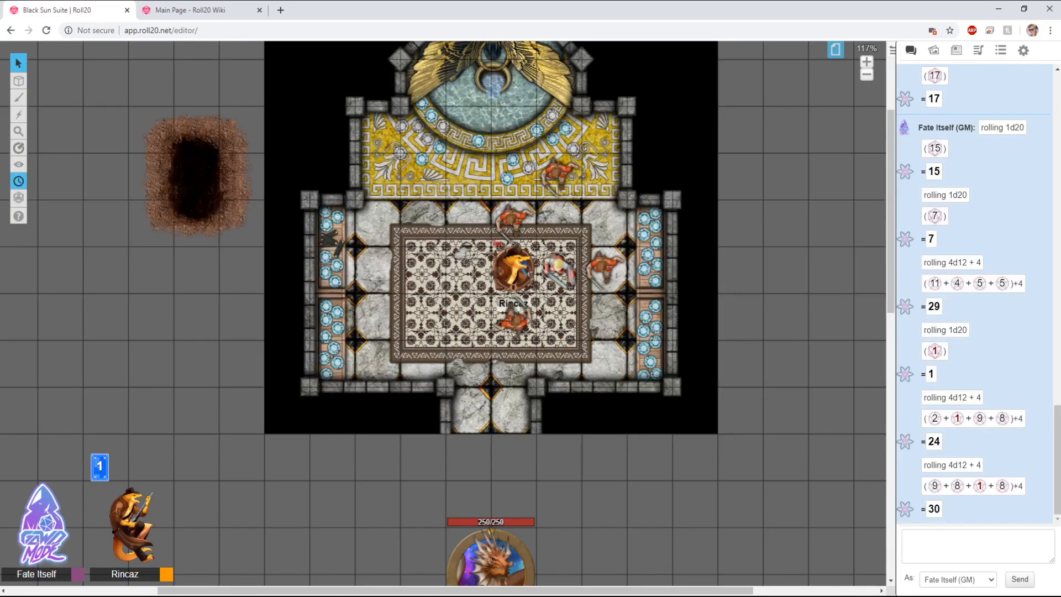
Step: View the Keyboard Shortcuts reference and close it
{"action": "left_click", "coordinate": [79, 228]}
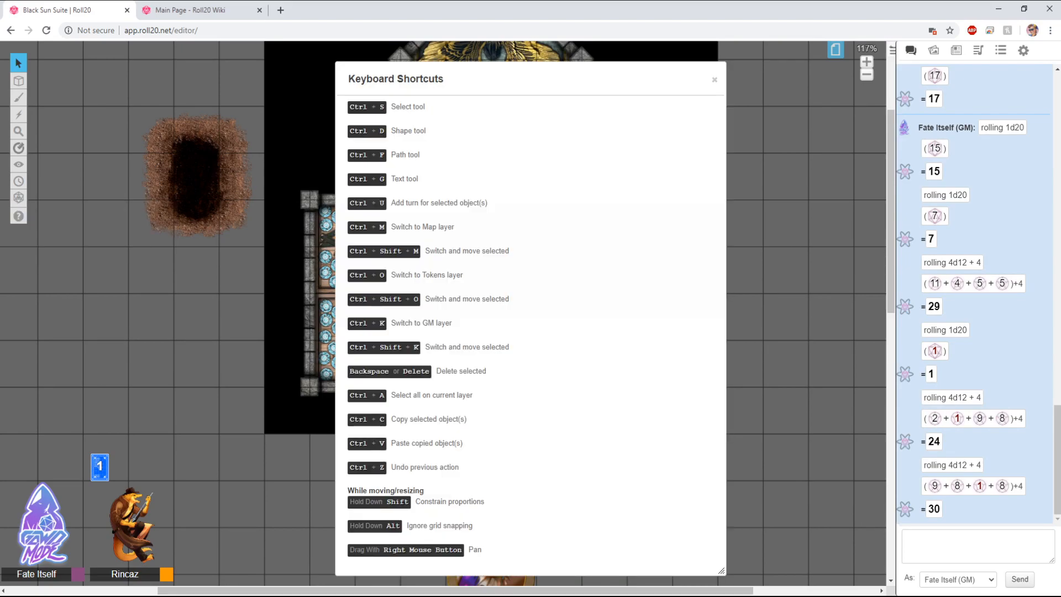
{"action": "left_click", "coordinate": [715, 80]}
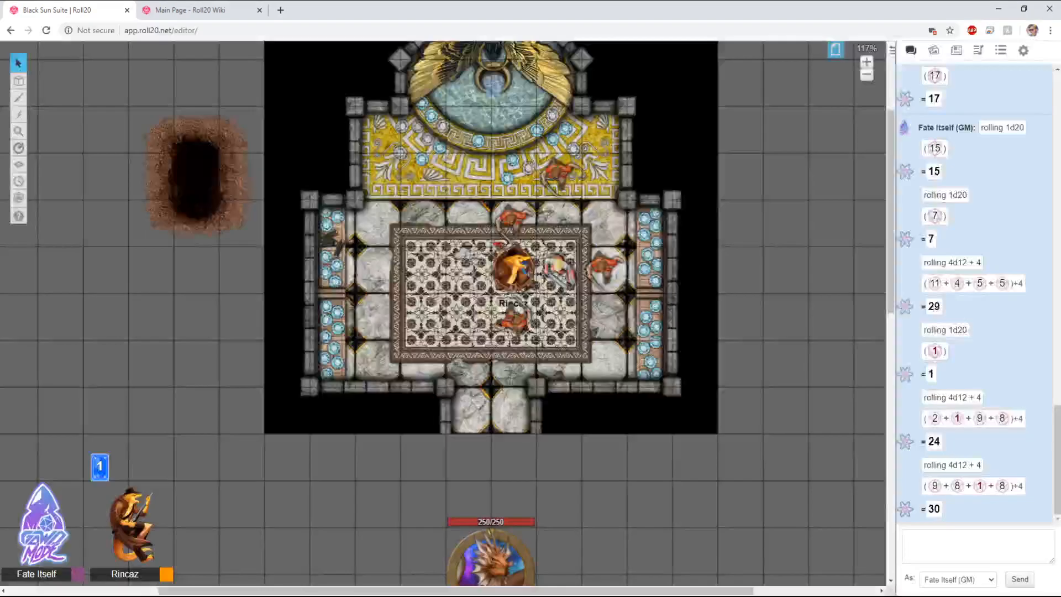
{"action": "mouse_move", "coordinate": [19, 216]}
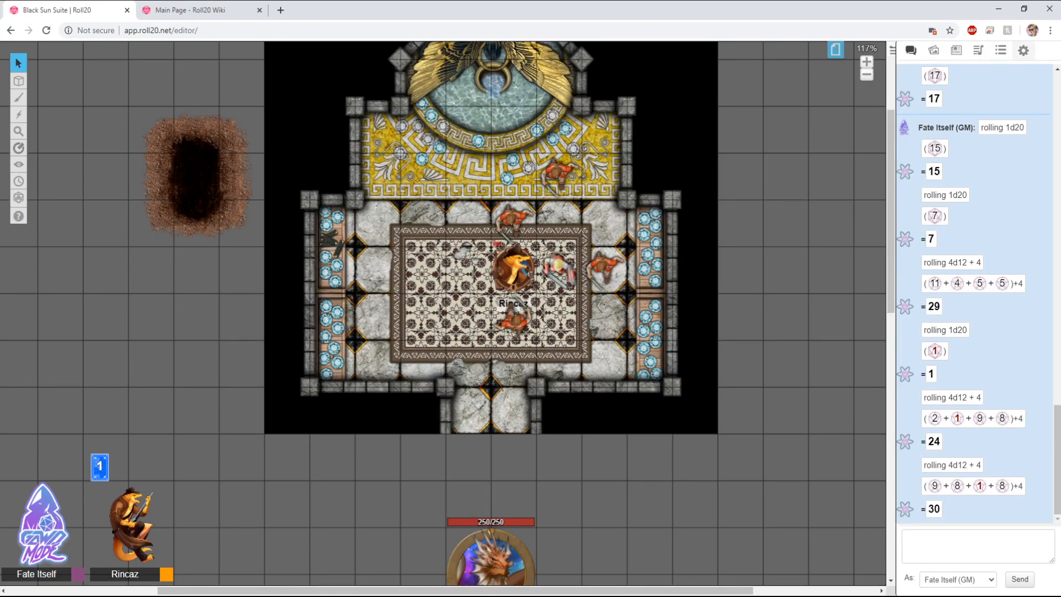
Step: Open the Page Toolbar to view the game's pages, then close it
{"action": "left_click", "coordinate": [1023, 51]}
{"action": "left_click", "coordinate": [911, 50]}
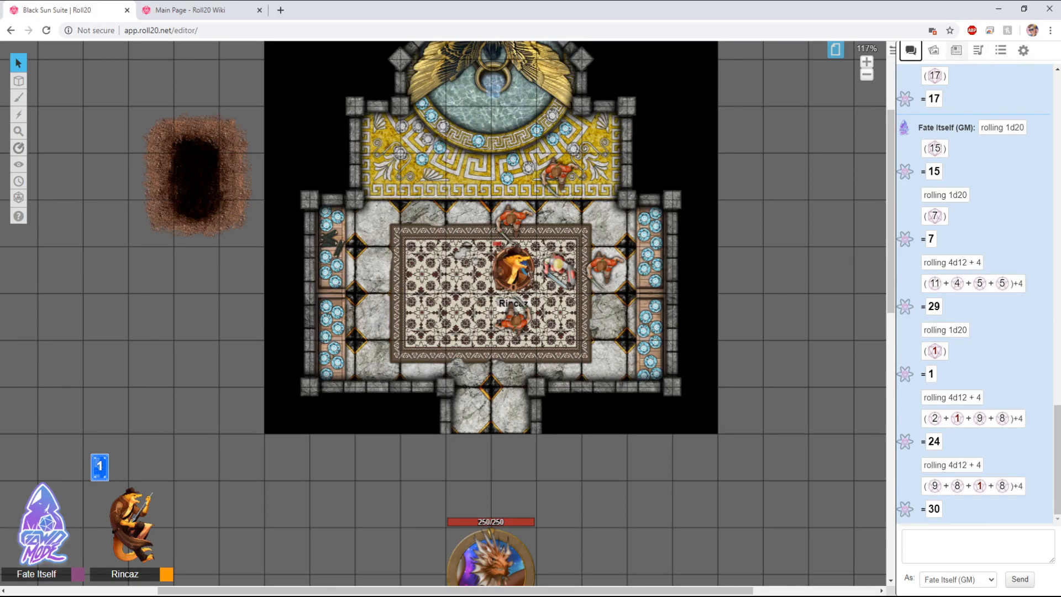
{"action": "left_click", "coordinate": [835, 50]}
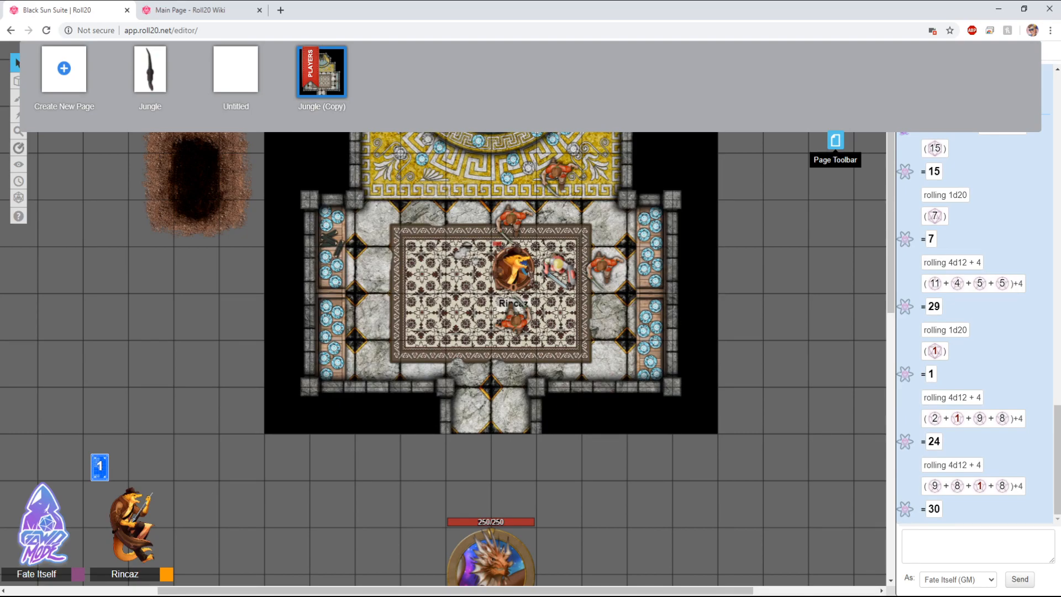
{"action": "left_click", "coordinate": [835, 141]}
Step: Zoom and pan the view to center the battle map
{"action": "mouse_move", "coordinate": [18, 81]}
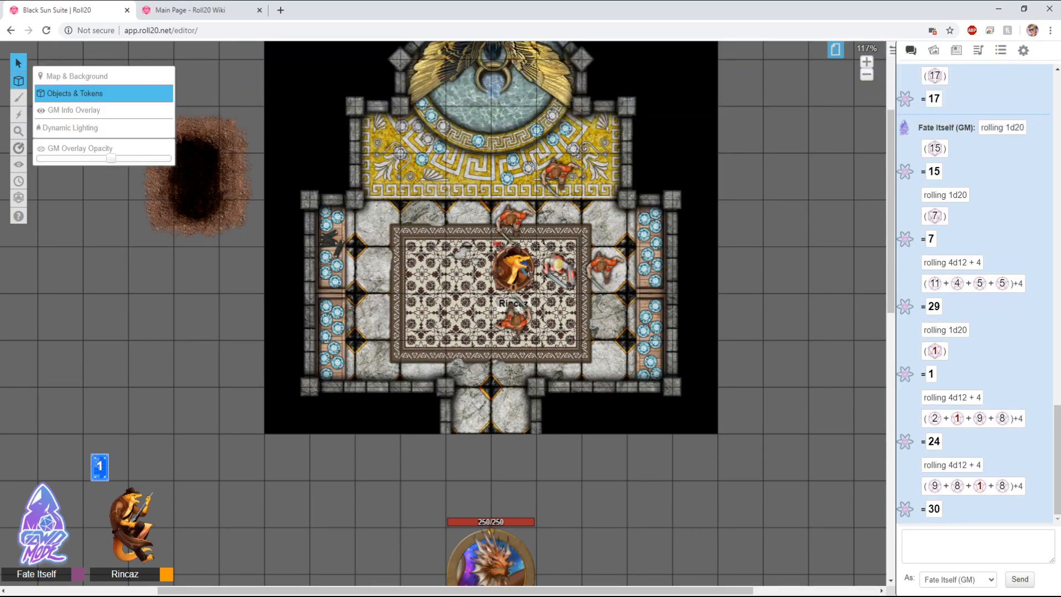
{"action": "mouse_move", "coordinate": [18, 197]}
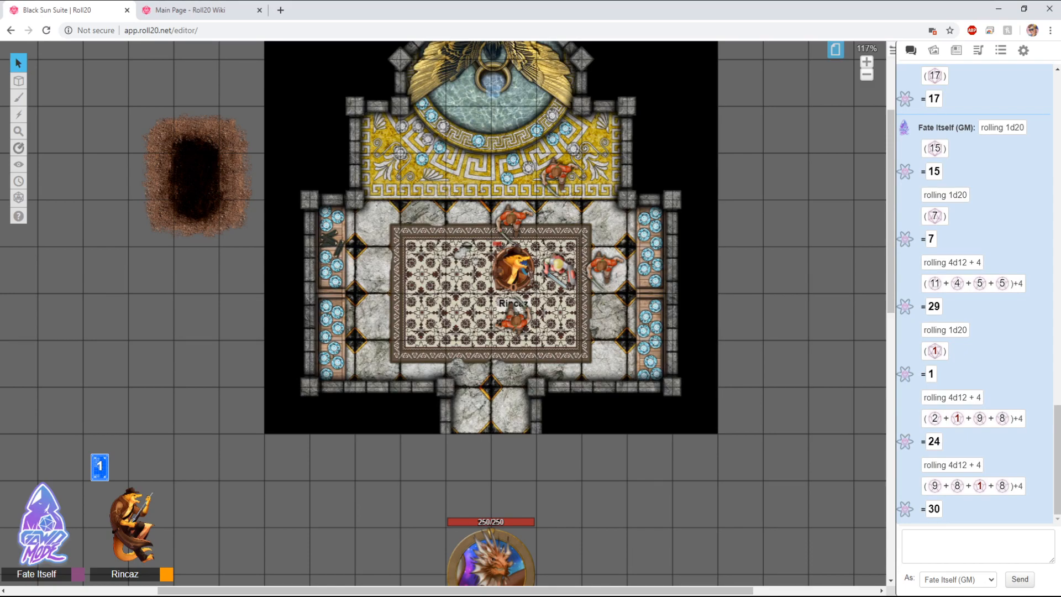
{"action": "mouse_move", "coordinate": [18, 216]}
{"action": "scroll", "coordinate": [439, 318], "scroll_direction": "down", "scroll_amount": 3}
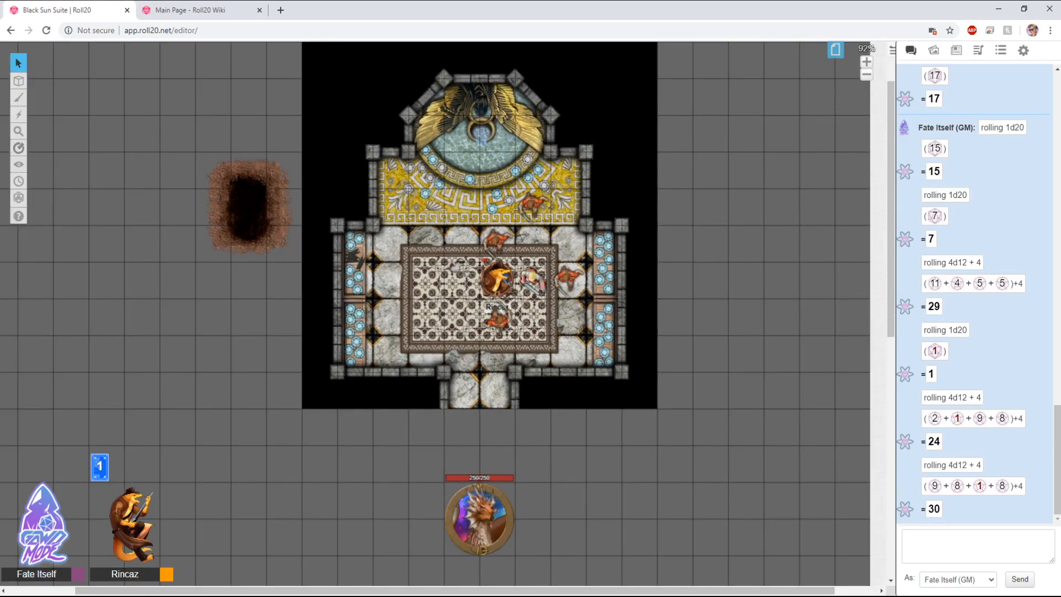
{"action": "scroll", "coordinate": [436, 316], "scroll_direction": "up", "scroll_amount": 4}
{"action": "left_click_drag", "start_coordinate": [437, 316], "coordinate": [408, 435]}
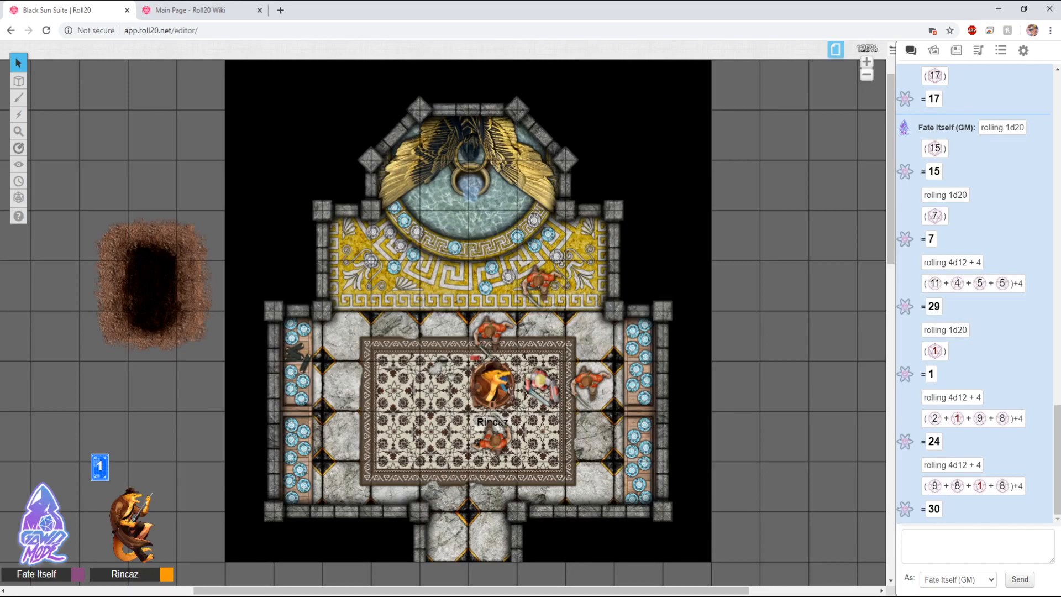
{"action": "left_click", "coordinate": [493, 386]}
{"action": "left_click", "coordinate": [434, 393]}
{"action": "left_click", "coordinate": [492, 385]}
{"action": "left_click", "coordinate": [434, 393]}
{"action": "left_click_drag", "start_coordinate": [284, 346], "coordinate": [468, 474]}
{"action": "left_click", "coordinate": [272, 337]}
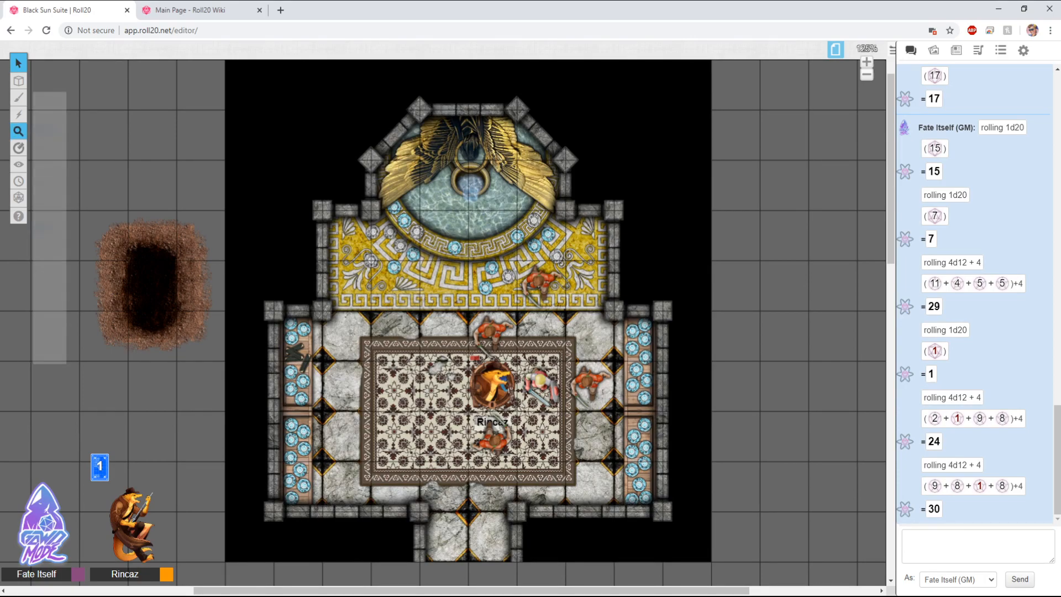
Step: Switch to the Dynamic Lighting layer and delete the red line at the corridor's lower entrance
{"action": "mouse_move", "coordinate": [19, 81]}
{"action": "left_click", "coordinate": [70, 128]}
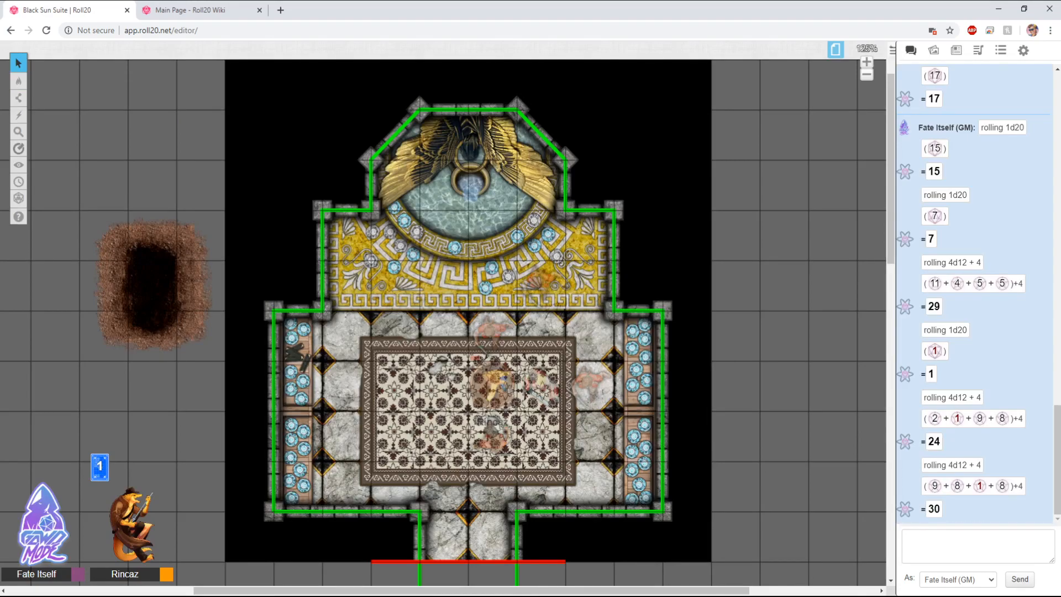
{"action": "scroll", "coordinate": [447, 314], "scroll_direction": "down", "scroll_amount": 5}
{"action": "left_click", "coordinate": [475, 426]}
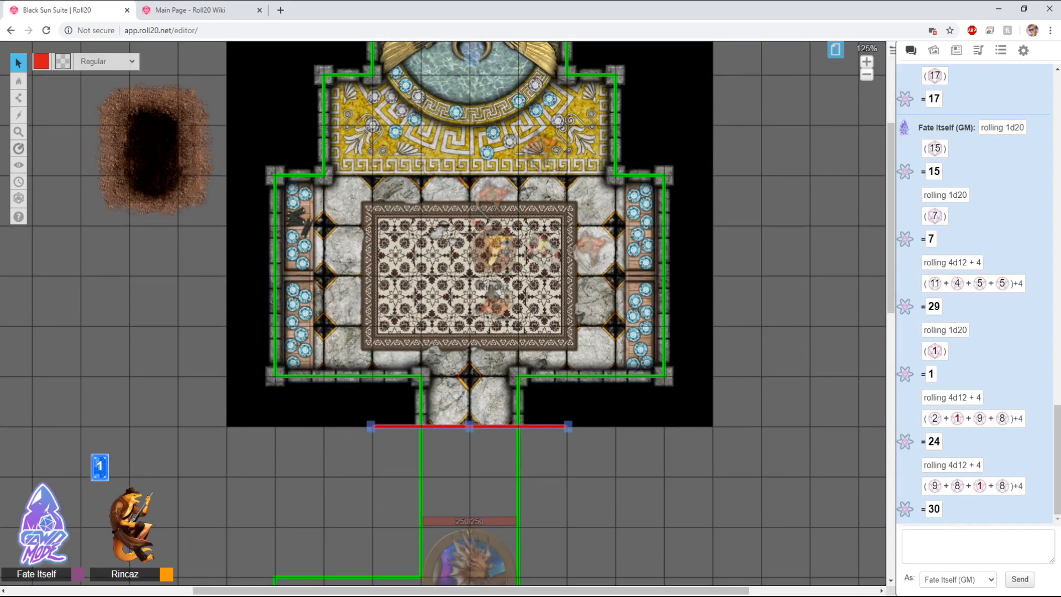
{"action": "key", "text": "Delete"}
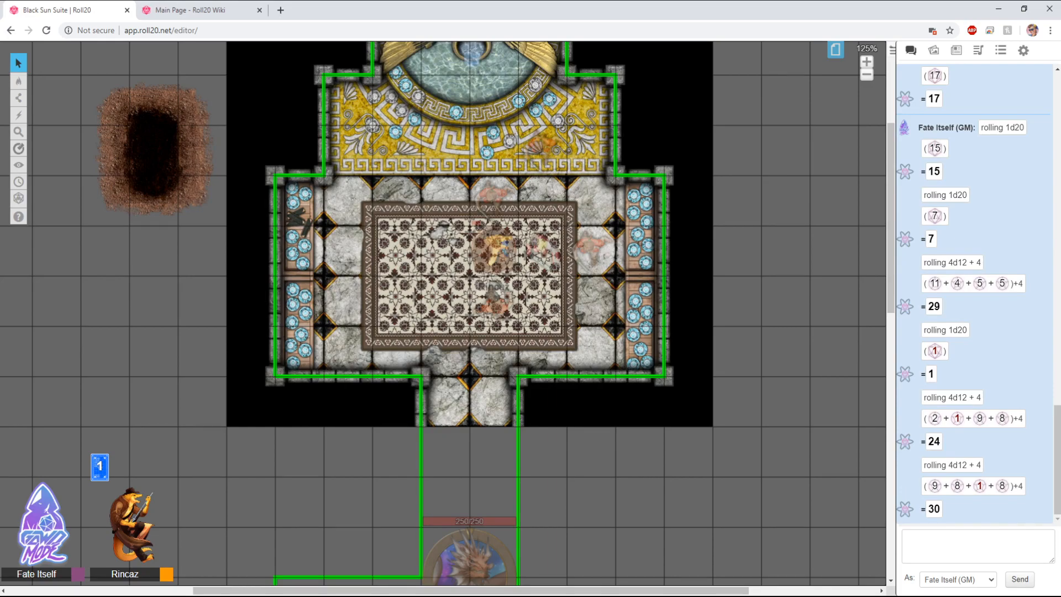
Step: Switch back to the Objects & Tokens layer
{"action": "left_click", "coordinate": [835, 50]}
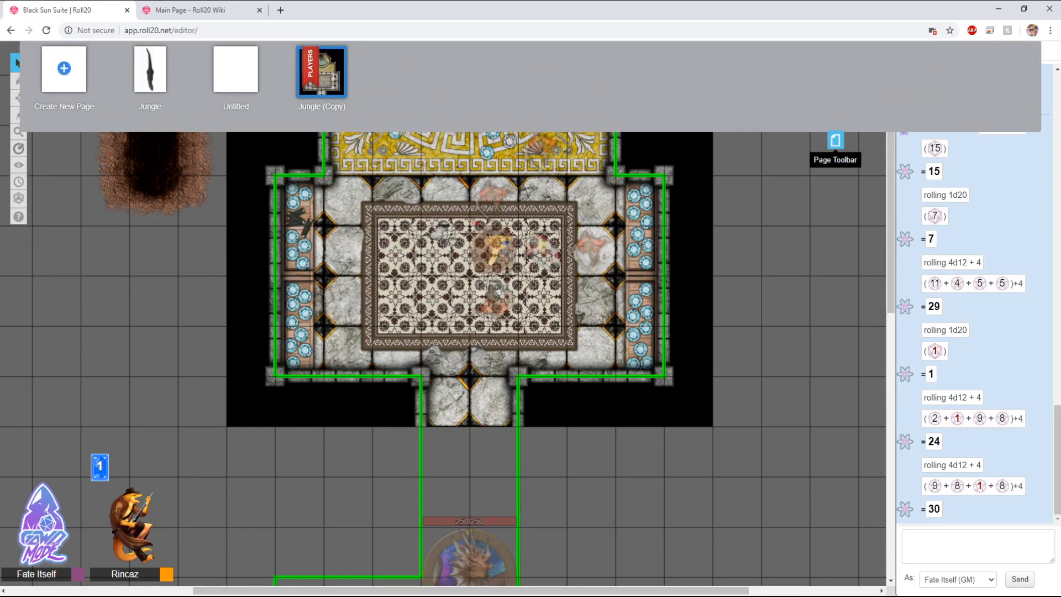
{"action": "left_click", "coordinate": [835, 140]}
{"action": "mouse_move", "coordinate": [18, 80]}
{"action": "left_click", "coordinate": [71, 90]}
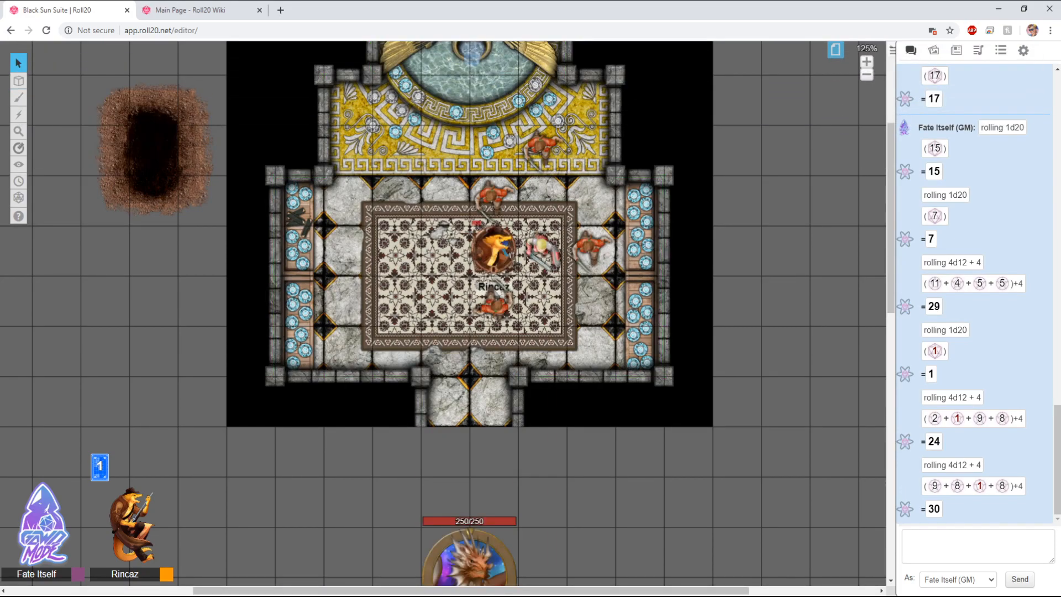
Step: Open the art library and delete the token standing beside Rincaz
{"action": "left_click", "coordinate": [934, 50]}
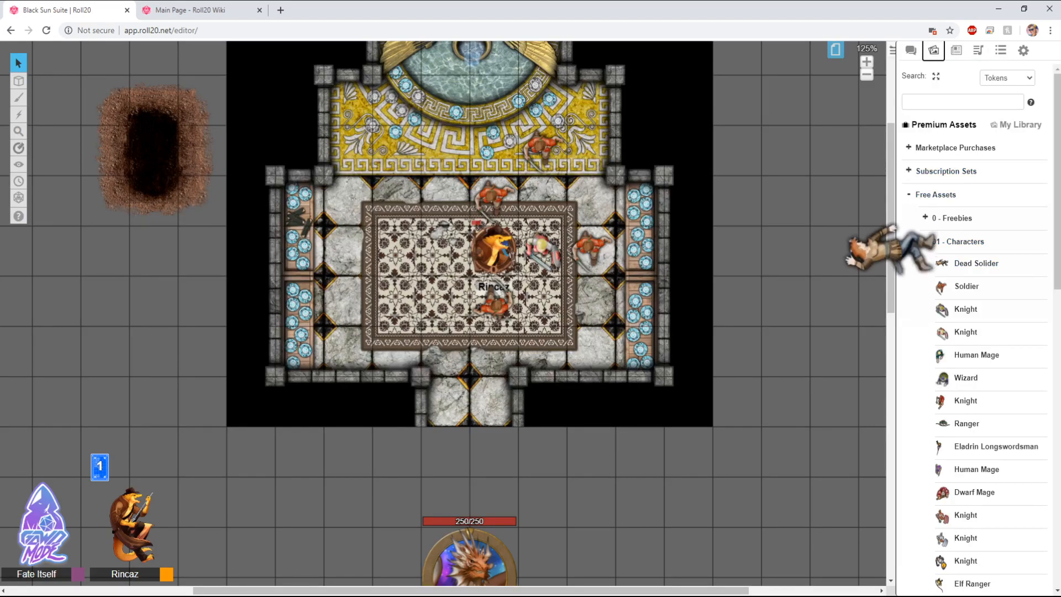
{"action": "scroll", "coordinate": [972, 265], "scroll_direction": "down", "scroll_amount": 4}
{"action": "left_click_drag", "start_coordinate": [541, 249], "coordinate": [444, 450]}
{"action": "key", "text": "Delete"}
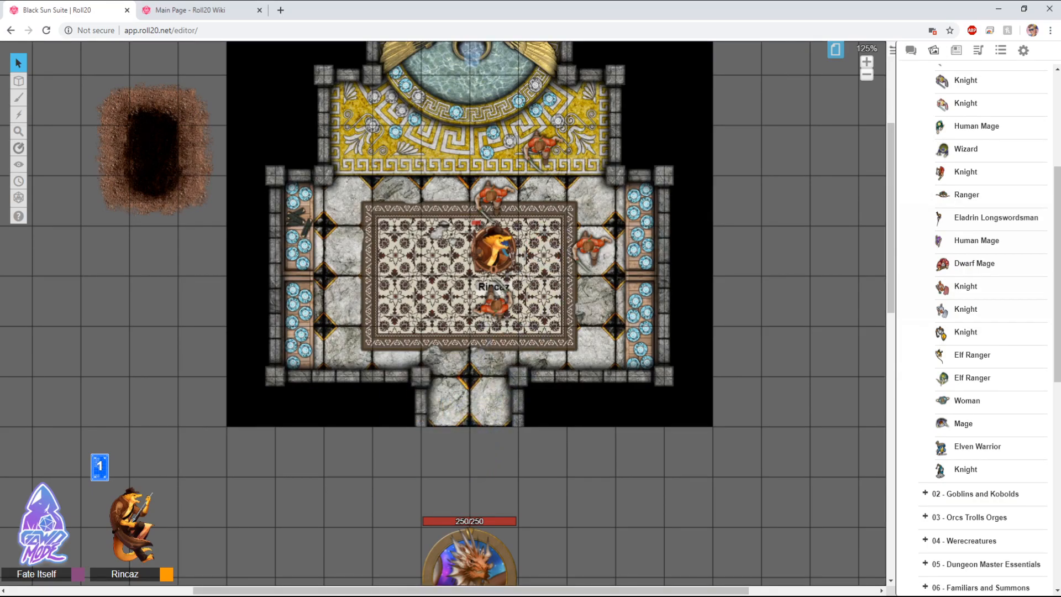
Step: Search the art library for torch and place the torch image at the corridor's entrance
{"action": "scroll", "coordinate": [973, 331], "scroll_direction": "up", "scroll_amount": 4}
{"action": "left_click", "coordinate": [962, 102]}
{"action": "type", "text": "torch"}
{"action": "key", "text": "Return"}
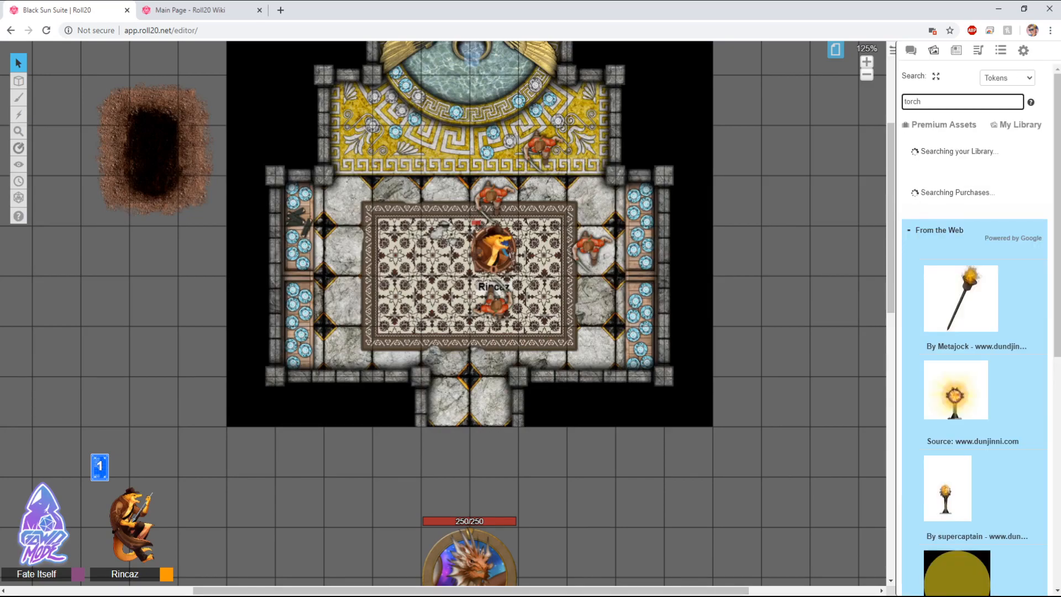
{"action": "left_click_drag", "start_coordinate": [962, 199], "coordinate": [444, 401]}
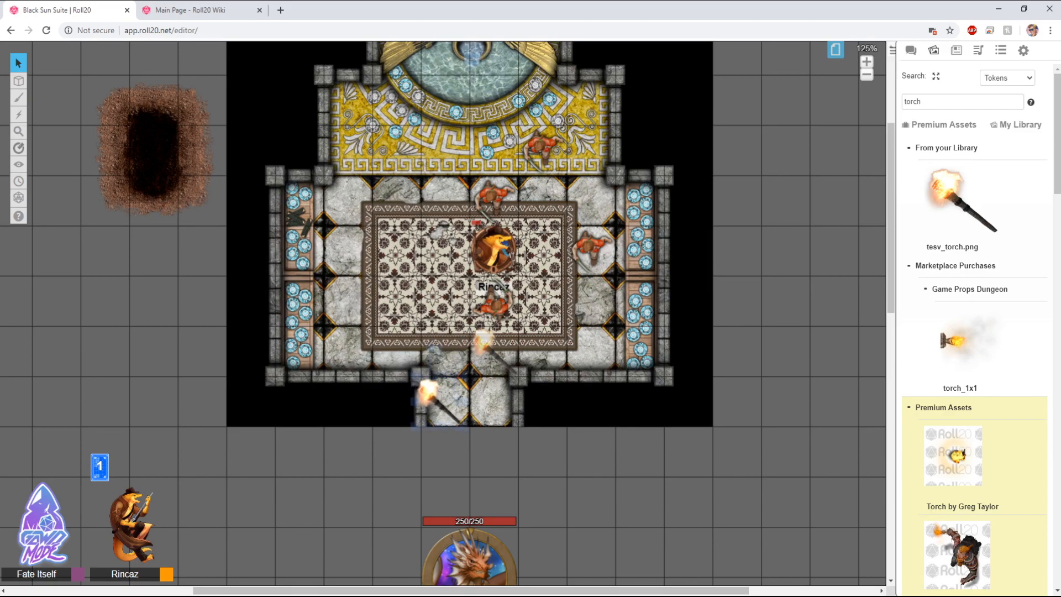
Step: Move the torch to the token layer and drag it just below the corridor, briefly opening its token settings
{"action": "right_click", "coordinate": [450, 403]}
{"action": "mouse_move", "coordinate": [472, 384]}
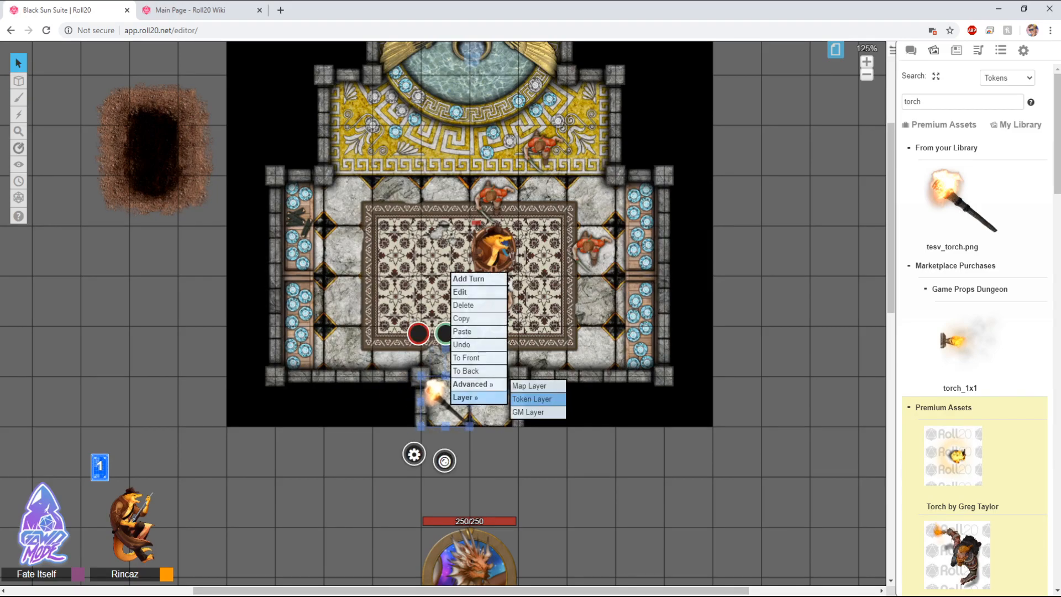
{"action": "left_click", "coordinate": [536, 399]}
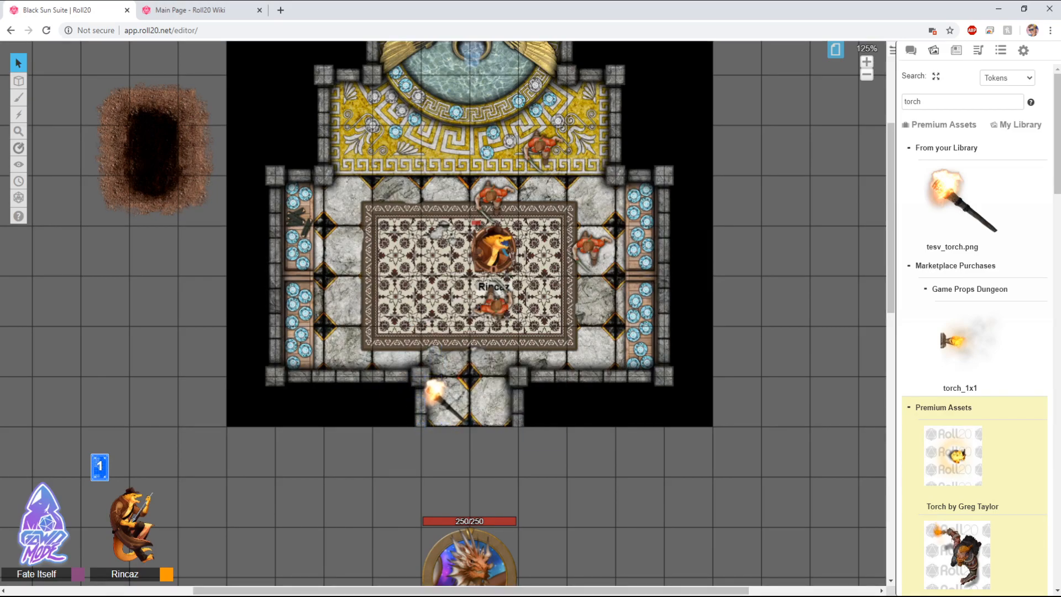
{"action": "left_click_drag", "start_coordinate": [433, 390], "coordinate": [445, 452]}
{"action": "double_click", "coordinate": [445, 452]}
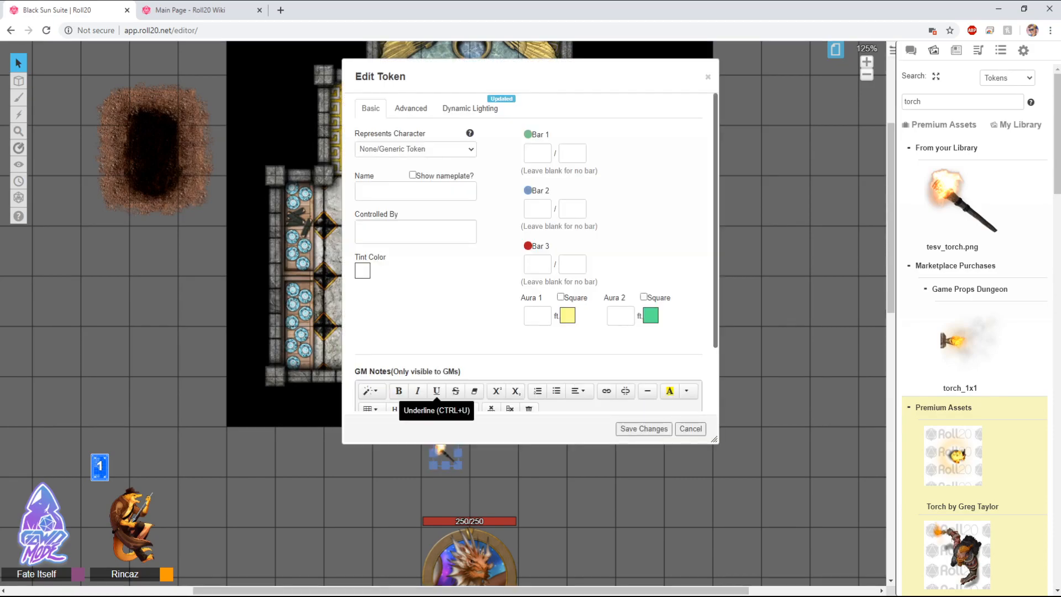
{"action": "key", "text": "Escape"}
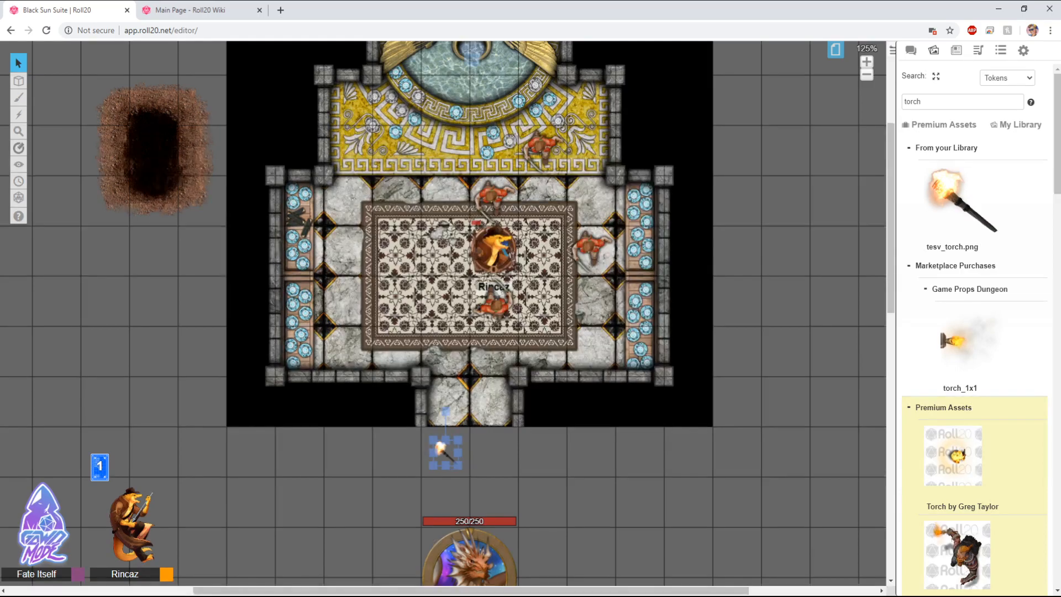
Step: Enable Dynamic Lighting in the current page's settings
{"action": "left_click", "coordinate": [835, 50]}
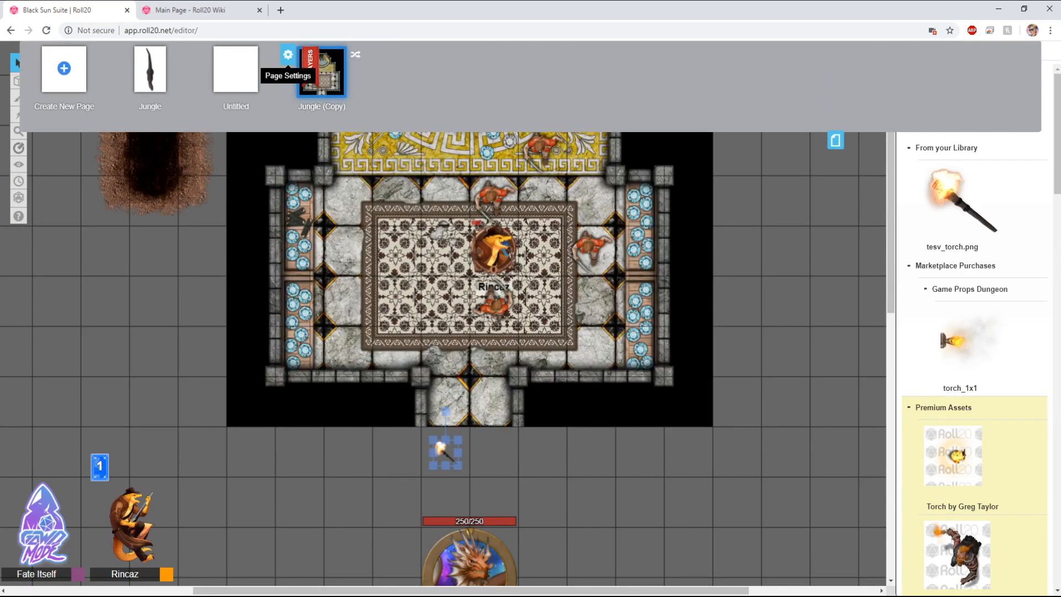
{"action": "left_click", "coordinate": [288, 54]}
{"action": "scroll", "coordinate": [531, 265], "scroll_direction": "down", "scroll_amount": 5}
{"action": "left_click", "coordinate": [509, 251]}
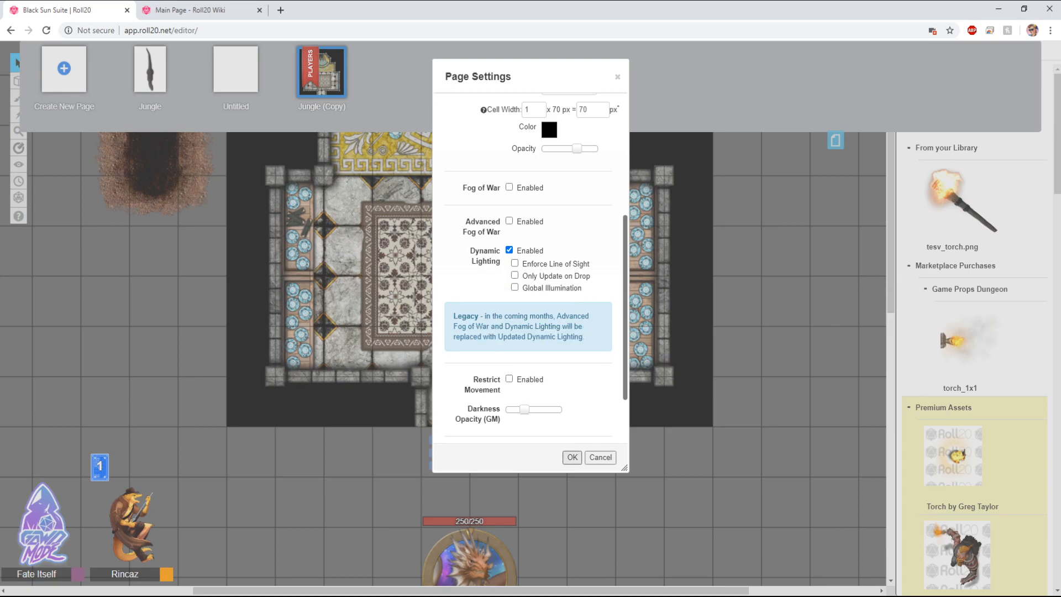
{"action": "left_click", "coordinate": [572, 457]}
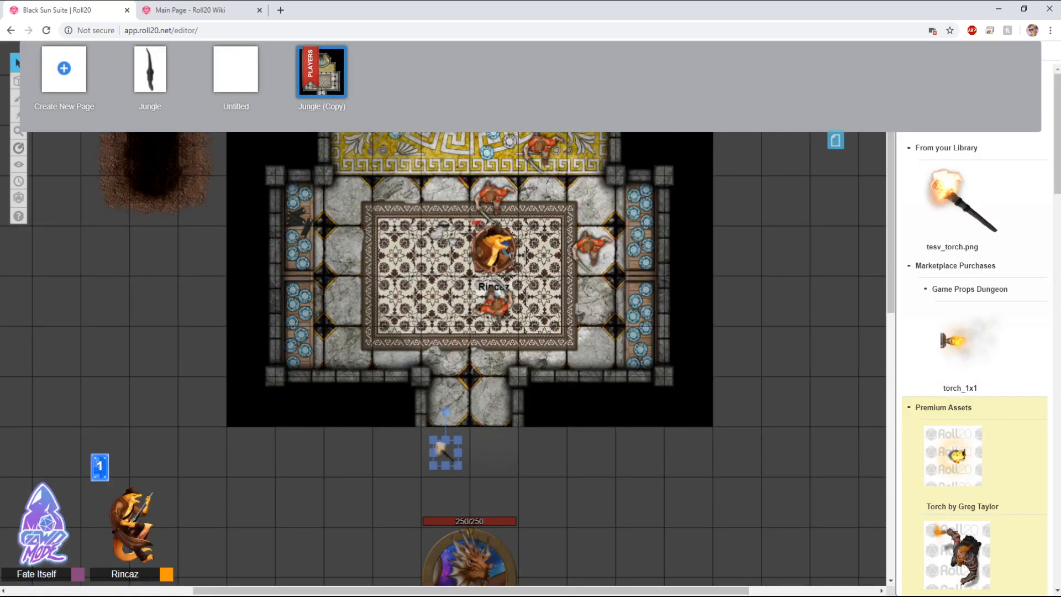
{"action": "left_click", "coordinate": [835, 141]}
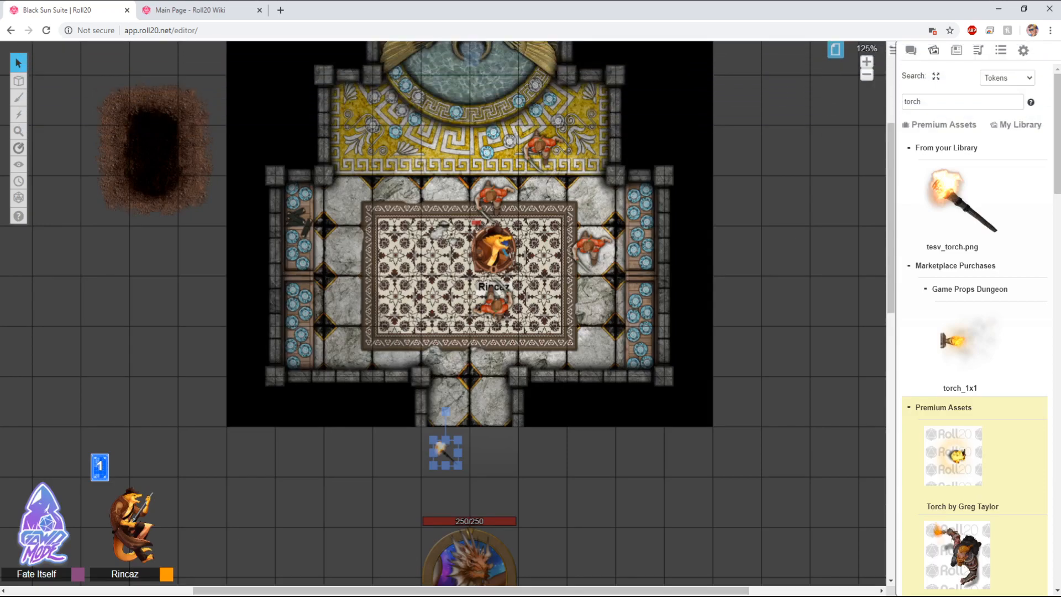
Step: Make the torch emit light with a 40 ft radius dimming from 20 ft, visible to all players
{"action": "double_click", "coordinate": [445, 452]}
{"action": "left_click", "coordinate": [410, 108]}
{"action": "left_click", "coordinate": [545, 154]}
{"action": "type", "text": "40"}
{"action": "key", "text": "Tab"}
{"action": "type", "text": "20"}
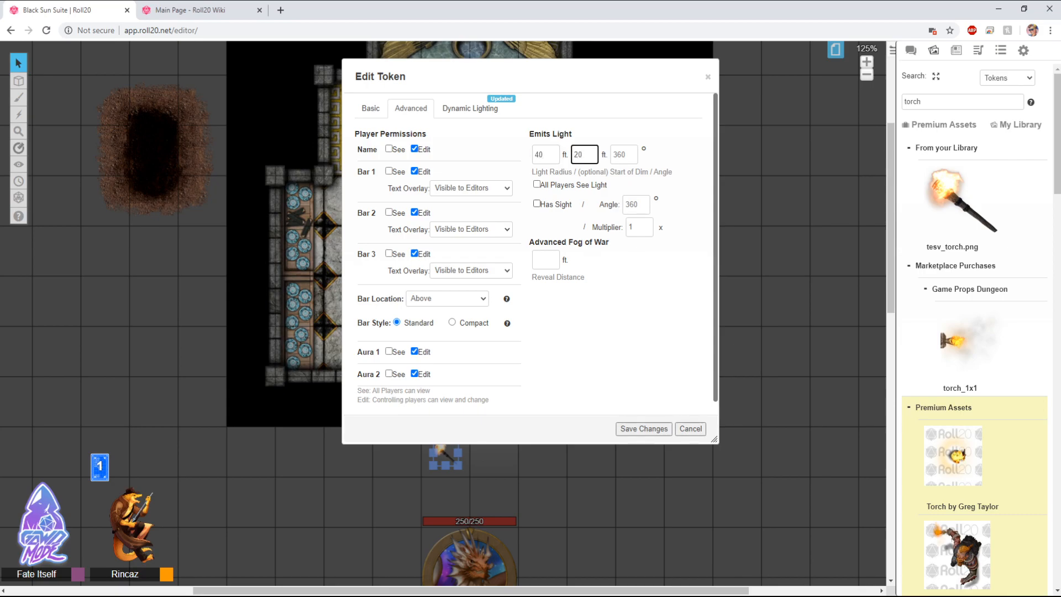
{"action": "left_click", "coordinate": [537, 204]}
{"action": "left_click", "coordinate": [537, 184]}
{"action": "left_click", "coordinate": [536, 203]}
{"action": "left_click", "coordinate": [644, 429]}
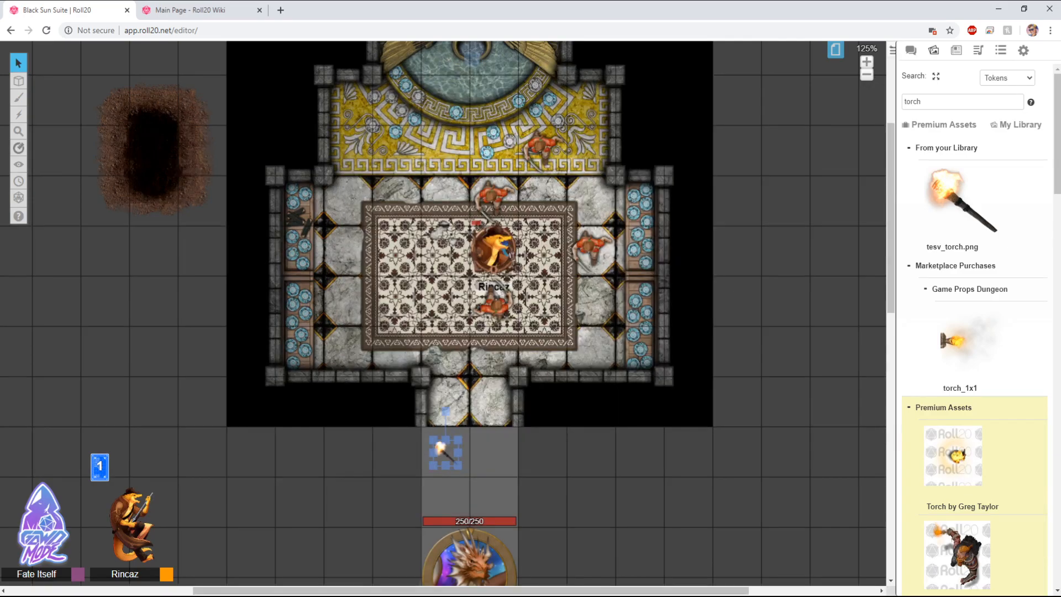
Step: Preview the map from Rincaz's point of view, then exit the preview
{"action": "left_click", "coordinate": [494, 250]}
{"action": "key", "text": "ctrl+l"}
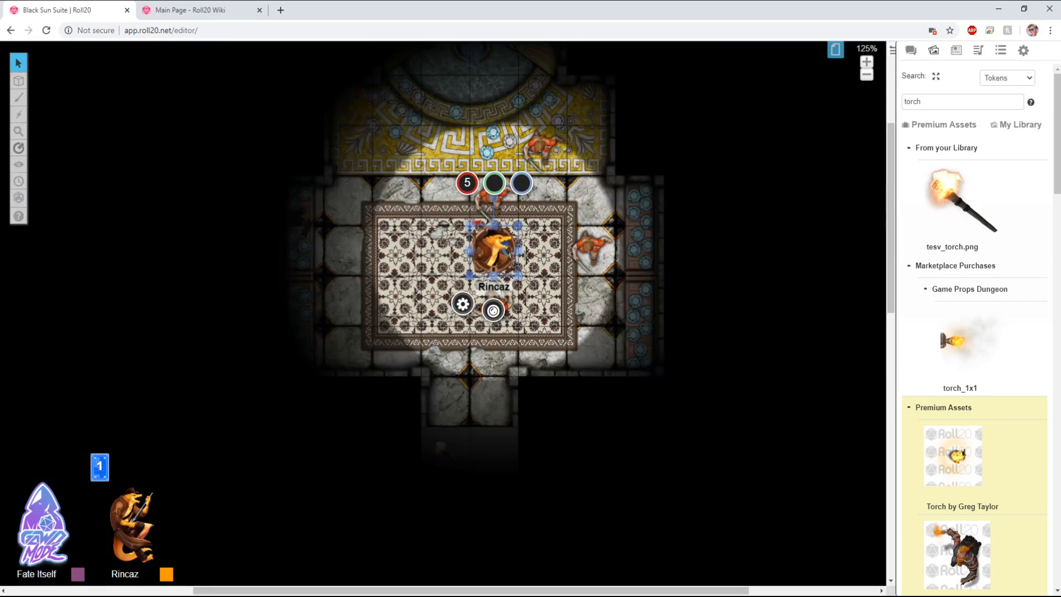
{"action": "key", "text": "ctrl+l"}
Step: Turn on Has Sight for the torch token and save
{"action": "double_click", "coordinate": [445, 457]}
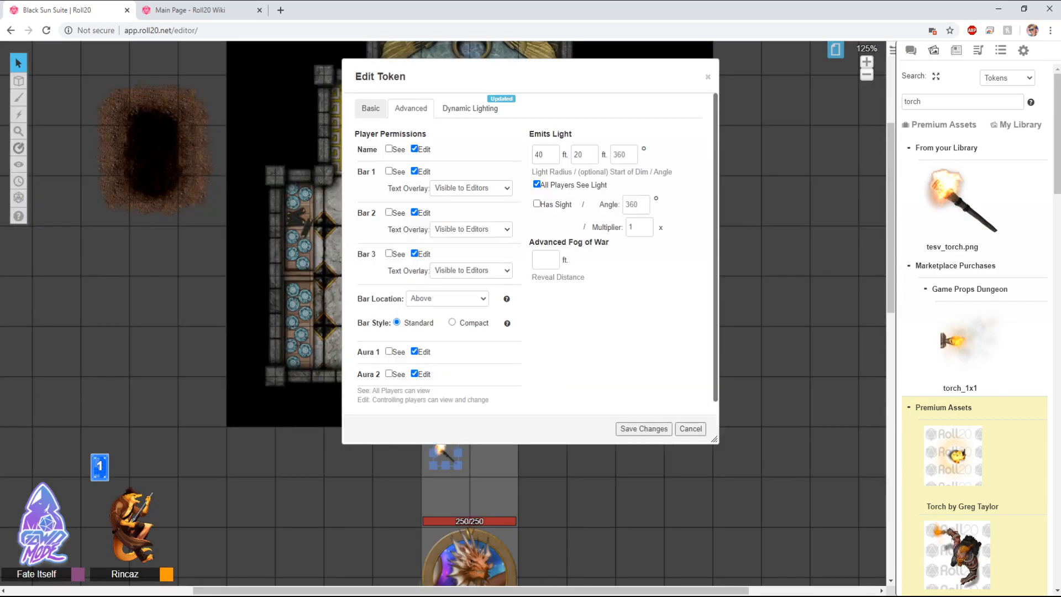
{"action": "left_click", "coordinate": [536, 203]}
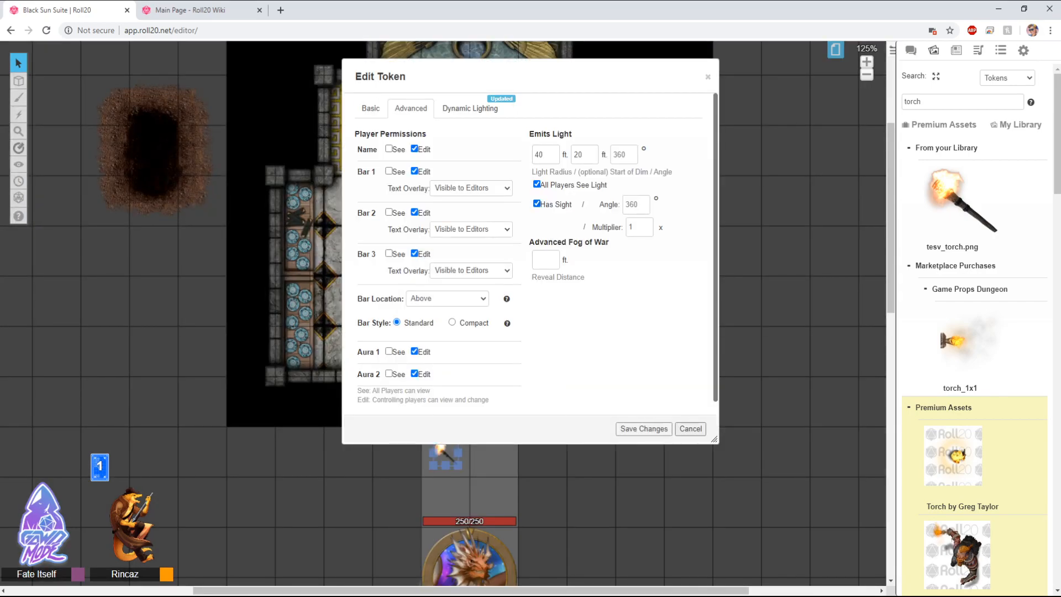
{"action": "left_click", "coordinate": [644, 429]}
Step: Preview Rincaz's view of the lit map again, rechecking the torch's settings
{"action": "left_click", "coordinate": [494, 251]}
{"action": "key", "text": "ctrl+l"}
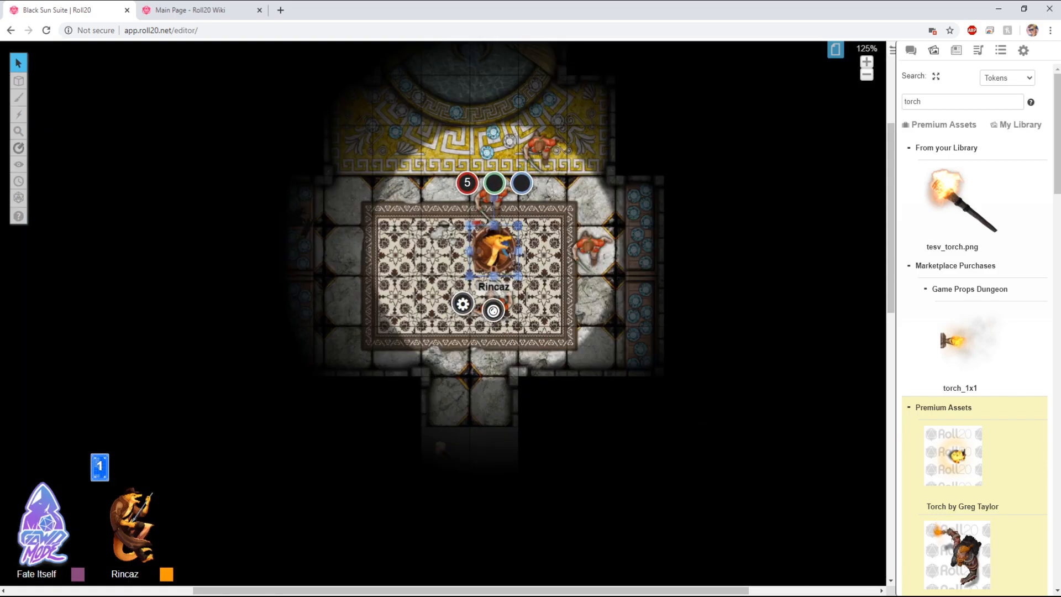
{"action": "key", "text": "ctrl+l"}
{"action": "double_click", "coordinate": [446, 455]}
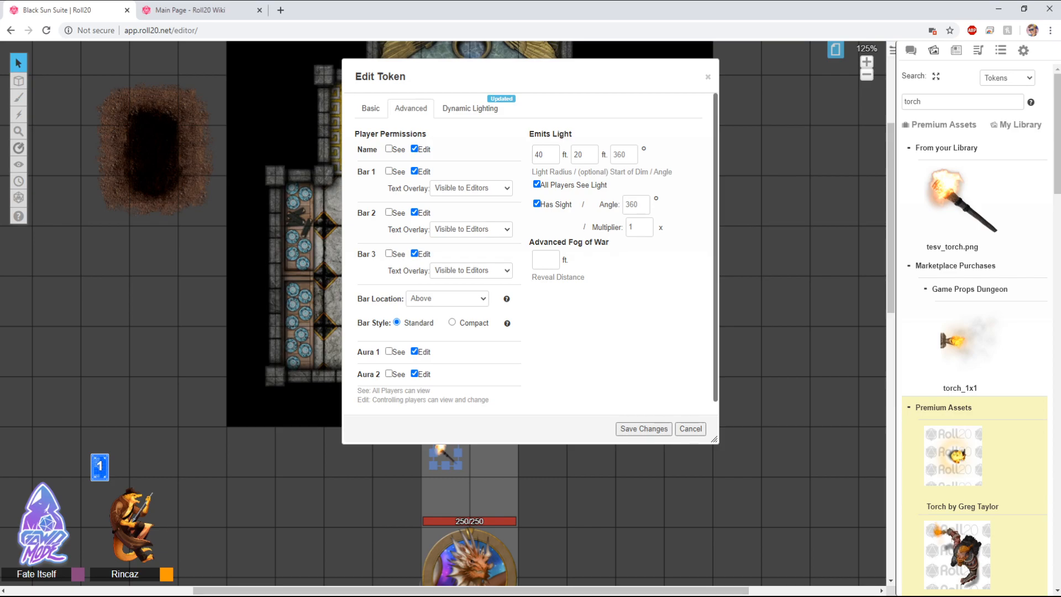
{"action": "left_click", "coordinate": [644, 428]}
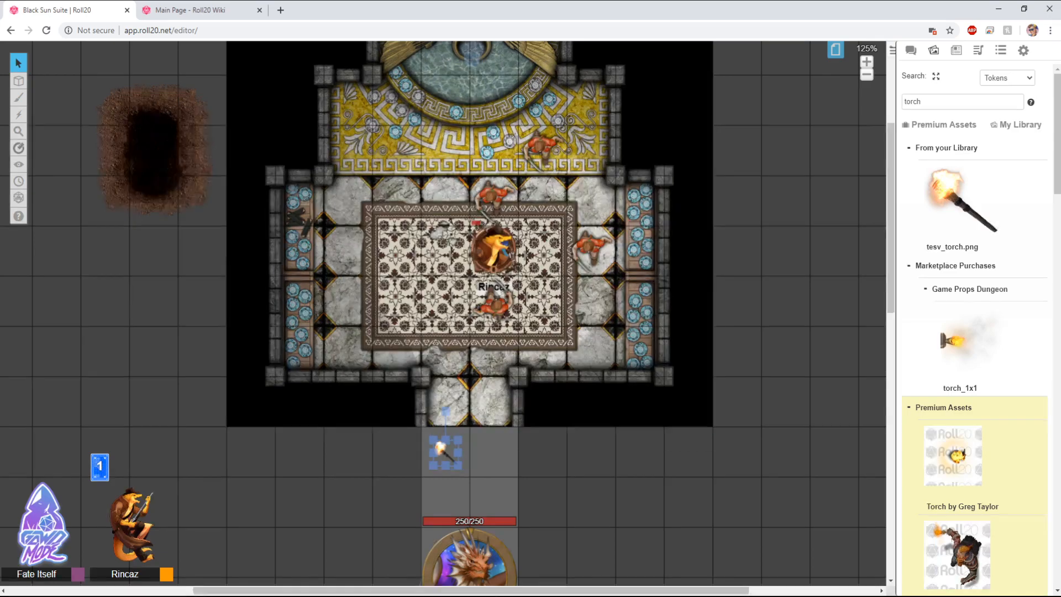
{"action": "left_click", "coordinate": [493, 251]}
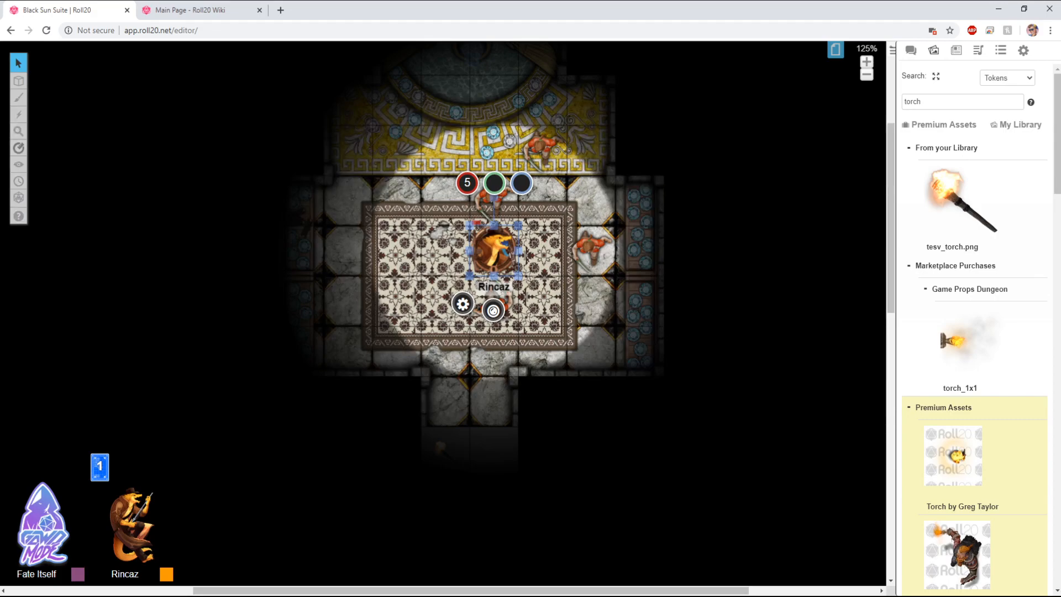
Step: Move the torch into the main room's left side and turn off its Has Sight option
{"action": "left_click_drag", "start_coordinate": [441, 446], "coordinate": [361, 309]}
{"action": "double_click", "coordinate": [361, 310]}
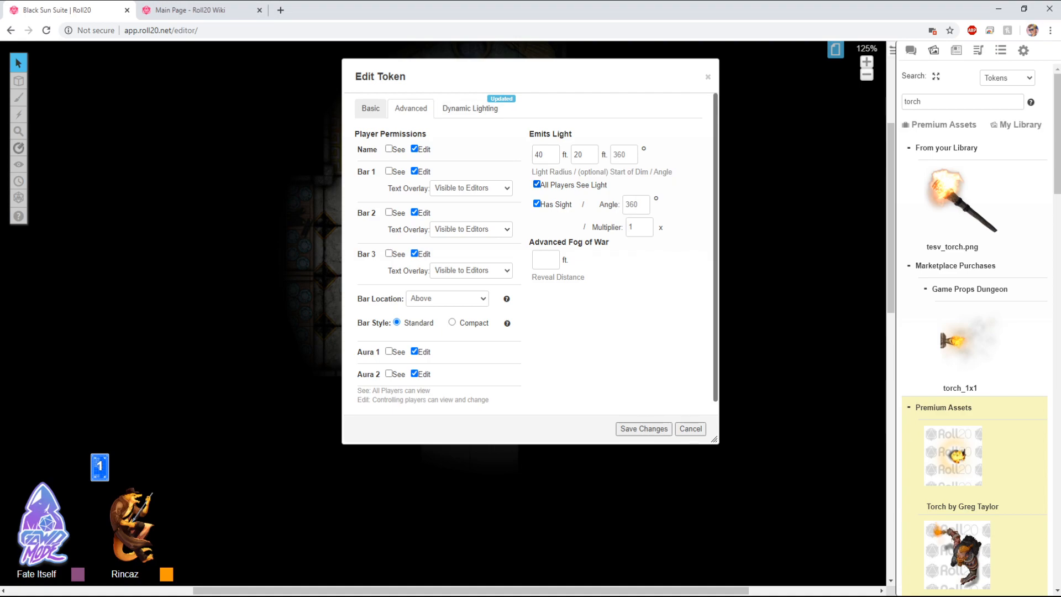
{"action": "left_click", "coordinate": [537, 204]}
{"action": "left_click", "coordinate": [370, 107]}
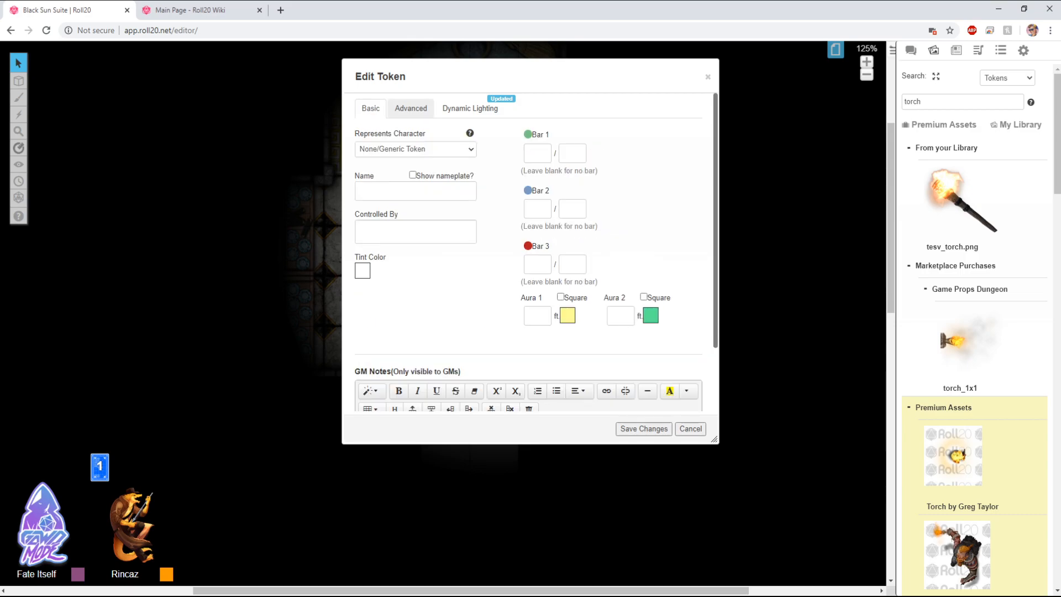
{"action": "left_click", "coordinate": [410, 108]}
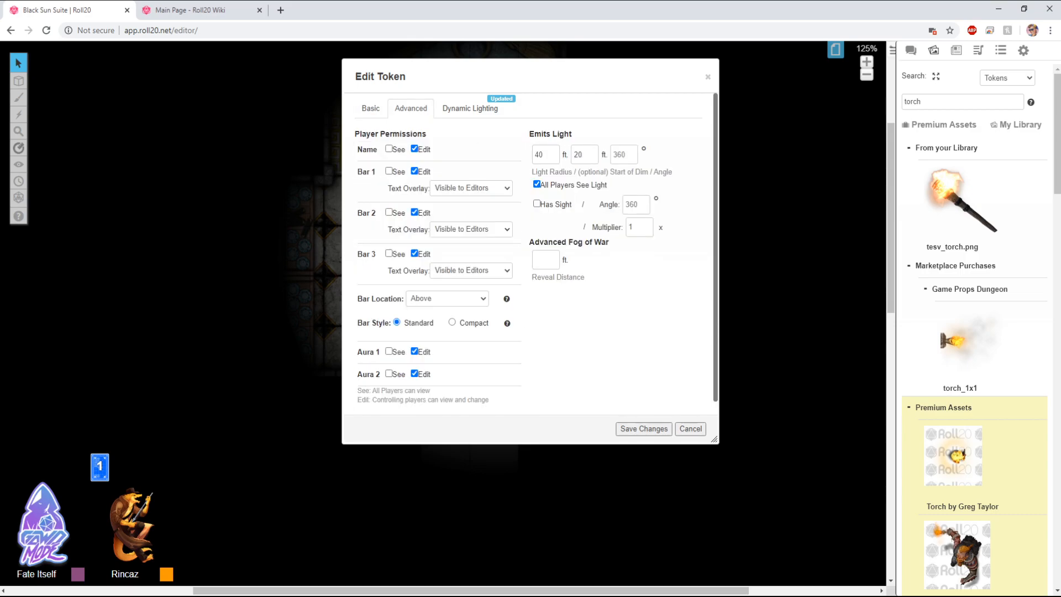
{"action": "left_click", "coordinate": [643, 428]}
Step: Turn off Rincaz's sight and clear its emitted light radius, then save
{"action": "double_click", "coordinate": [492, 251]}
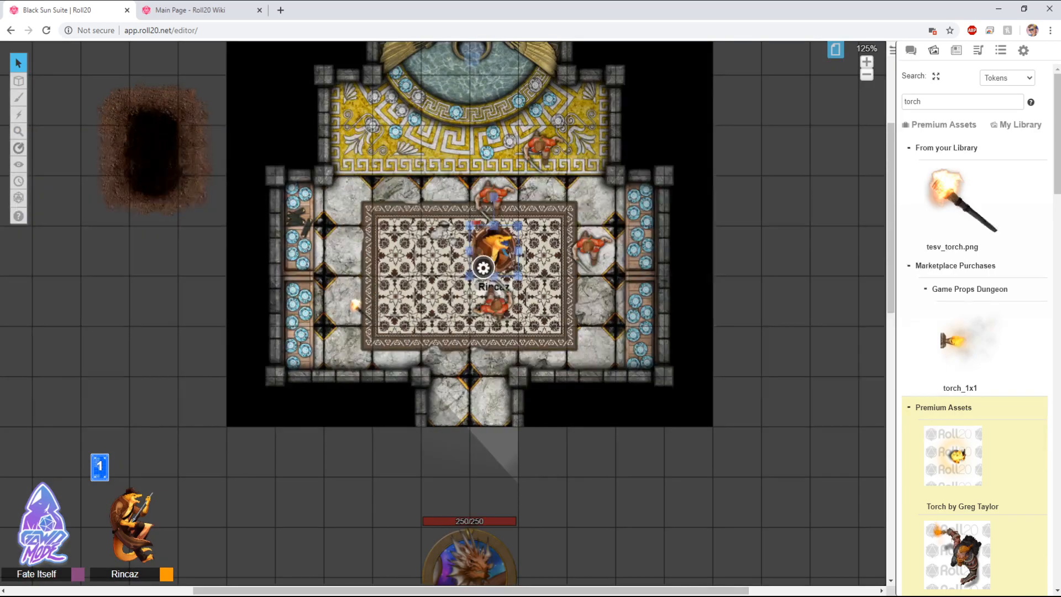
{"action": "left_click", "coordinate": [411, 108]}
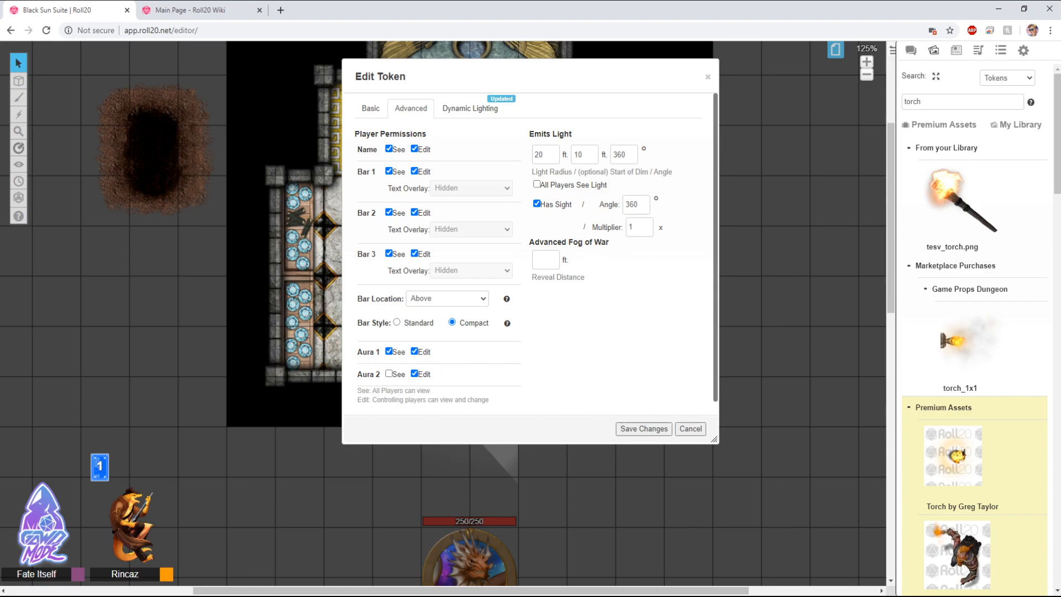
{"action": "left_click", "coordinate": [537, 204]}
{"action": "double_click", "coordinate": [539, 155]}
{"action": "key", "text": "BackSpace"}
{"action": "left_click", "coordinate": [643, 428]}
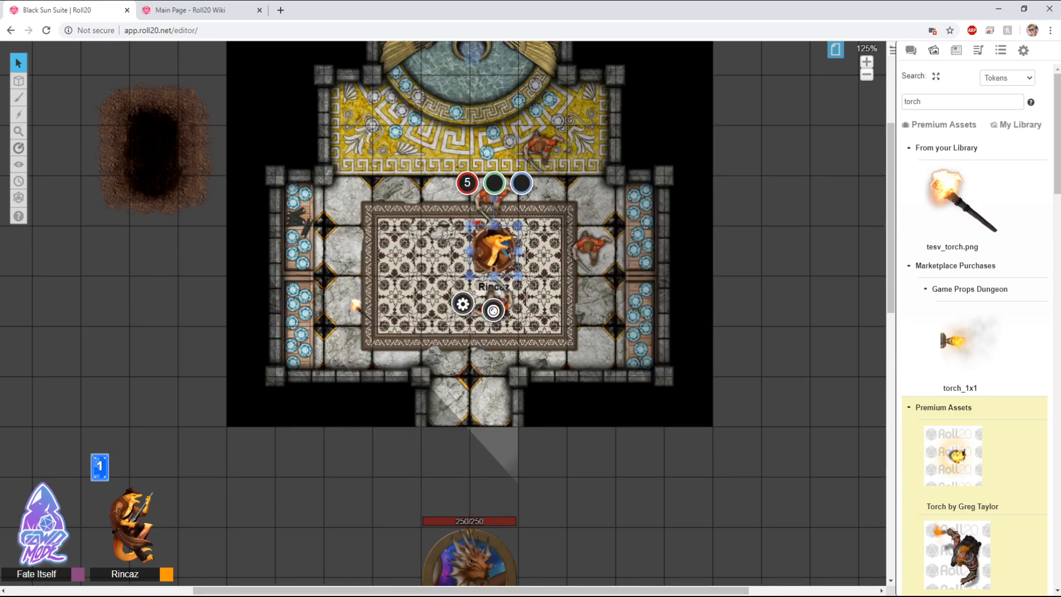
Step: Preview Rincaz's view of the map and reopen its token settings without changes
{"action": "left_click", "coordinate": [493, 251]}
{"action": "key", "text": "ctrl+l"}
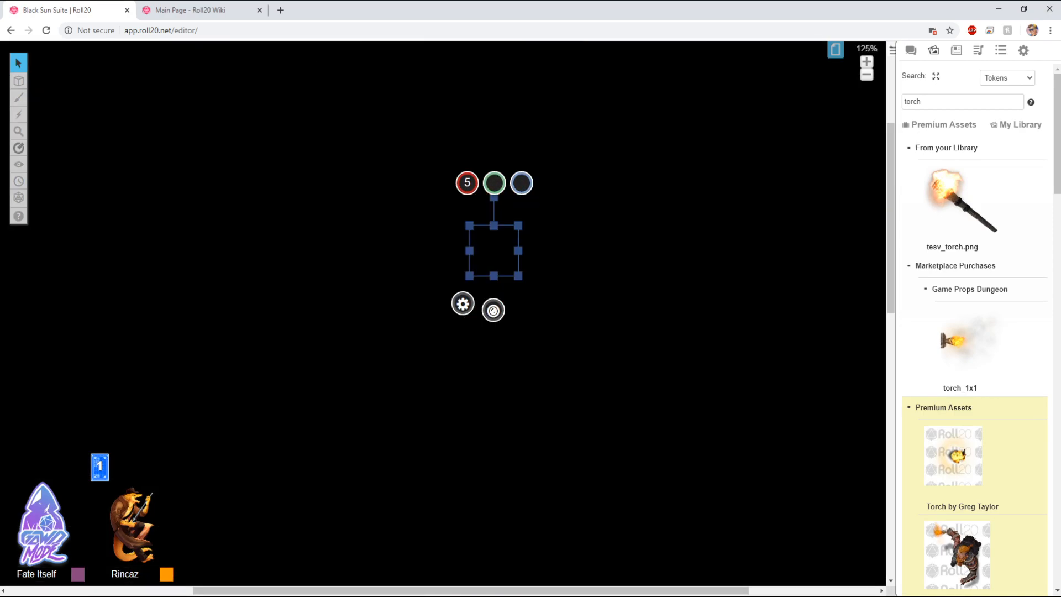
{"action": "key", "text": "Escape"}
{"action": "double_click", "coordinate": [493, 251]}
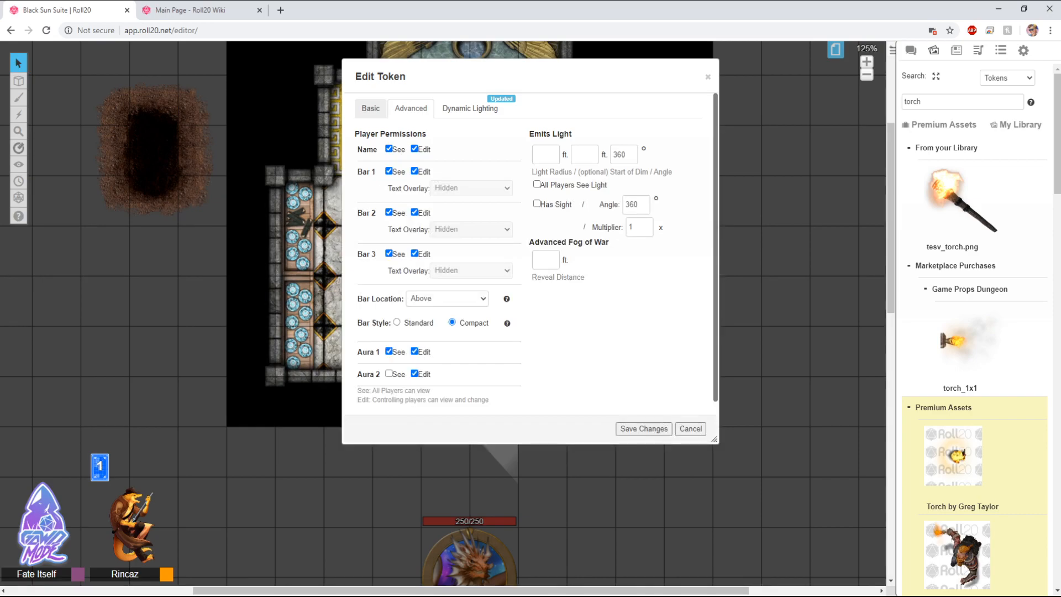
{"action": "left_click", "coordinate": [644, 429]}
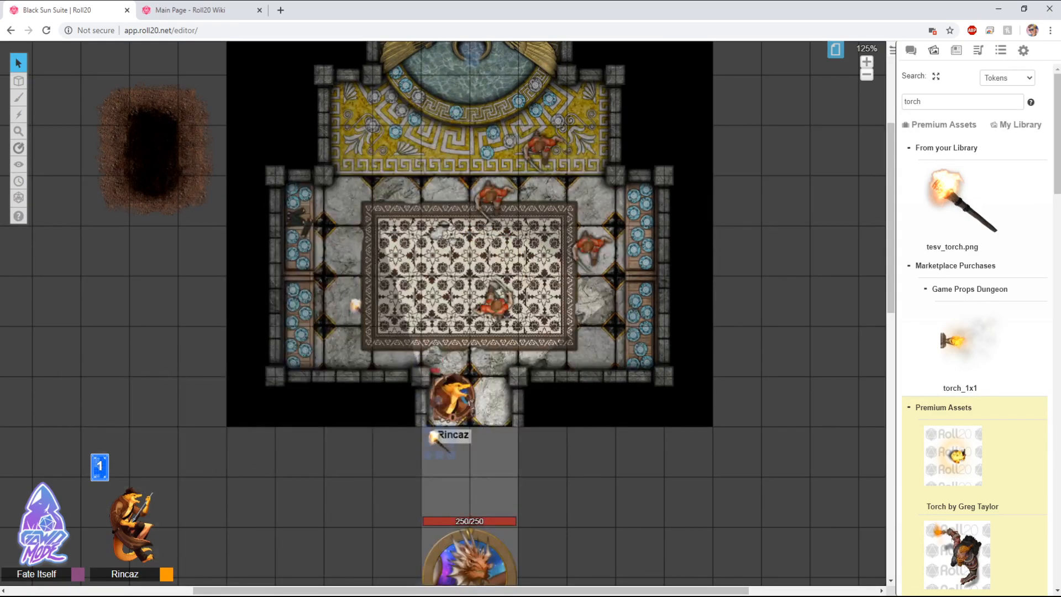
Step: Move the torch down into the corridor and turn its Has Sight option back on, then save
{"action": "left_click_drag", "start_coordinate": [449, 435], "coordinate": [450, 469]}
{"action": "double_click", "coordinate": [451, 469]}
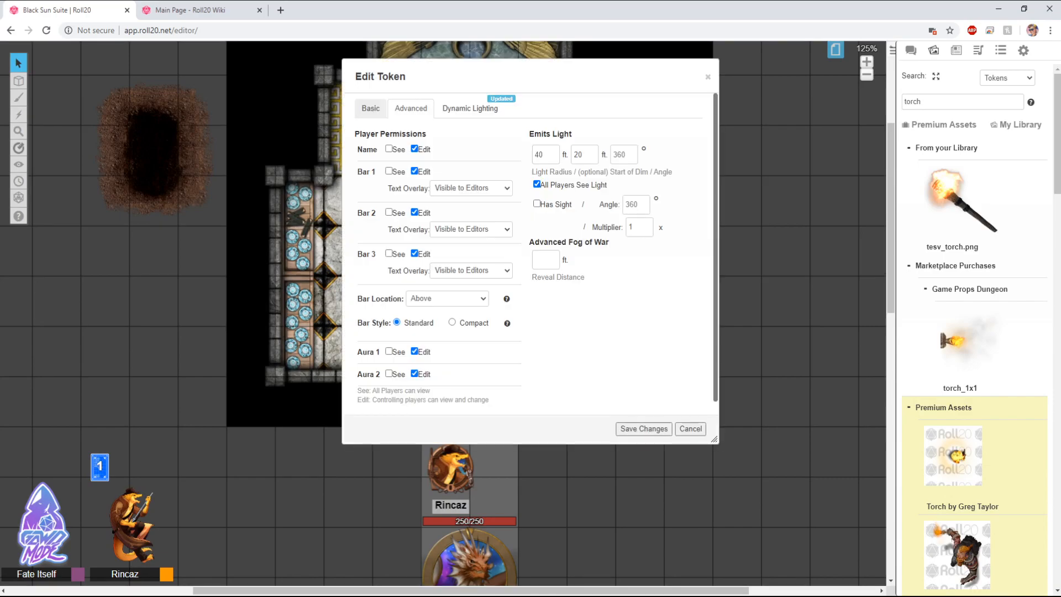
{"action": "left_click", "coordinate": [536, 204]}
{"action": "left_click", "coordinate": [644, 428]}
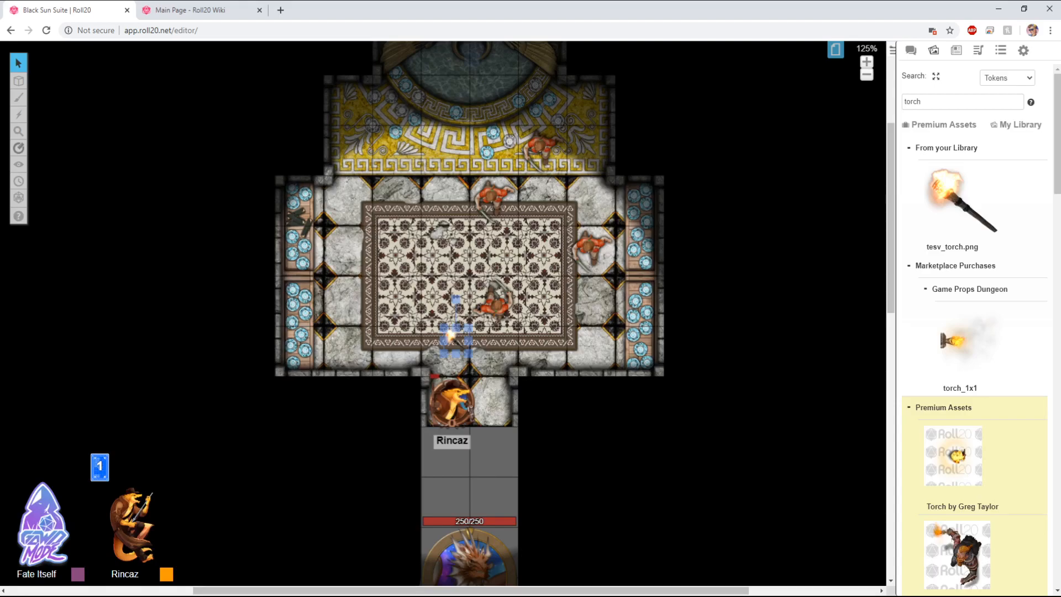
Step: Set the torch's emitted light angle to 45 degrees and save
{"action": "double_click", "coordinate": [455, 339]}
{"action": "left_click_drag", "start_coordinate": [387, 76], "coordinate": [571, 96]}
{"action": "left_click", "coordinate": [799, 174]}
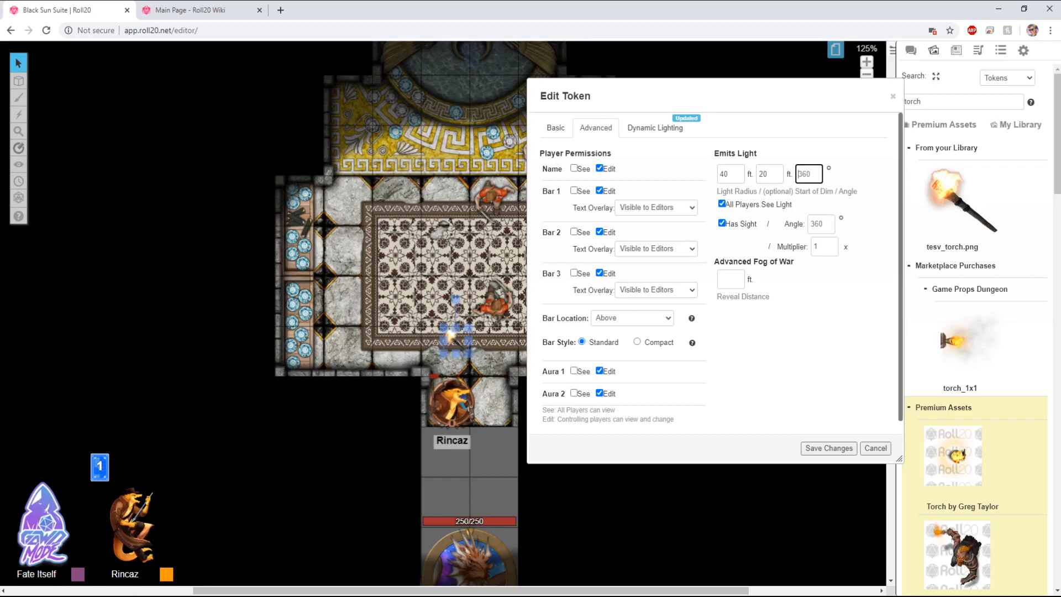
{"action": "key", "text": "ctrl+a"}
{"action": "type", "text": "45"}
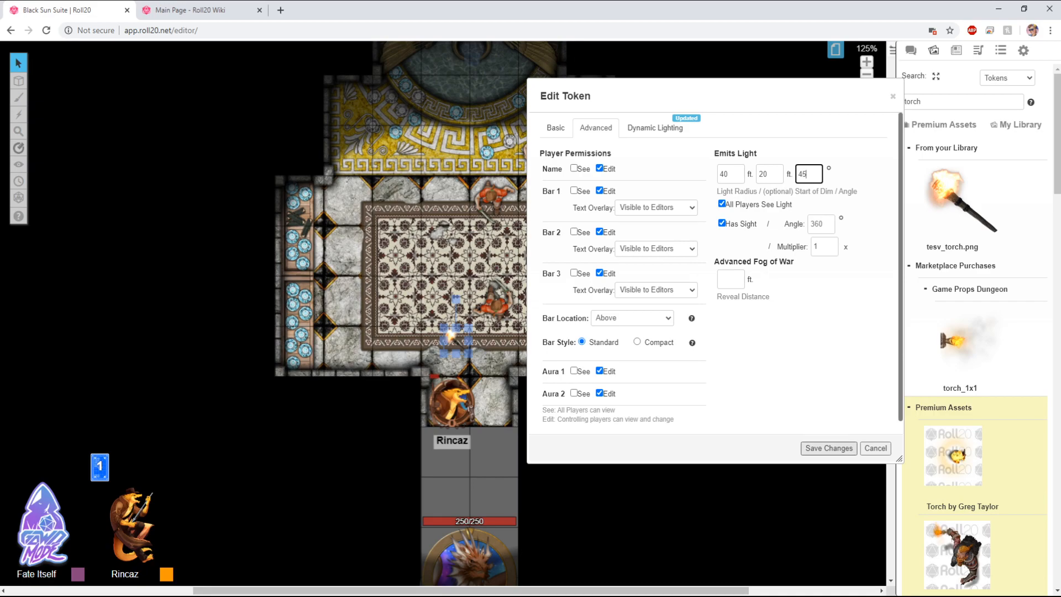
{"action": "left_click", "coordinate": [829, 449]}
Step: Move the torch below the corridor and set its dim light start to 5 ft
{"action": "left_click_drag", "start_coordinate": [456, 341], "coordinate": [442, 491]}
{"action": "double_click", "coordinate": [439, 488]}
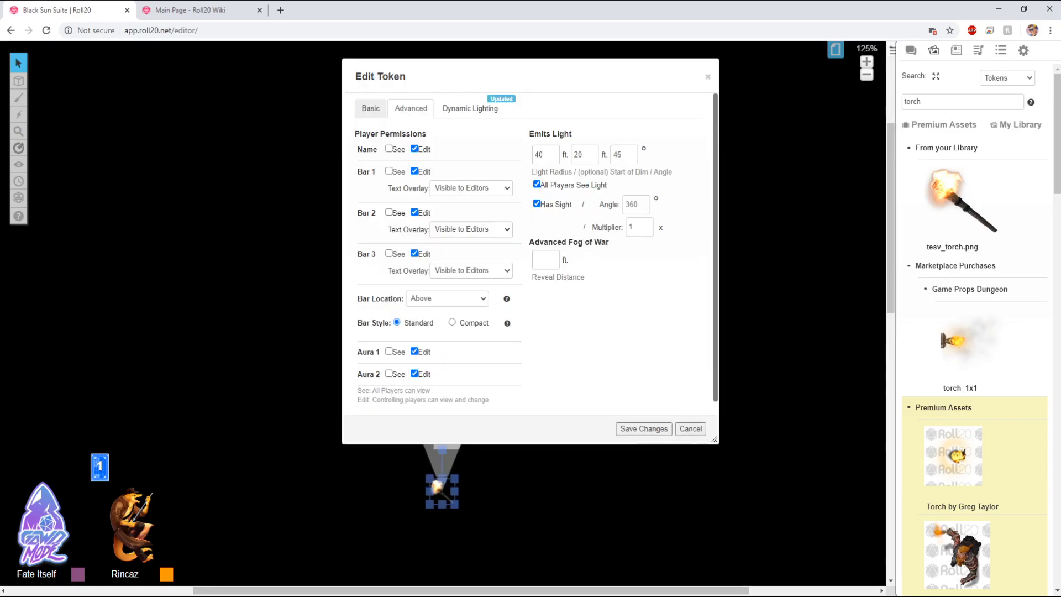
{"action": "double_click", "coordinate": [579, 154]}
{"action": "type", "text": "5"}
{"action": "left_click", "coordinate": [644, 429]}
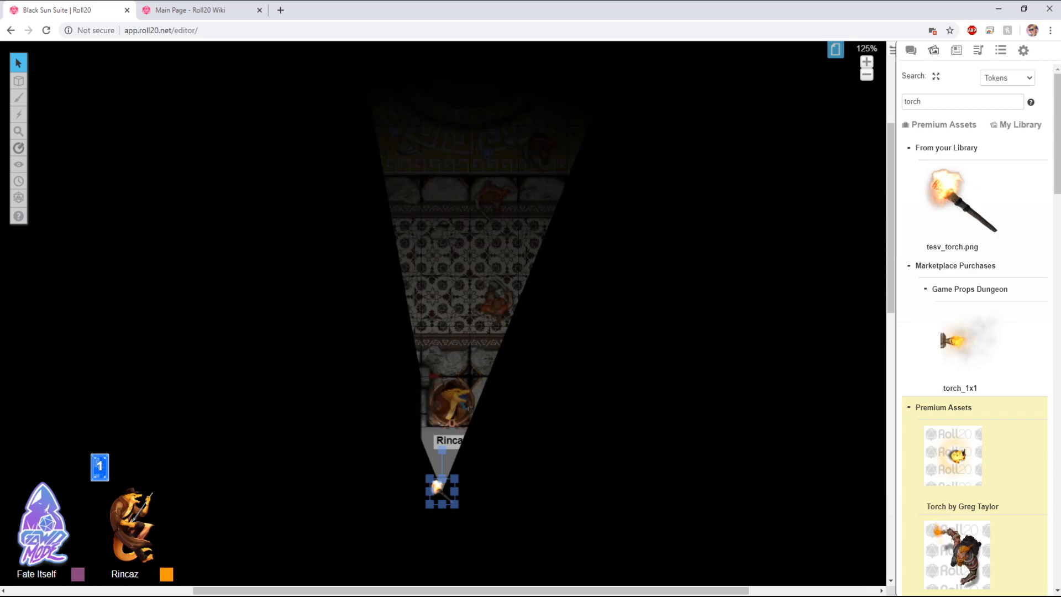
Step: Rotate the torch to angle its light cone and move Rincaz up to the main room's top edge
{"action": "left_click_drag", "start_coordinate": [442, 450], "coordinate": [459, 454]}
{"action": "mouse_move", "coordinate": [442, 491]}
{"action": "left_mouse_down"}
{"action": "mouse_move", "coordinate": [413, 498]}
{"action": "mouse_move", "coordinate": [423, 496]}
{"action": "left_mouse_up"}
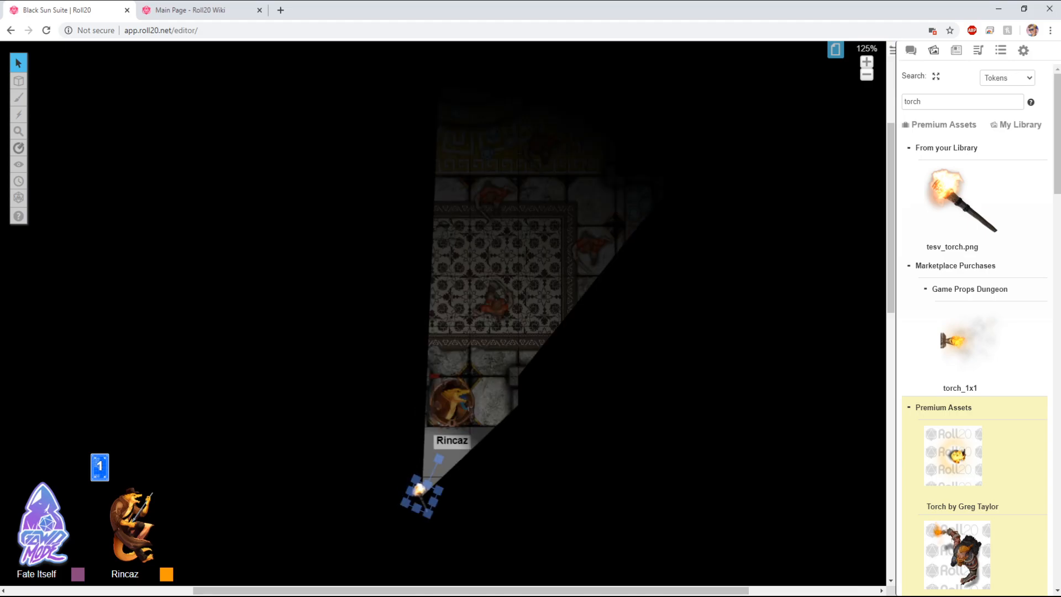
{"action": "key", "text": "ctrl+l"}
{"action": "left_click_drag", "start_coordinate": [451, 402], "coordinate": [445, 251]}
{"action": "double_click", "coordinate": [420, 490]}
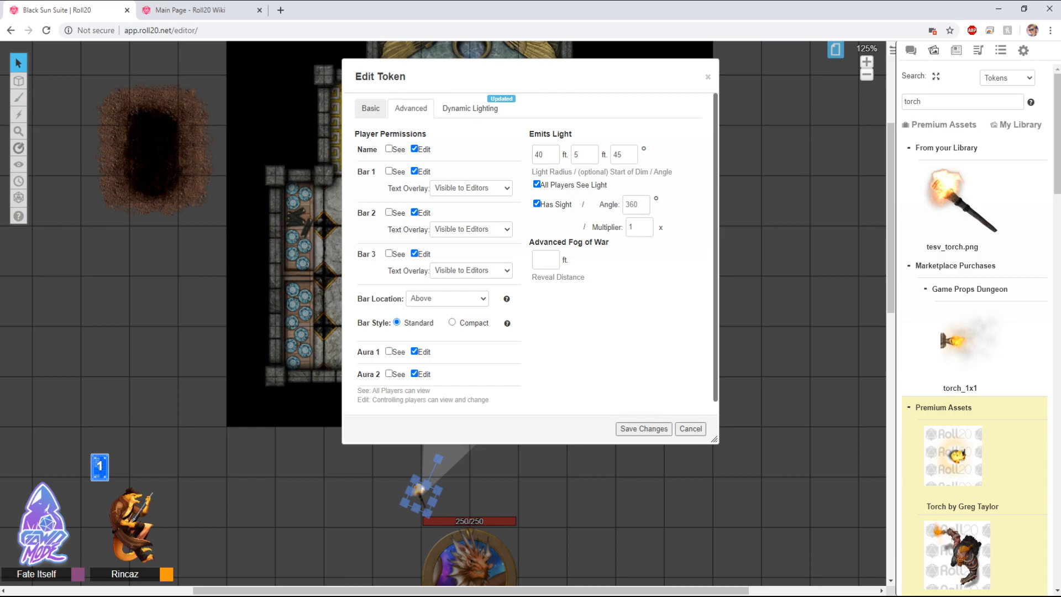
{"action": "left_click", "coordinate": [644, 429]}
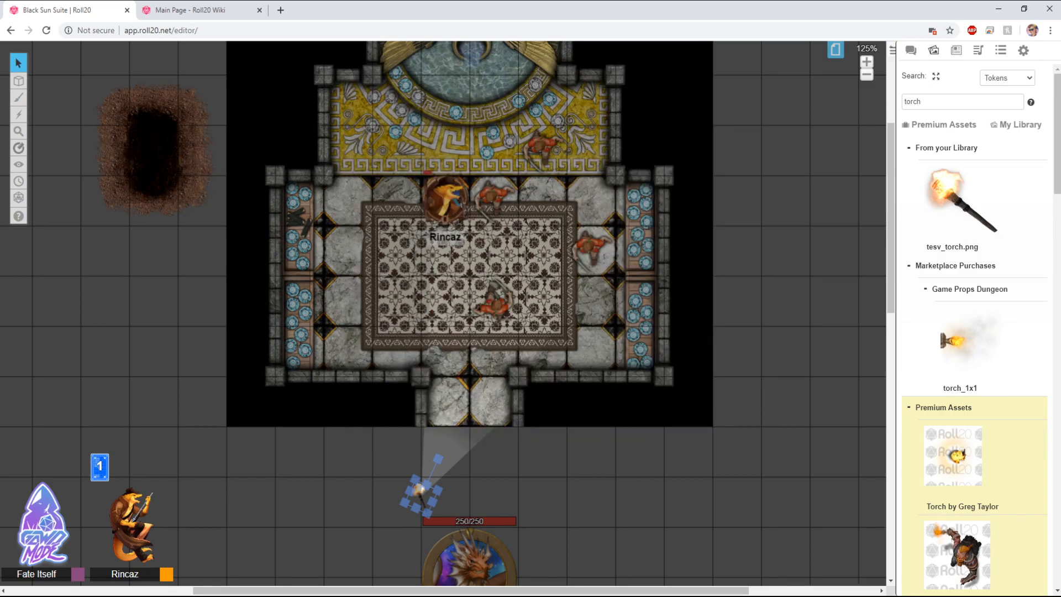
Step: Preview Rincaz's view of the torch-lit map, nudging the torch slightly
{"action": "left_click", "coordinate": [445, 199]}
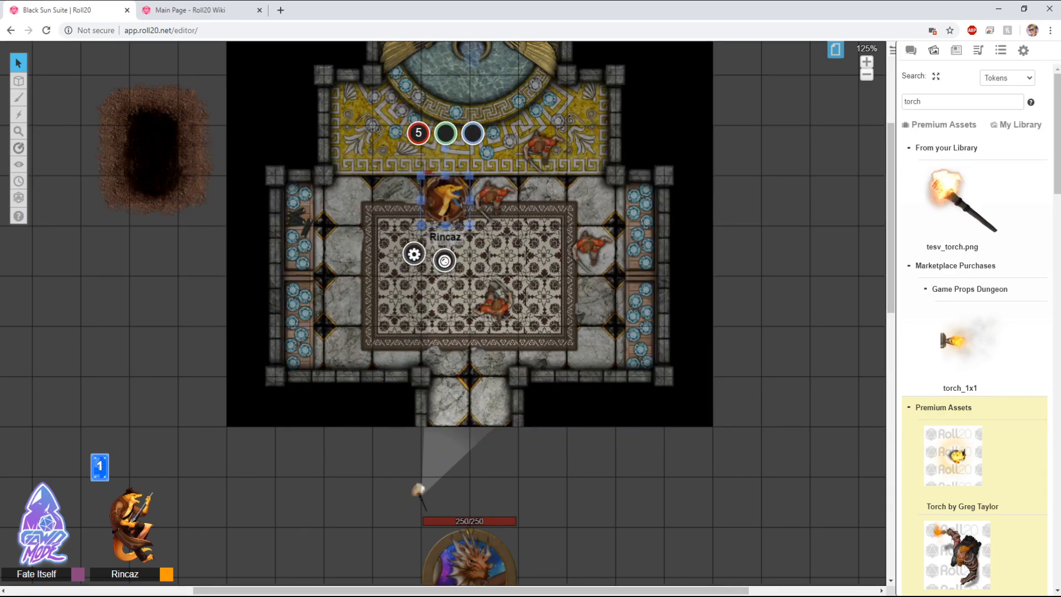
{"action": "key", "text": "ctrl+l"}
{"action": "key", "text": "Escape"}
{"action": "left_click_drag", "start_coordinate": [420, 494], "coordinate": [425, 494]}
{"action": "left_click", "coordinate": [445, 199]}
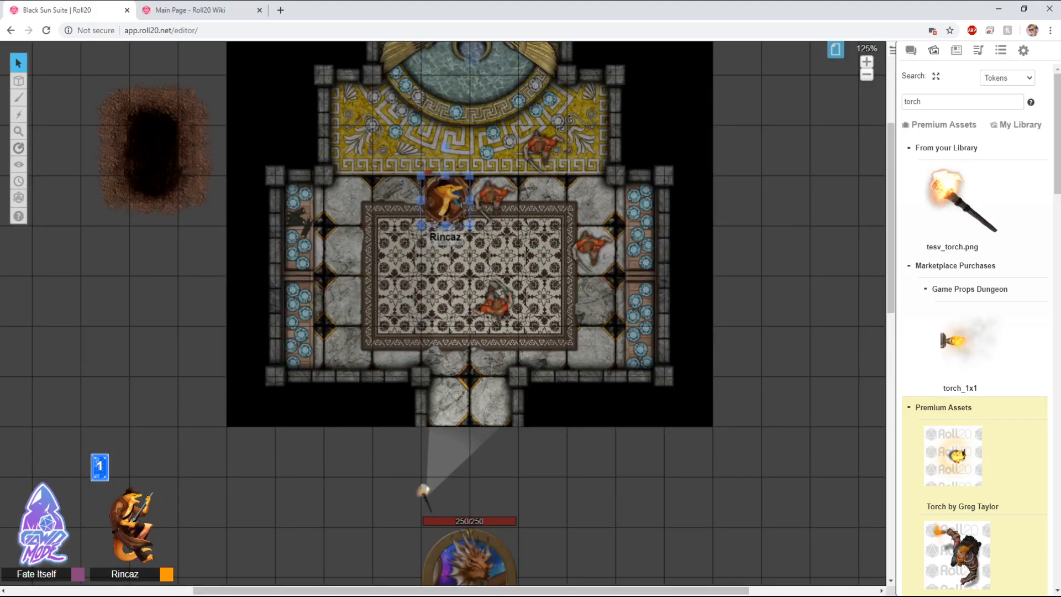
{"action": "key", "text": "ctrl+l"}
{"action": "key", "text": "Escape"}
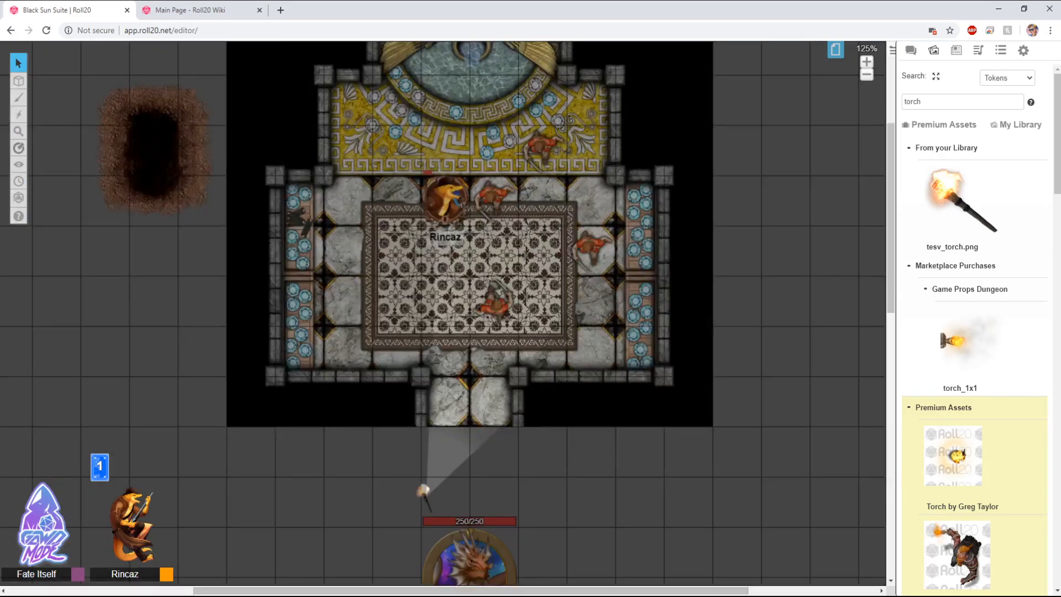
Step: Turn on Has Sight for Rincaz, preview its view and recheck the torch's settings
{"action": "double_click", "coordinate": [444, 199]}
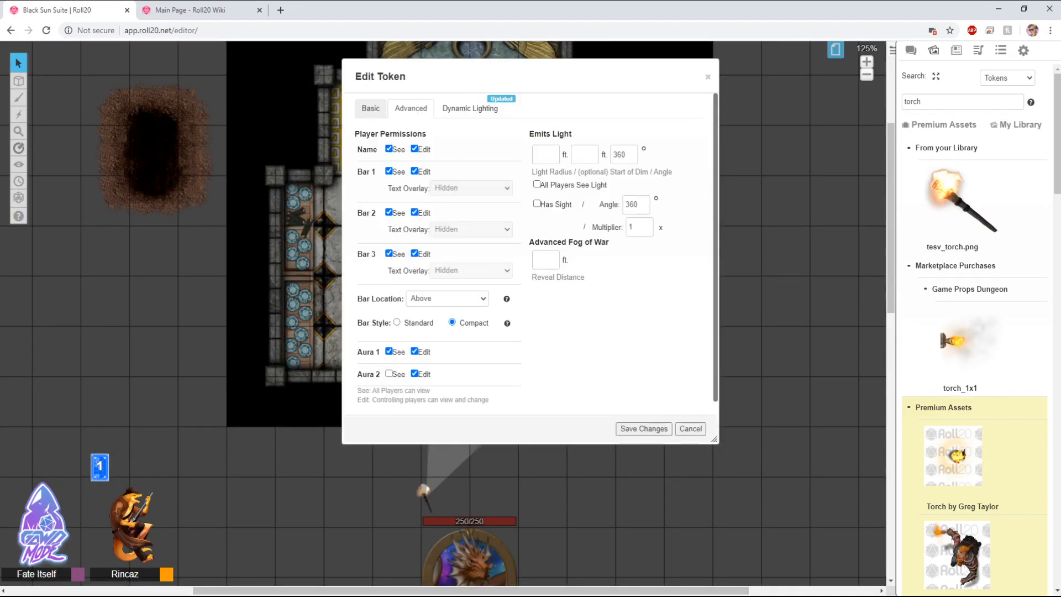
{"action": "left_click", "coordinate": [536, 204]}
{"action": "left_click", "coordinate": [644, 429]}
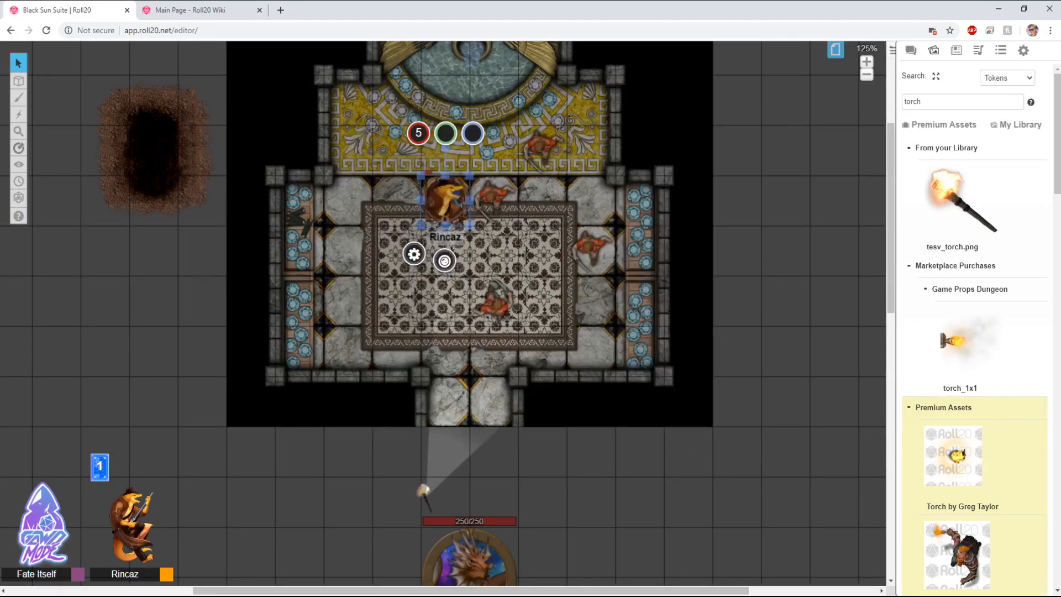
{"action": "key", "text": "ctrl+l"}
{"action": "key", "text": "Escape"}
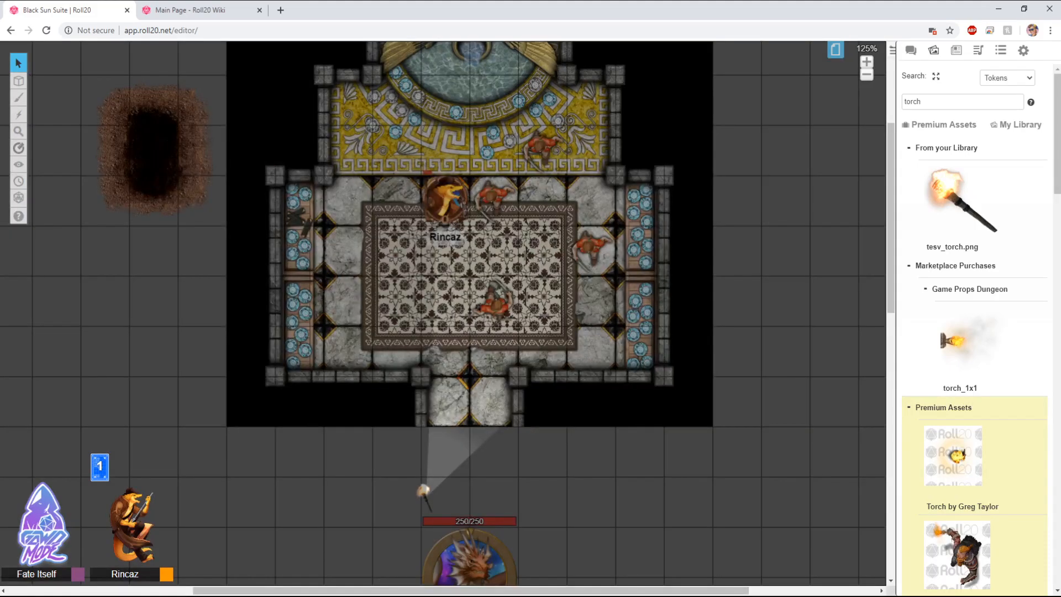
{"action": "double_click", "coordinate": [424, 490]}
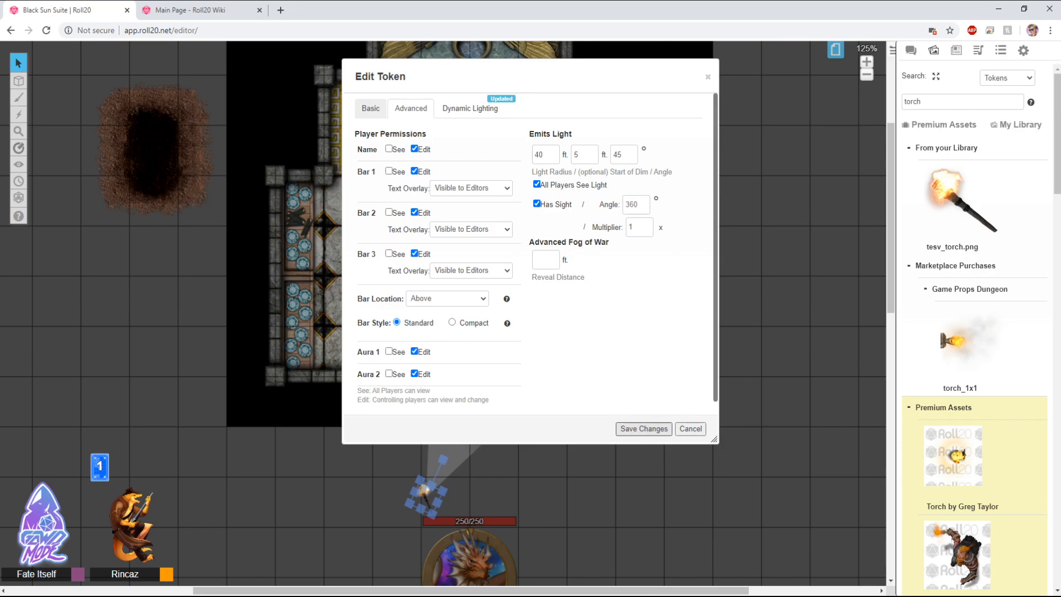
{"action": "left_click", "coordinate": [644, 429]}
Step: Give Rincaz an emitted light radius of 5 ft with dim light starting at 0 ft
{"action": "left_click", "coordinate": [446, 200]}
{"action": "double_click", "coordinate": [446, 200]}
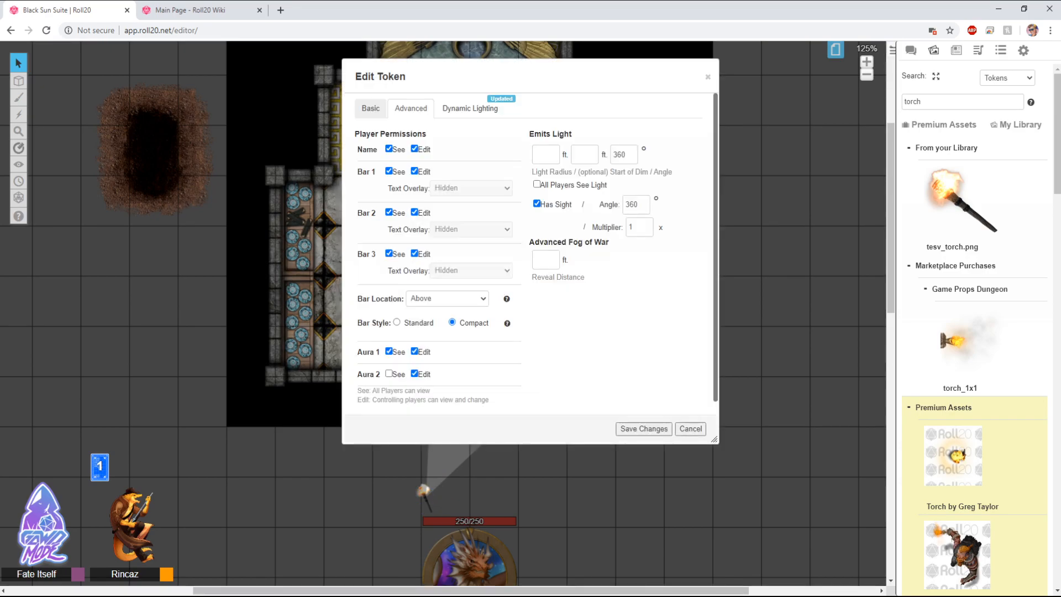
{"action": "left_click", "coordinate": [545, 155]}
{"action": "type", "text": "5"}
{"action": "key", "text": "Tab"}
{"action": "type", "text": "0"}
{"action": "left_click", "coordinate": [643, 428]}
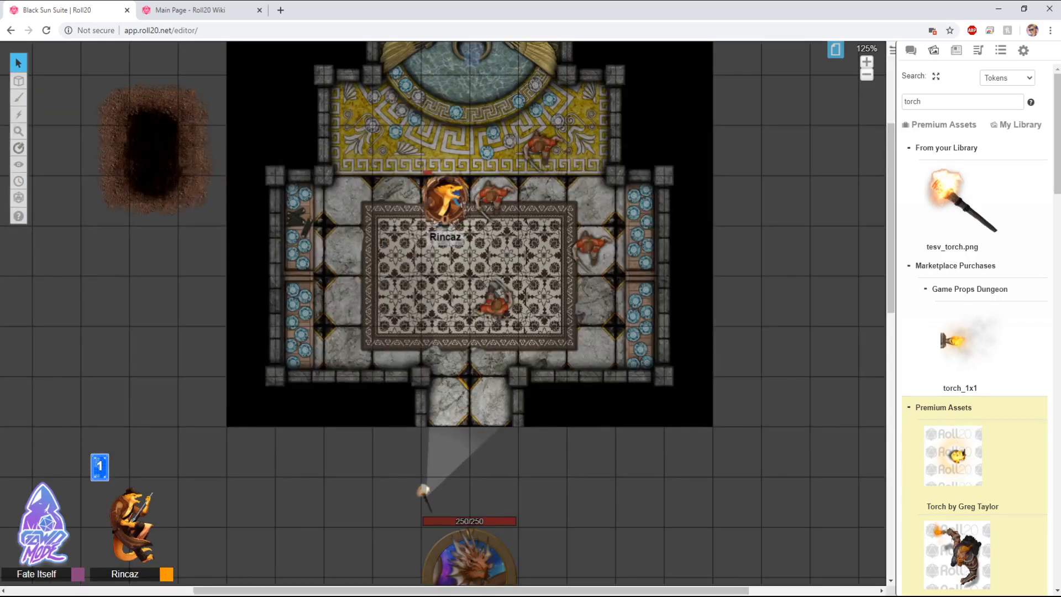
Step: Review the torch's Basic and Advanced token settings
{"action": "left_click", "coordinate": [424, 489]}
{"action": "double_click", "coordinate": [424, 489]}
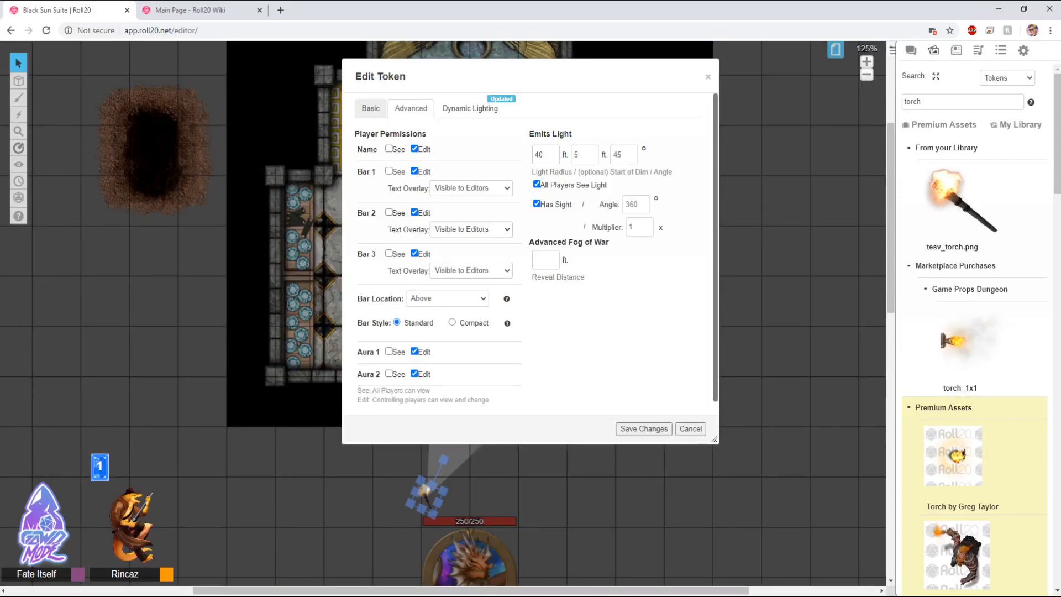
{"action": "left_click", "coordinate": [370, 108]}
{"action": "left_click", "coordinate": [411, 109]}
{"action": "left_click_drag", "start_coordinate": [386, 76], "coordinate": [474, 98]}
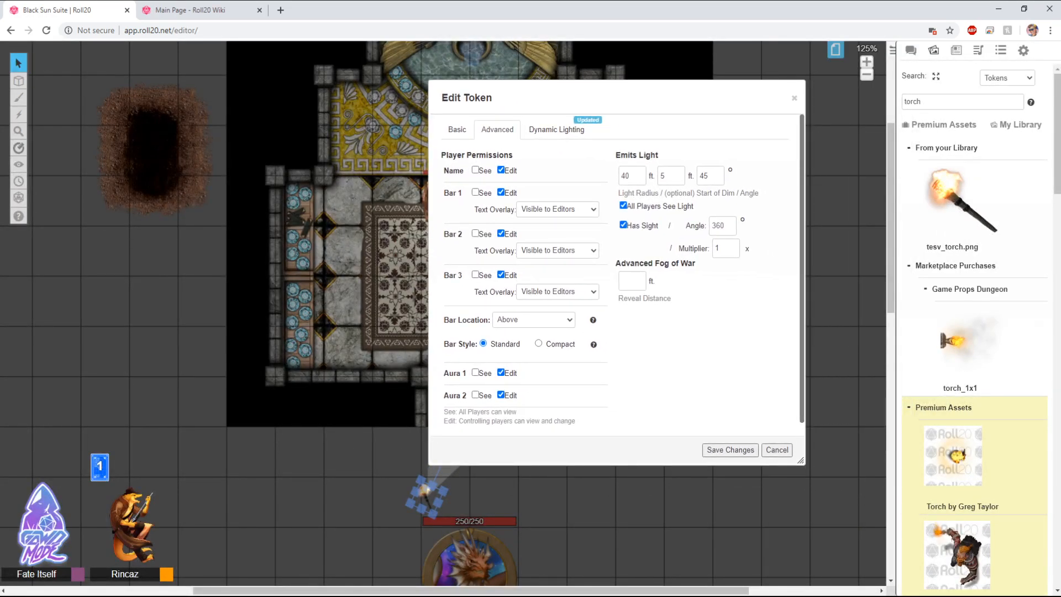
{"action": "key", "text": "q"}
{"action": "left_click_drag", "start_coordinate": [424, 491], "coordinate": [654, 182]}
{"action": "left_click_drag", "start_coordinate": [424, 489], "coordinate": [435, 223]}
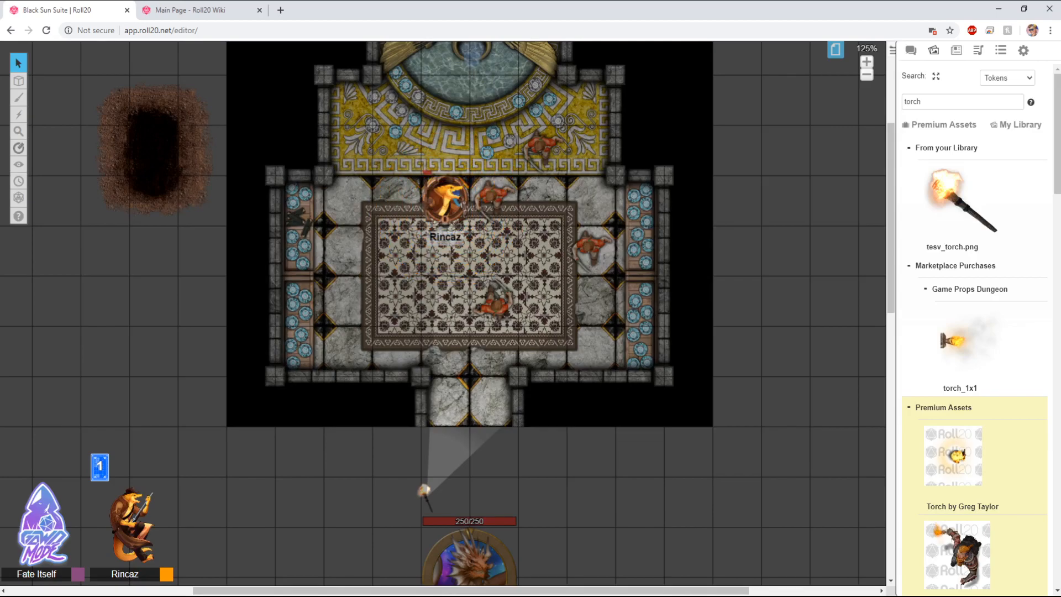
{"action": "left_click_drag", "start_coordinate": [445, 201], "coordinate": [458, 144]}
{"action": "left_click", "coordinate": [426, 496]}
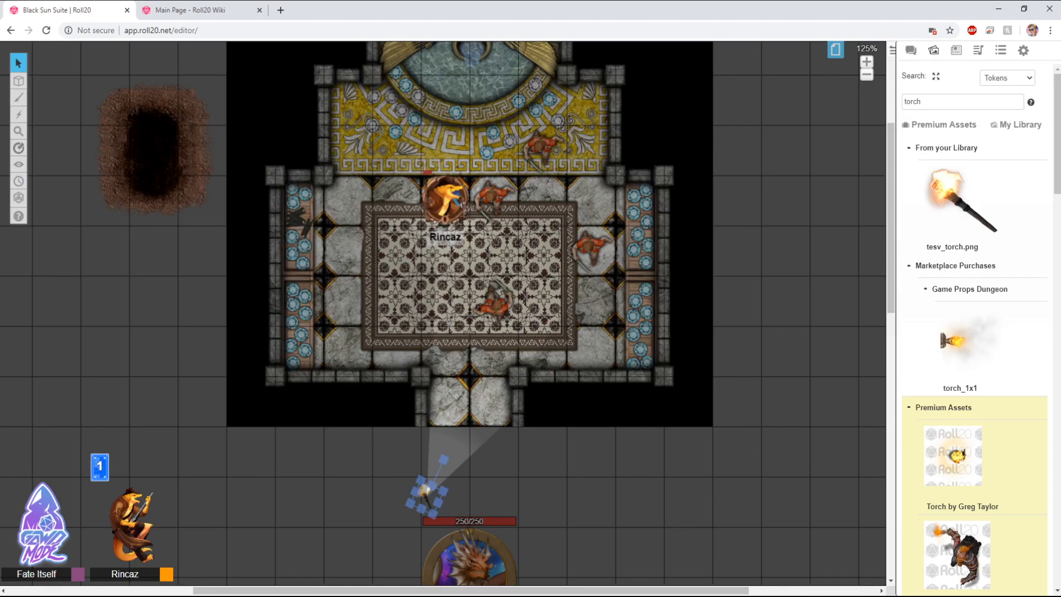
Step: Rotate the torch so its light cone points up toward the room
{"action": "left_click_drag", "start_coordinate": [443, 459], "coordinate": [453, 466]}
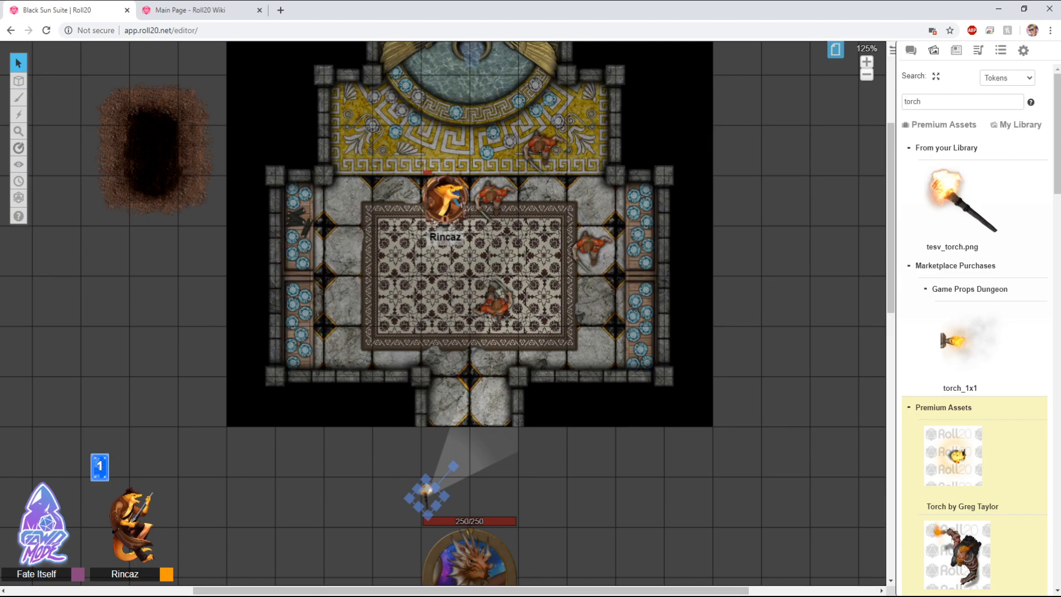
{"action": "left_click_drag", "start_coordinate": [453, 466], "coordinate": [444, 459]}
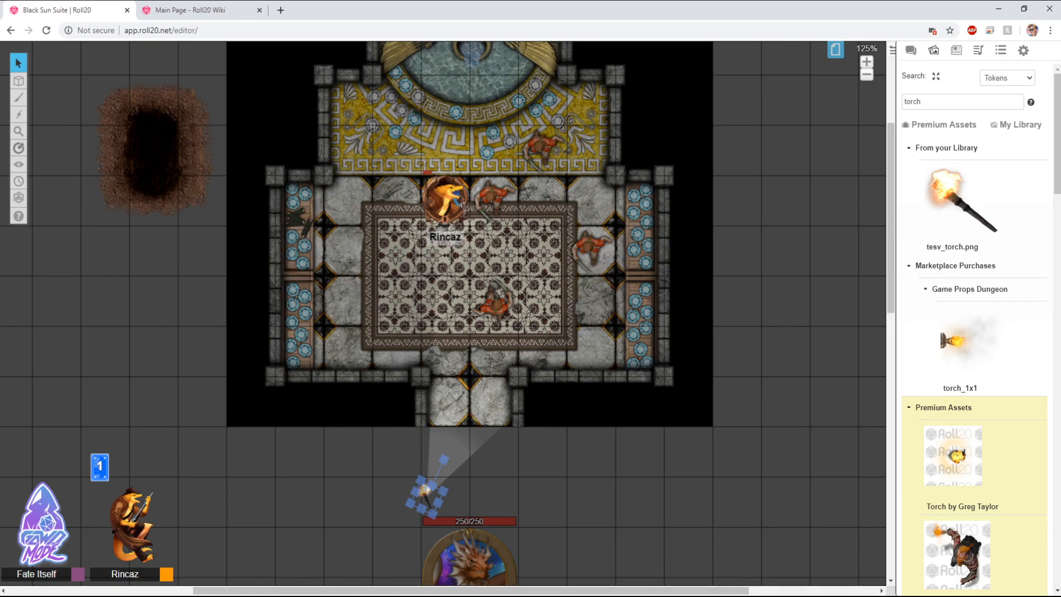
{"action": "left_click_drag", "start_coordinate": [443, 460], "coordinate": [430, 463]}
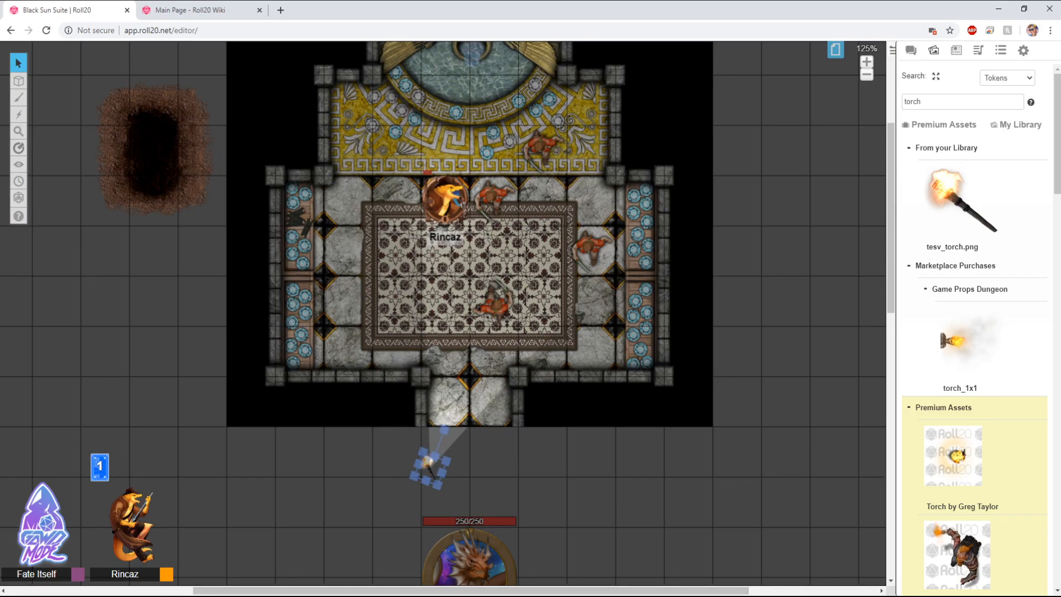
{"action": "double_click", "coordinate": [430, 464]}
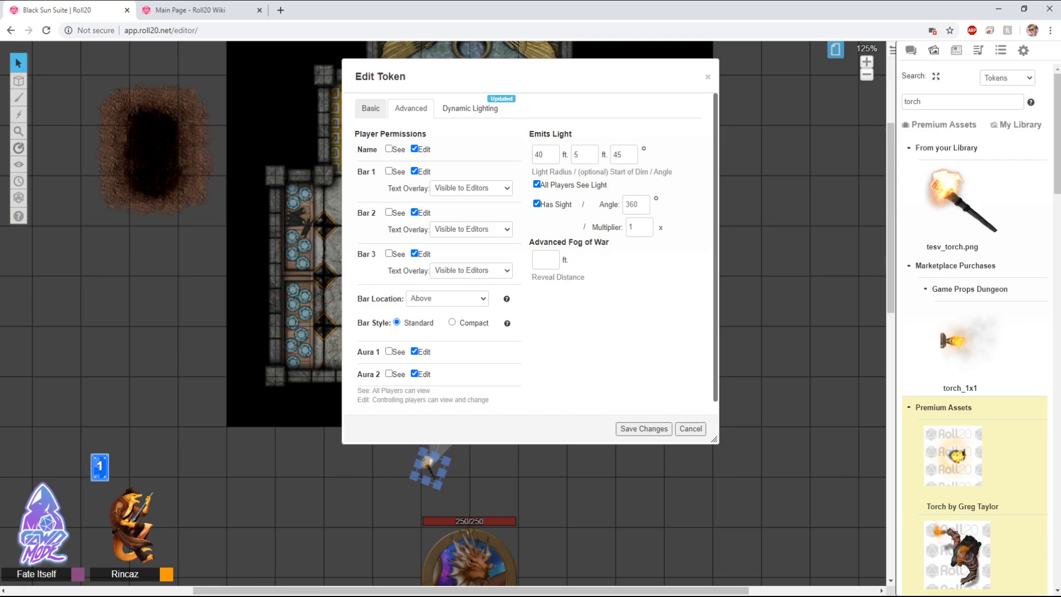
{"action": "left_click", "coordinate": [690, 429]}
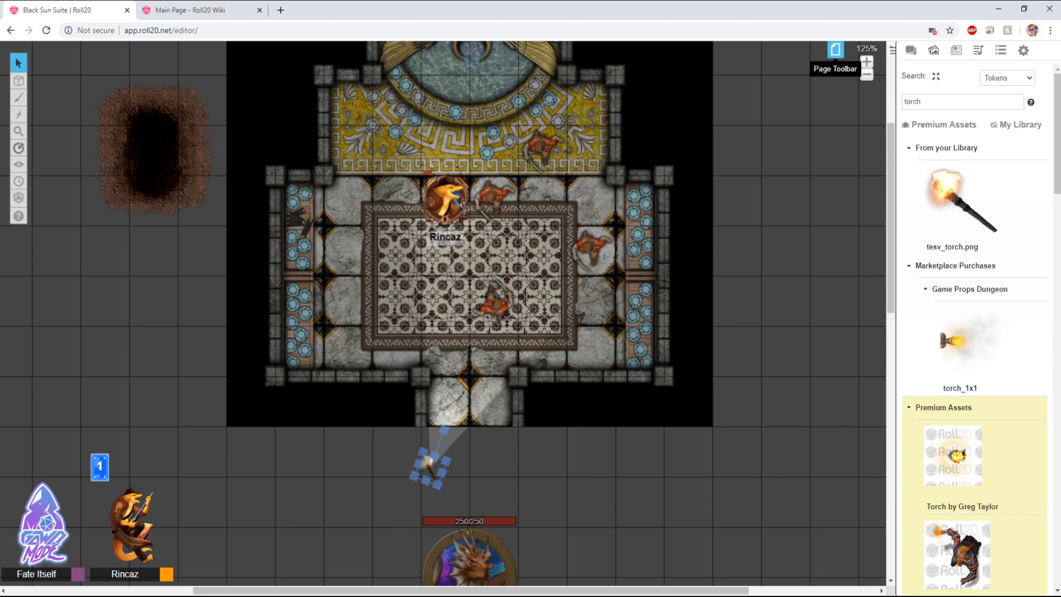
Step: Open the current page's settings and review its fog of war and dynamic lighting options
{"action": "left_click", "coordinate": [836, 50]}
{"action": "left_click", "coordinate": [288, 55]}
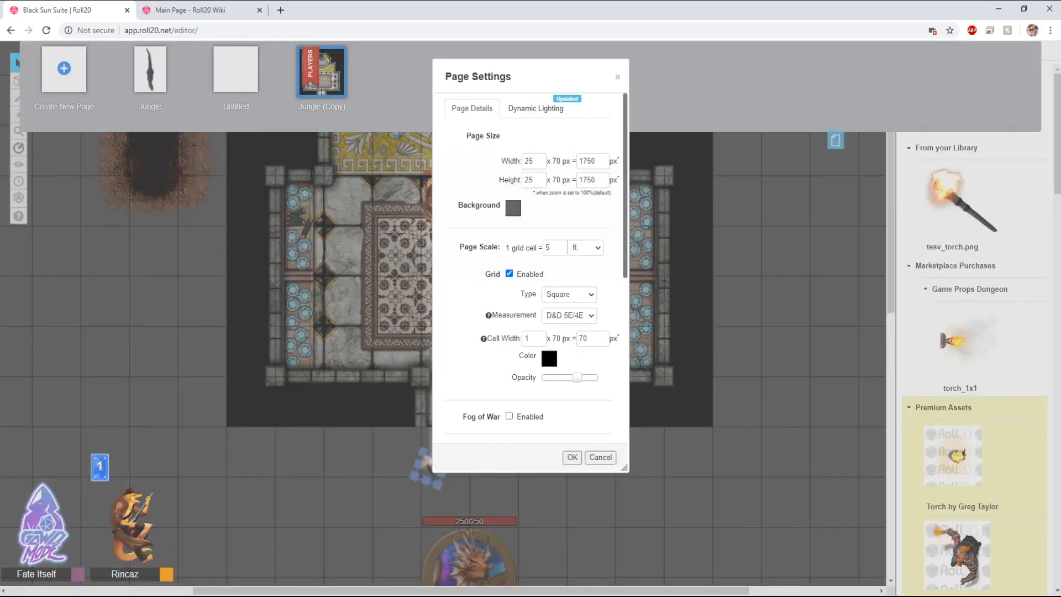
{"action": "left_click", "coordinate": [536, 108]}
{"action": "left_click", "coordinate": [472, 108]}
{"action": "scroll", "coordinate": [530, 265], "scroll_direction": "down", "scroll_amount": 5}
{"action": "scroll", "coordinate": [530, 265], "scroll_direction": "up", "scroll_amount": 5}
{"action": "scroll", "coordinate": [531, 276], "scroll_direction": "down", "scroll_amount": 3}
{"action": "left_click", "coordinate": [572, 457]}
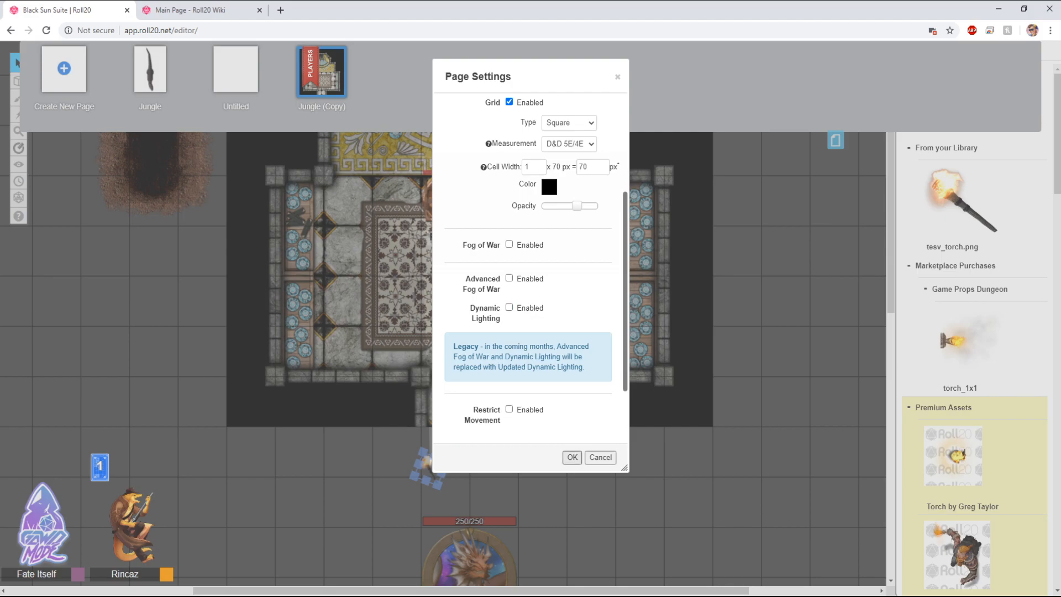
{"action": "left_click", "coordinate": [835, 141]}
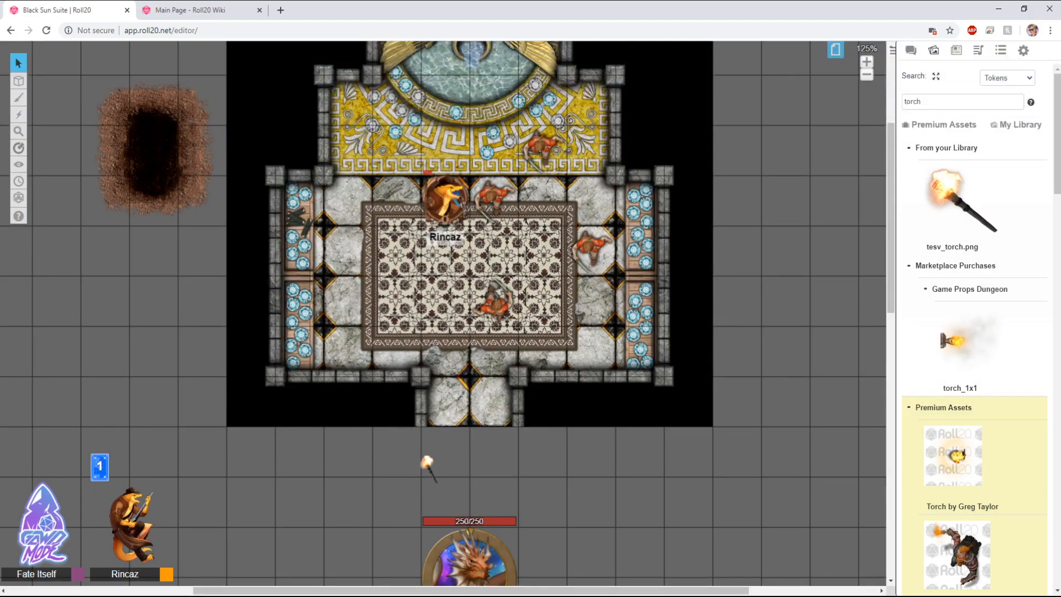
Step: Place the torch on the carpet near the main room's left side
{"action": "left_click_drag", "start_coordinate": [499, 292], "coordinate": [528, 361]}
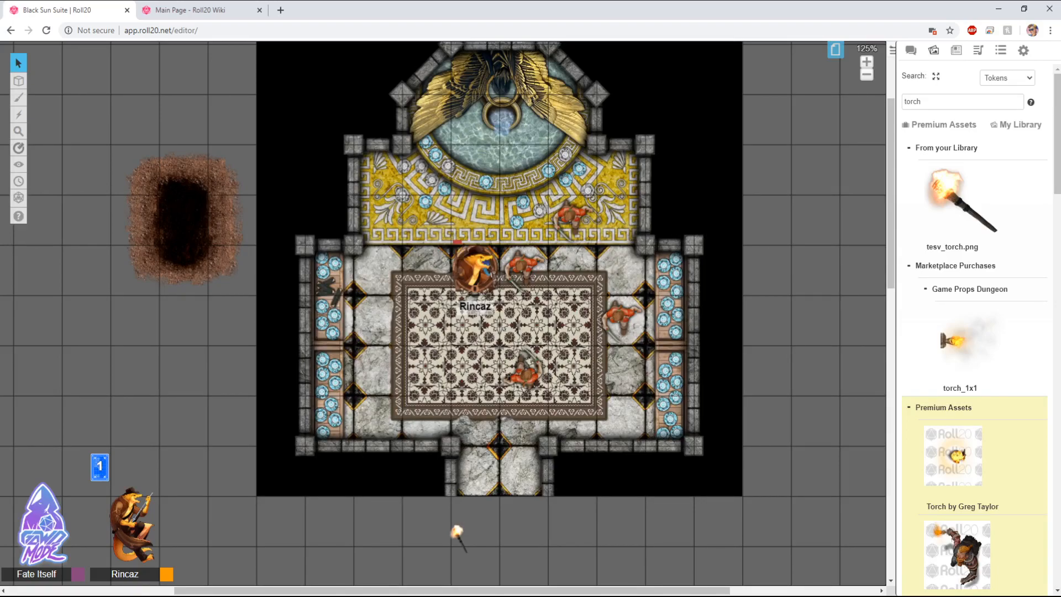
{"action": "left_click_drag", "start_coordinate": [459, 537], "coordinate": [433, 356]}
{"action": "left_click", "coordinate": [478, 349]}
{"action": "scroll", "coordinate": [975, 331], "scroll_direction": "down", "scroll_amount": 15}
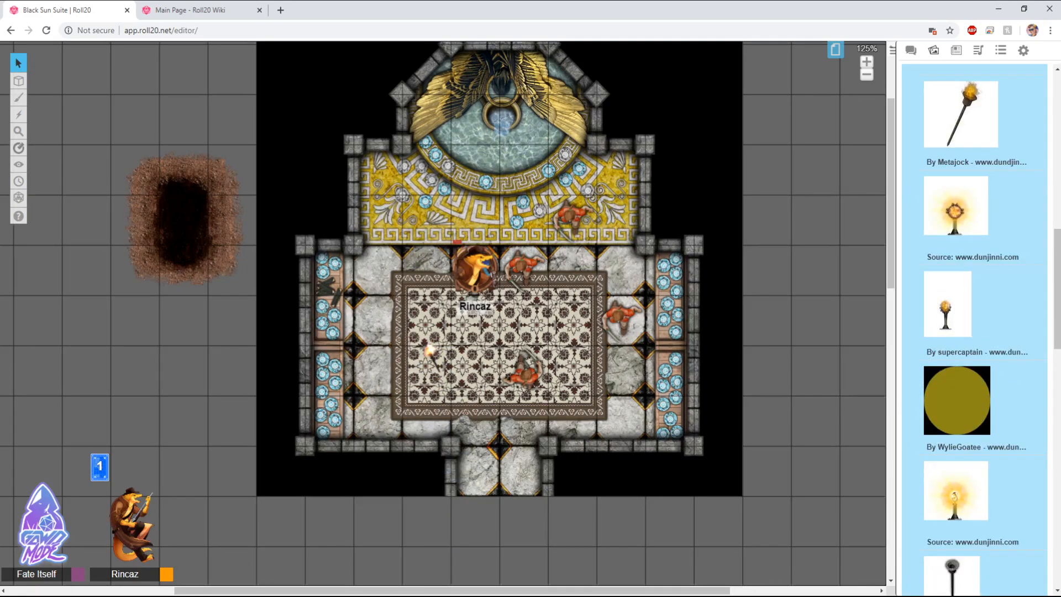
Step: Browse through the torch search results in the art library
{"action": "scroll", "coordinate": [975, 332], "scroll_direction": "down", "scroll_amount": 10}
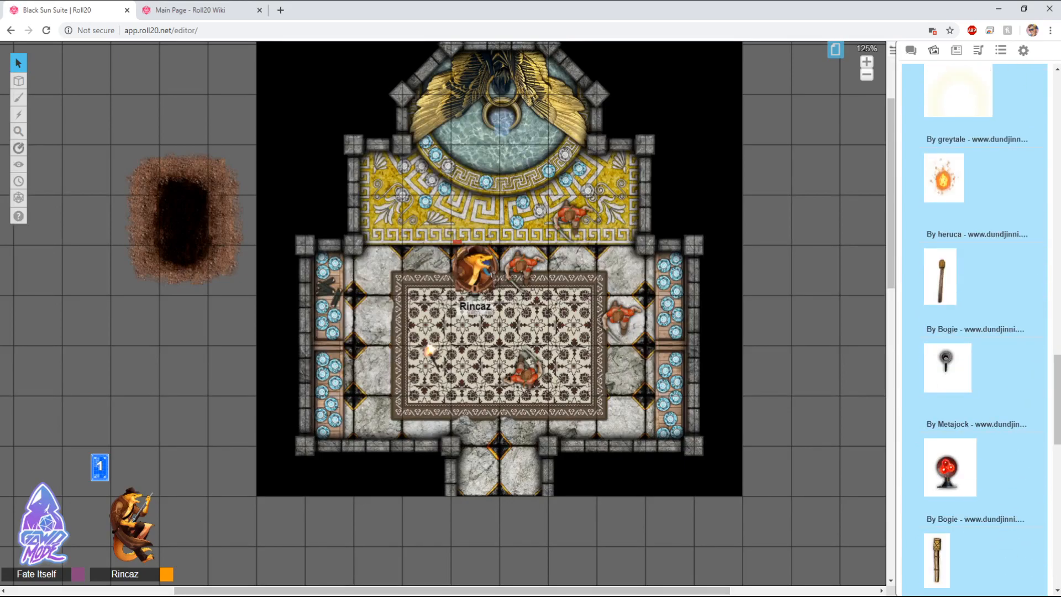
{"action": "scroll", "coordinate": [976, 332], "scroll_direction": "down", "scroll_amount": 10}
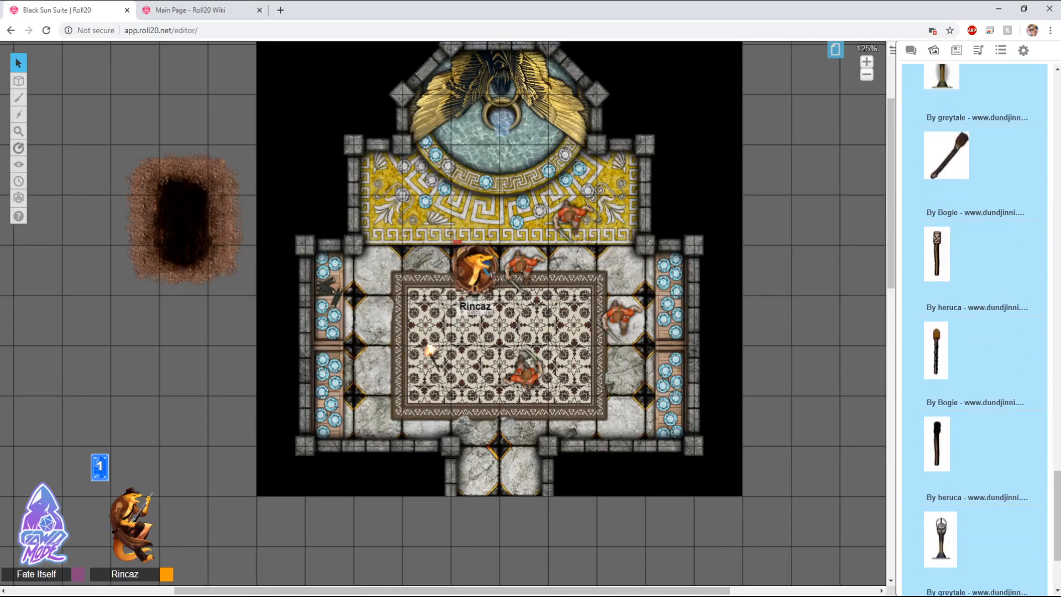
{"action": "scroll", "coordinate": [975, 332], "scroll_direction": "down", "scroll_amount": 4}
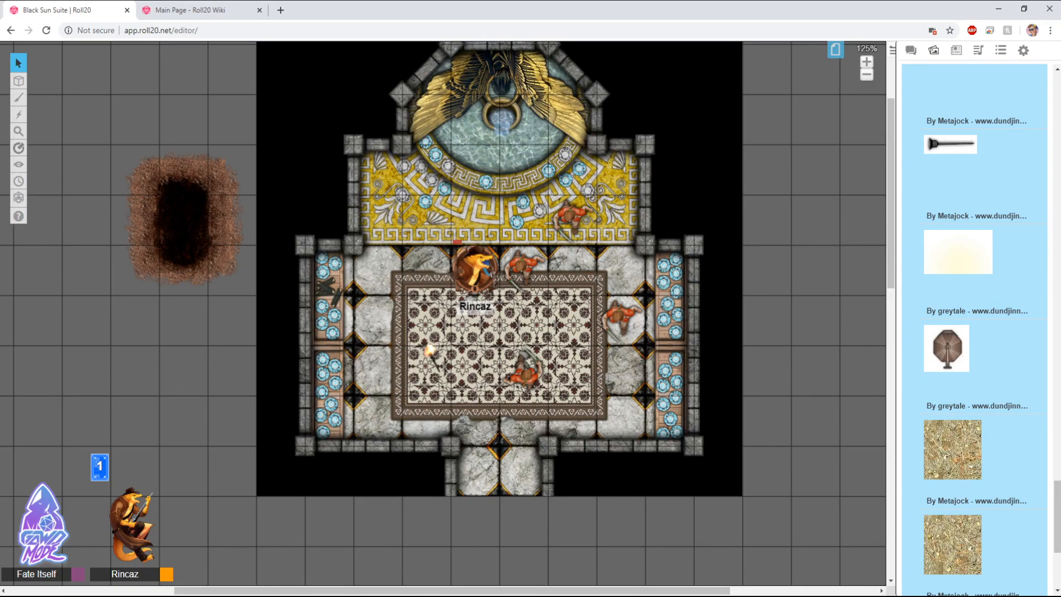
{"action": "scroll", "coordinate": [442, 313], "scroll_direction": "up", "scroll_amount": 2}
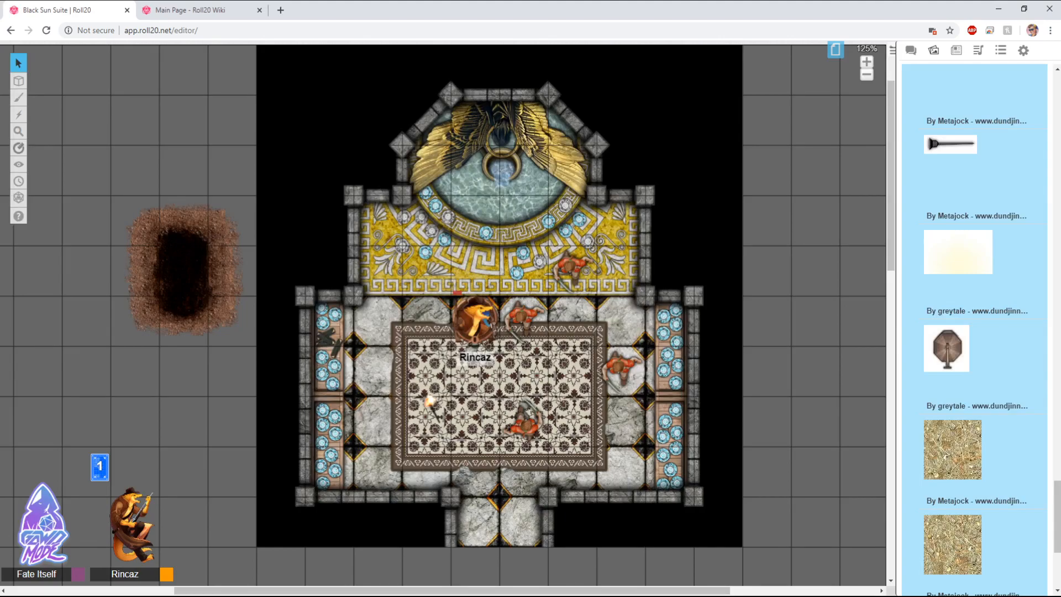
{"action": "scroll", "coordinate": [974, 332], "scroll_direction": "up", "scroll_amount": 10}
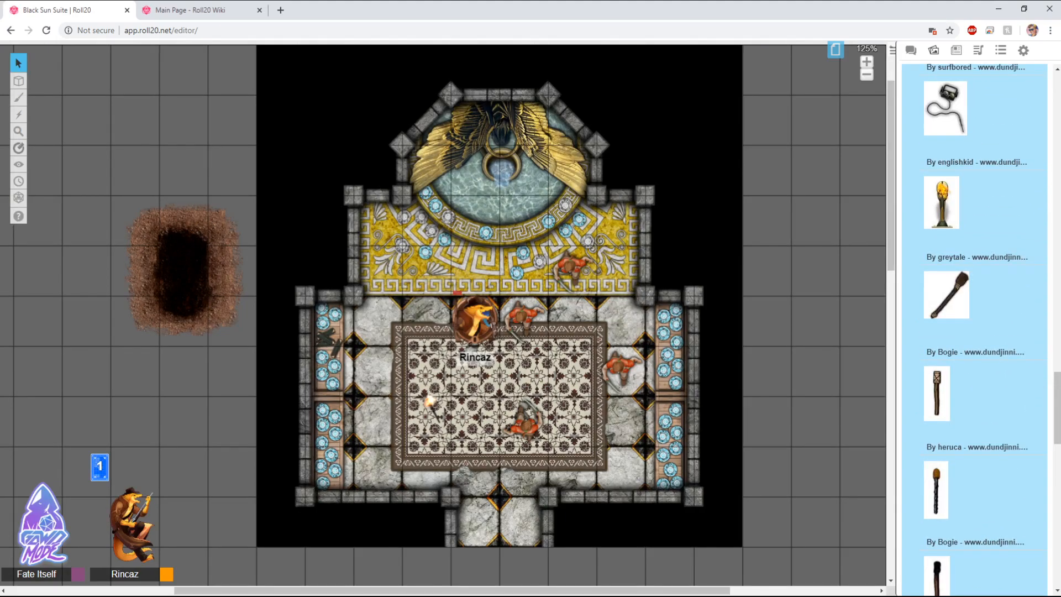
{"action": "scroll", "coordinate": [974, 331], "scroll_direction": "up", "scroll_amount": 10}
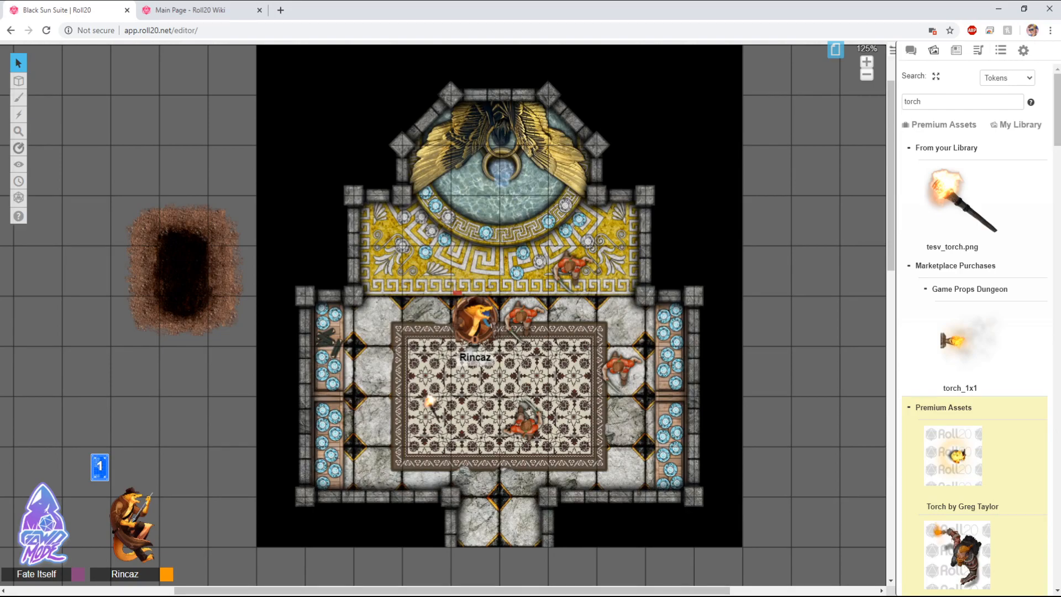
Step: Search the art library for water
{"action": "double_click", "coordinate": [913, 101]}
{"action": "type", "text": "water"}
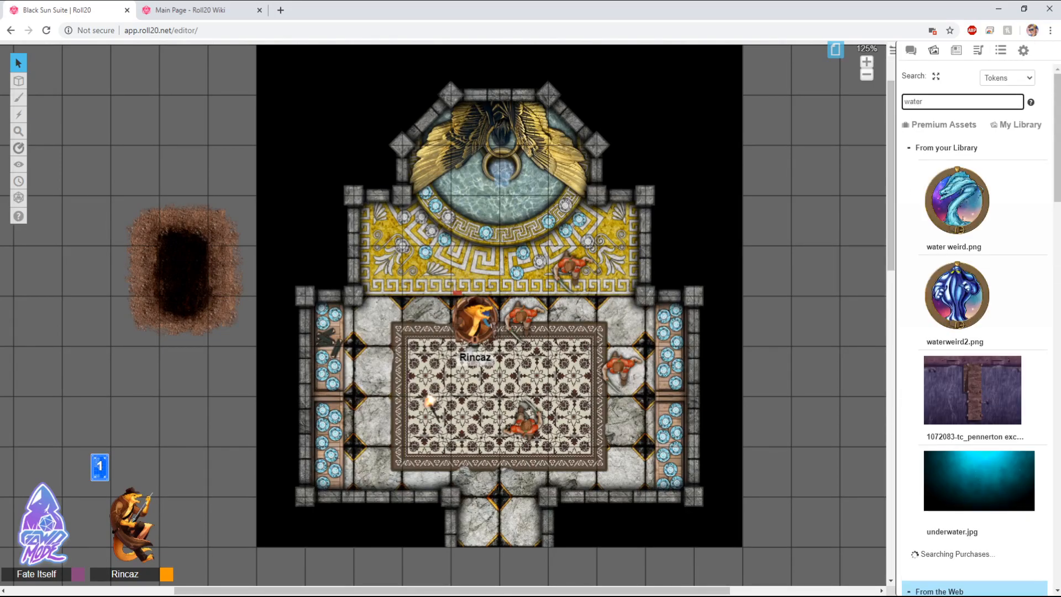
{"action": "scroll", "coordinate": [972, 360], "scroll_direction": "down", "scroll_amount": 3}
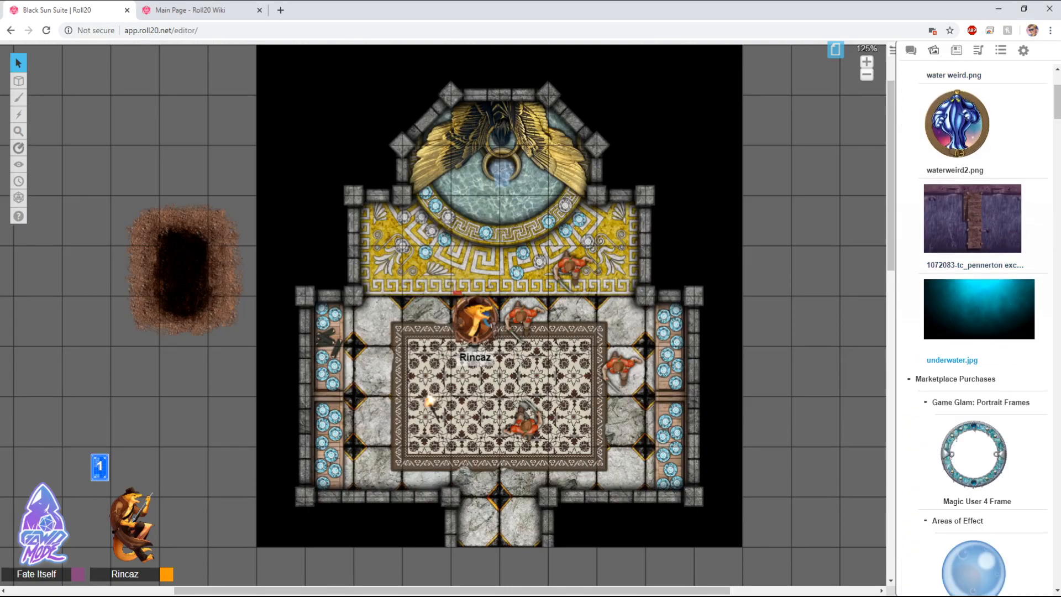
{"action": "scroll", "coordinate": [972, 326], "scroll_direction": "down", "scroll_amount": 10}
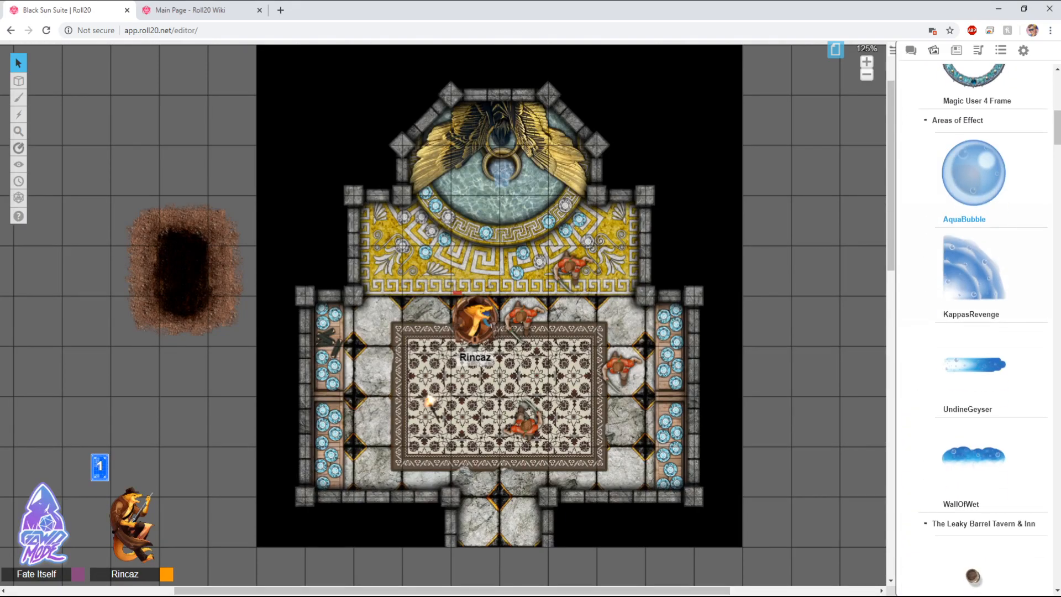
{"action": "scroll", "coordinate": [973, 326], "scroll_direction": "down", "scroll_amount": 13}
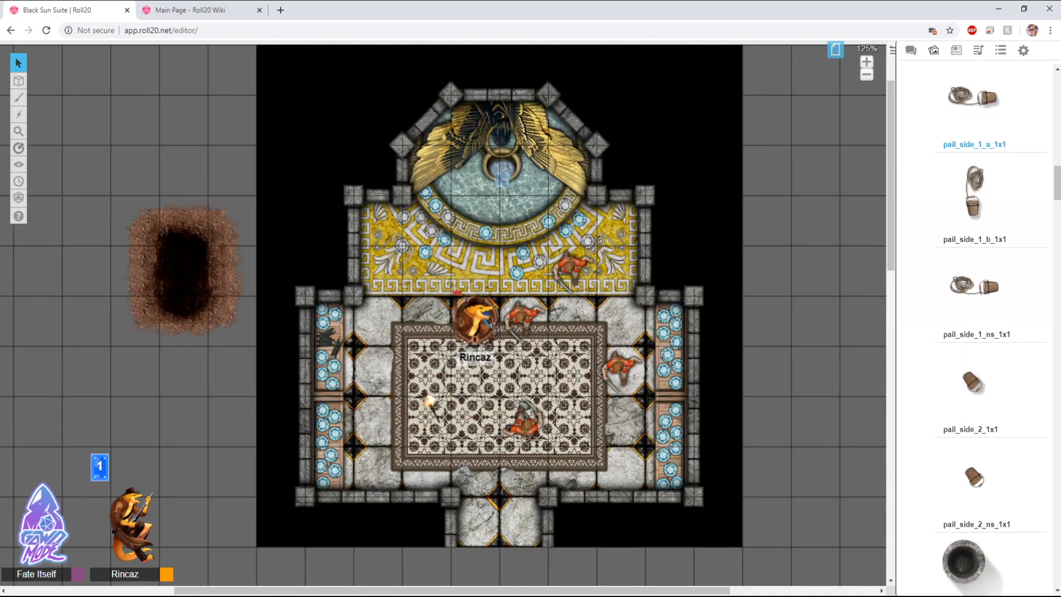
{"action": "scroll", "coordinate": [972, 326], "scroll_direction": "down", "scroll_amount": 15}
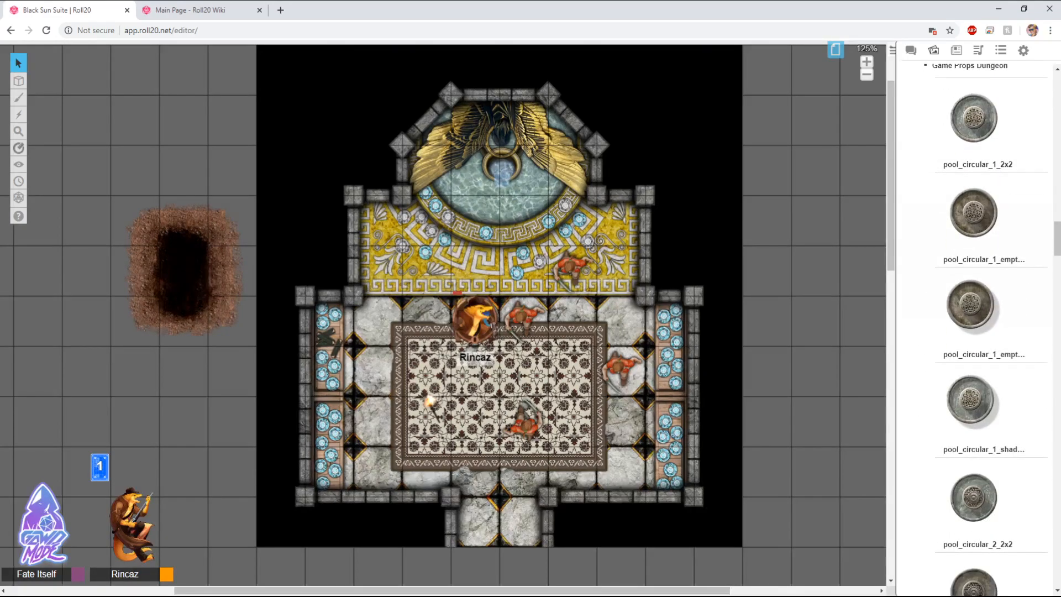
Step: Scroll through the water search results looking for a water texture
{"action": "scroll", "coordinate": [973, 326], "scroll_direction": "down", "scroll_amount": 14}
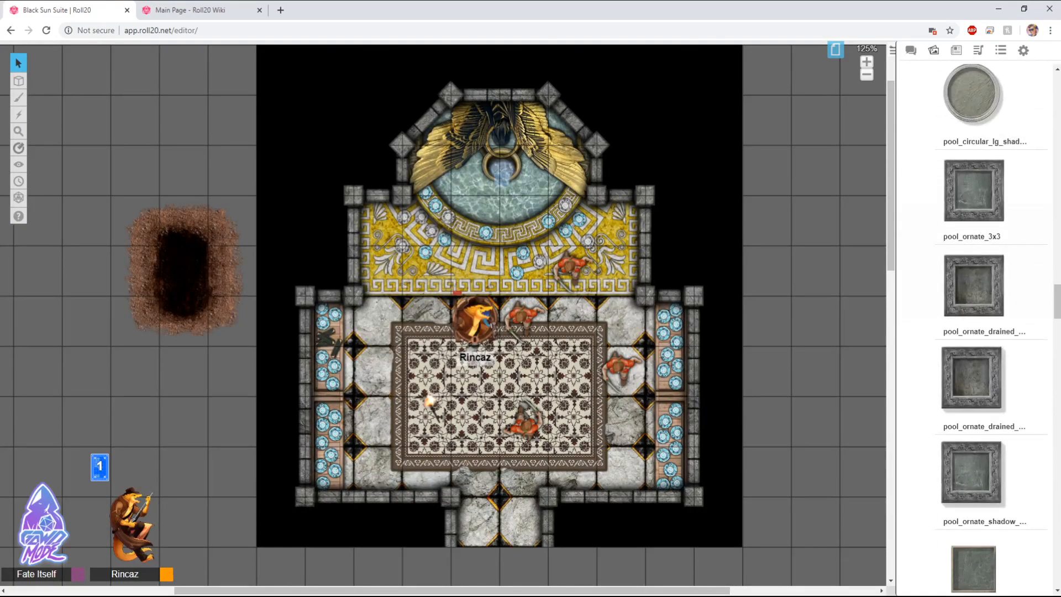
{"action": "scroll", "coordinate": [972, 326], "scroll_direction": "down", "scroll_amount": 14}
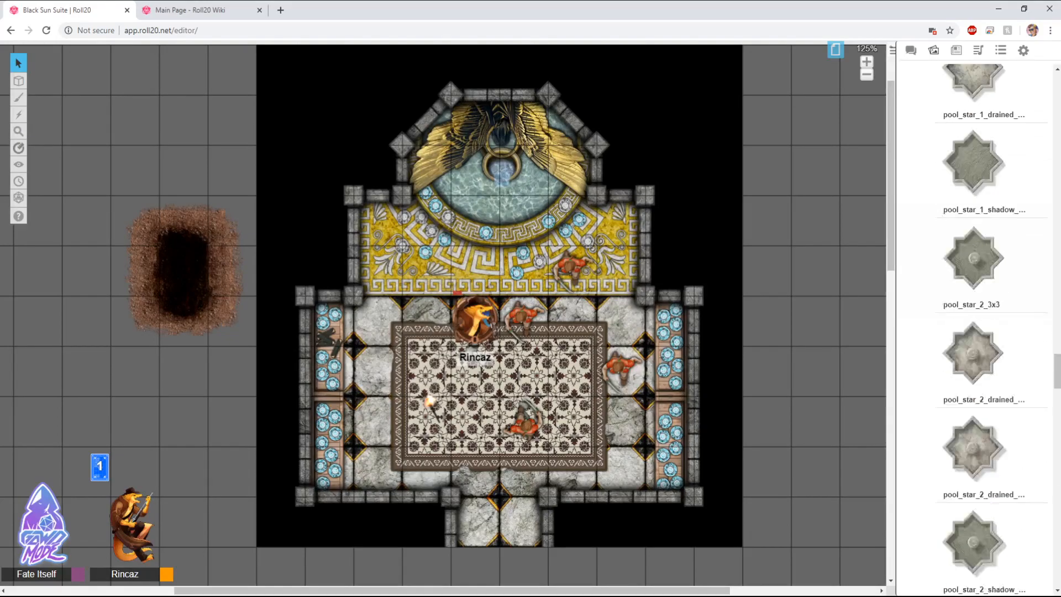
{"action": "scroll", "coordinate": [972, 326], "scroll_direction": "down", "scroll_amount": 14}
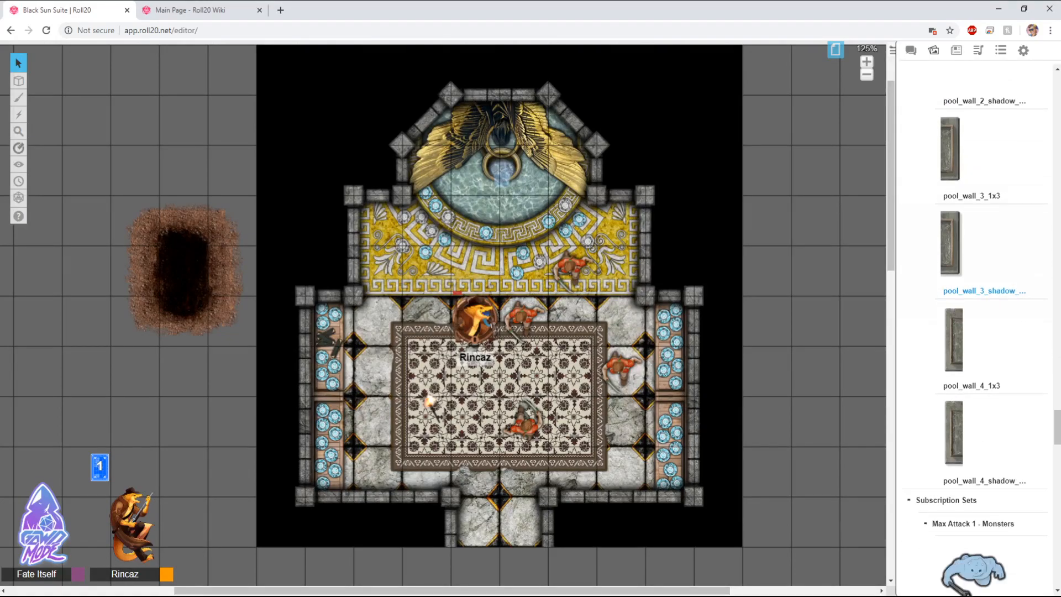
{"action": "scroll", "coordinate": [973, 326], "scroll_direction": "down", "scroll_amount": 8}
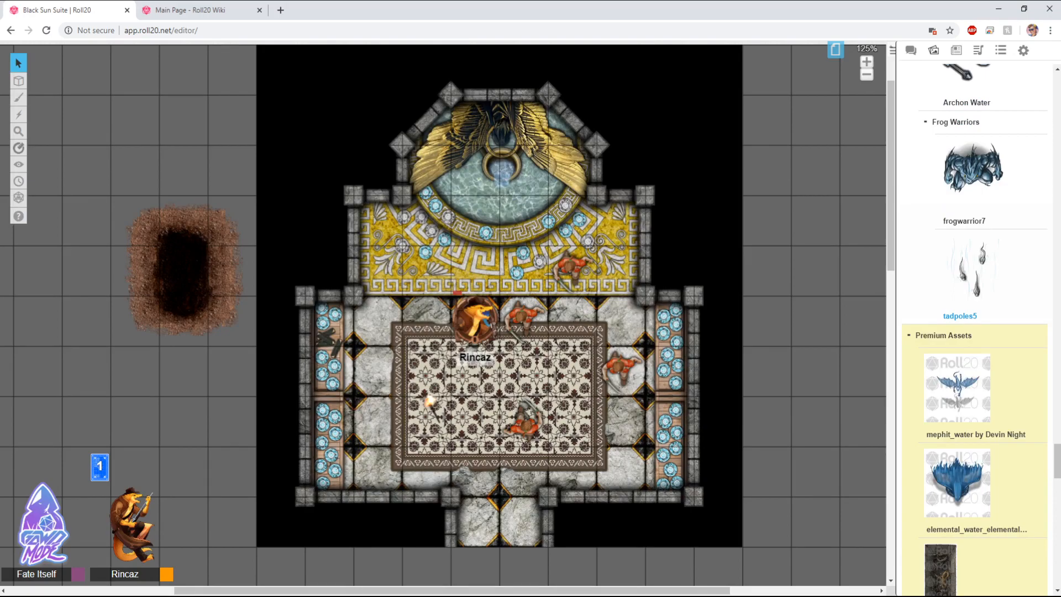
{"action": "scroll", "coordinate": [973, 326], "scroll_direction": "down", "scroll_amount": 7}
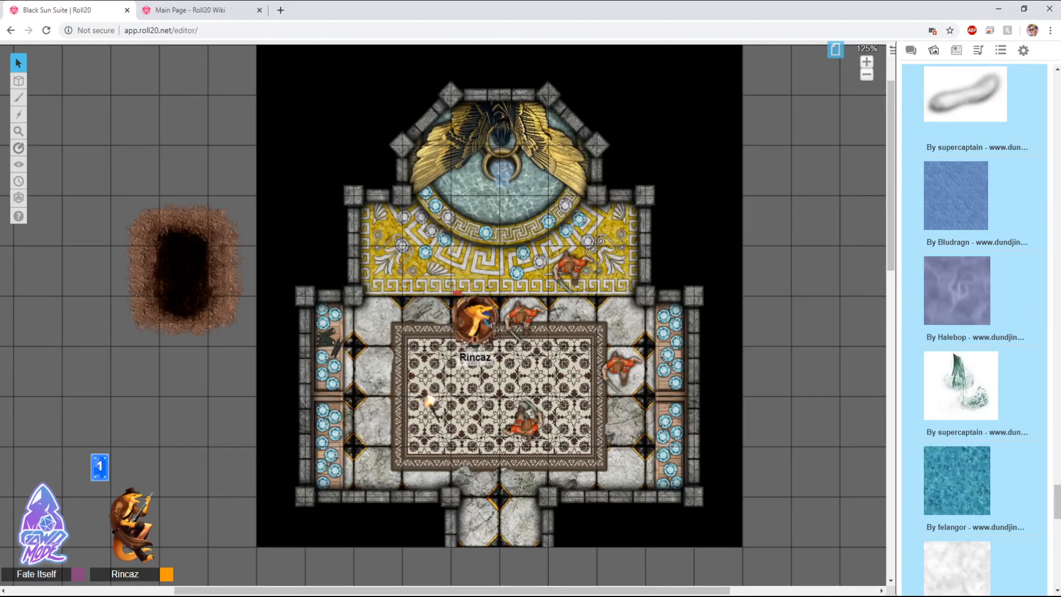
{"action": "scroll", "coordinate": [972, 326], "scroll_direction": "down", "scroll_amount": 5}
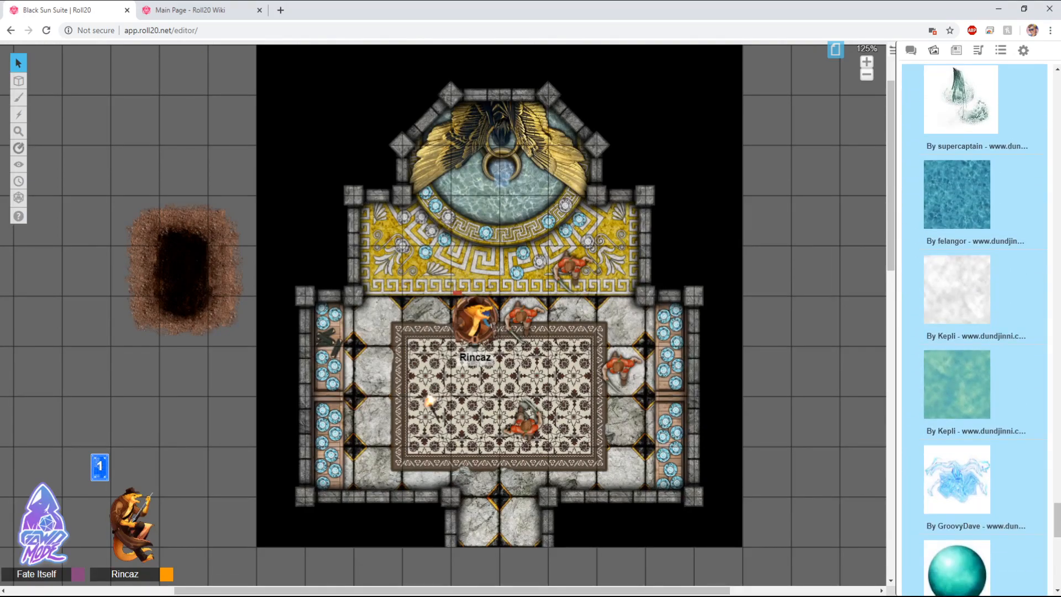
{"action": "scroll", "coordinate": [972, 326], "scroll_direction": "down", "scroll_amount": 10}
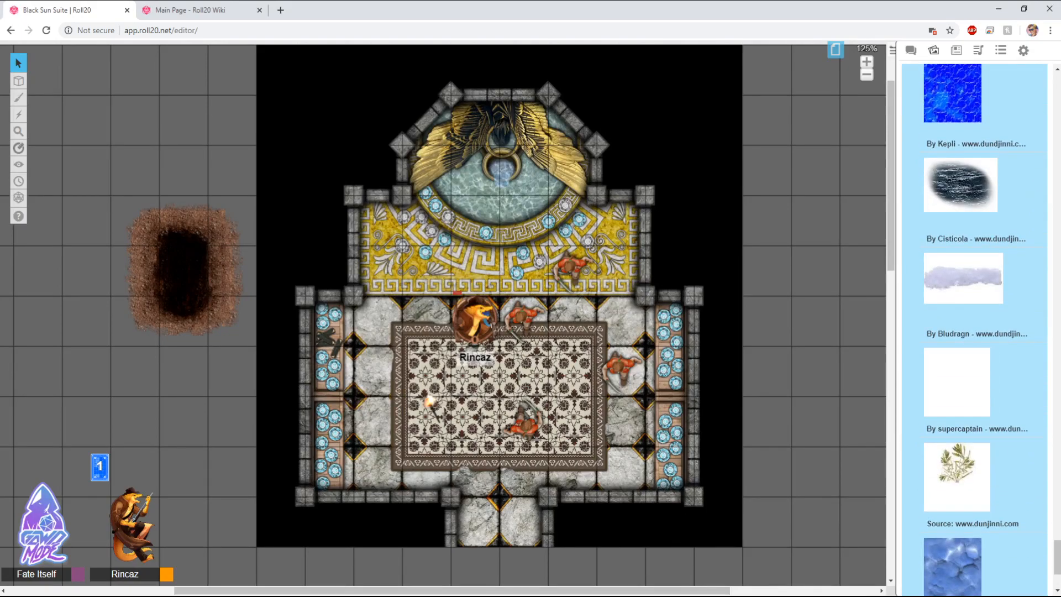
{"action": "scroll", "coordinate": [973, 277], "scroll_direction": "down", "scroll_amount": 5}
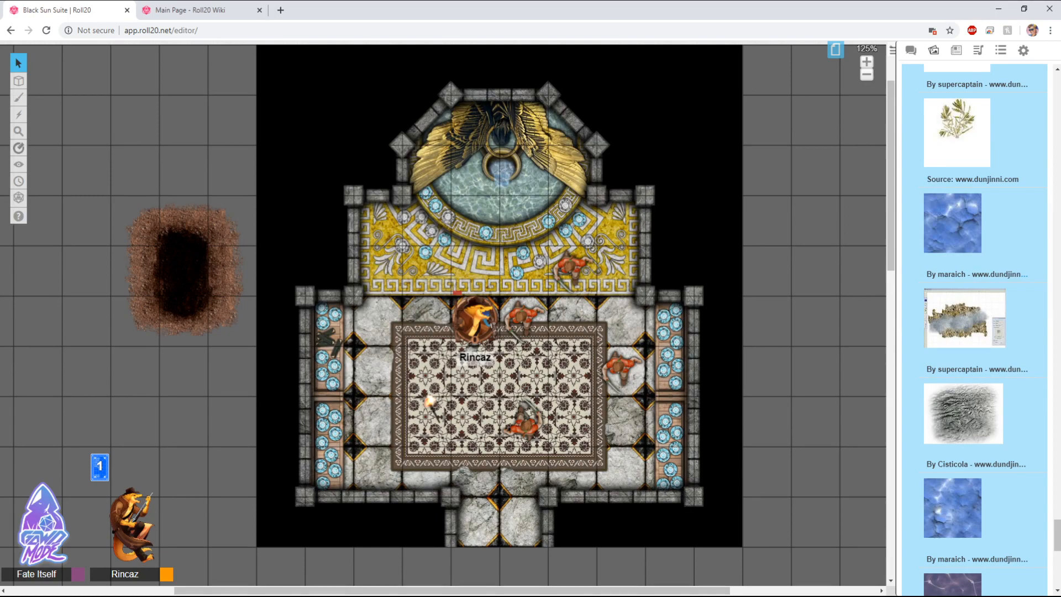
{"action": "left_click_drag", "start_coordinate": [952, 223], "coordinate": [528, 416]}
{"action": "left_click_drag", "start_coordinate": [624, 310], "coordinate": [697, 309]}
{"action": "key", "text": "Delete"}
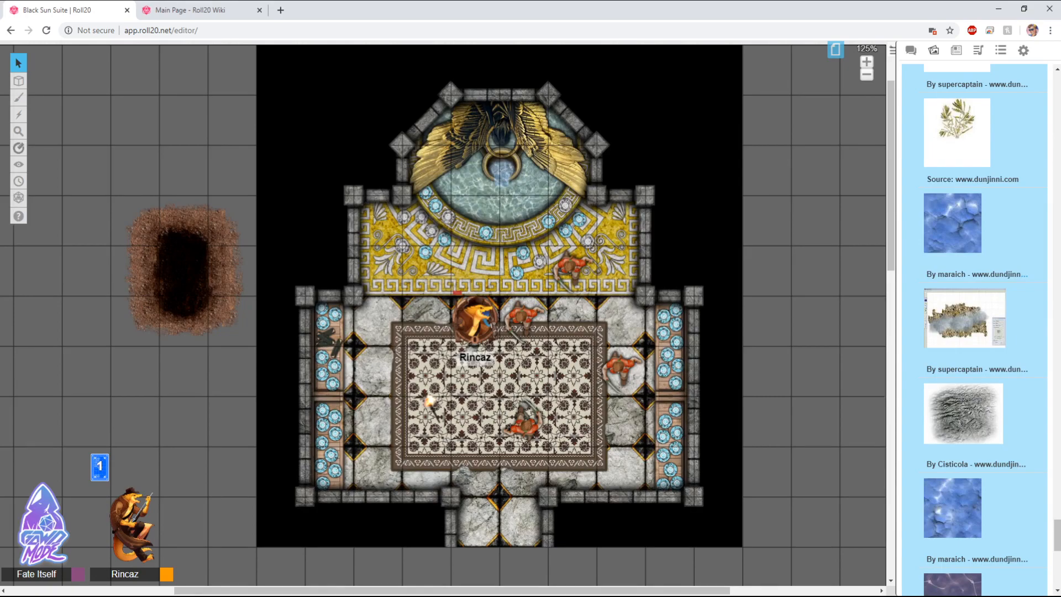
Step: Clear the art library search and browse the recent uploads in the library
{"action": "scroll", "coordinate": [975, 331], "scroll_direction": "down", "scroll_amount": 10}
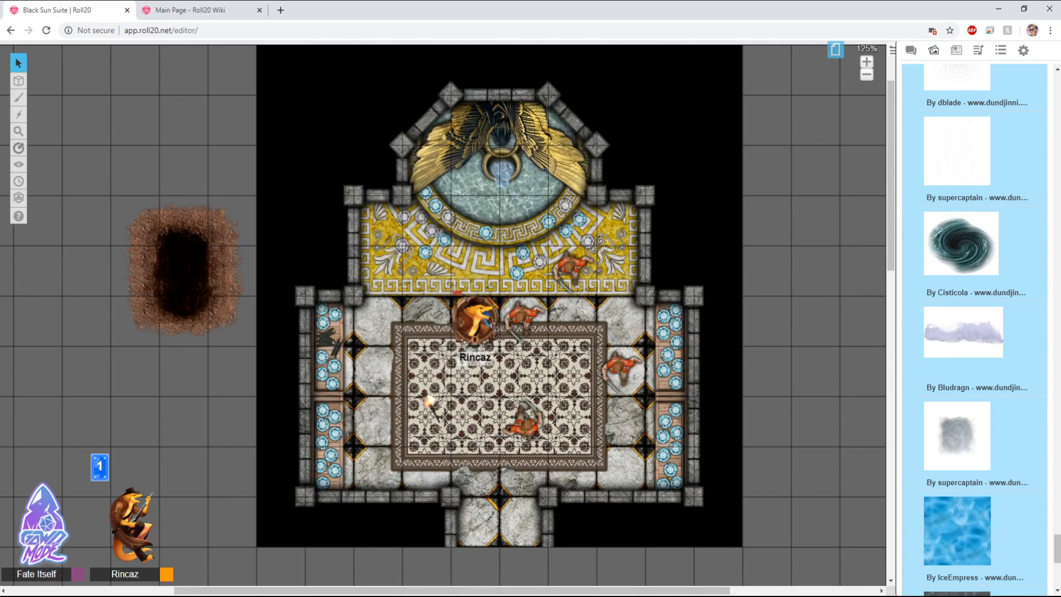
{"action": "scroll", "coordinate": [976, 331], "scroll_direction": "down", "scroll_amount": 7}
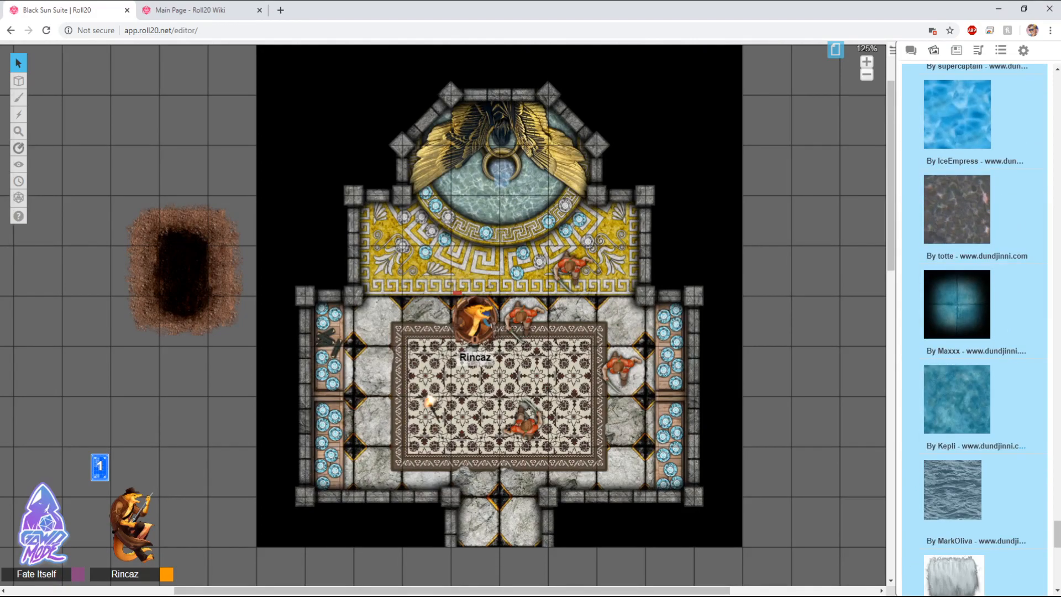
{"action": "left_click_drag", "start_coordinate": [1057, 534], "coordinate": [1057, 87]}
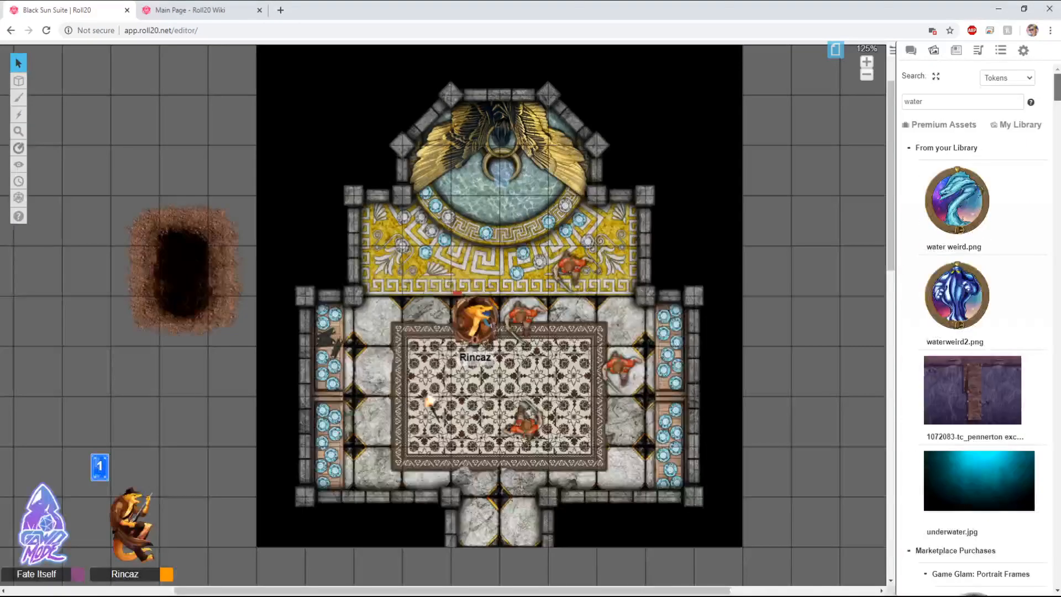
{"action": "double_click", "coordinate": [923, 102]}
{"action": "key", "text": "BackSpace"}
{"action": "left_click_drag", "start_coordinate": [909, 304], "coordinate": [854, 313]}
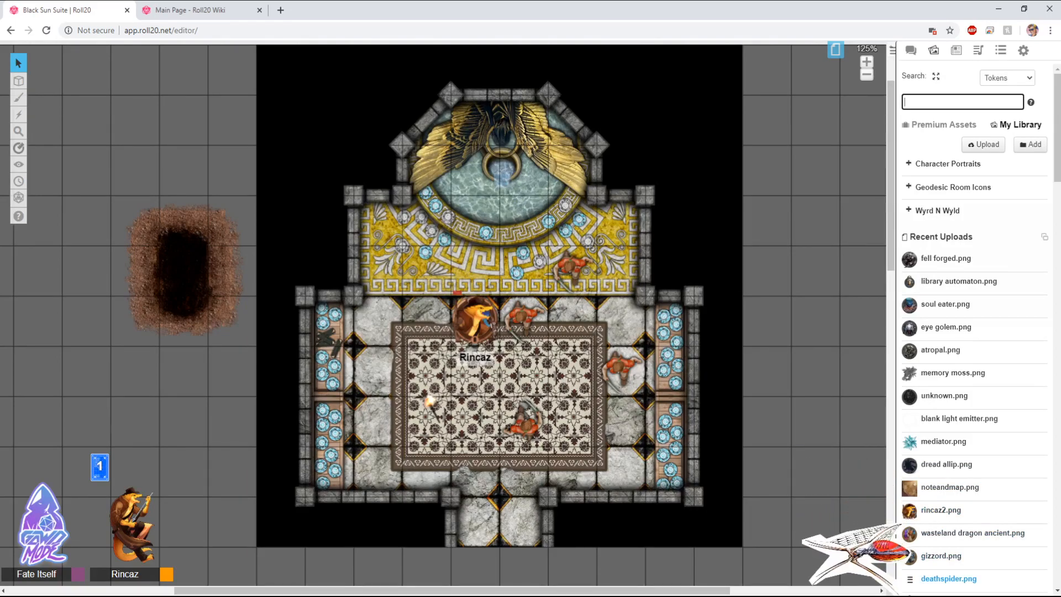
{"action": "scroll", "coordinate": [961, 542], "scroll_direction": "down", "scroll_amount": 3}
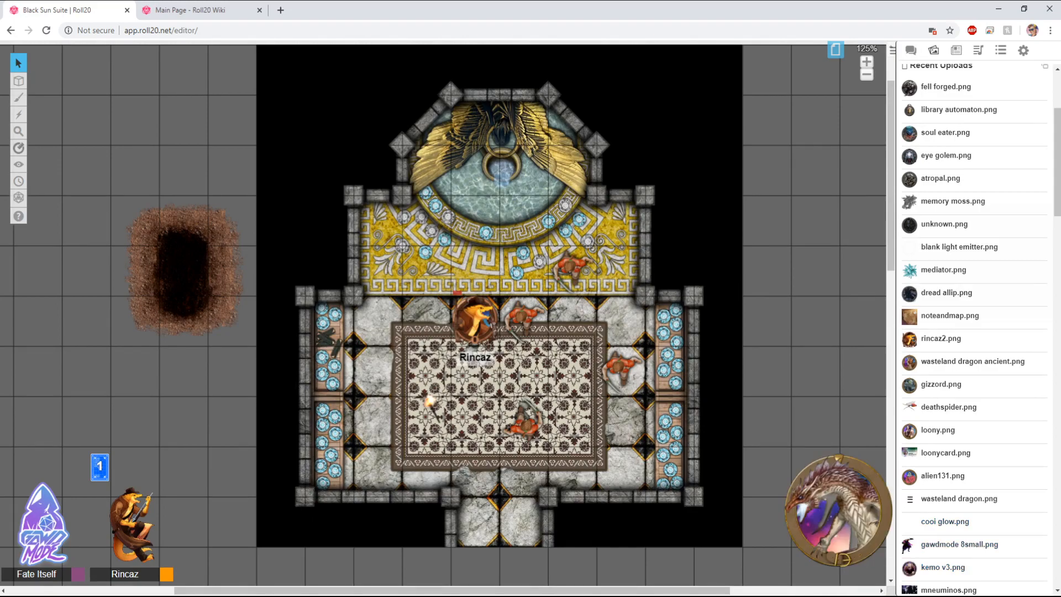
{"action": "scroll", "coordinate": [945, 519], "scroll_direction": "down", "scroll_amount": 1}
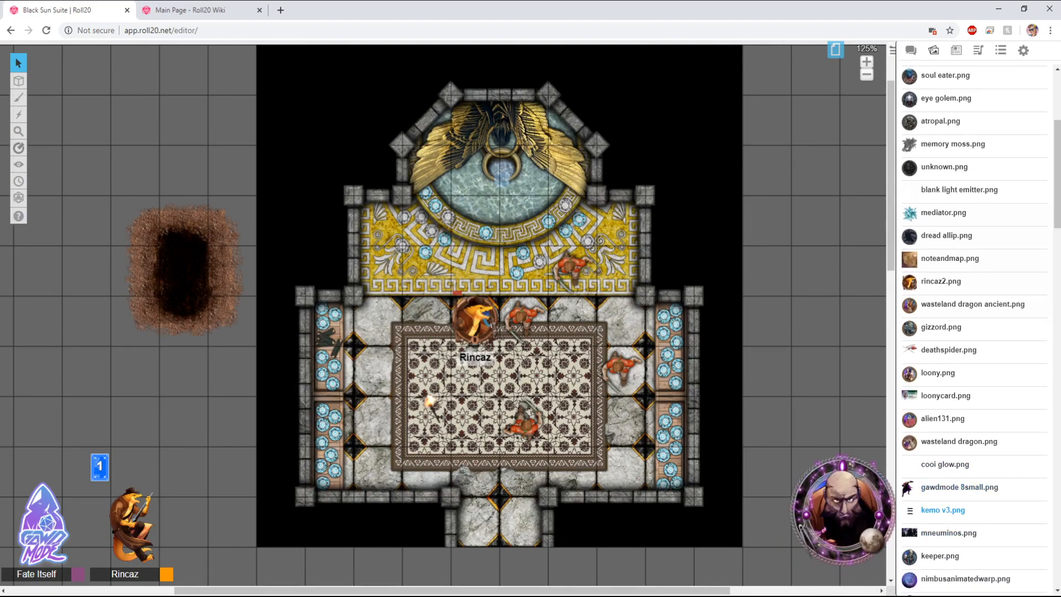
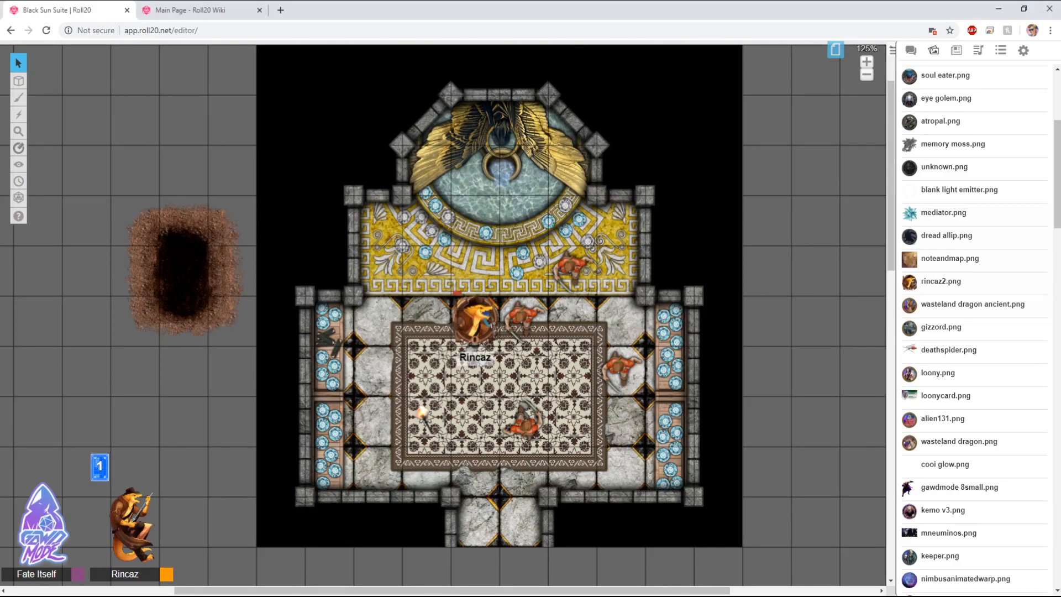
Step: Look through the chat log, art library and journal sidebar panels, ending back on the chat log
{"action": "left_click", "coordinate": [910, 50]}
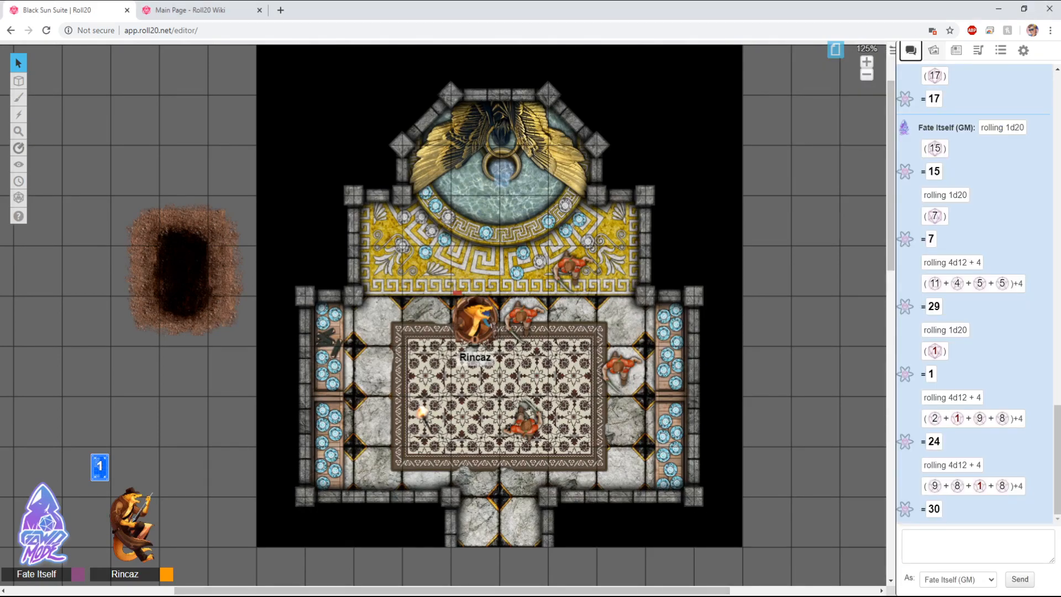
{"action": "left_click", "coordinate": [933, 50]}
{"action": "left_click", "coordinate": [956, 50]}
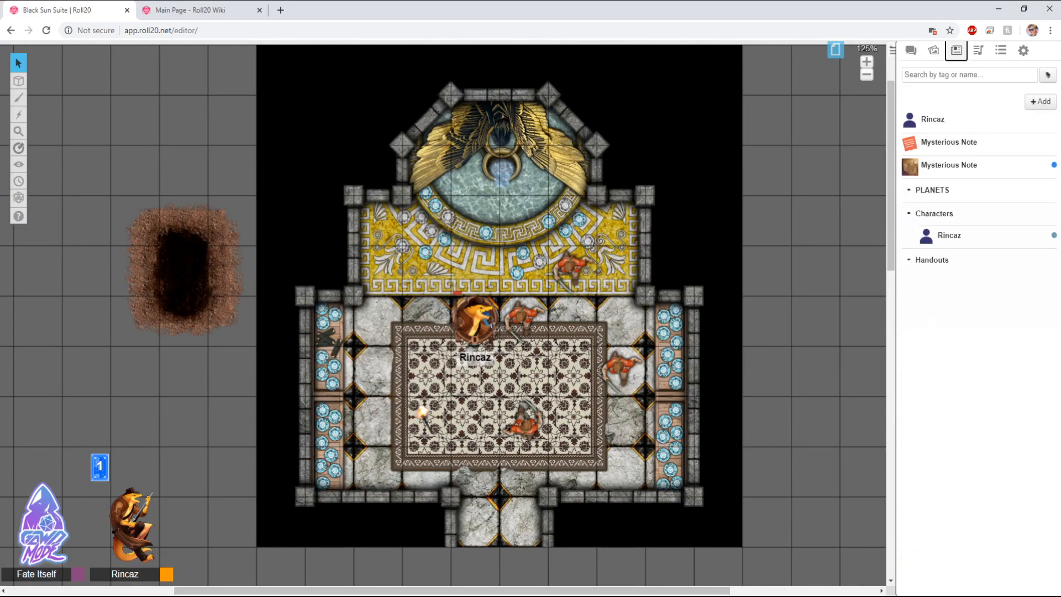
{"action": "left_click", "coordinate": [911, 50]}
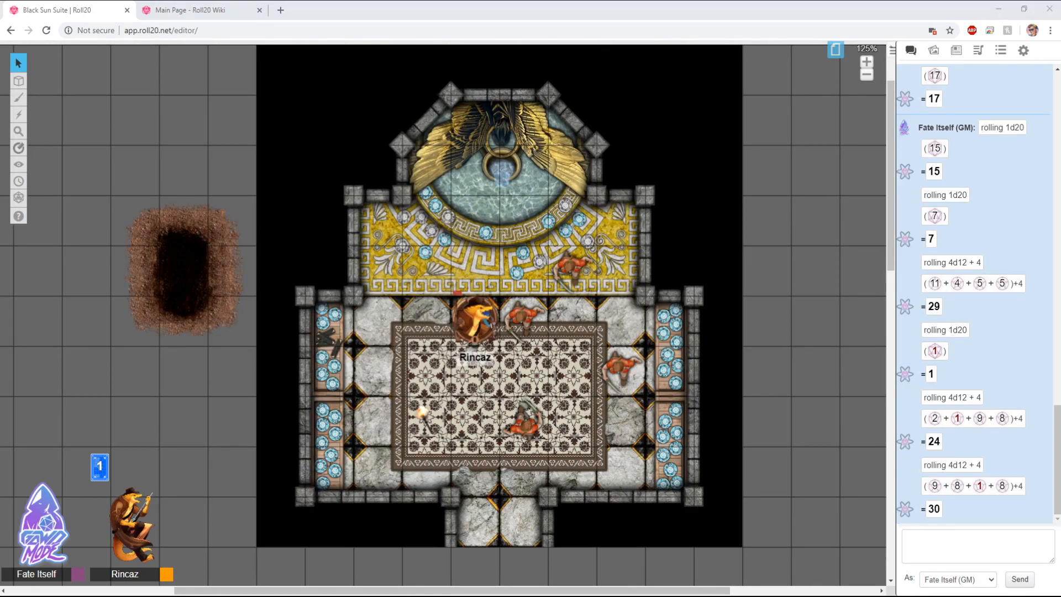
{"action": "key", "text": "alt+Tab"}
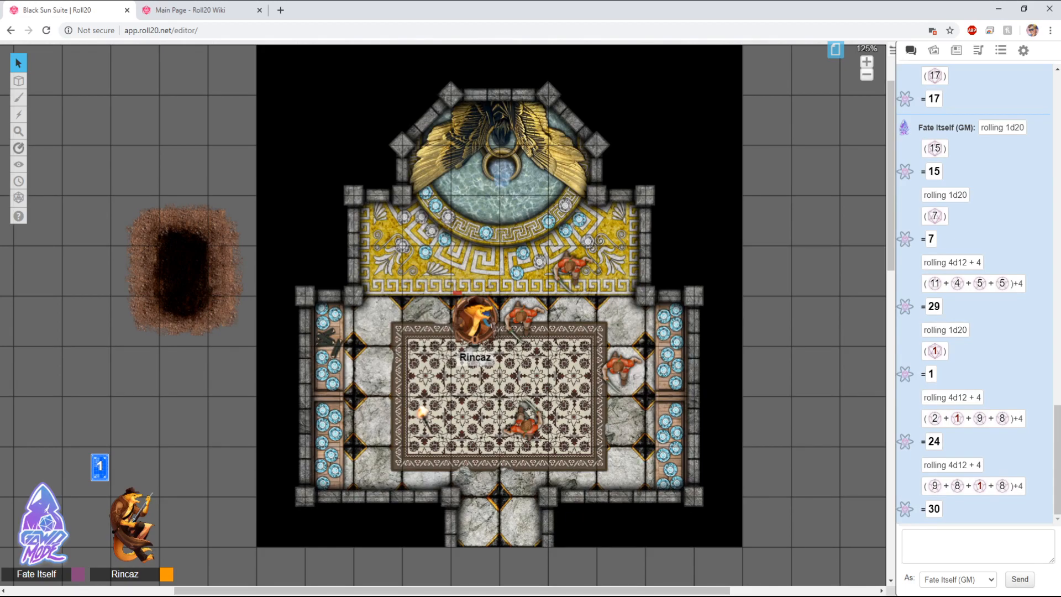
{"action": "left_click", "coordinate": [529, 411]}
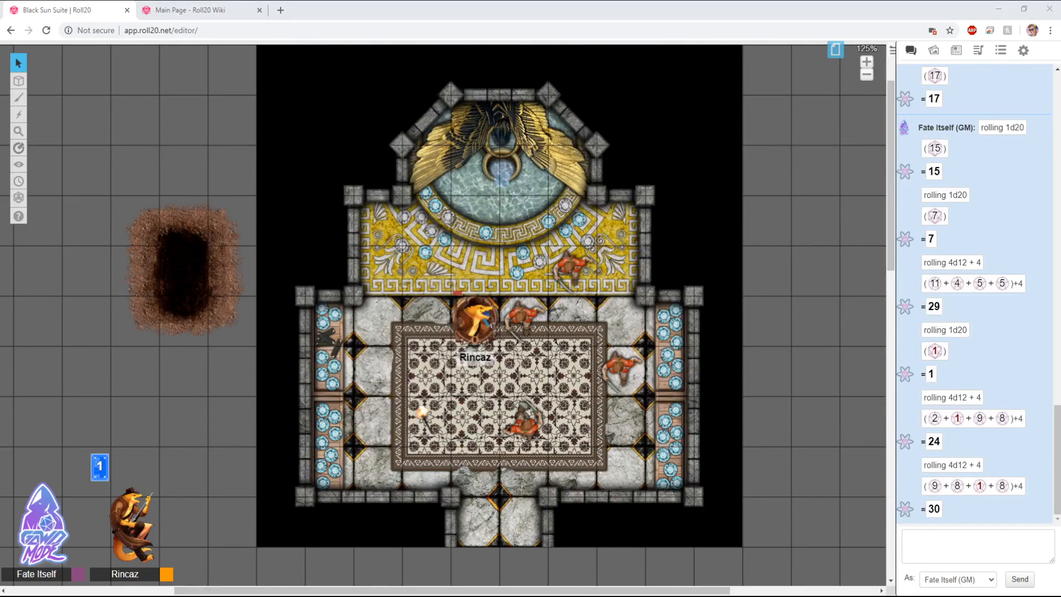
{"action": "key", "text": "alt+Tab"}
{"action": "key", "text": "alt+Tab"}
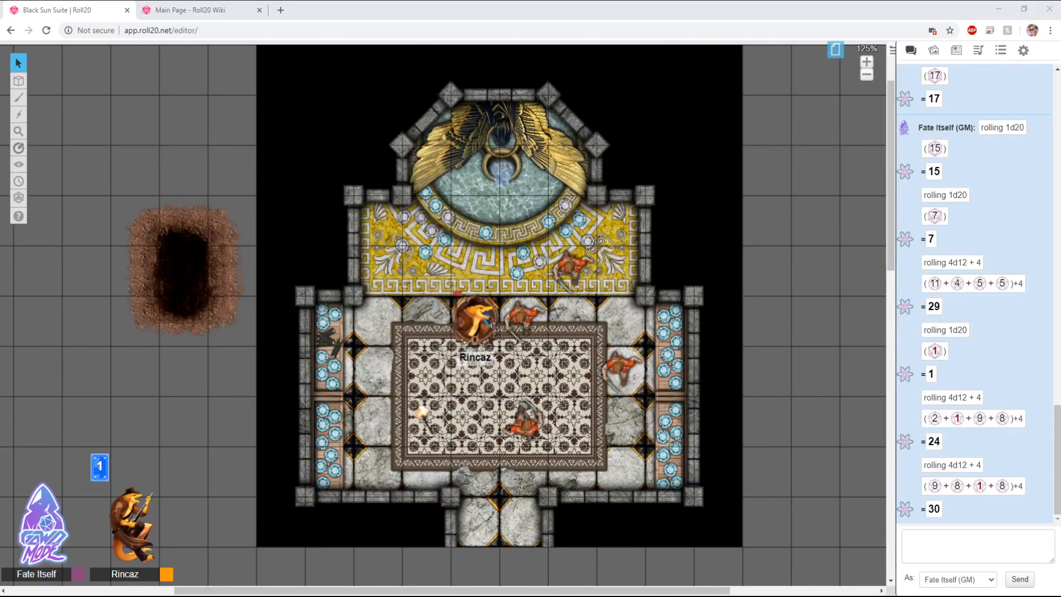